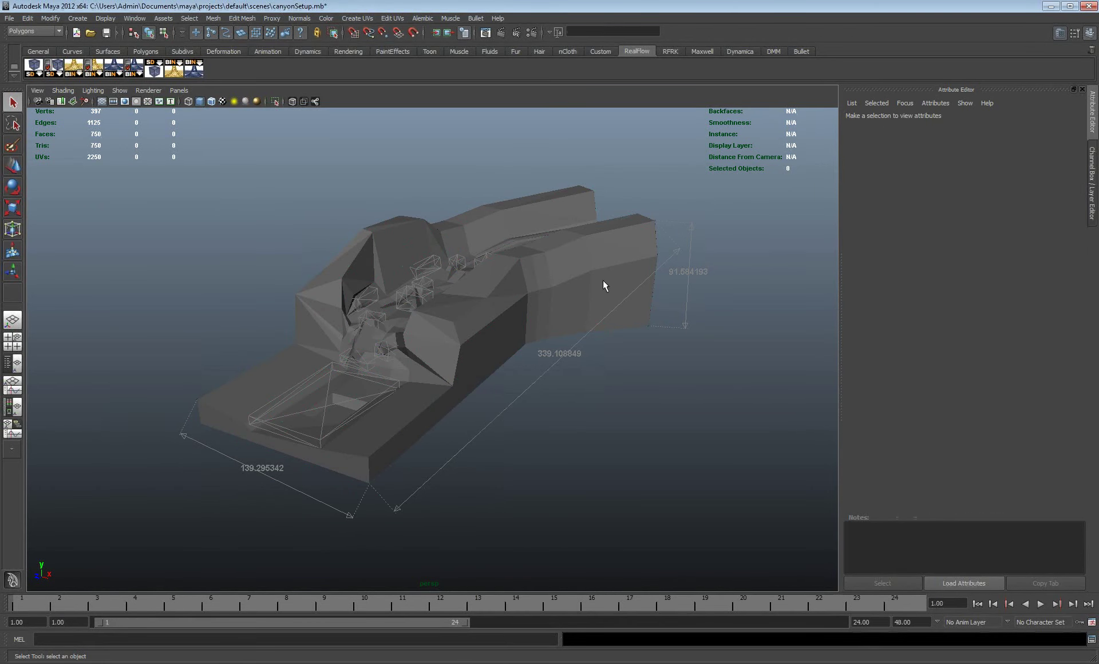
Select the canyon mesh in Maya and tumble and dolly around it to inspect its shape.
click(461, 394)
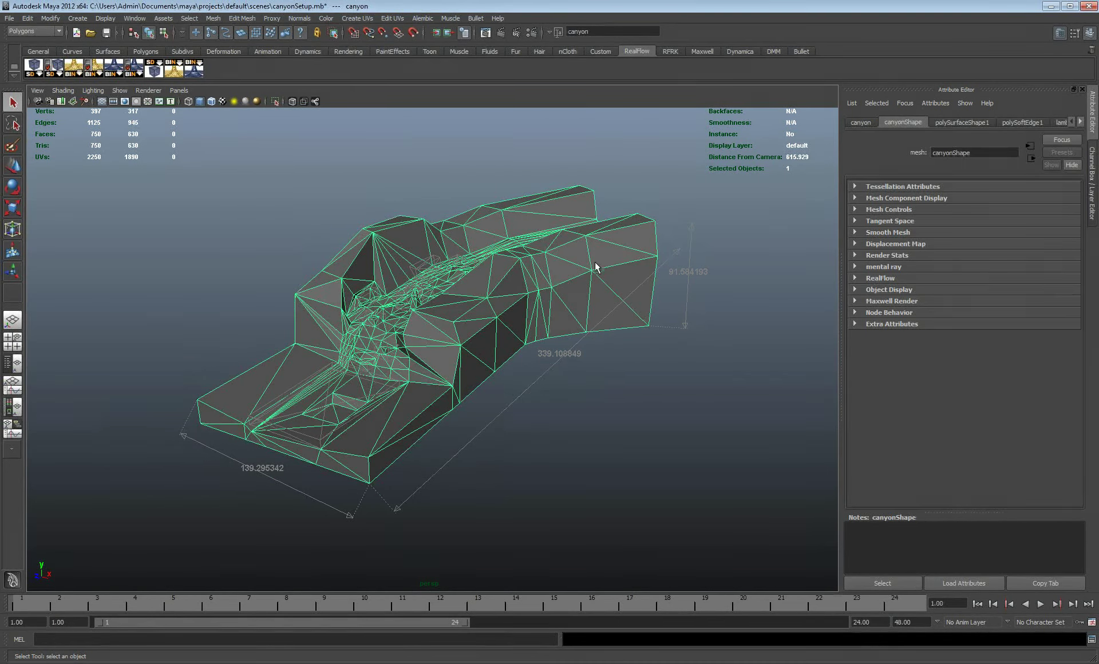
alt+drag(599, 247, 433, 331)
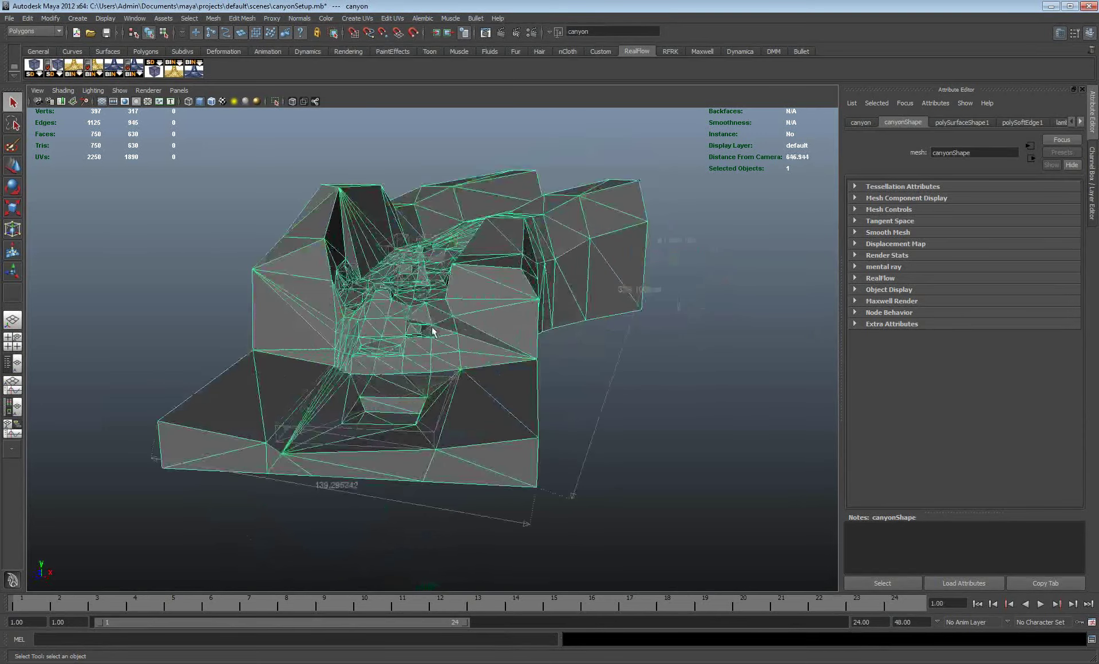
scroll(433, 331, up, 5)
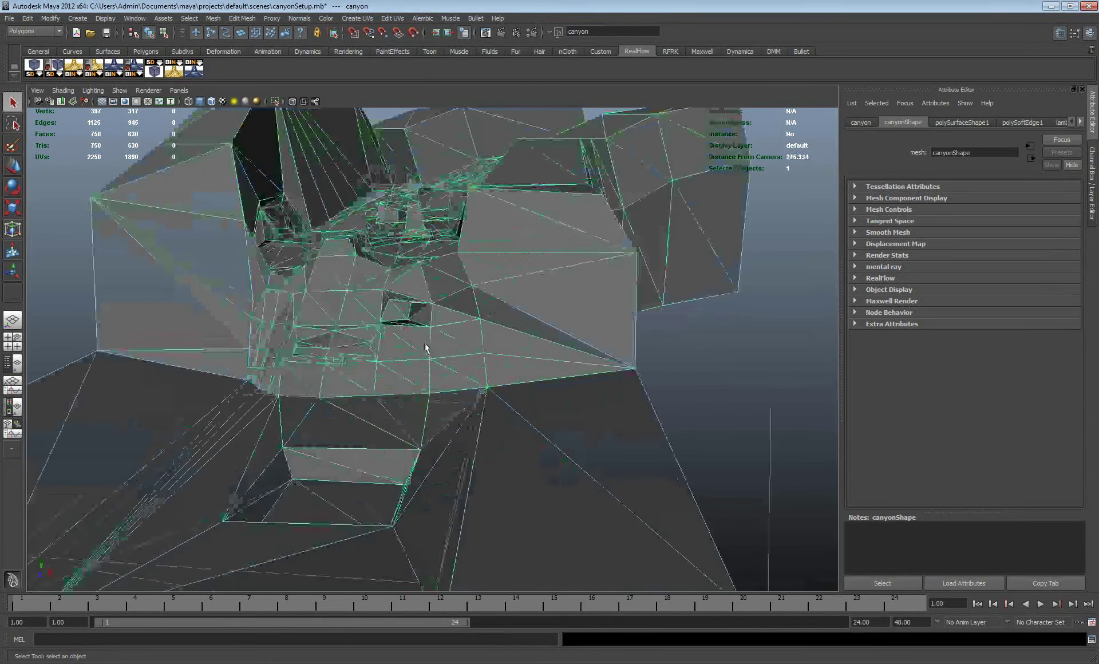
alt+drag(424, 347, 390, 283)
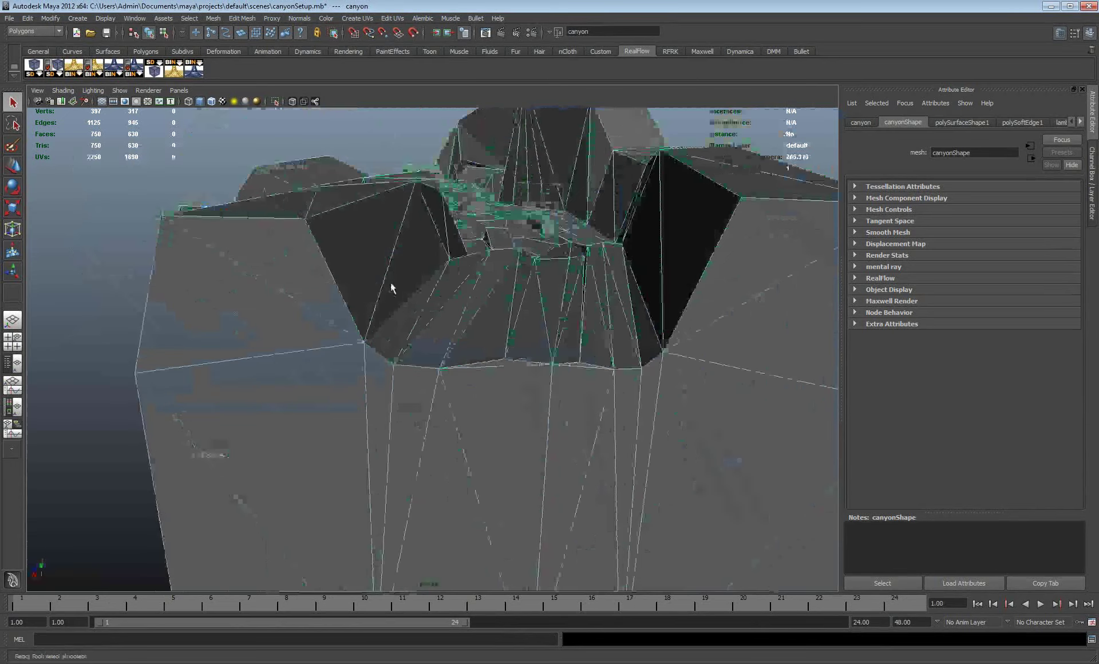
alt+drag(391, 284, 272, 513)
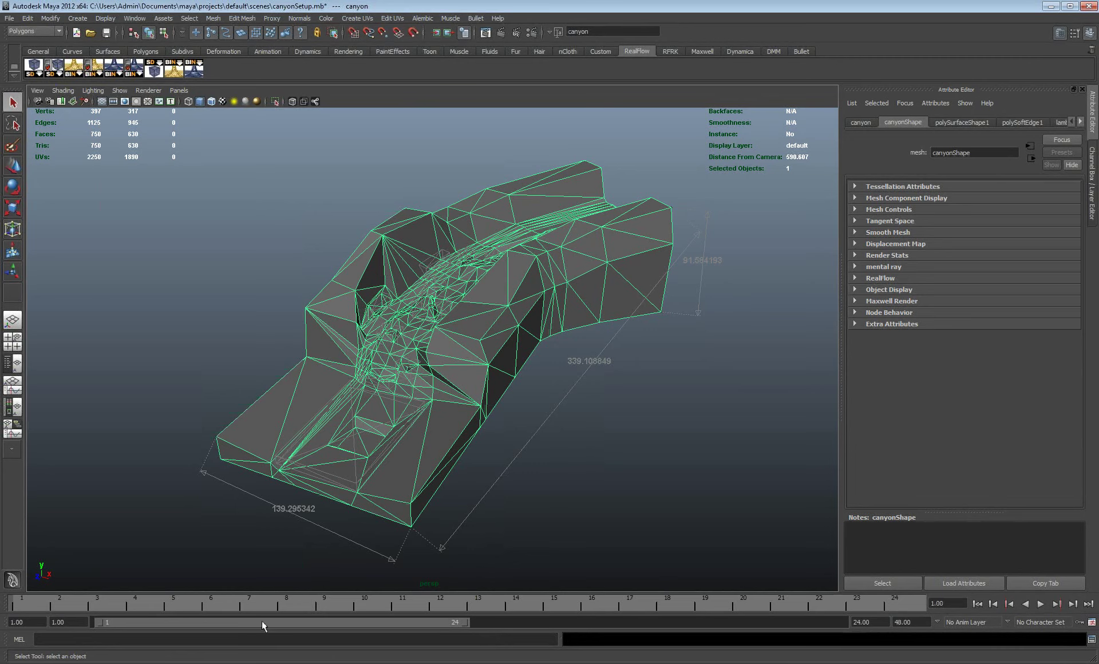
mouse_move(264, 663)
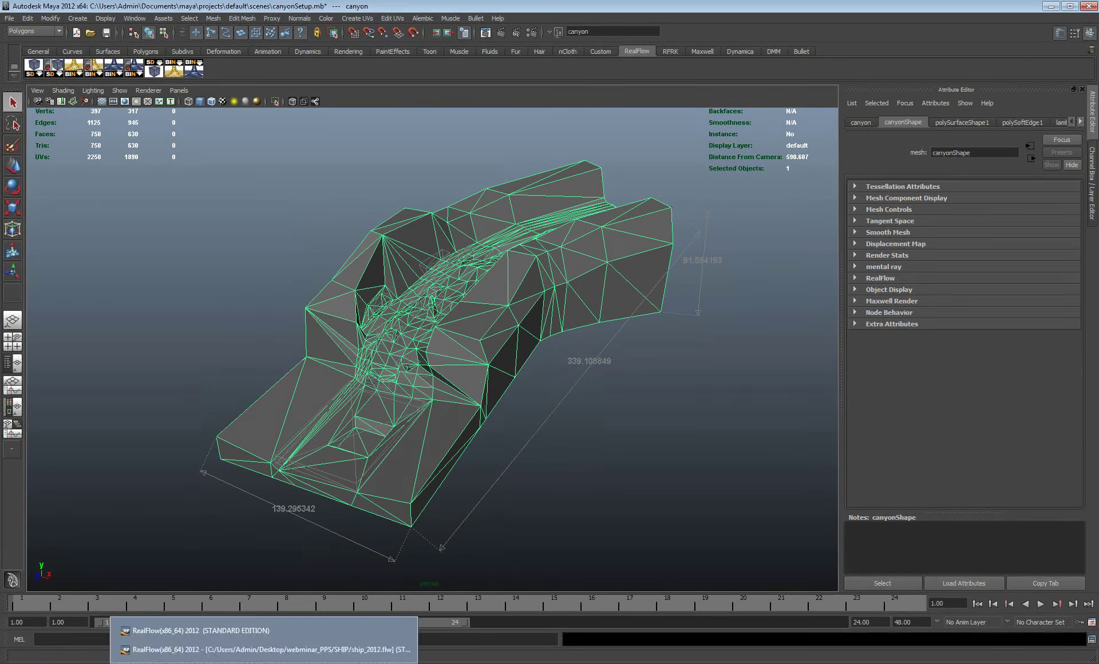
In RealFlow, minimize the Messages log and import the animation.sd scene via Objects > Import.
click(253, 633)
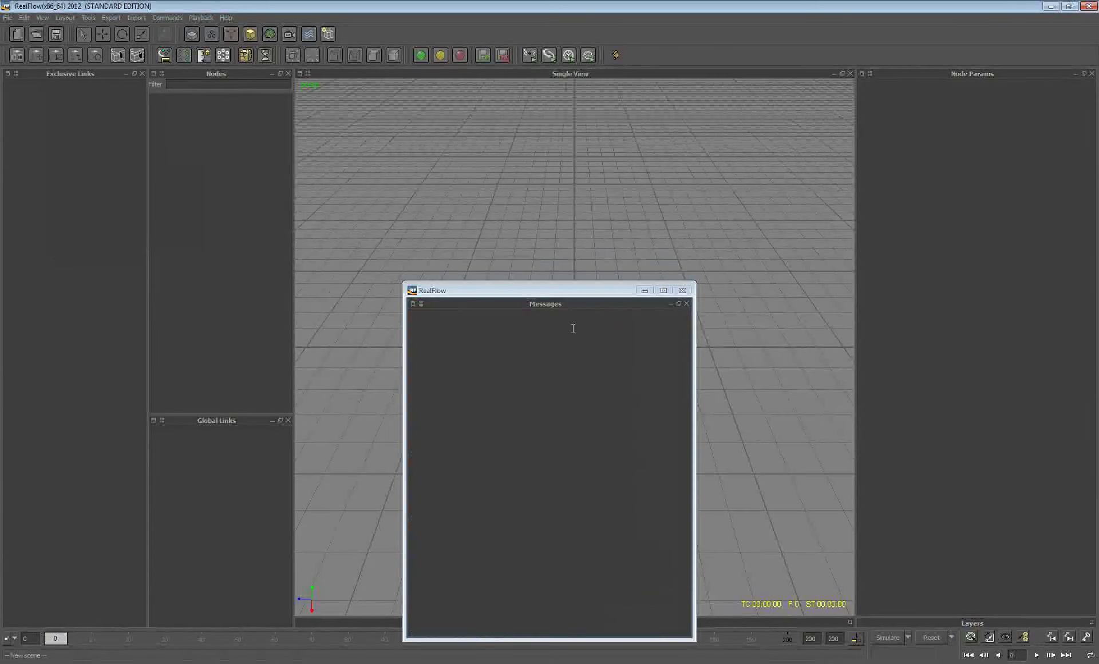
drag(601, 292, 484, 528)
click(539, 519)
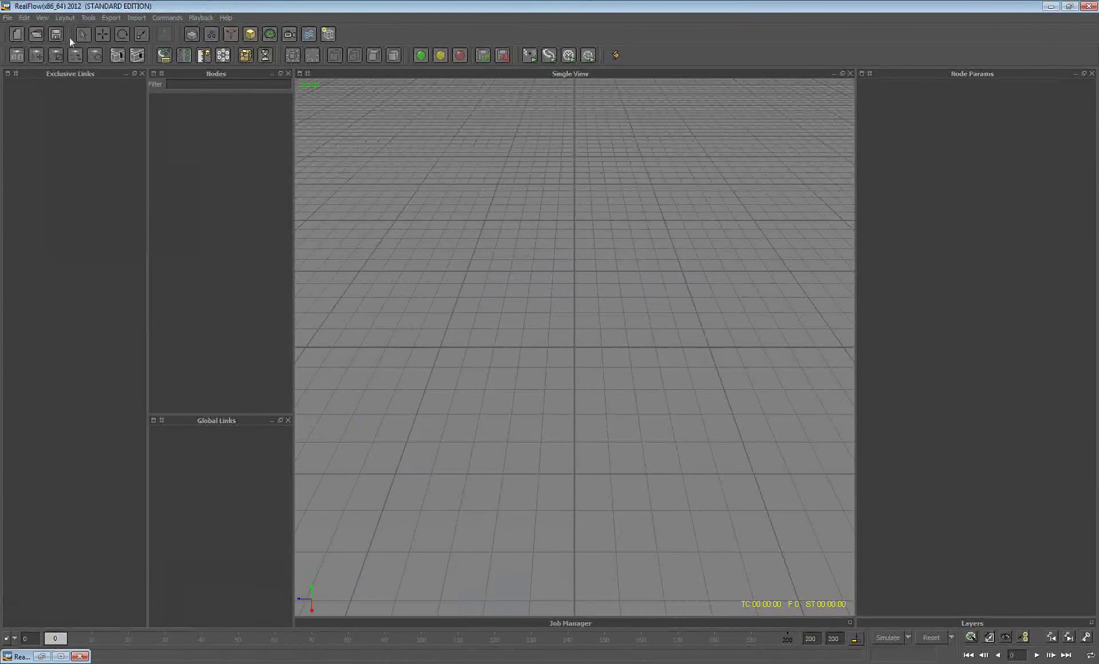
click(251, 33)
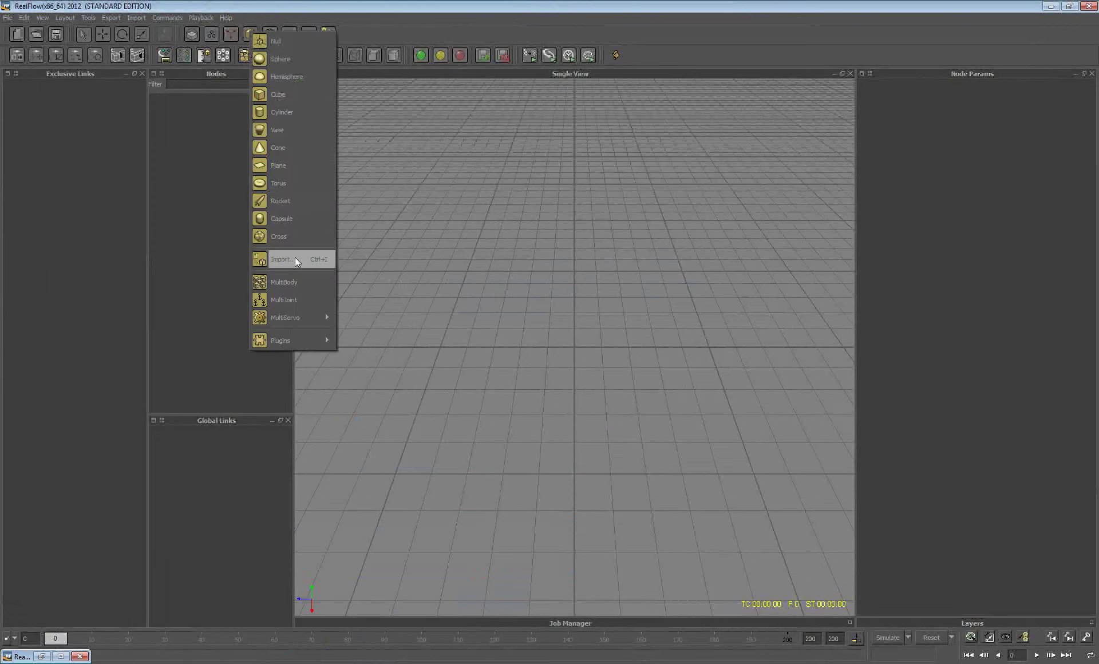
click(297, 260)
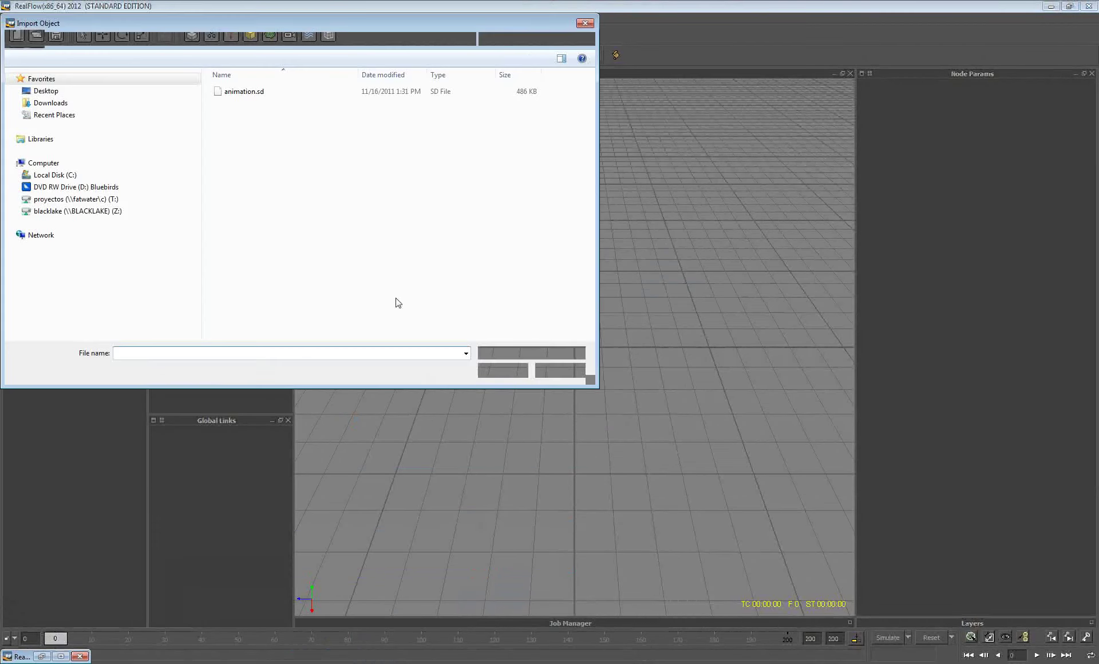
click(465, 353)
click(463, 364)
click(497, 372)
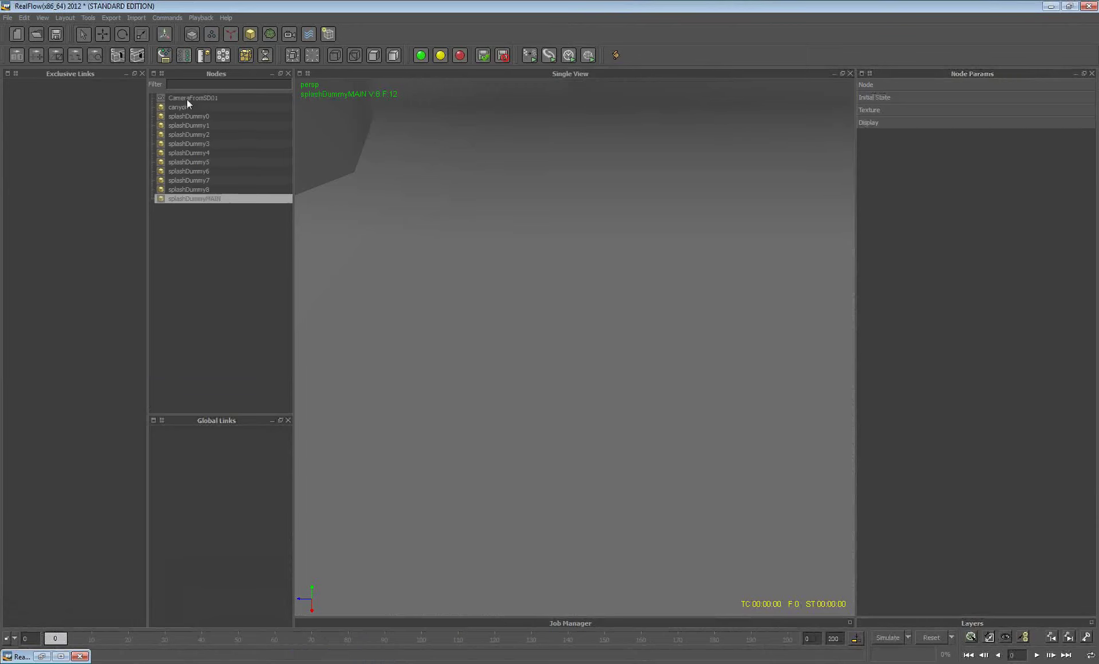
View the scene through CameraFromSD01 and select the splashDummyMAIN box.
drag(187, 98, 318, 124)
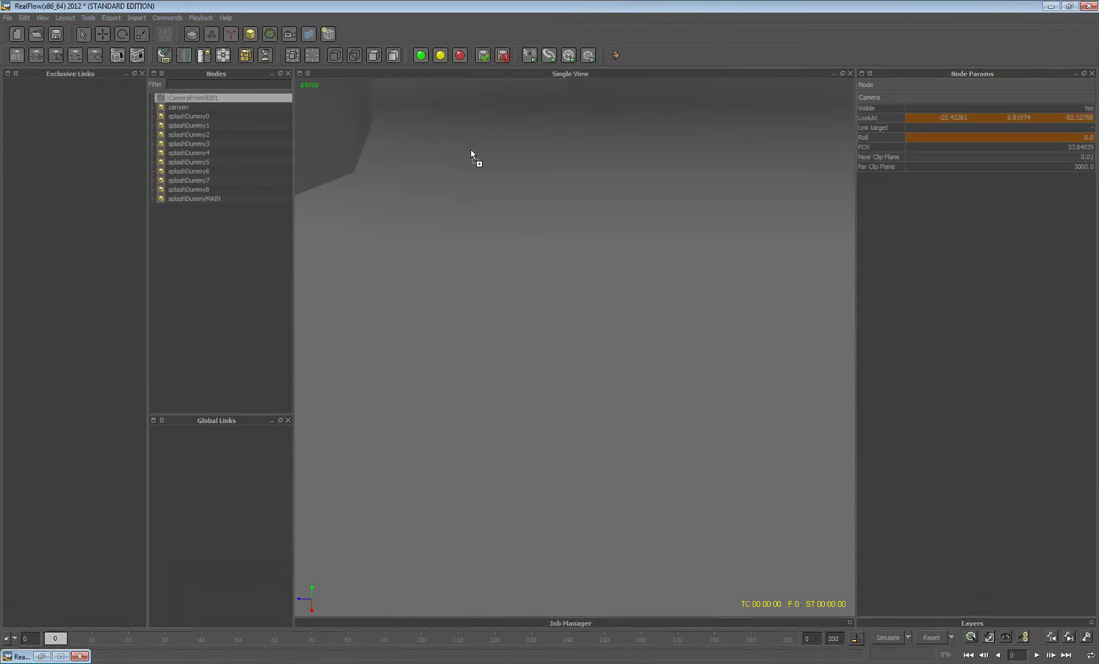
drag(470, 150, 473, 150)
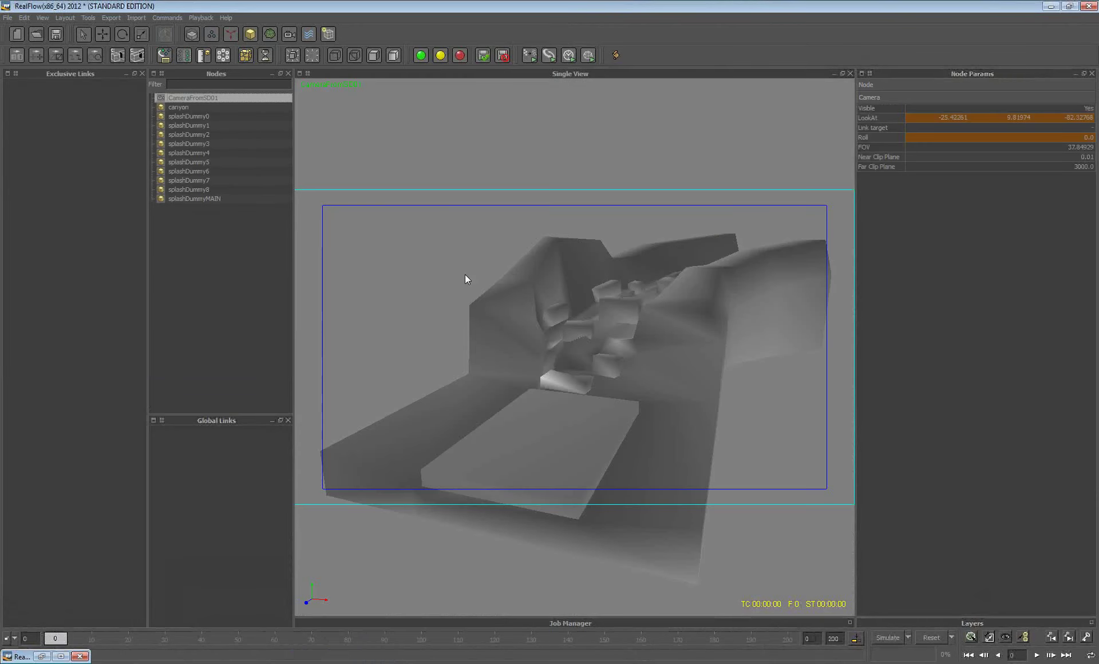
click(590, 335)
click(562, 414)
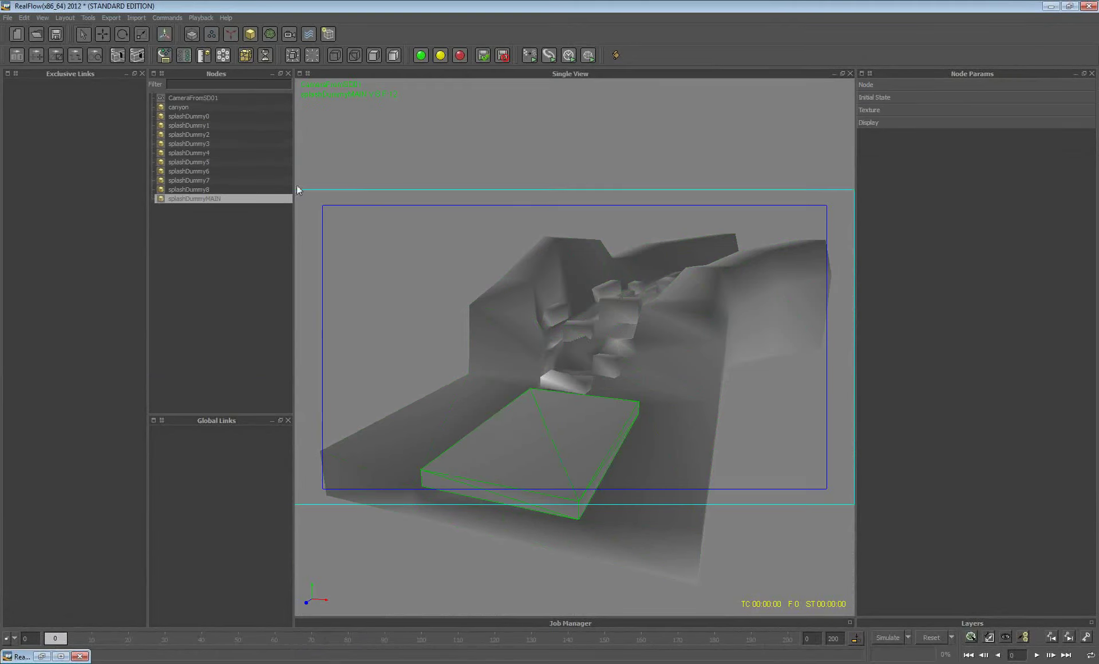
Group splashDummy0 through splashDummyMAIN and rename the group 'dummies'.
click(190, 119)
shift+click(198, 197)
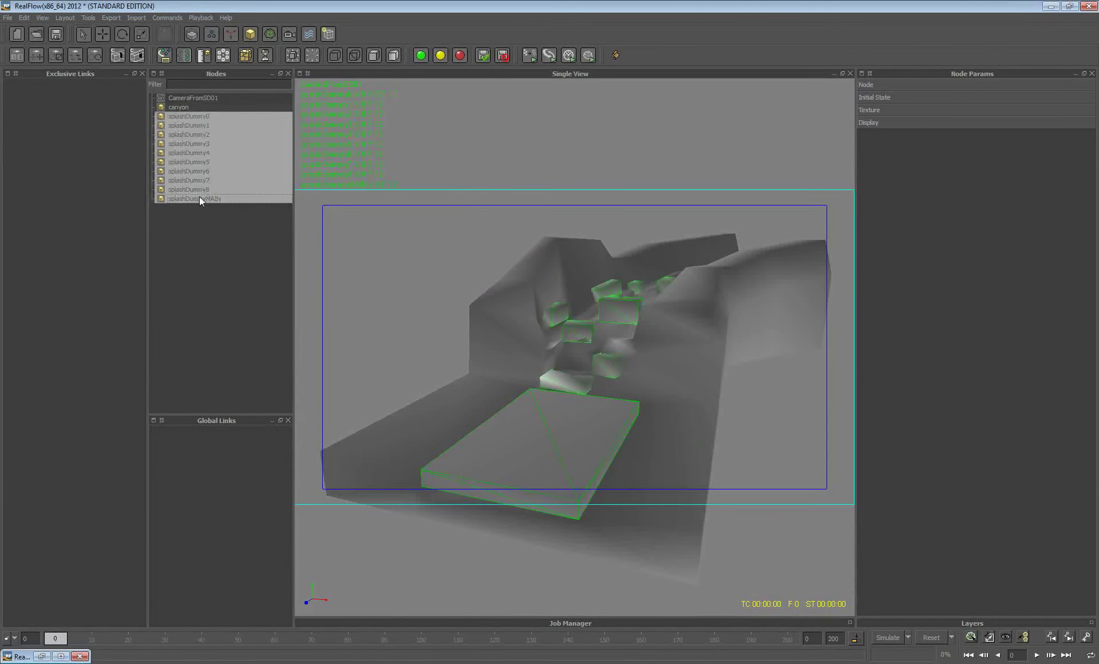
right_click(199, 197)
click(220, 237)
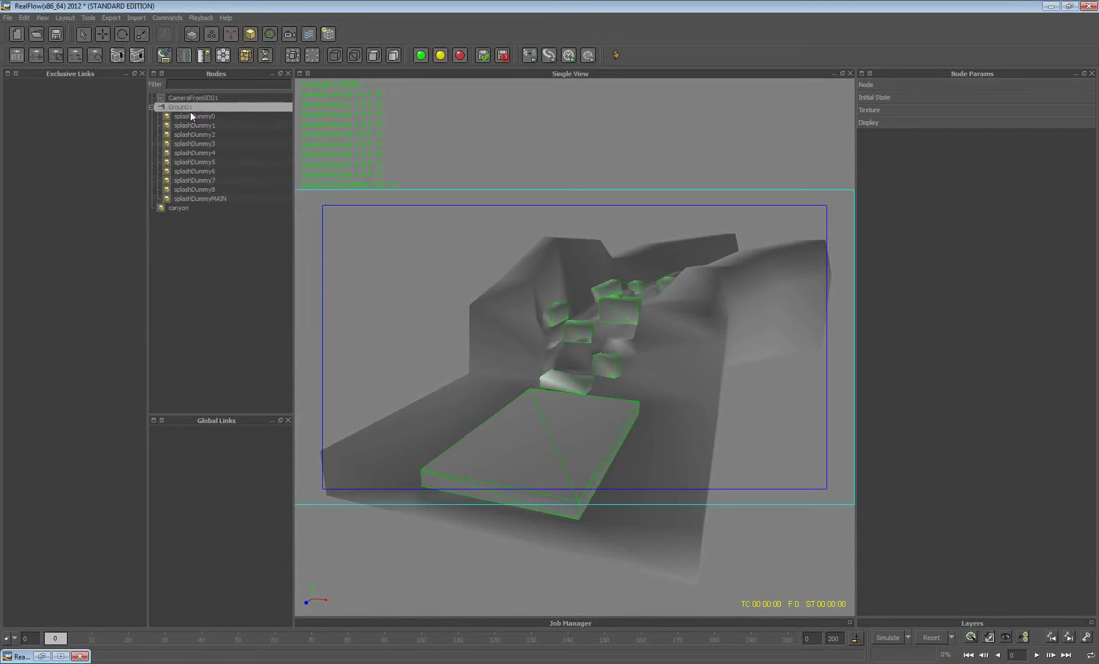
double_click(183, 107)
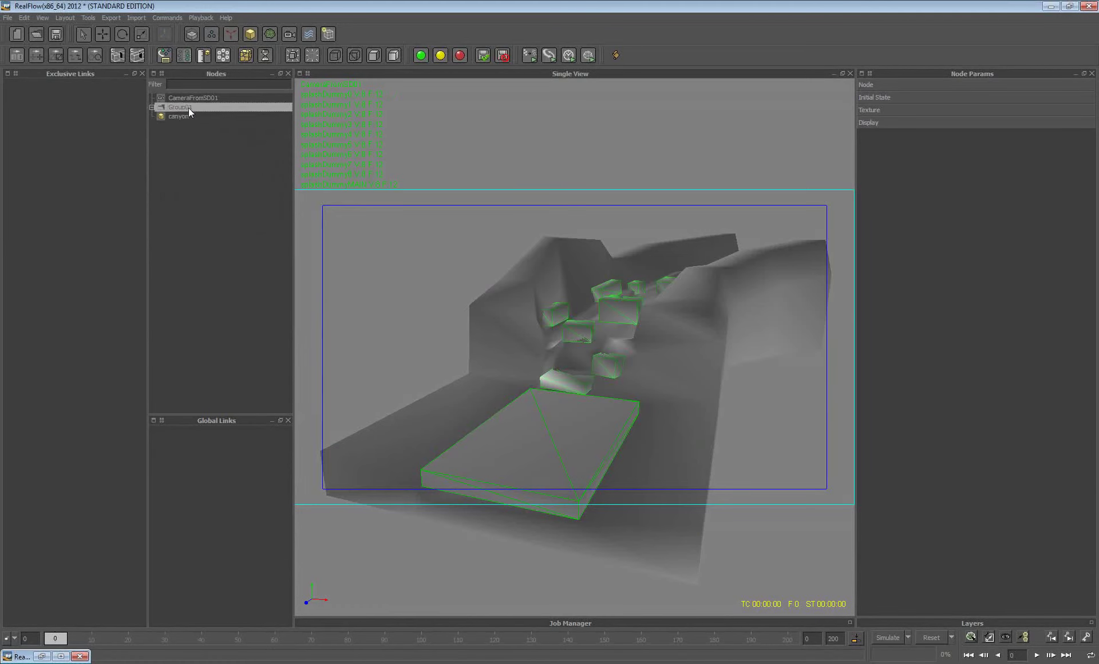
right_click(189, 108)
click(207, 112)
text(dummies)
key(Return)
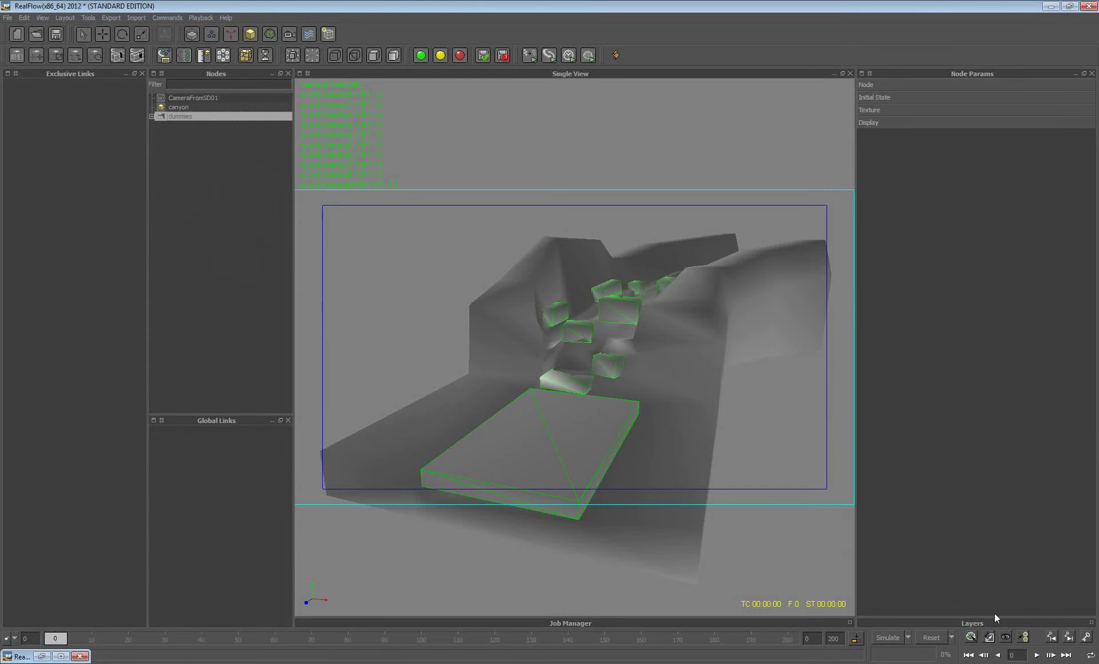
Put the dummies on a new visibility layer and set it invisible.
drag(994, 620, 961, 415)
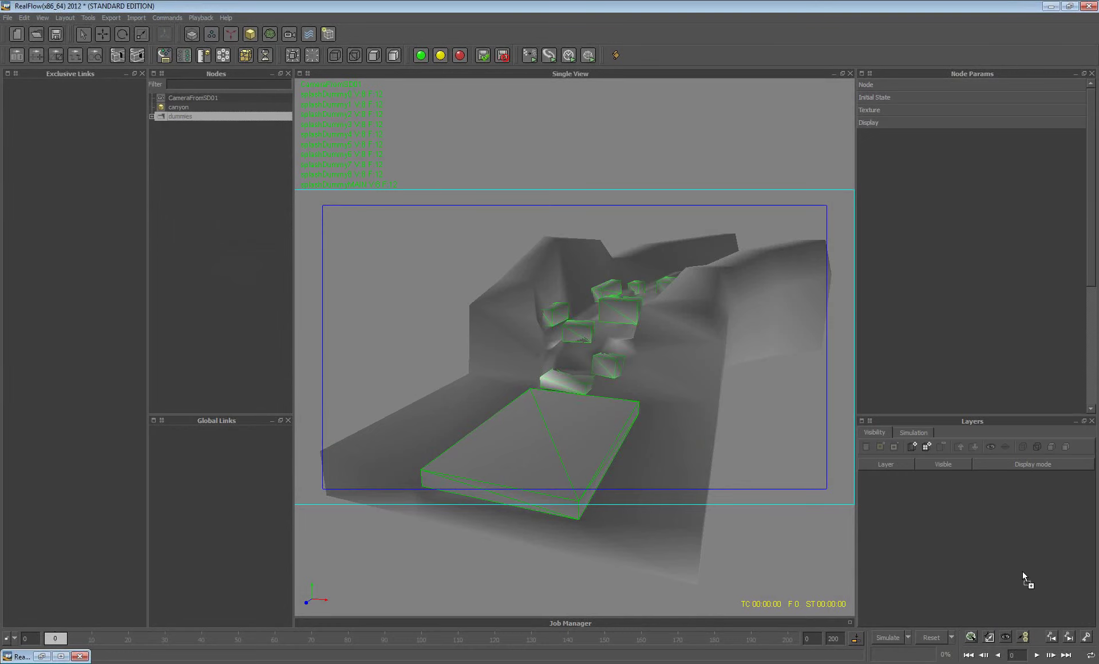
drag(1022, 571, 1022, 571)
click(936, 476)
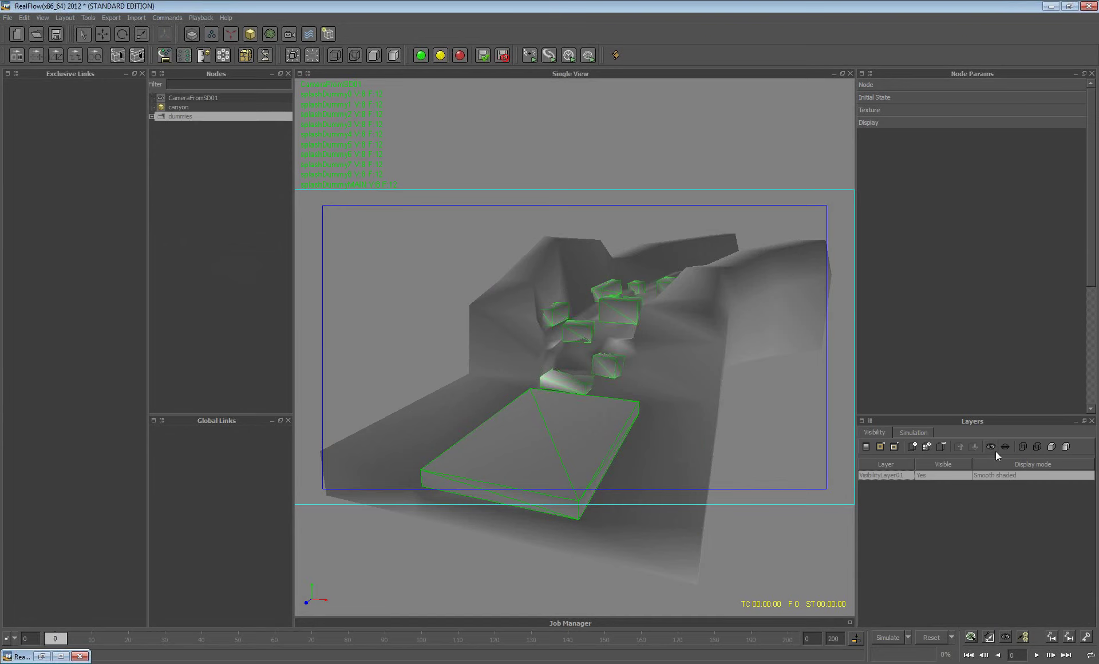
click(1005, 446)
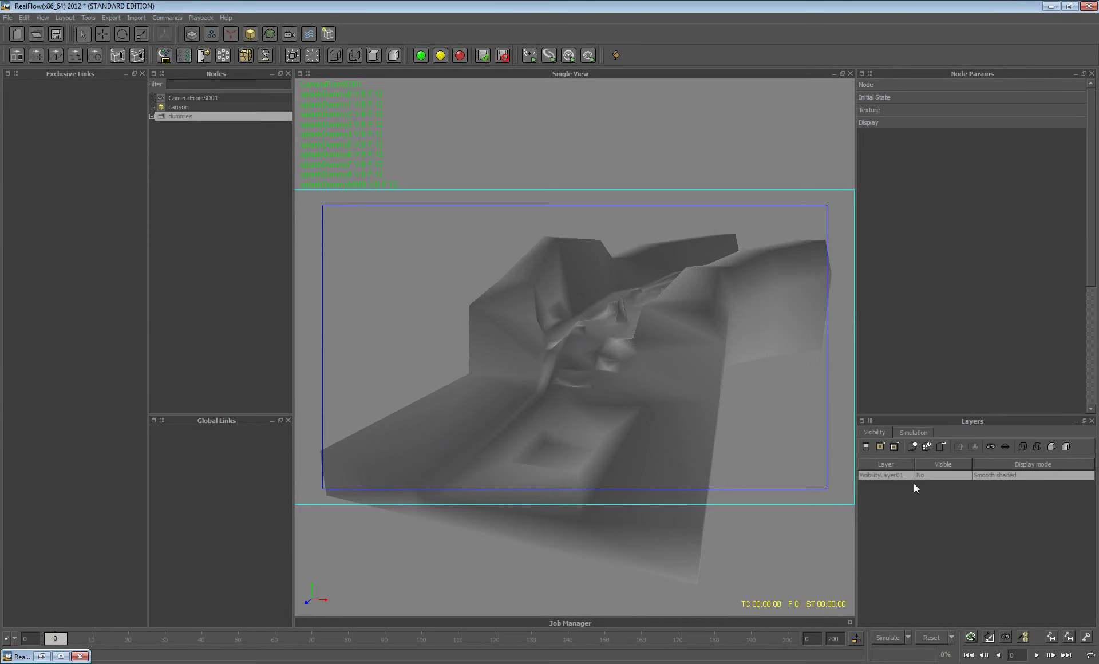
Add a grid fluid domain and raise it above the canyon.
click(183, 107)
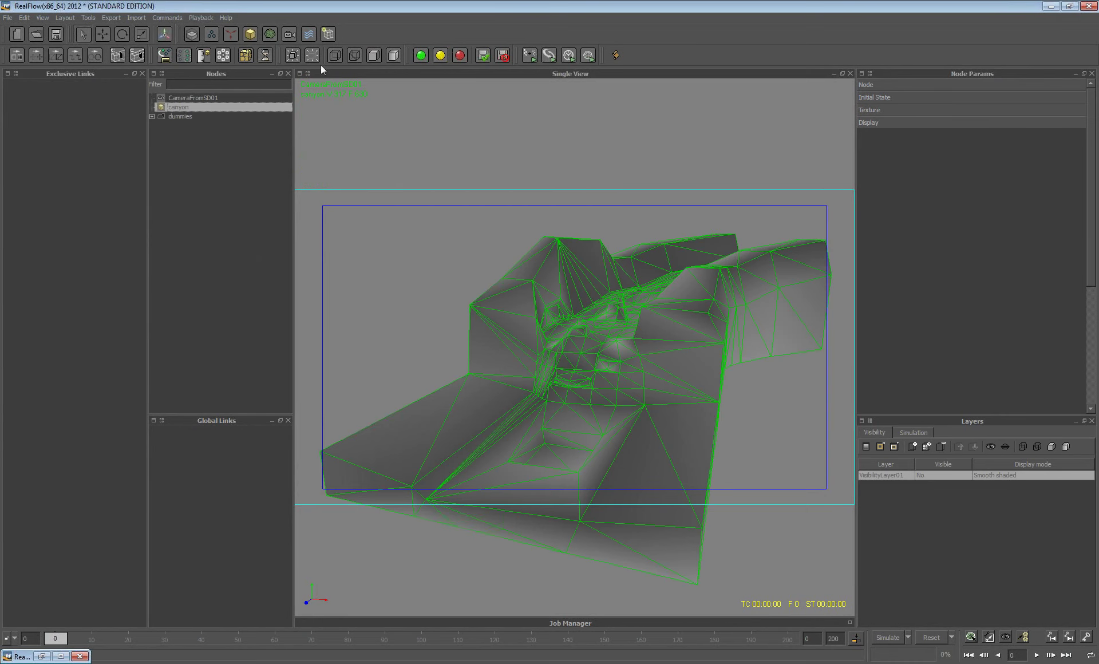
click(193, 35)
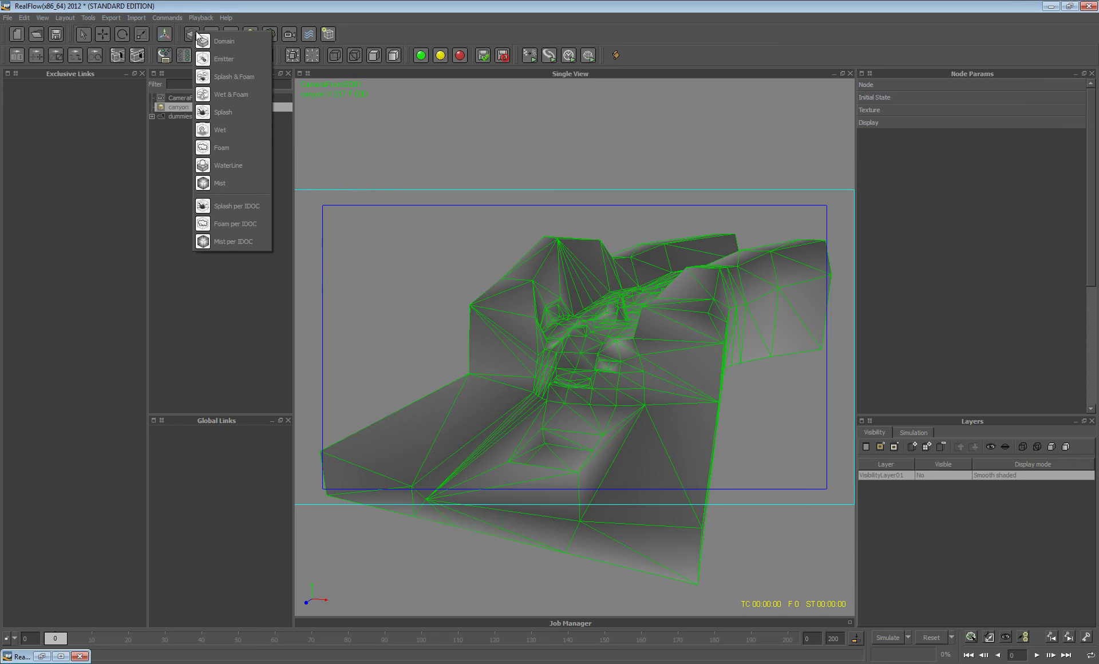
click(214, 40)
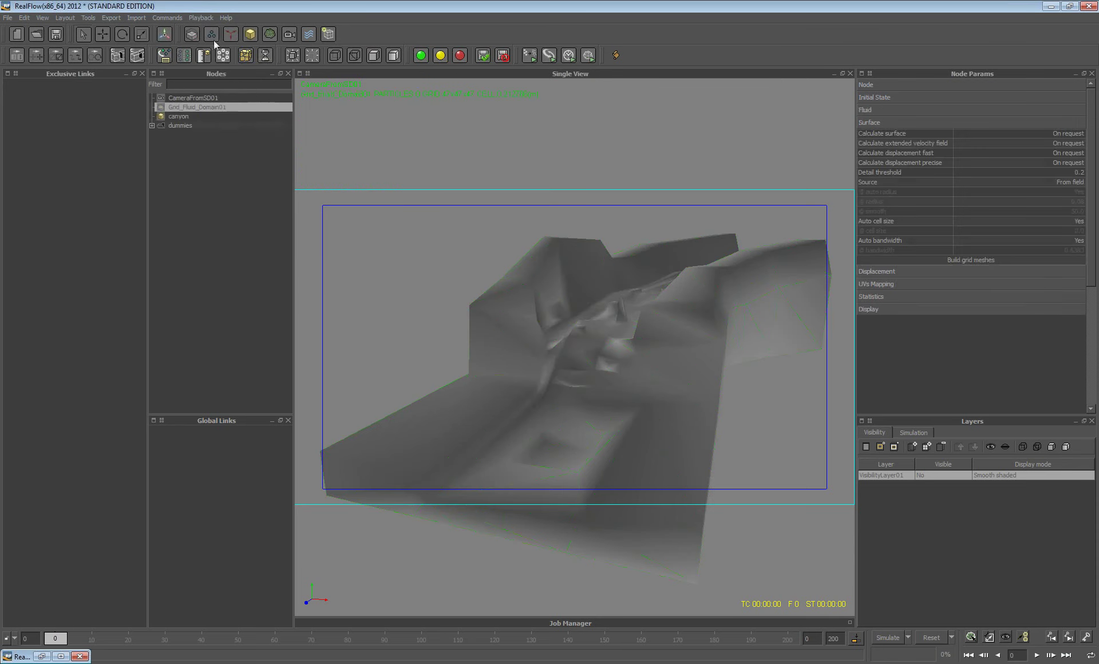
key(w)
drag(571, 344, 572, 299)
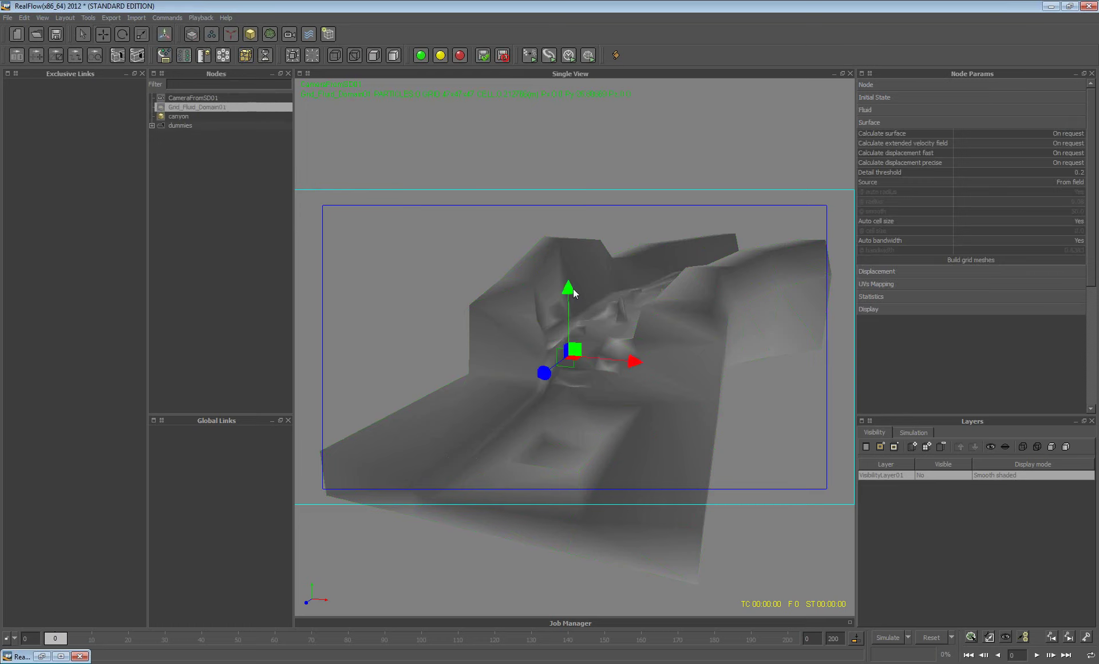
From the top view, move and scale the domain box to fit along the canyon.
key(2)
scroll(569, 300, down, 6)
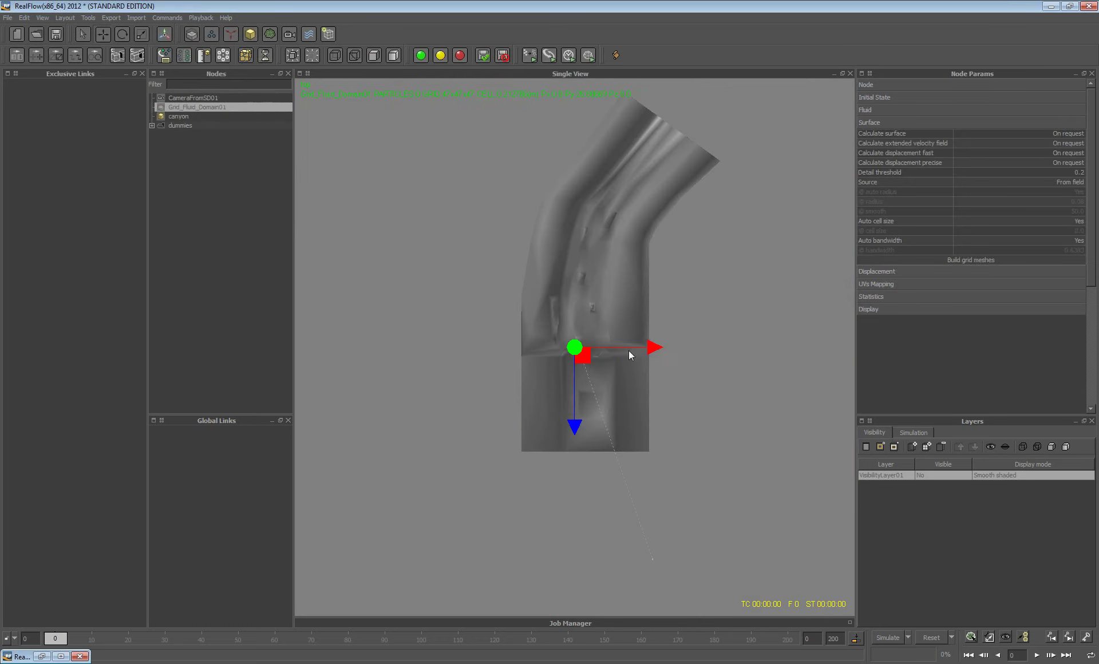
drag(630, 348, 656, 346)
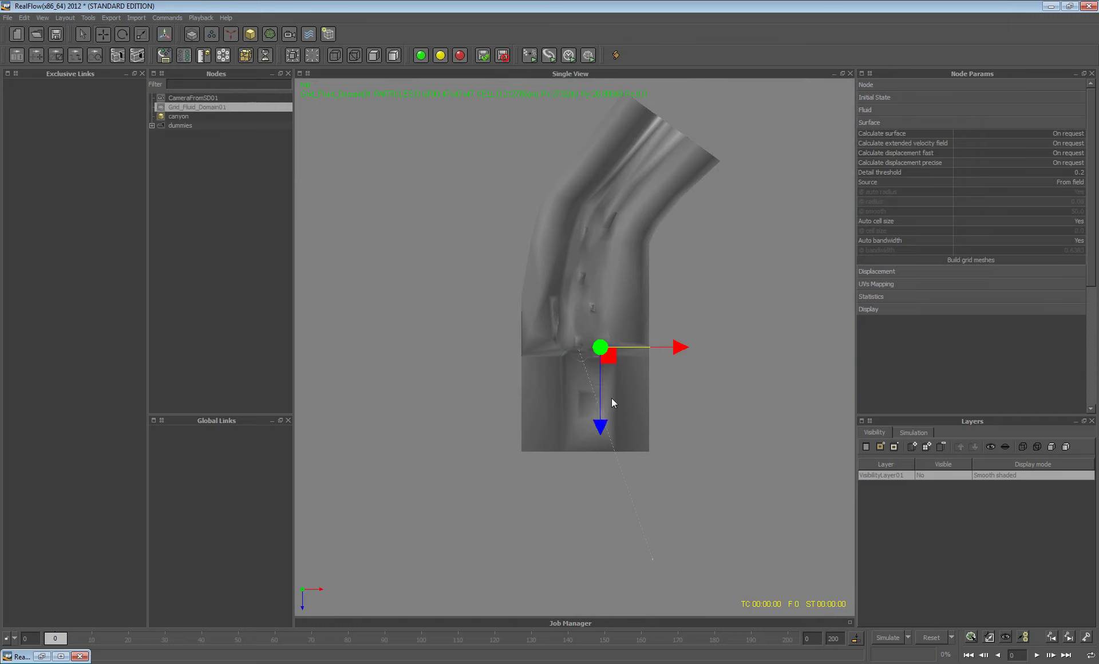
drag(604, 430, 626, 343)
key(r)
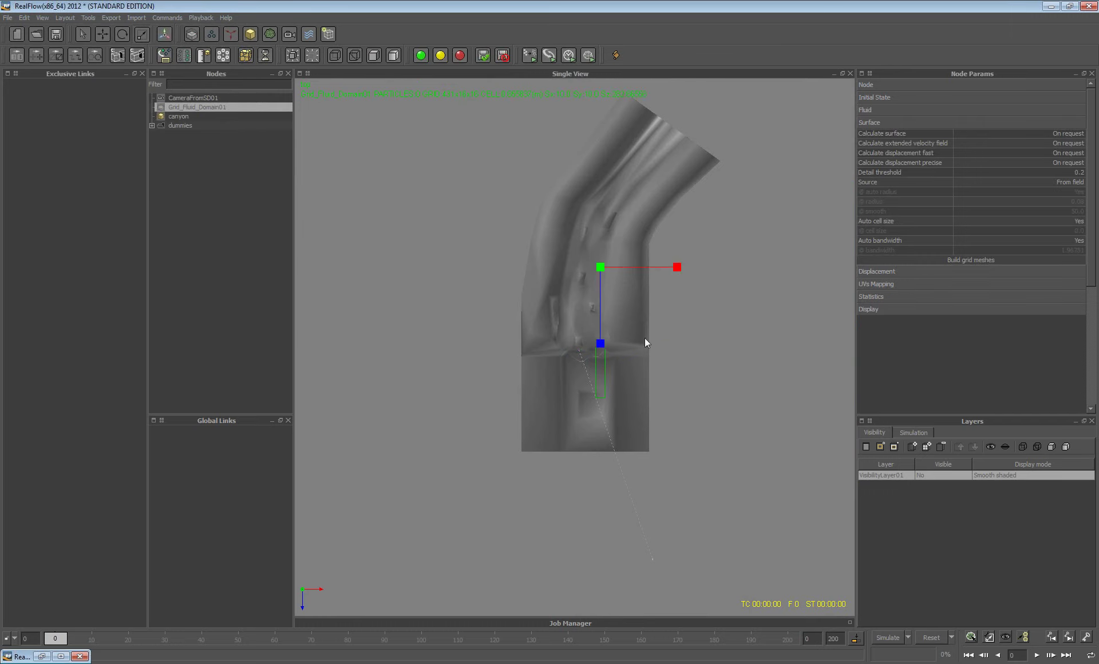
drag(677, 267, 611, 266)
drag(534, 269, 535, 270)
mouse_move(600, 343)
mouse_down()
mouse_move(608, 407)
mouse_move(612, 373)
mouse_move(597, 365)
mouse_up()
Switch to the perspective camera and frame the whole canyon and domain.
key(w)
key(2)
key(w)
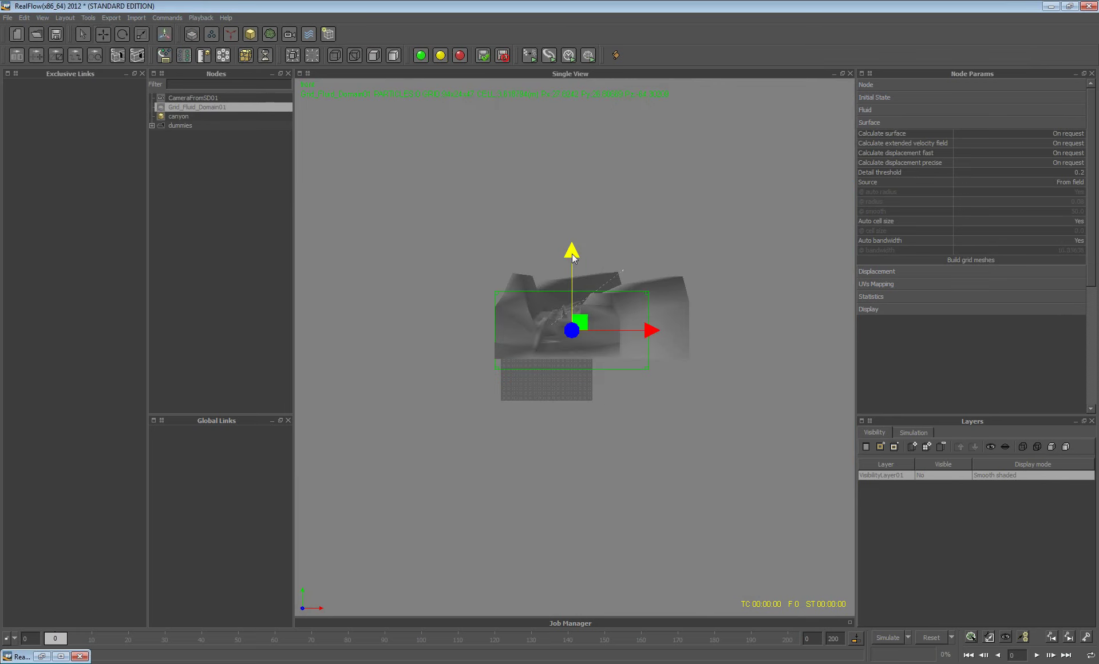
key(4)
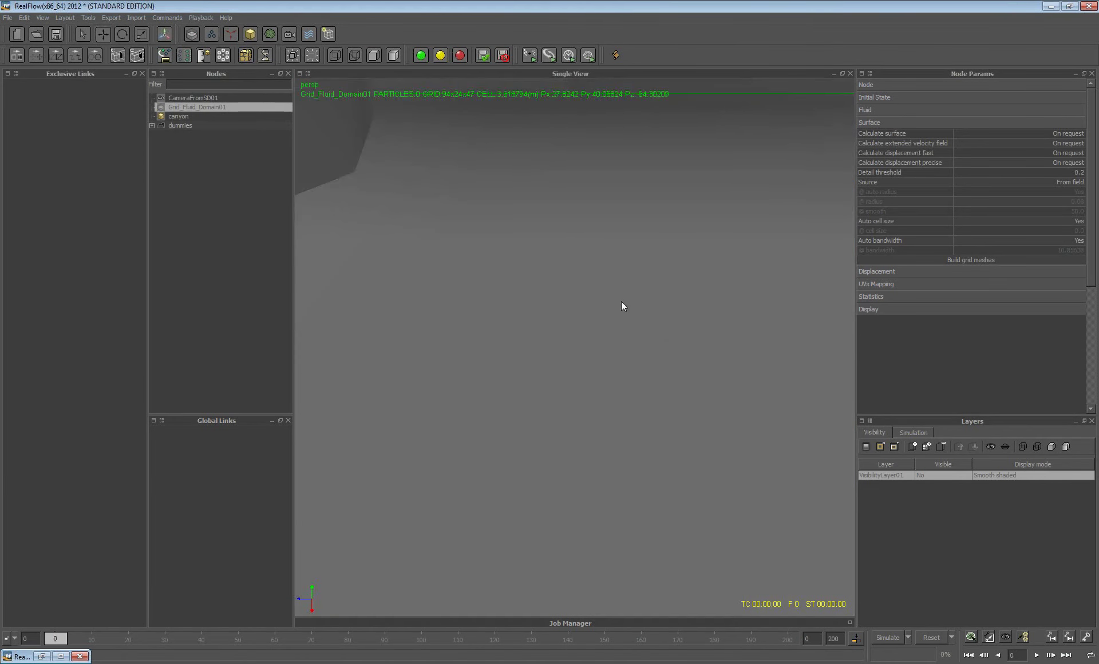
alt+drag(592, 313, 684, 317)
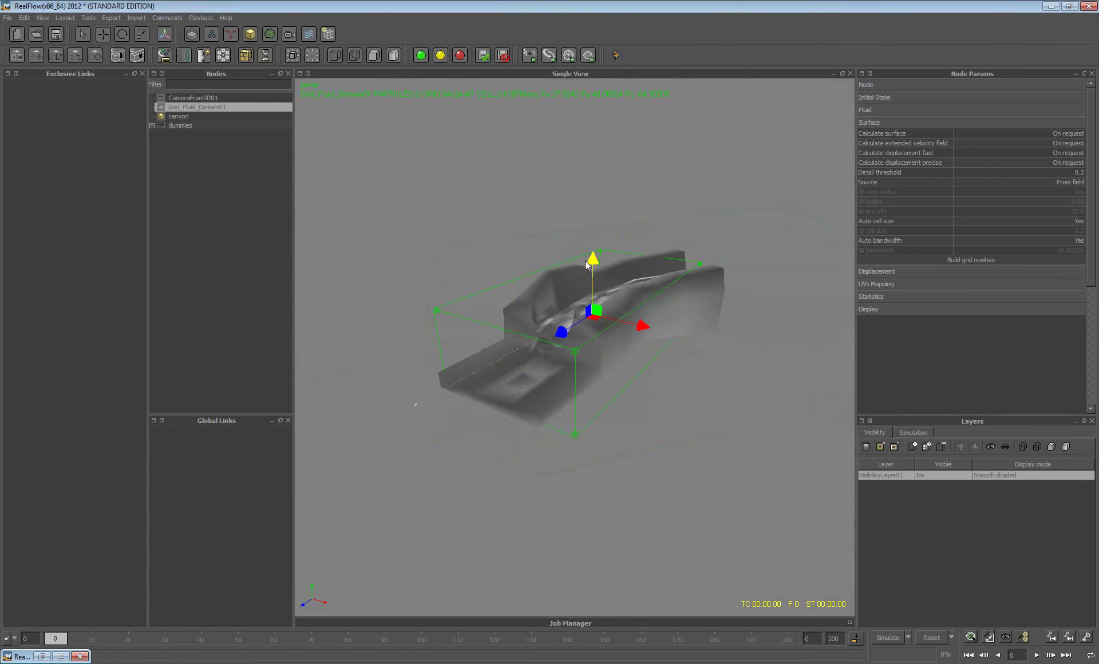
mouse_move(591, 255)
alt+mouse_down()
mouse_move(592, 280)
mouse_move(578, 269)
alt+mouse_up()
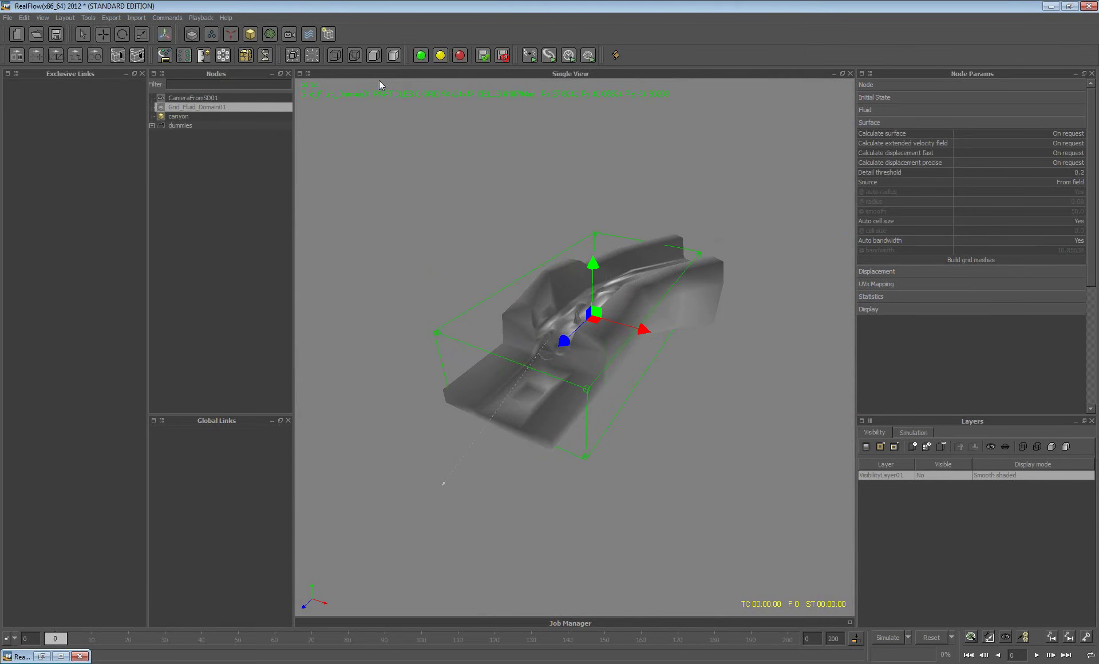
click(251, 34)
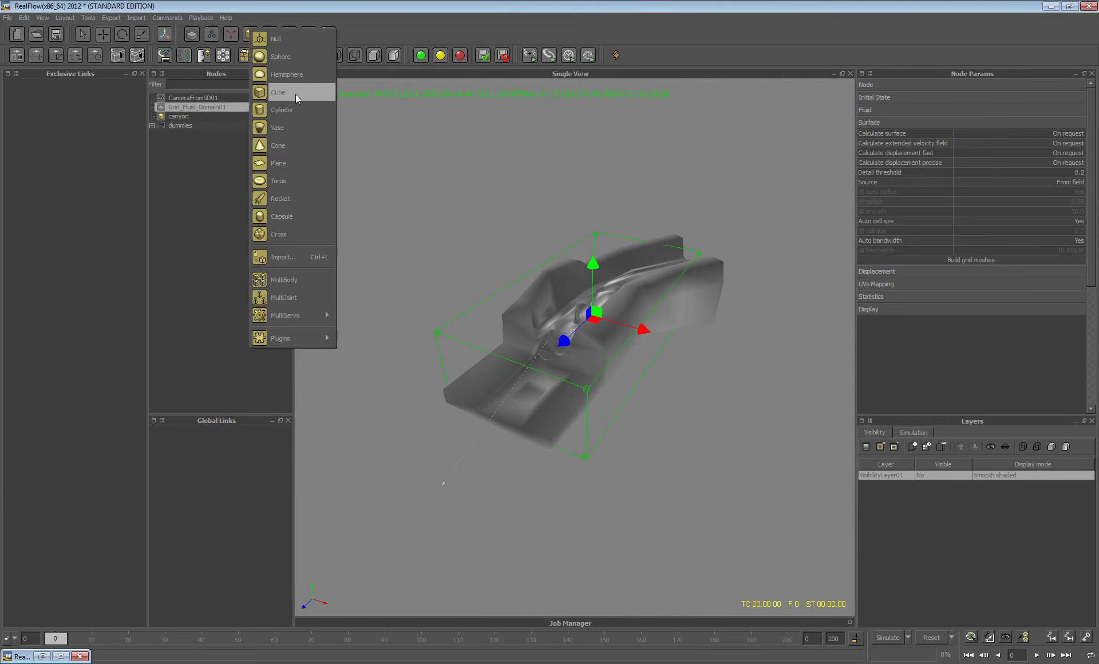
Add a cube, stretch it into a box and move it into the canyon channel.
click(295, 93)
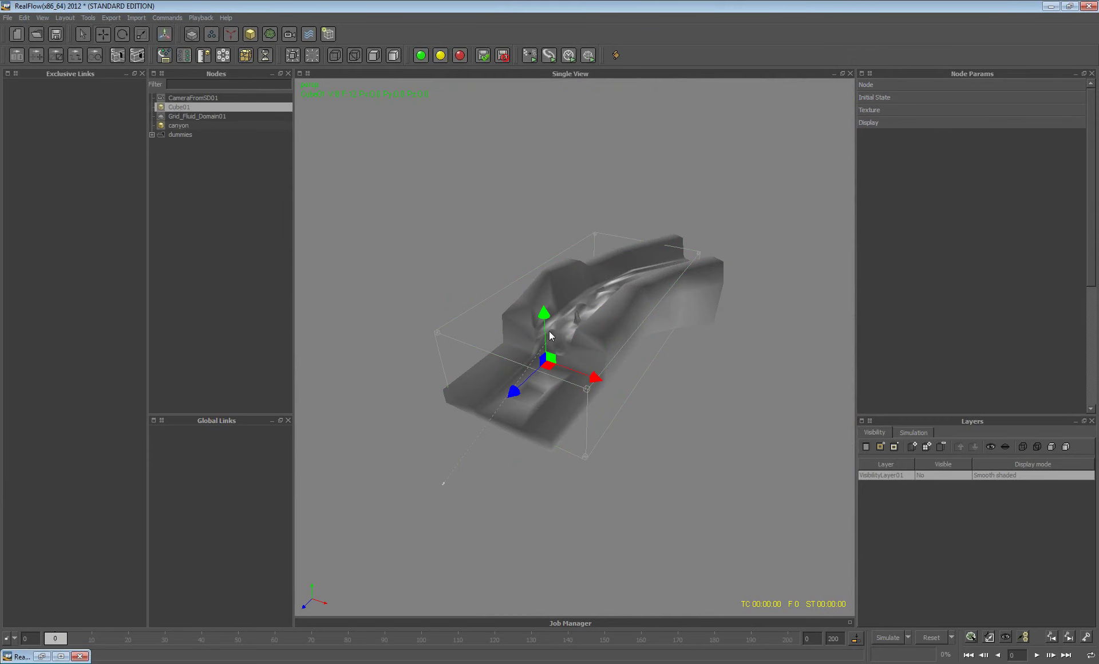
drag(548, 334, 547, 293)
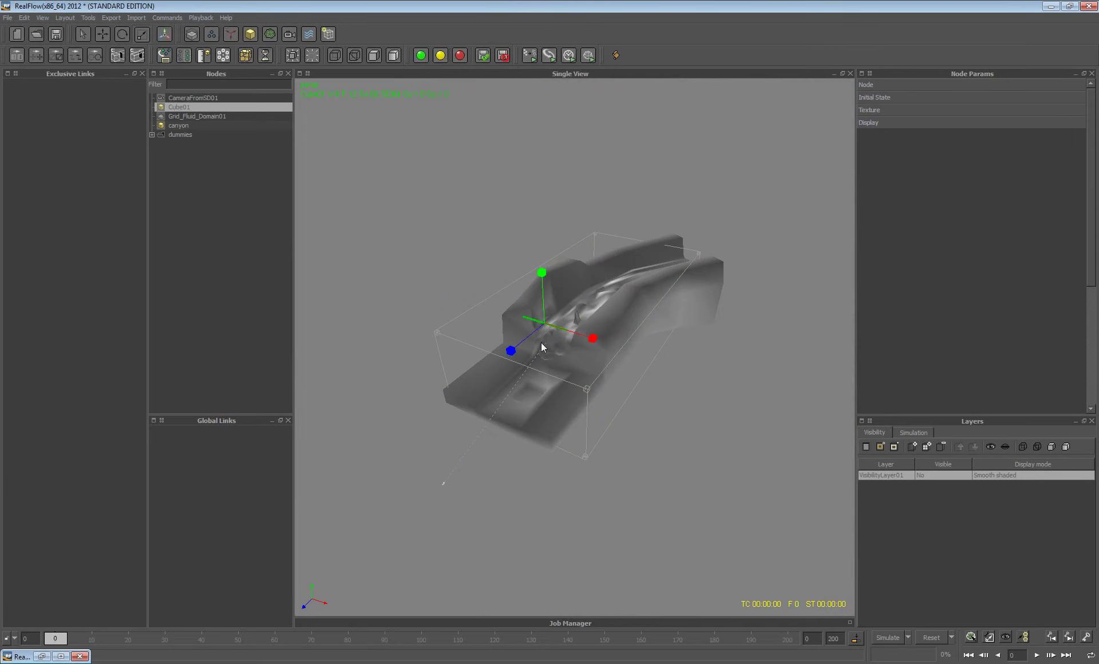
drag(541, 273, 542, 264)
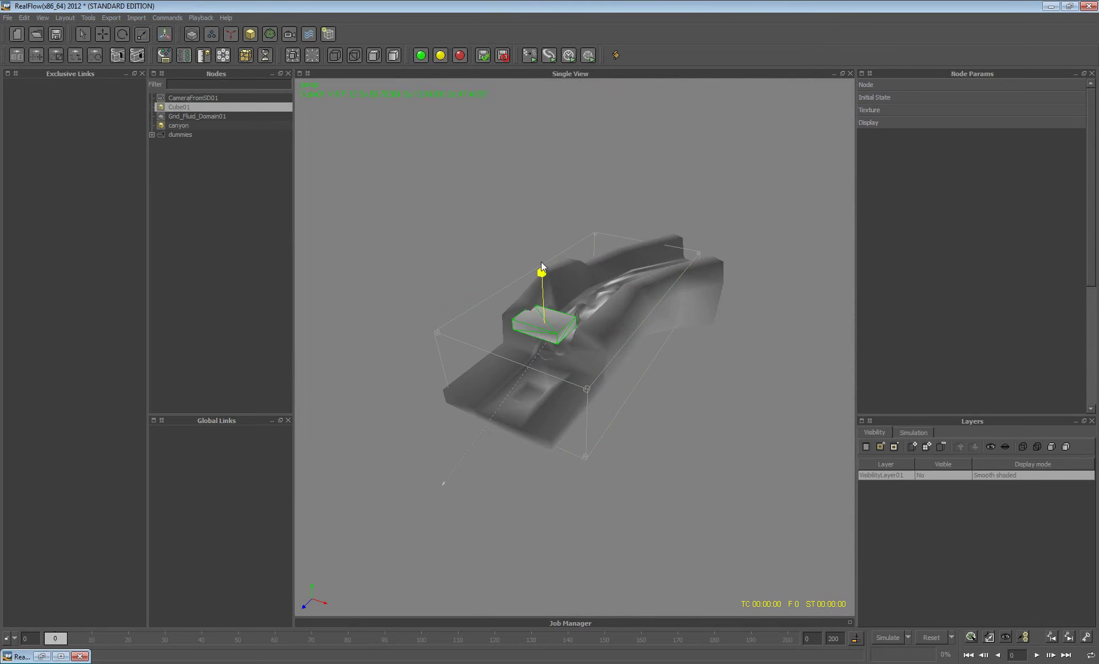
key(w)
drag(514, 352, 527, 341)
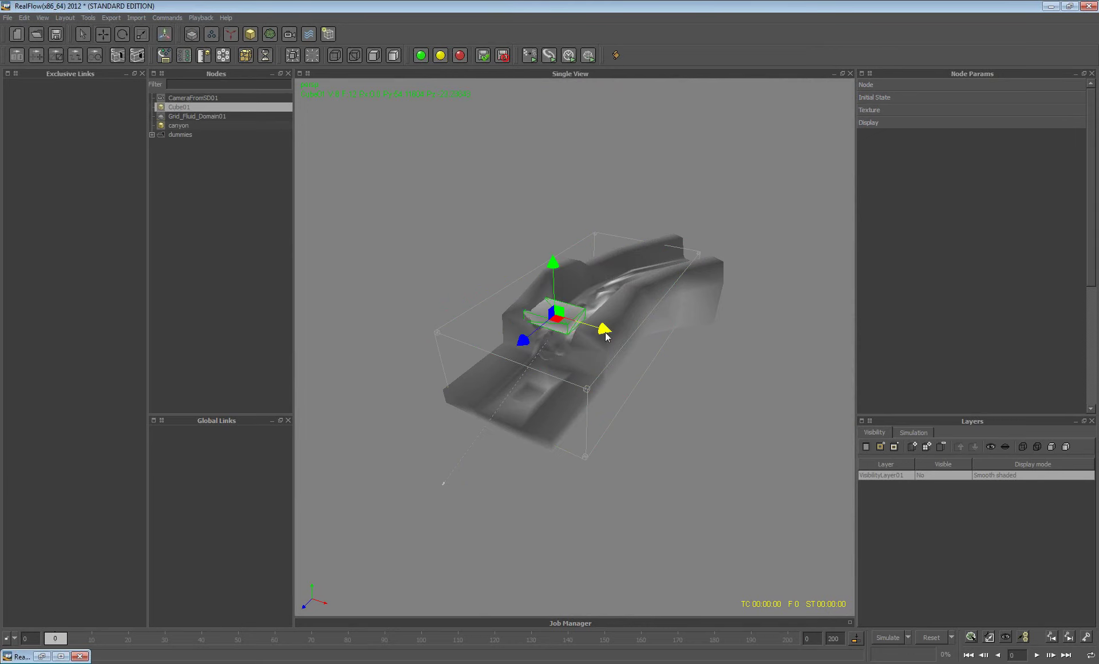
drag(603, 331, 581, 362)
Add a Grid_Fluid_Emitter01 that uses Cube01 as its emitter object.
scroll(582, 362, up, 6)
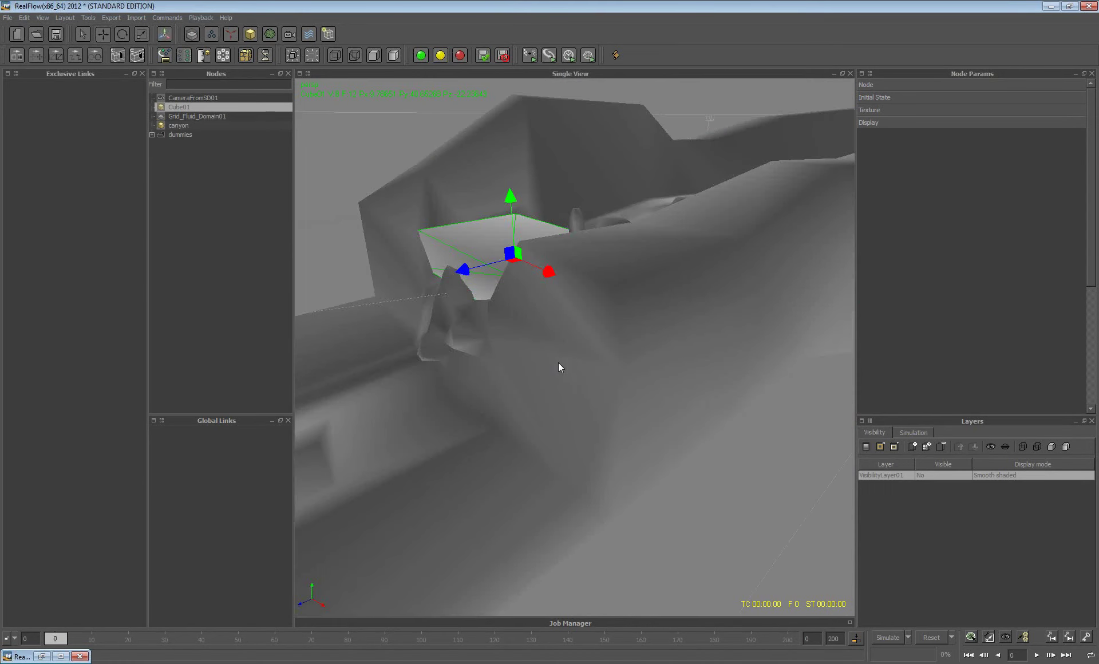
alt+drag(559, 366, 514, 363)
click(191, 33)
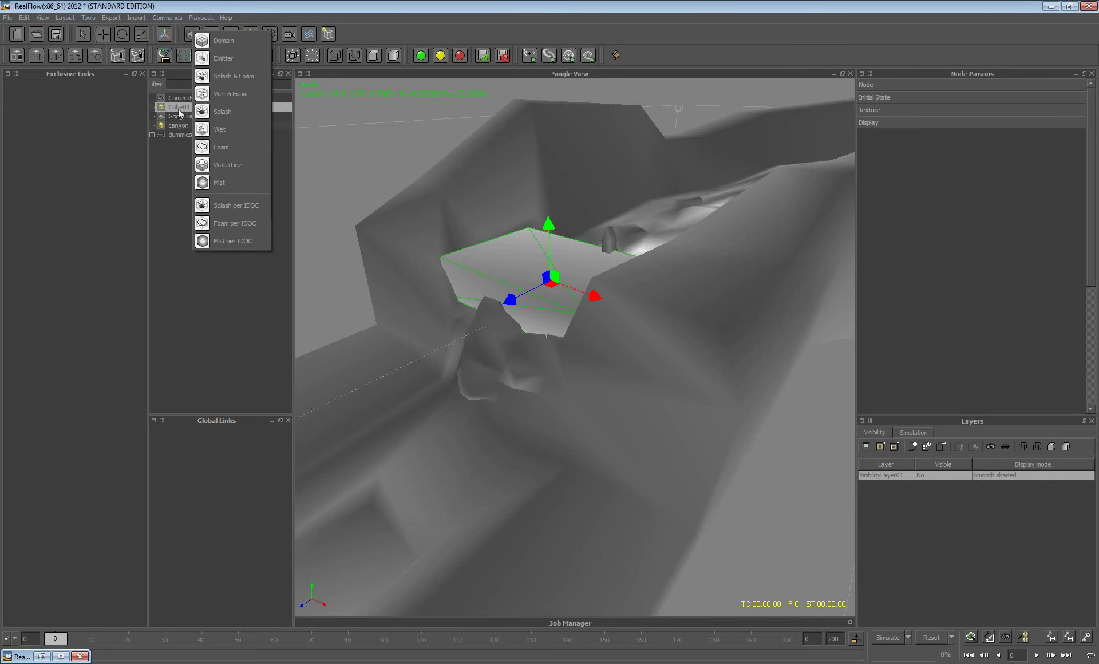
click(235, 58)
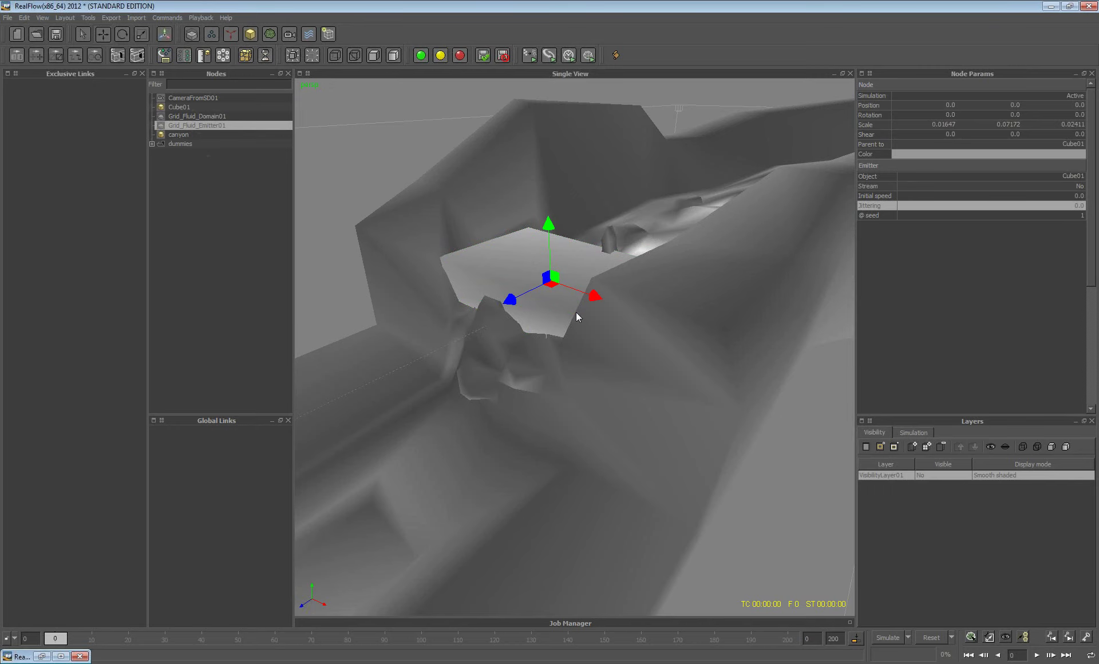
Set the emitter to Stream Yes, initial speed 10.0 and jittering 1.0.
alt+drag(575, 311, 540, 321)
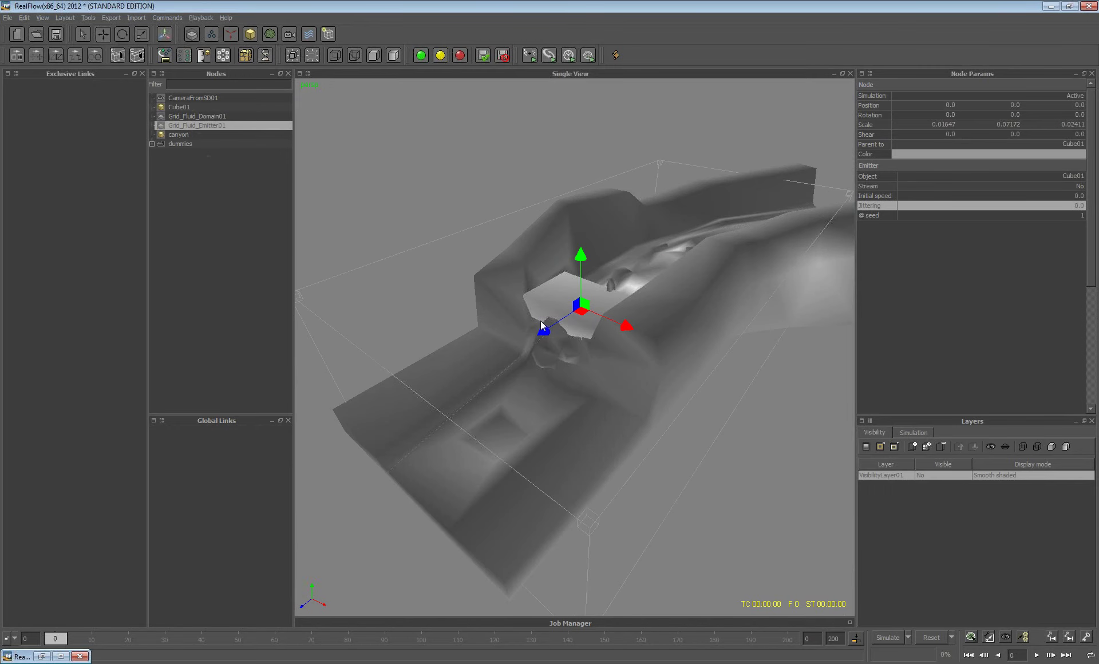
click(1075, 189)
double_click(1069, 197)
text(10)
key(Return)
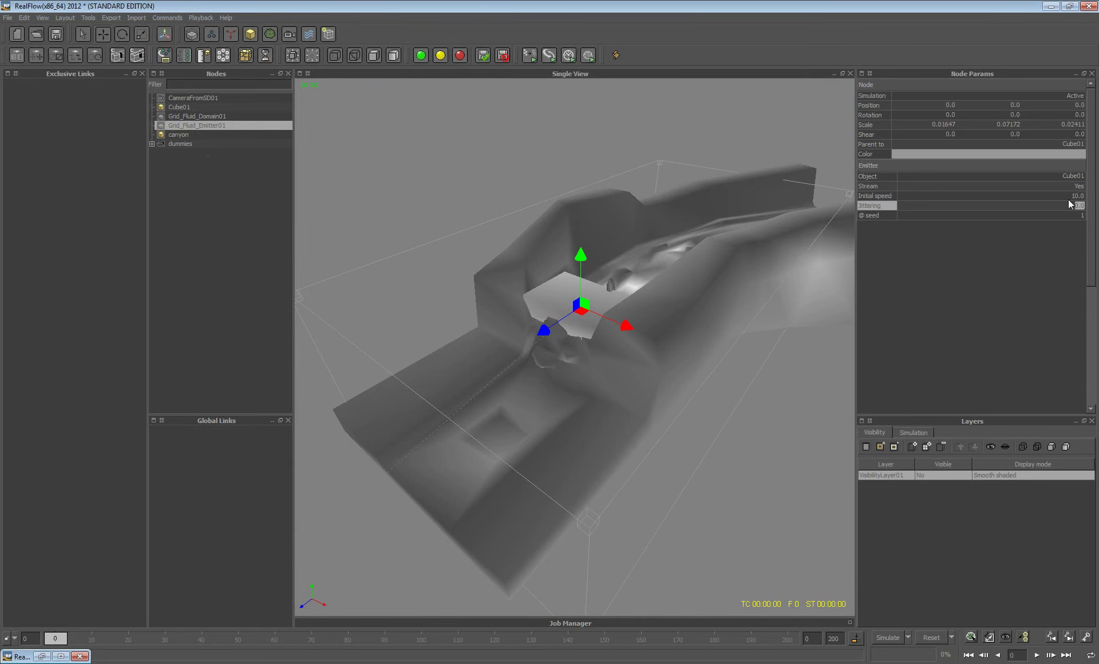
double_click(1068, 203)
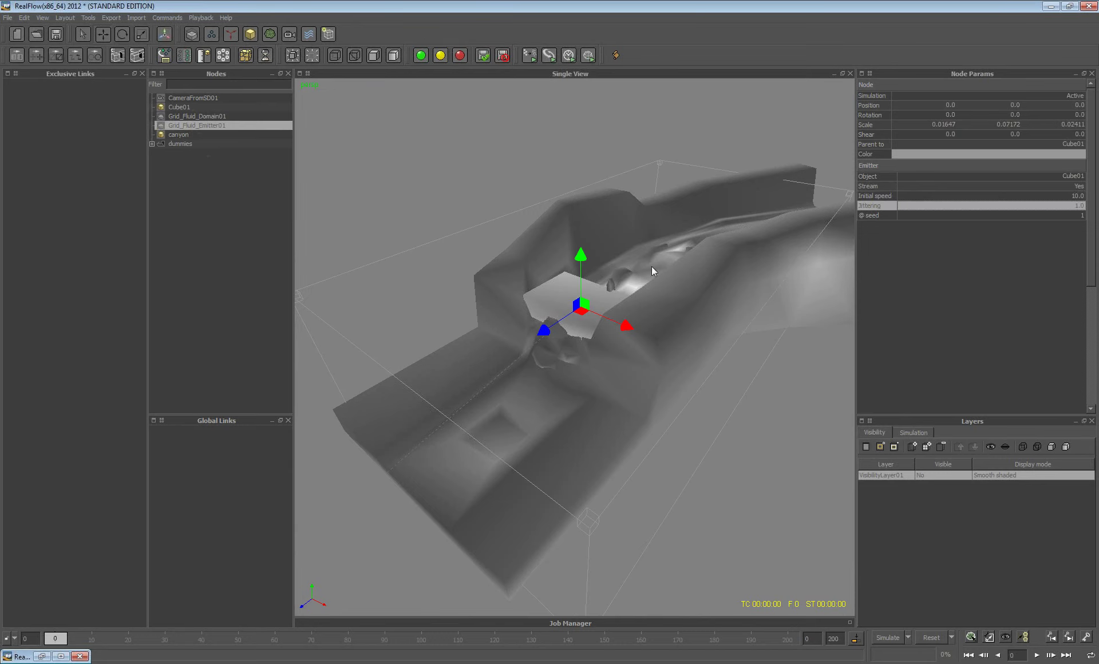
Hide Cube01 from the viewport.
click(545, 296)
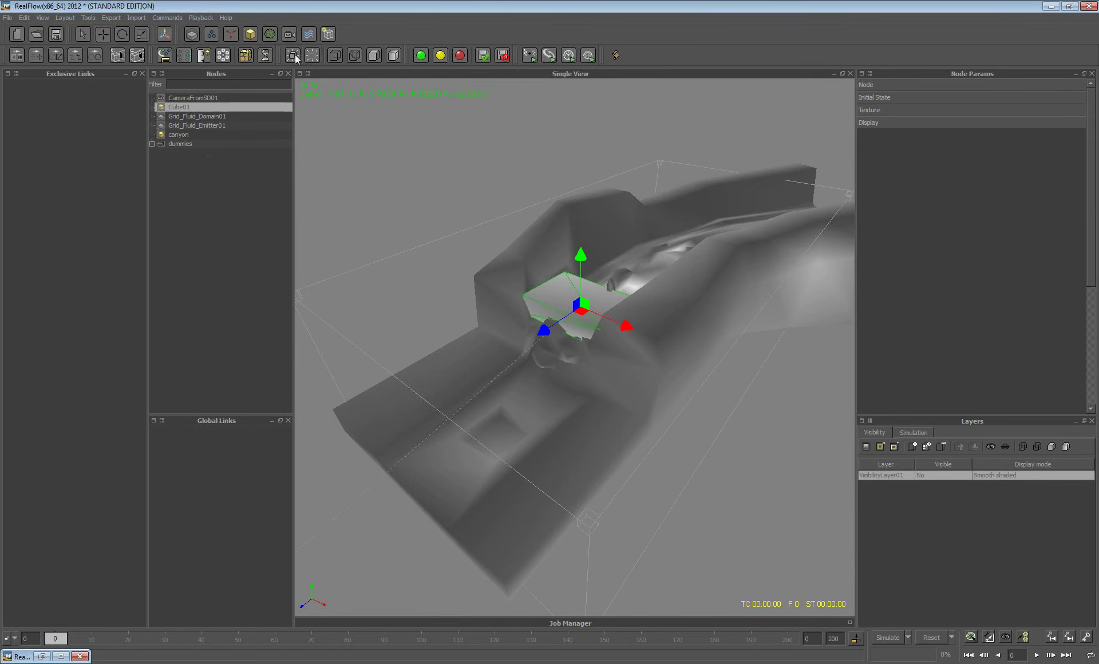
click(312, 55)
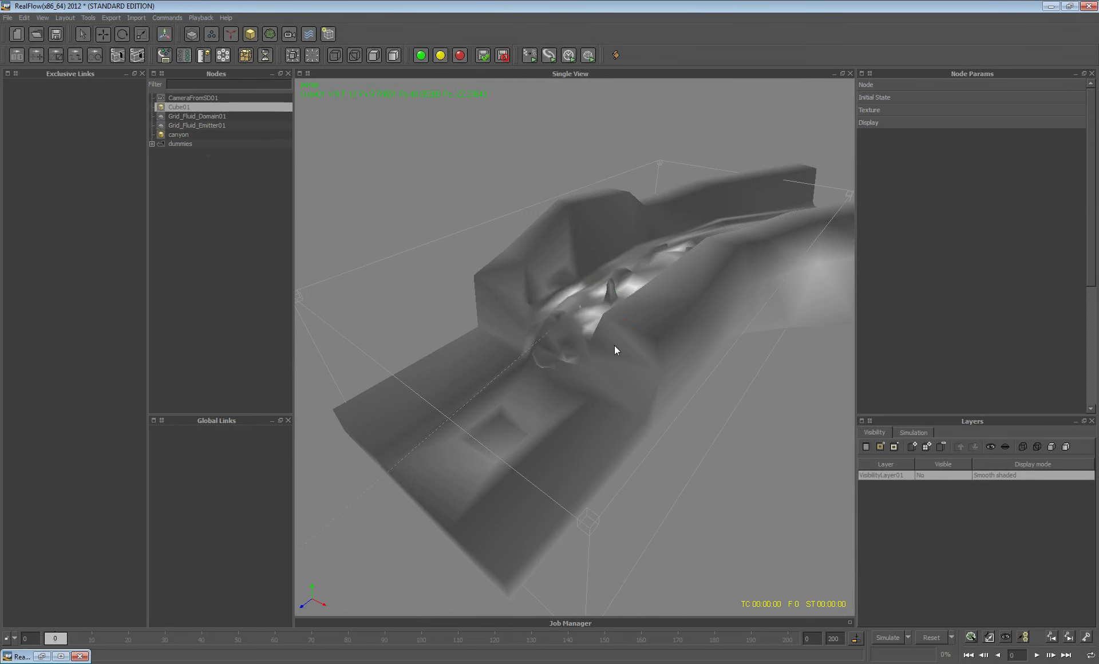
alt+drag(613, 346, 606, 332)
scroll(605, 331, up, 5)
Rotate Grid_Fluid_Emitter01 to aim its stream along the canyon channel.
click(198, 126)
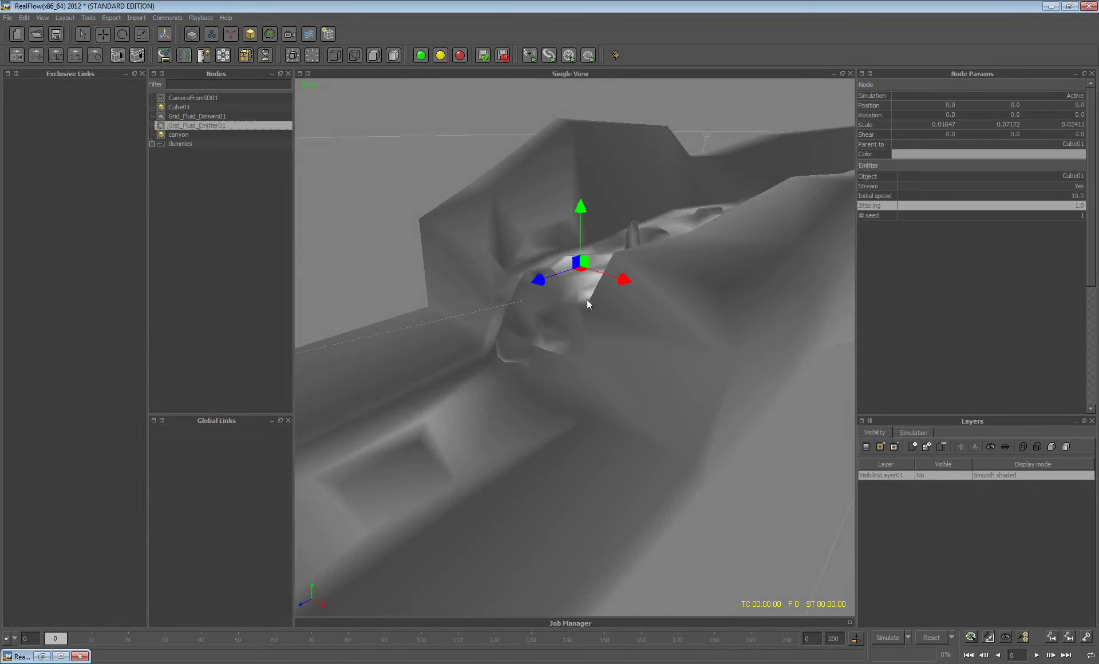
scroll(587, 302, up, 6)
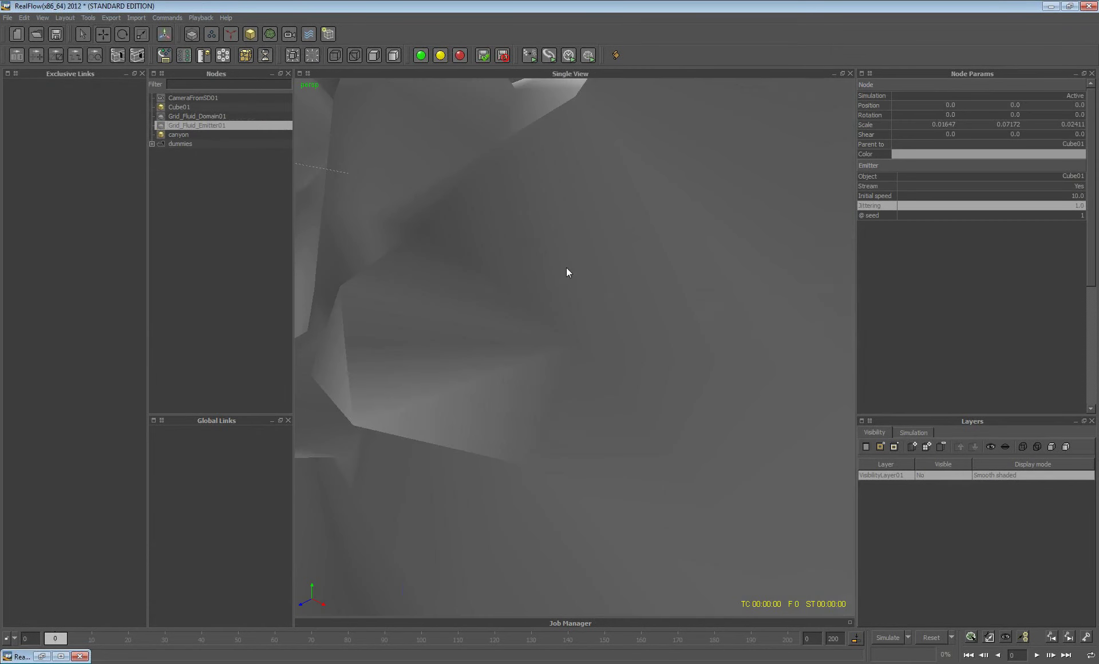
scroll(566, 266, down, 6)
alt+drag(589, 376, 609, 270)
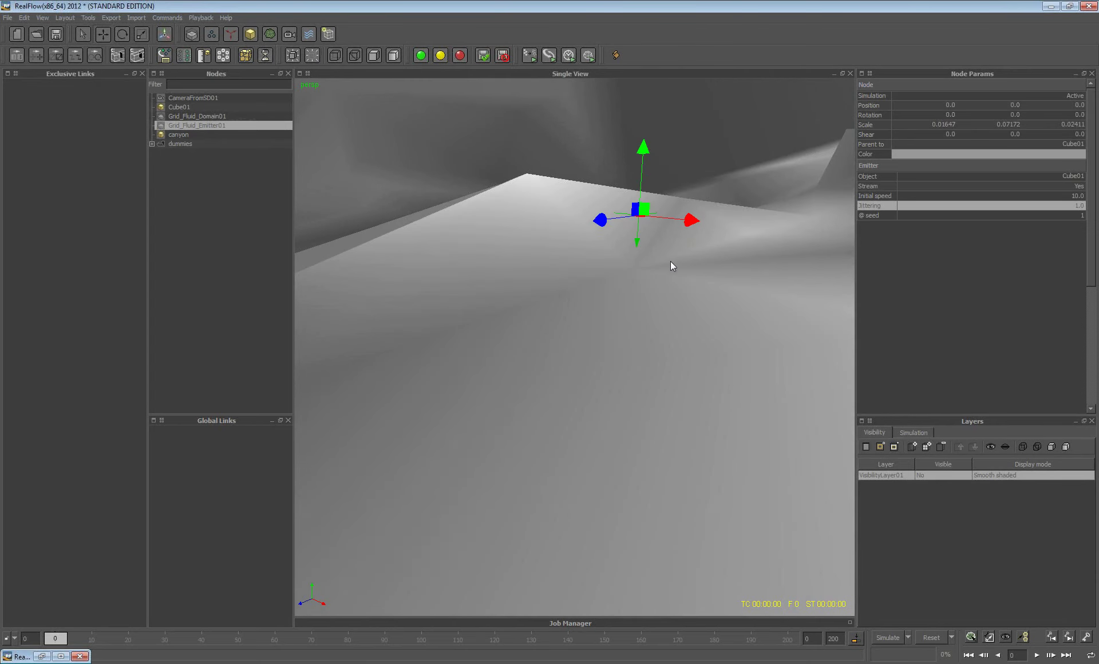
scroll(670, 261, down, 2)
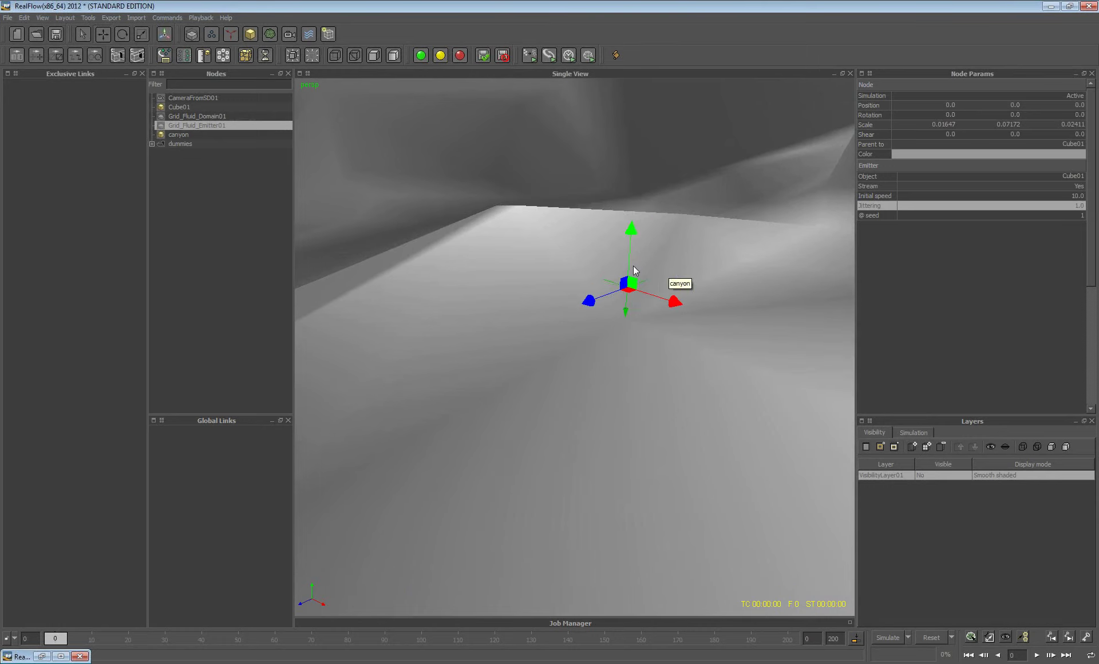
key(e)
drag(620, 241, 664, 328)
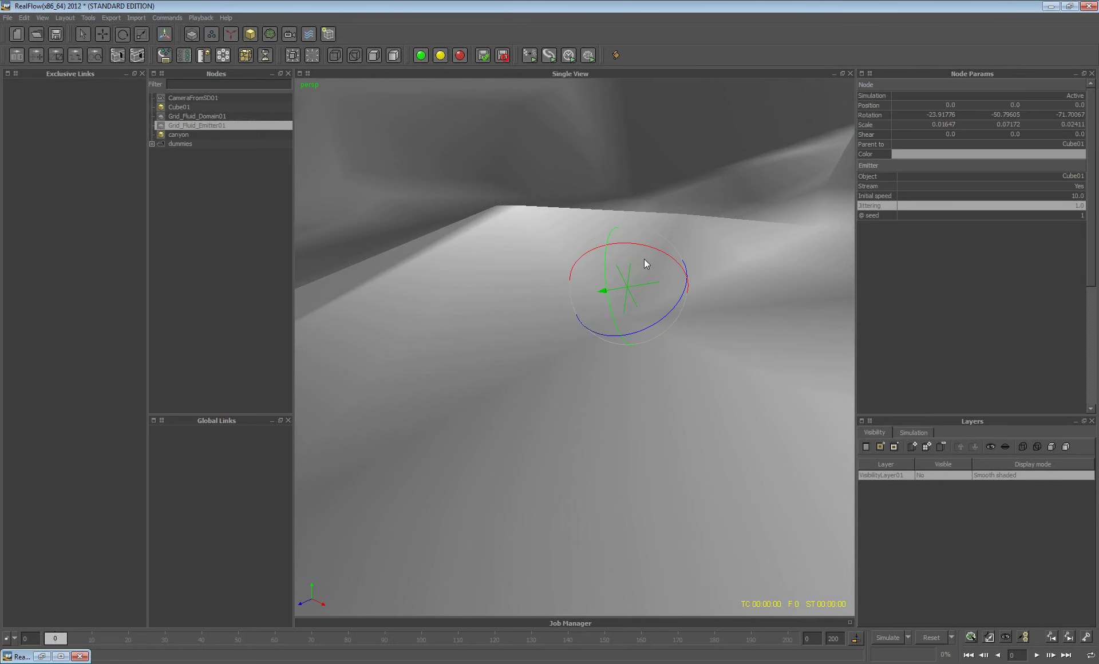
alt+drag(644, 258, 433, 517)
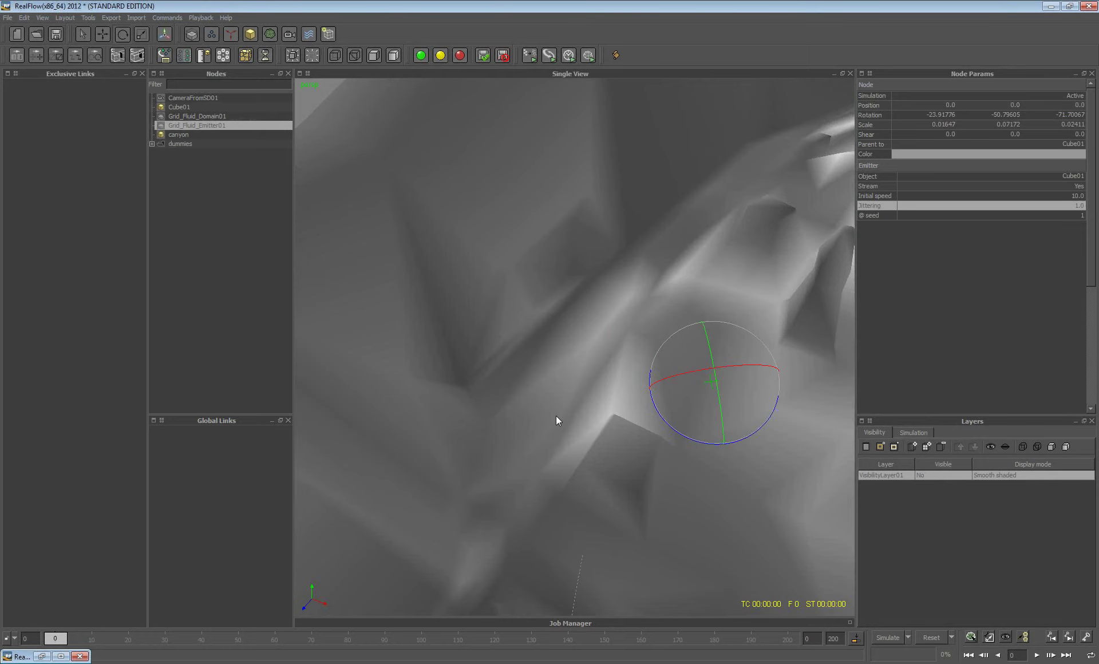
scroll(555, 416, down, 3)
alt+drag(555, 417, 527, 162)
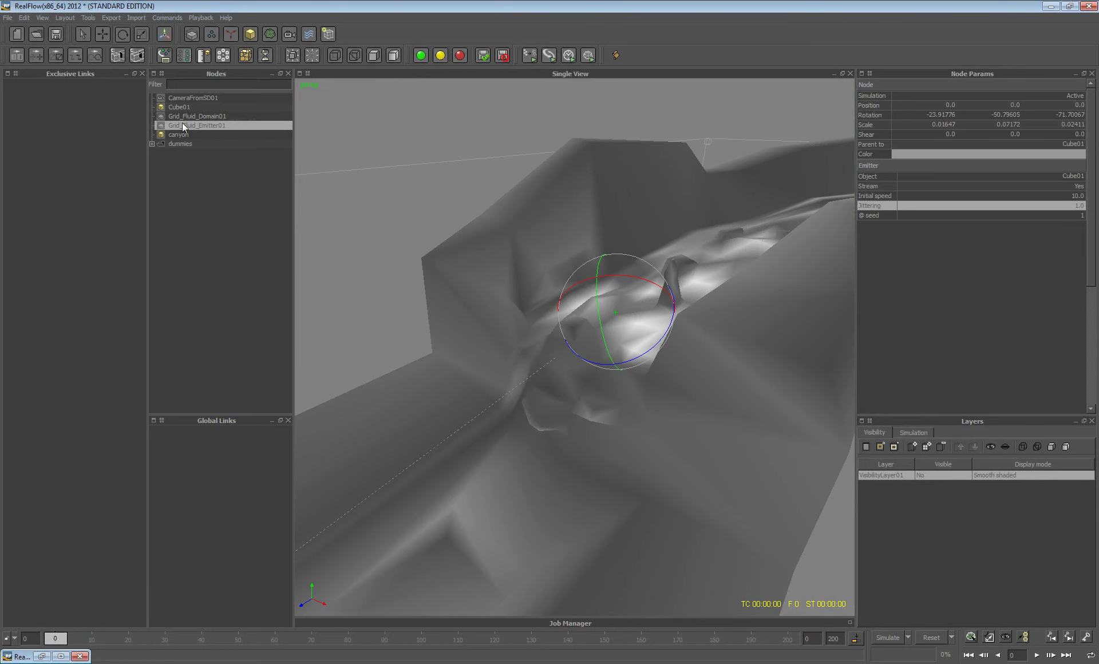
Make Grid_Fluid_Domain01 an exclusive link group and link the emitter to it.
click(195, 98)
click(190, 118)
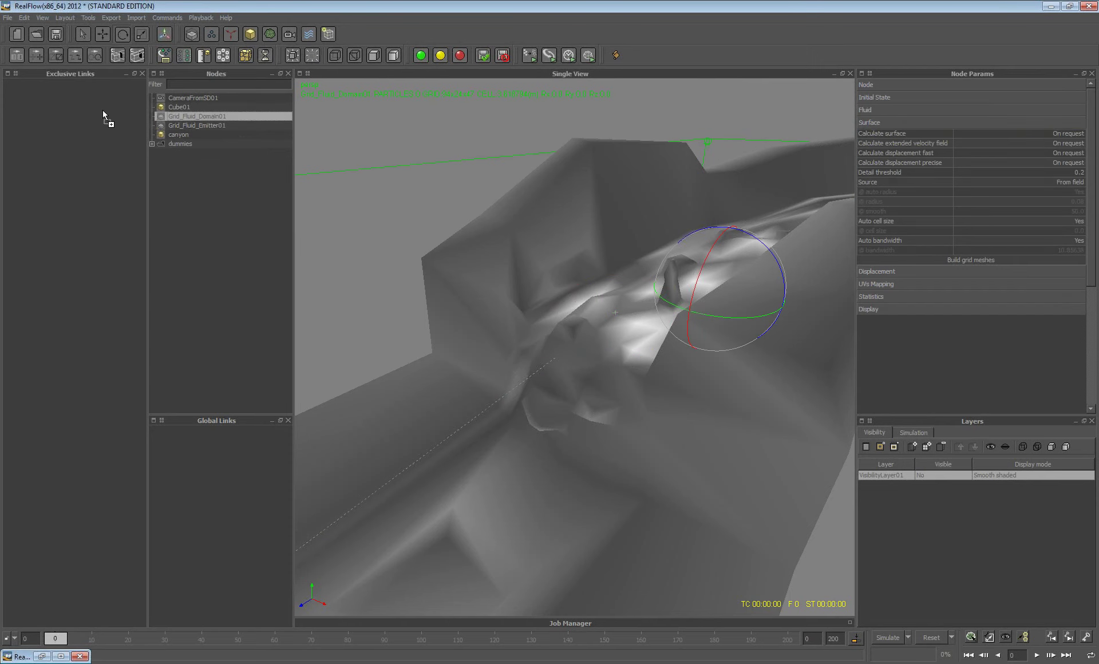
drag(103, 111, 103, 112)
click(216, 125)
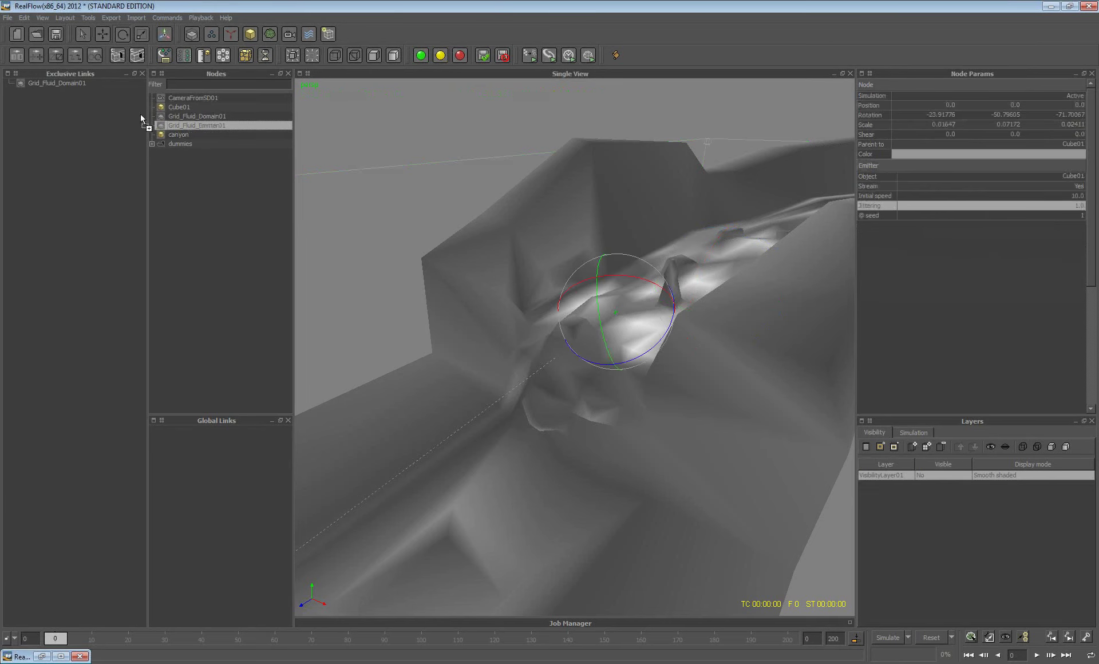
drag(104, 90, 12, 85)
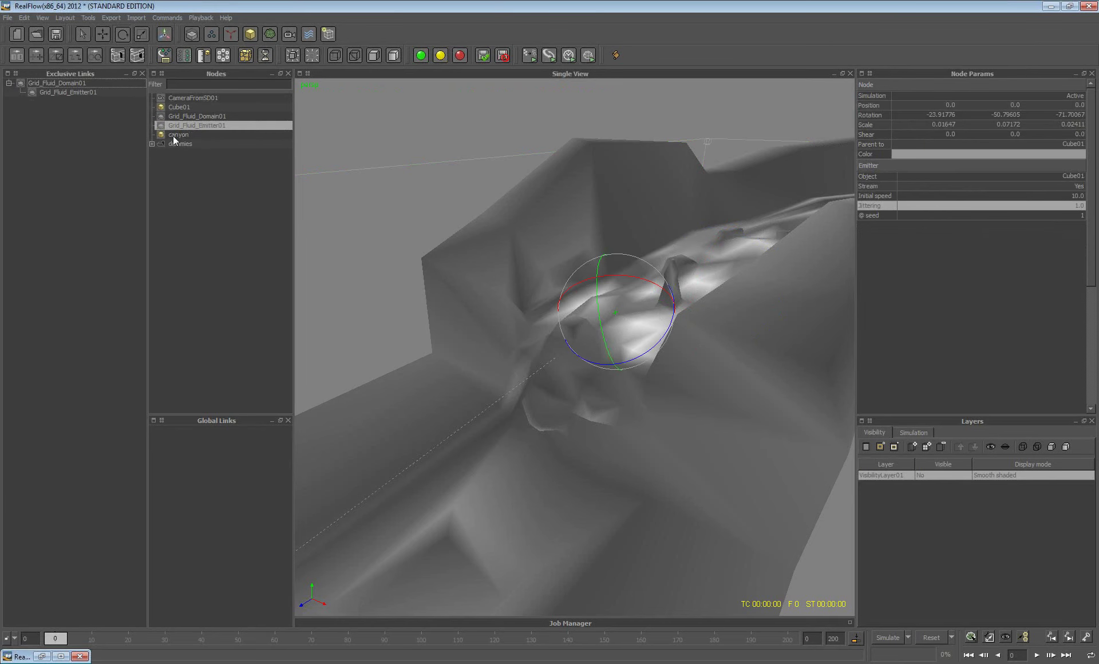
Link the canyon exclusively to the domain and set its raster mode to Static.
click(179, 134)
drag(172, 135, 71, 80)
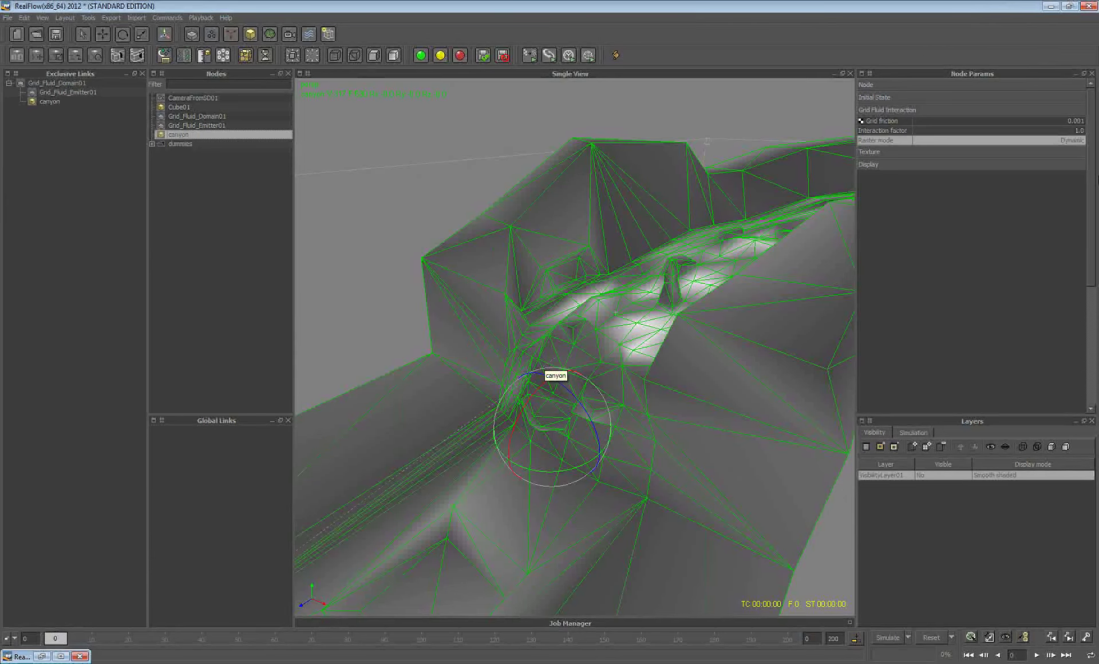
click(1080, 144)
click(1065, 155)
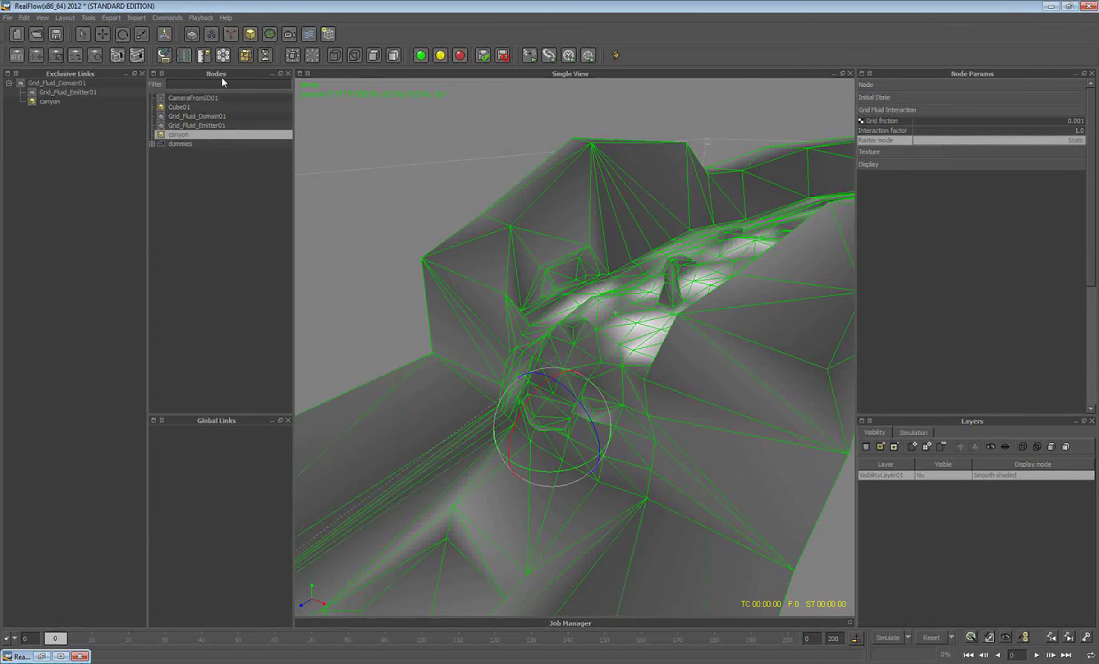
Add a Gravity daemon linked exclusively to the grid fluid domain.
click(229, 32)
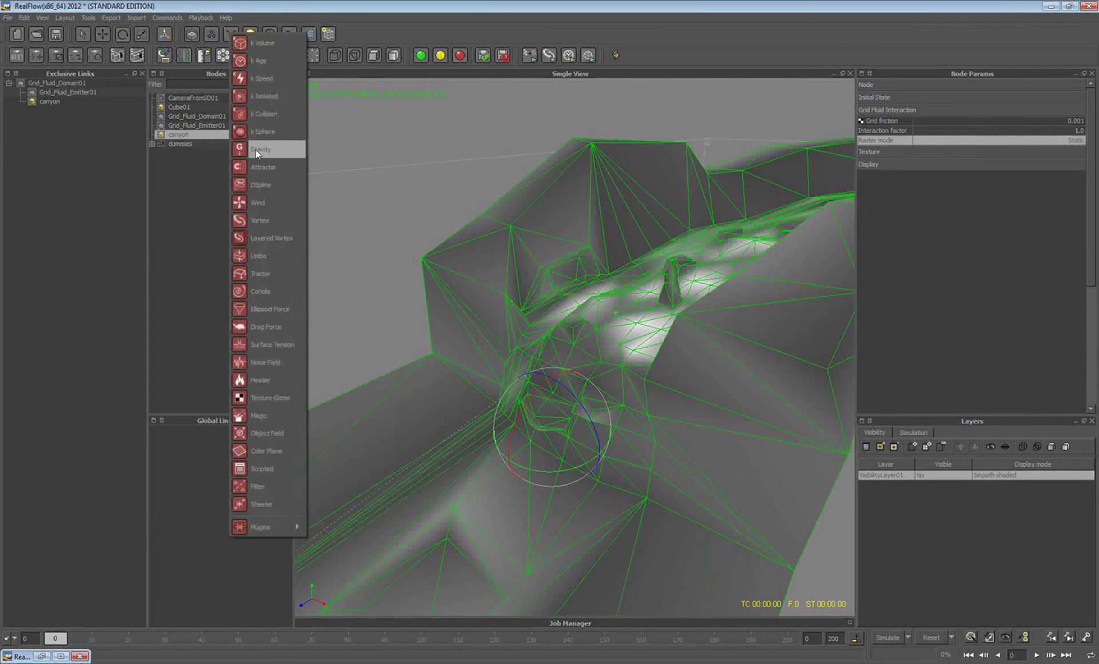
click(256, 149)
drag(193, 115, 78, 83)
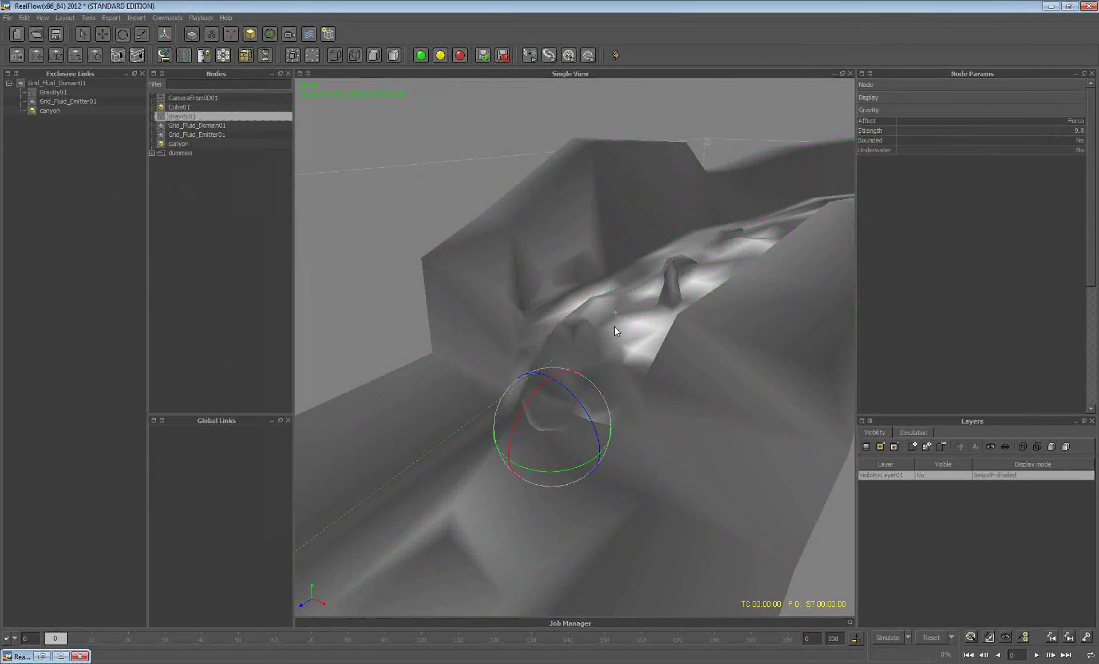
scroll(614, 329, down, 3)
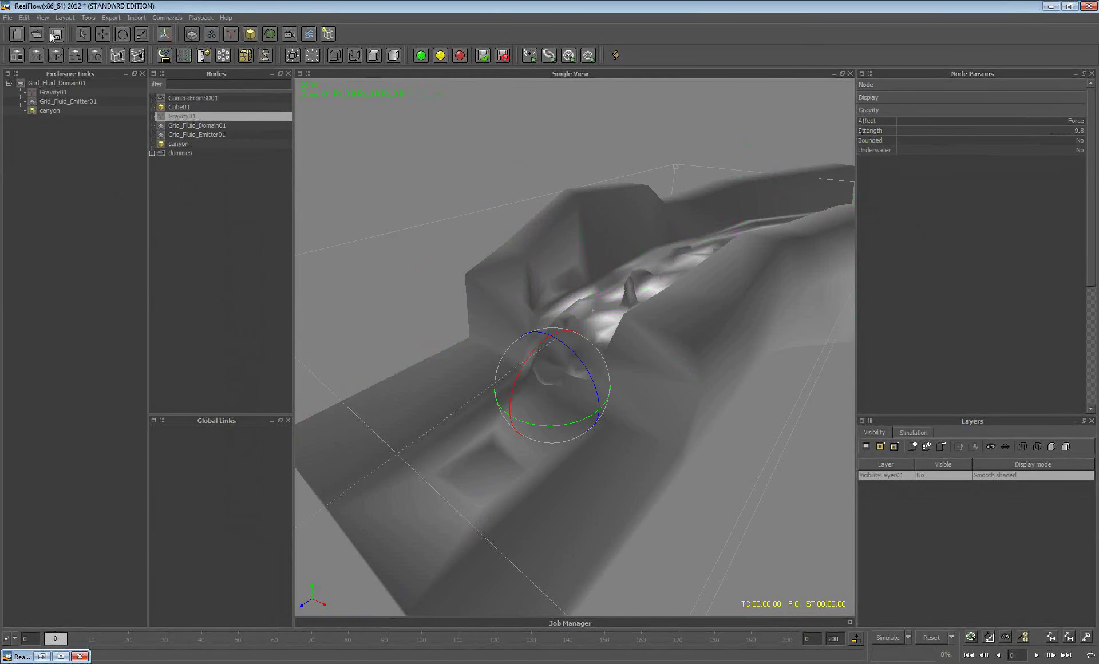
Save the scene as test.flw and simulate the grid fluid down the canyon to frame 140.
click(55, 36)
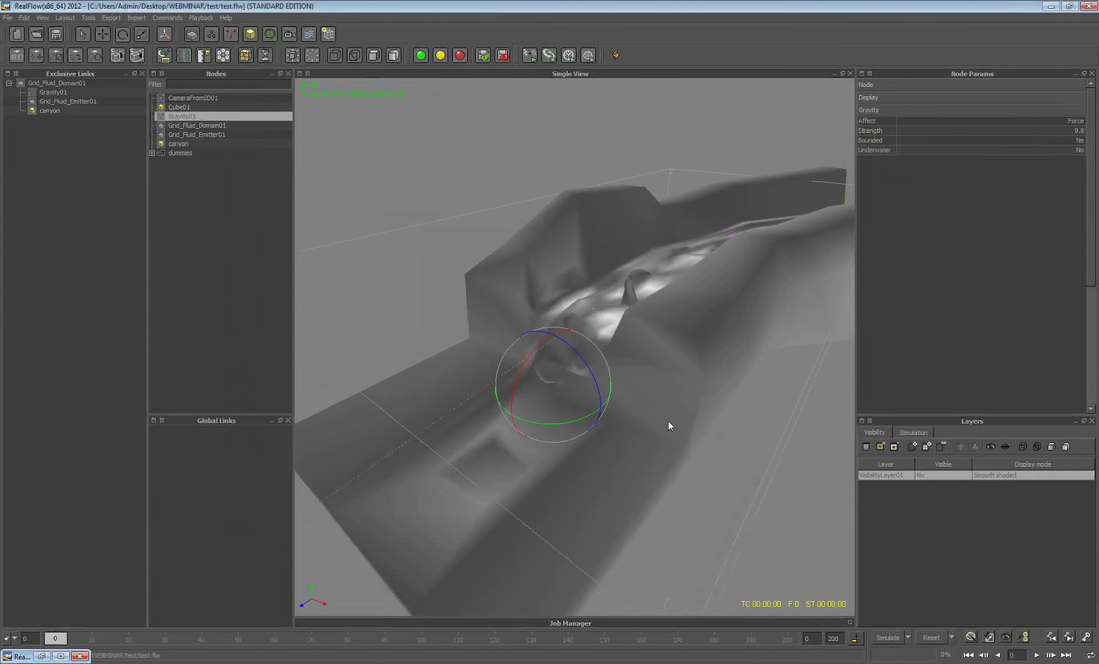
alt+drag(668, 420, 648, 404)
scroll(648, 405, down, 3)
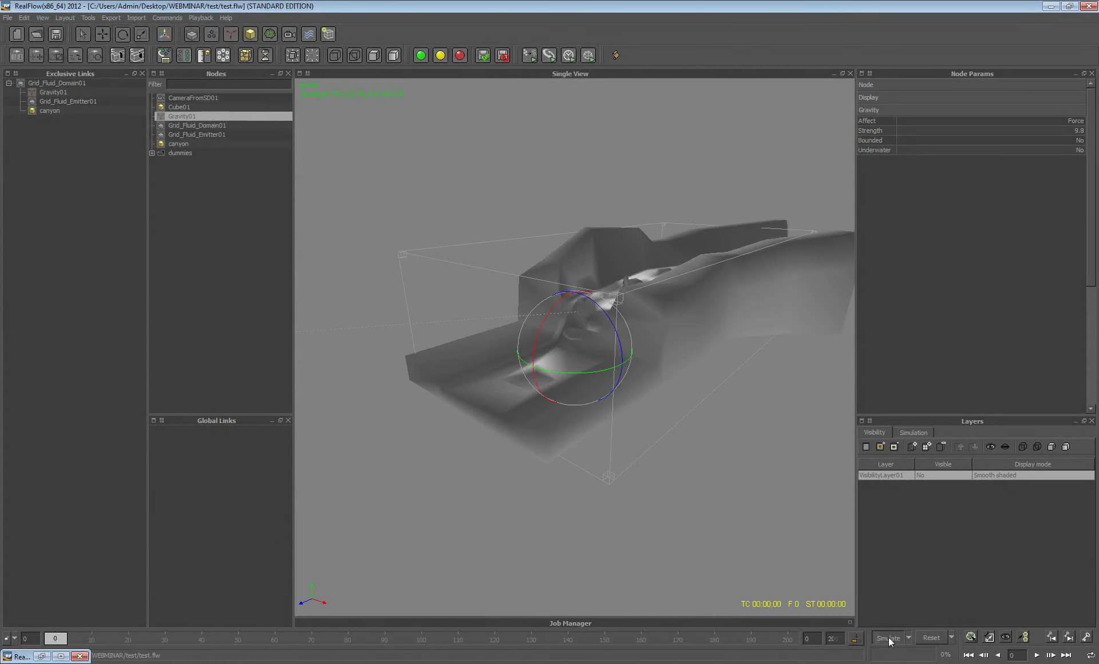
click(888, 637)
alt+drag(658, 356, 678, 386)
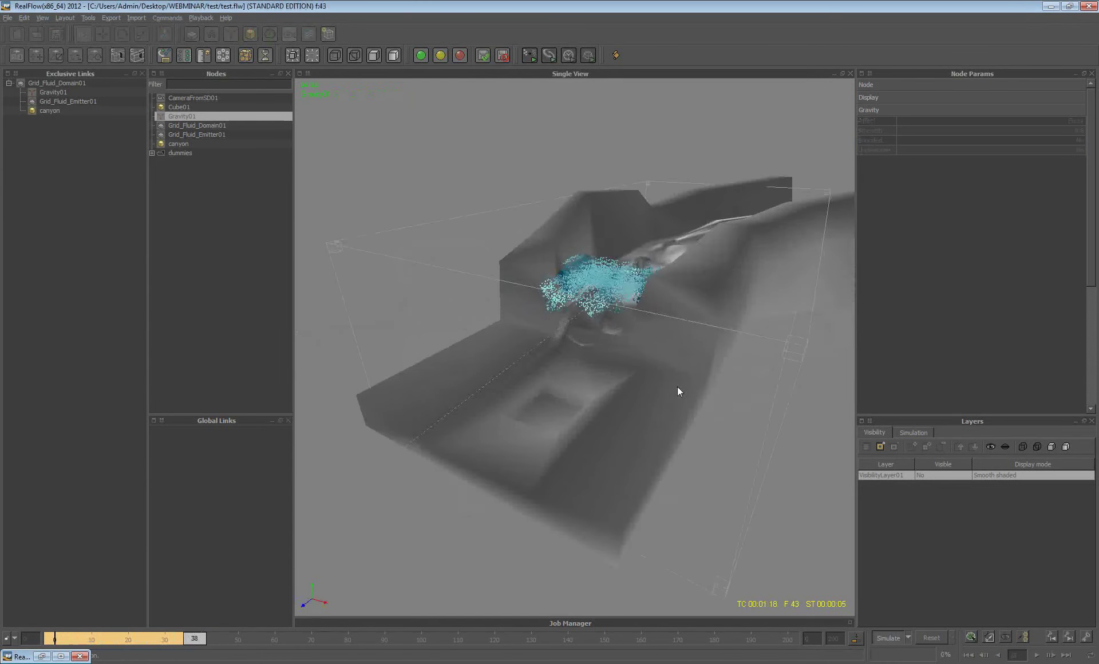
alt+right_drag(678, 386, 616, 339)
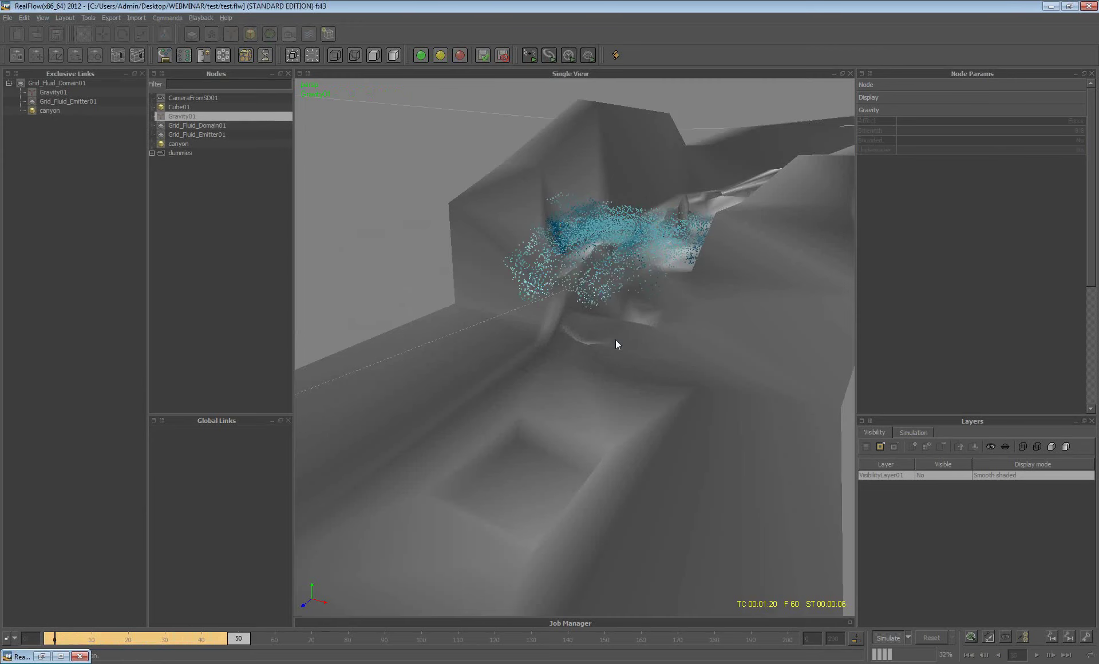
alt+drag(616, 339, 669, 378)
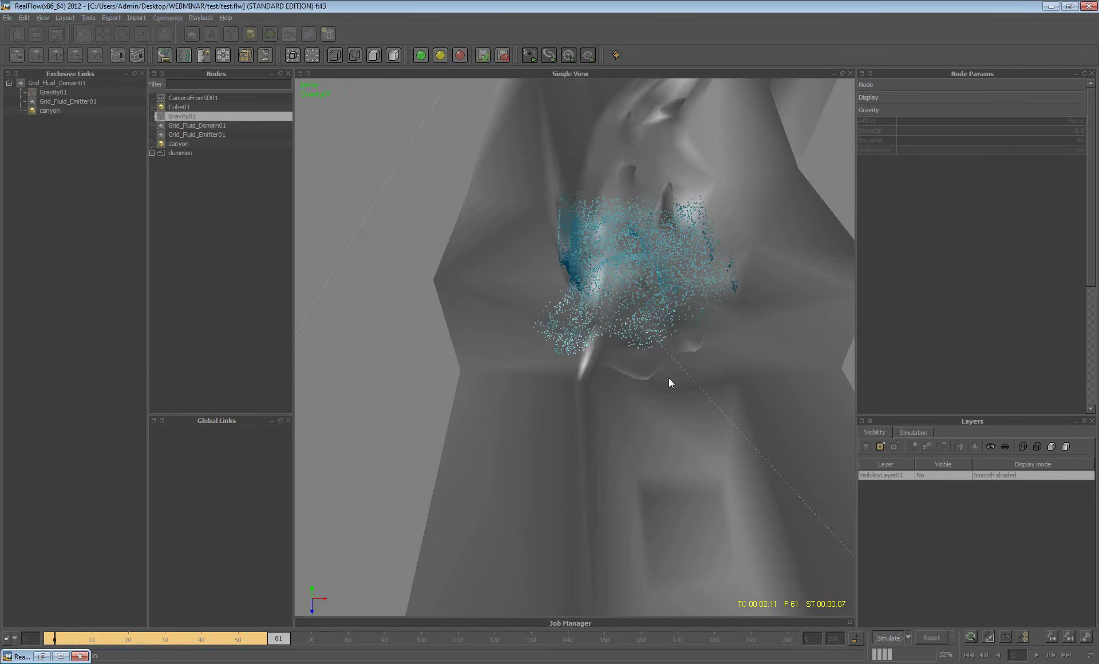
alt+drag(555, 324, 596, 363)
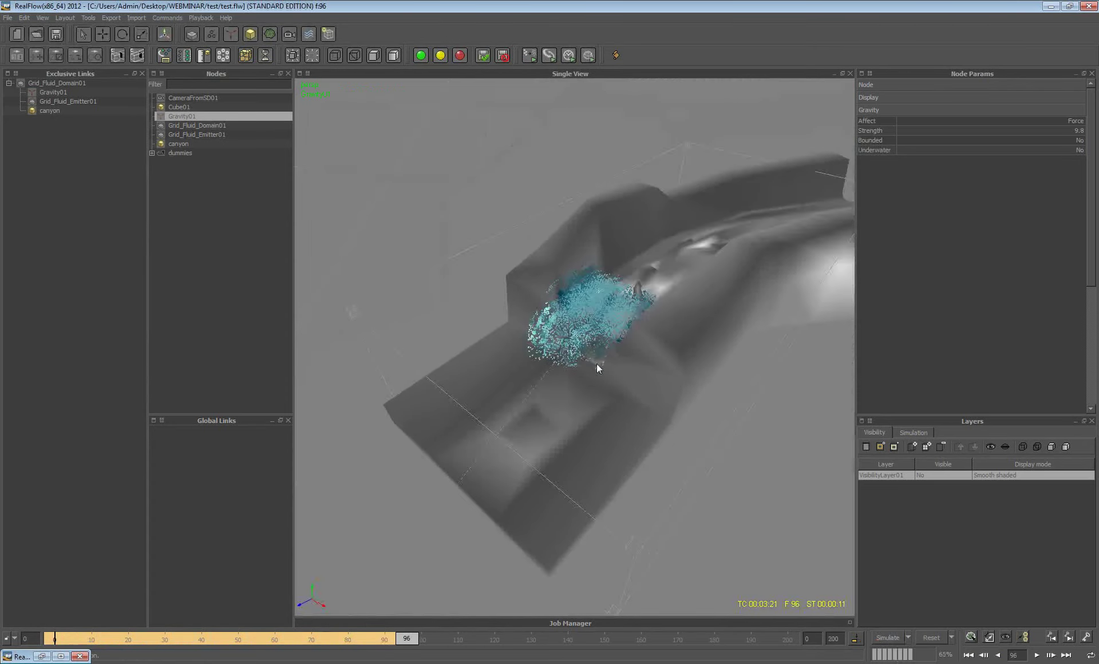
scroll(592, 353, up, 3)
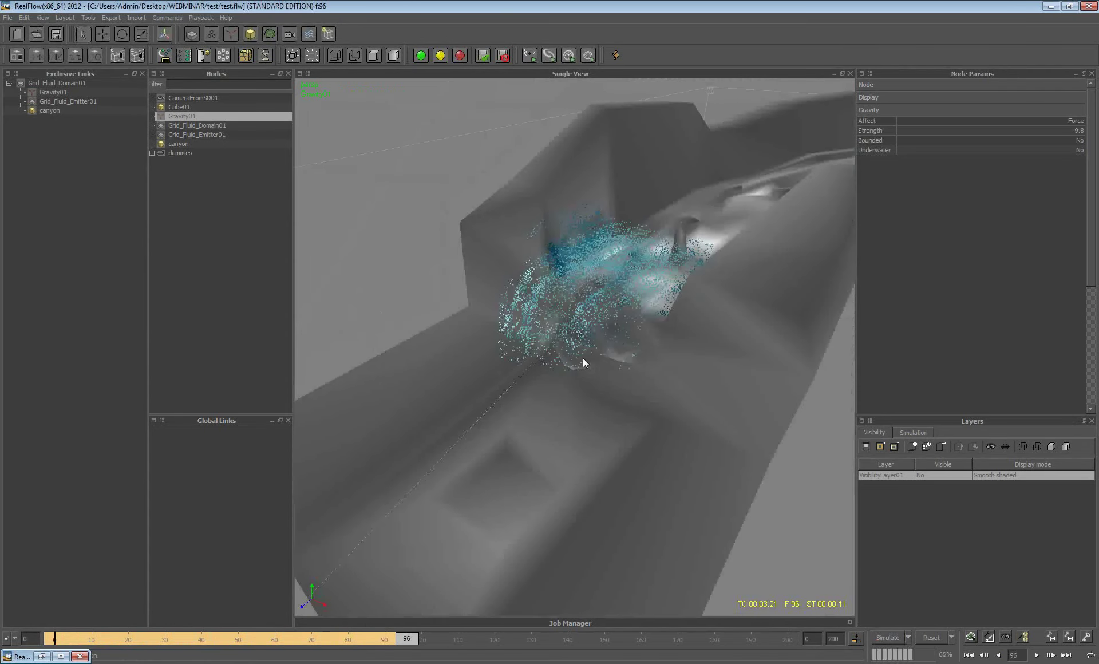
scroll(583, 358, up, 3)
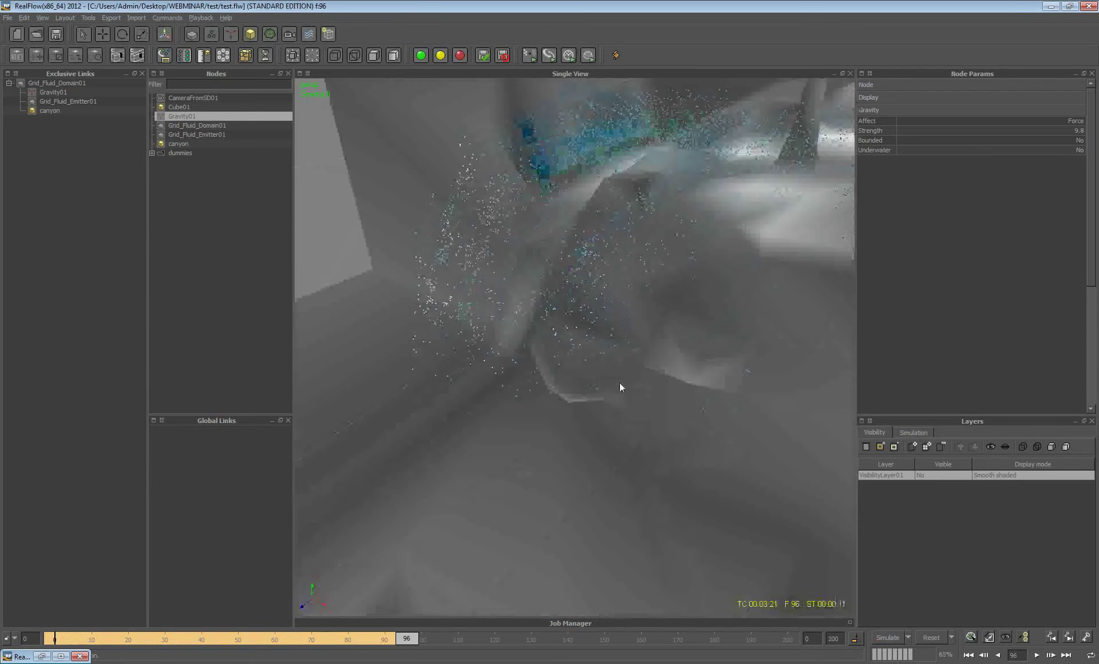
scroll(619, 382, down, 3)
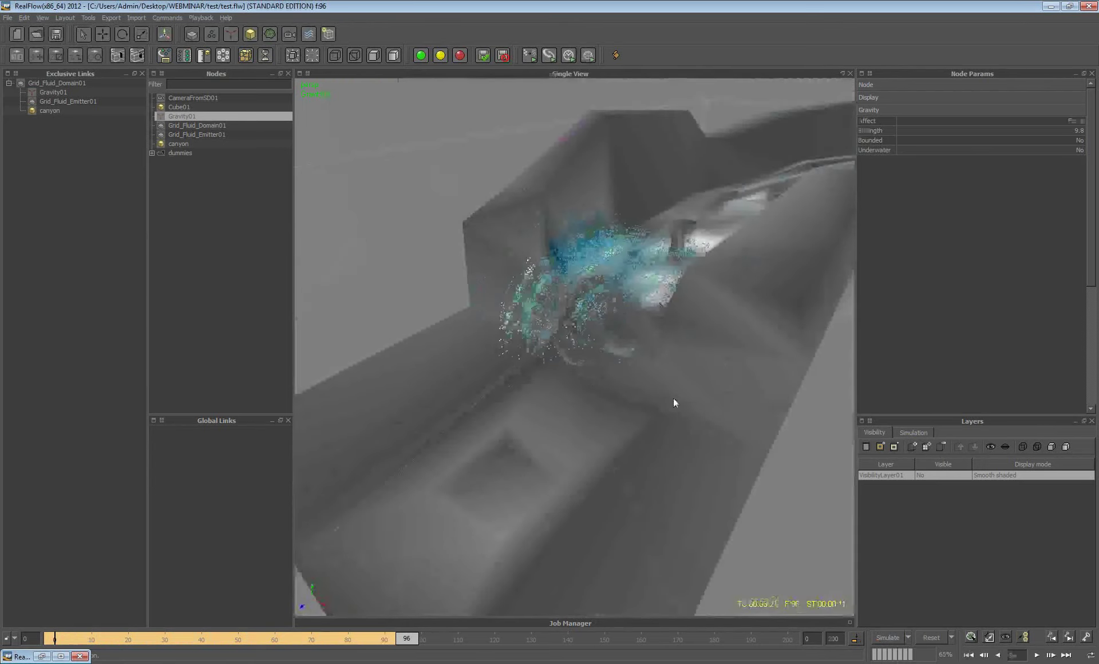
alt+drag(673, 397, 729, 422)
Inspect the Grid_Fluid_Emitter01 and canyon node parameters.
click(189, 135)
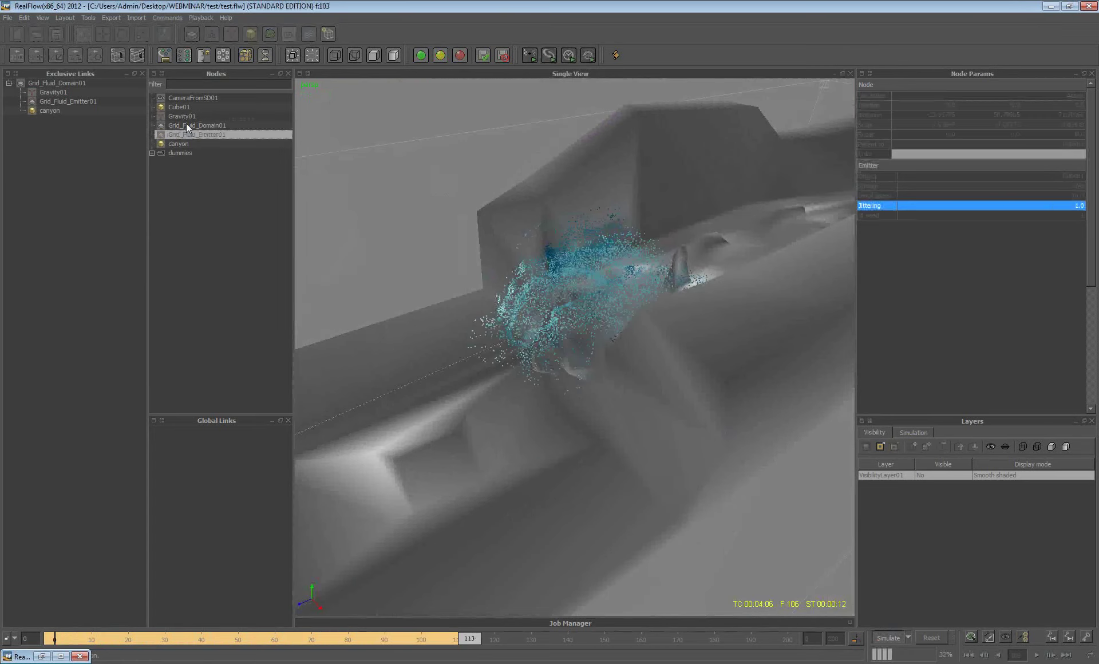
click(178, 143)
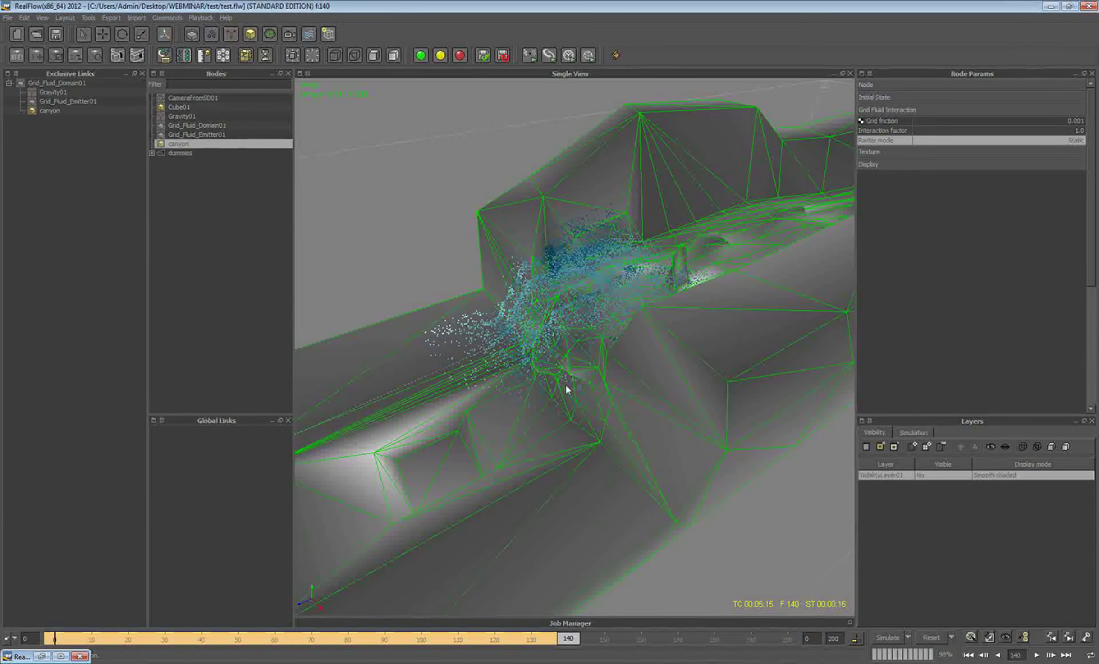
scroll(599, 380, down, 5)
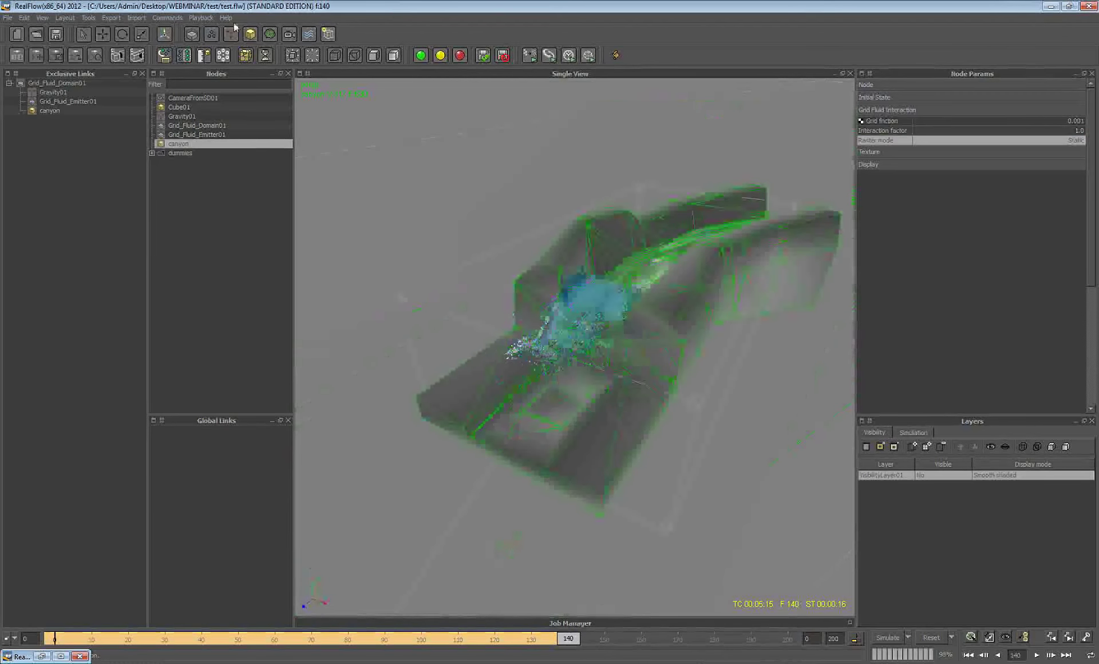
Clean the data folder via Tools and reset all simulation data to frame 0.
click(89, 18)
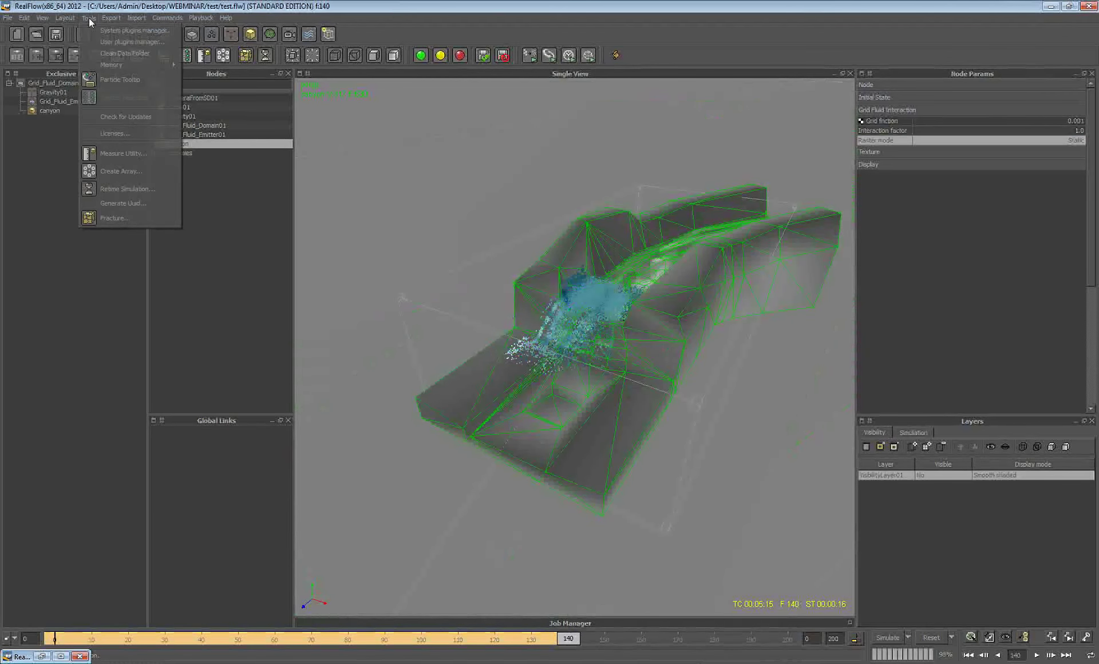
click(111, 54)
key(Return)
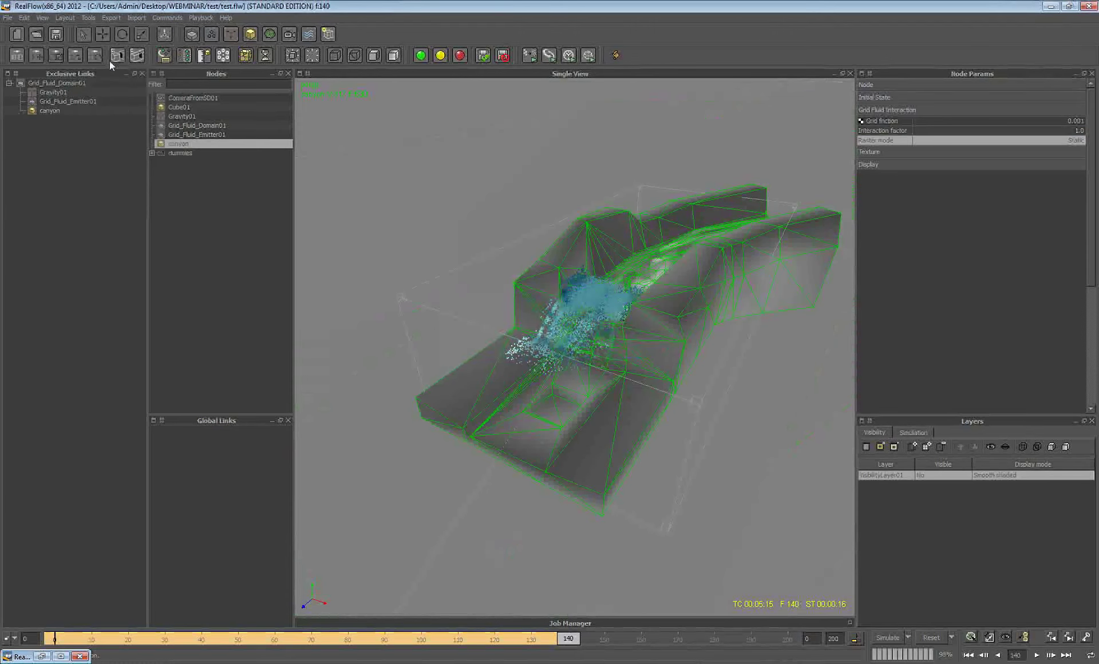
click(931, 637)
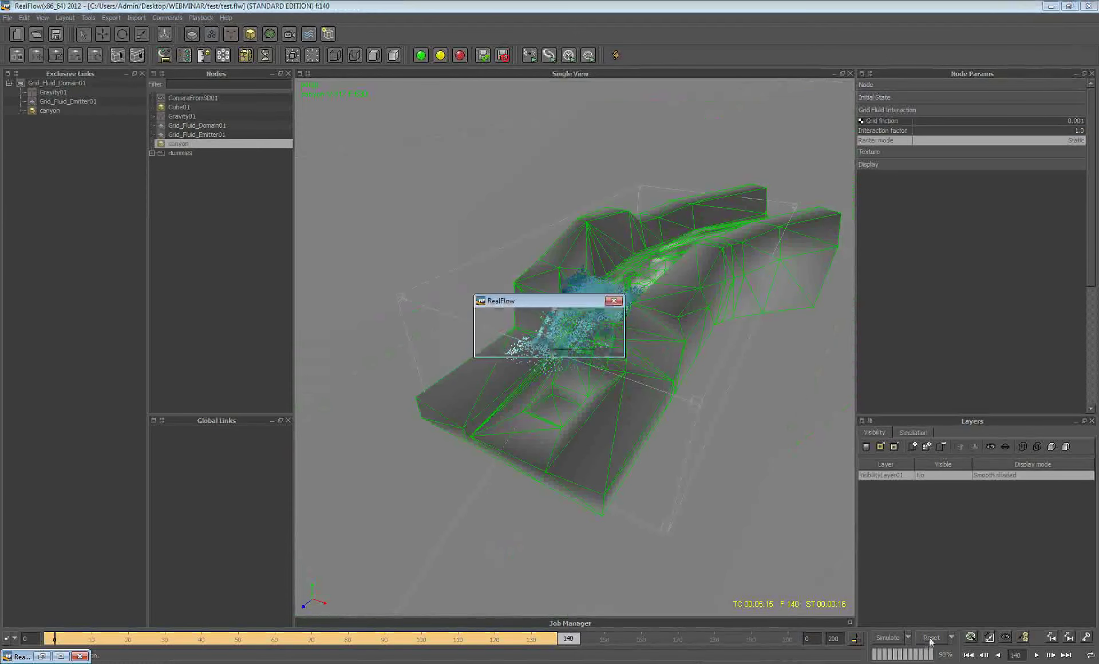
click(531, 342)
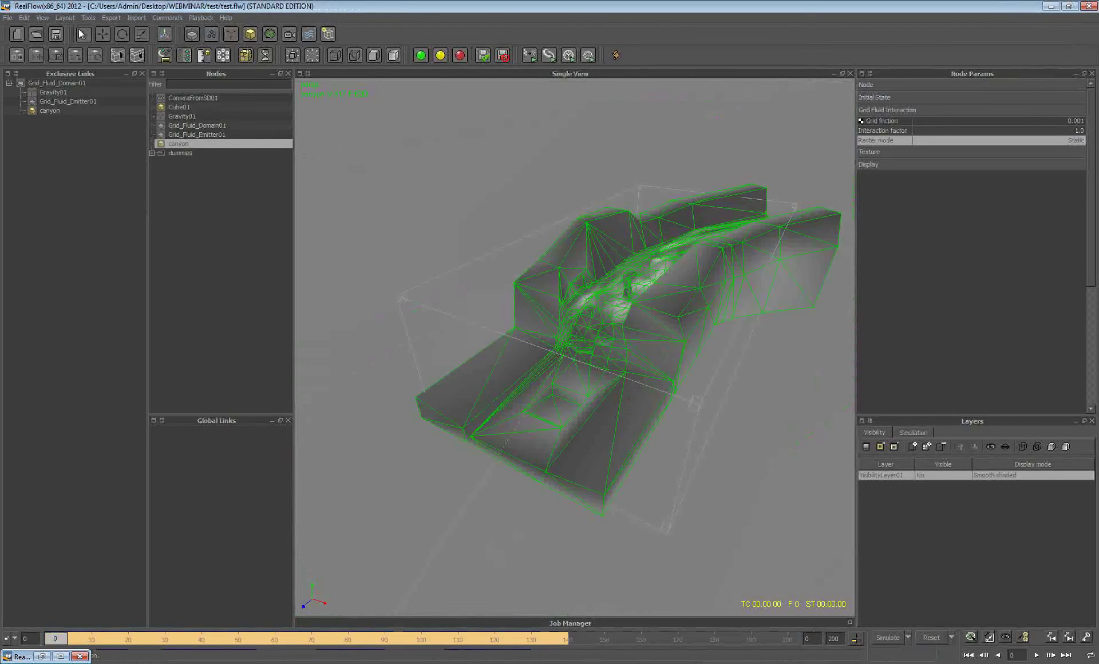
Scrub the timeline, reset the simulation again, and show All Programs in the Start menu.
mouse_move(78, 640)
mouse_down()
mouse_move(62, 640)
mouse_move(349, 640)
mouse_move(71, 639)
mouse_move(240, 643)
mouse_up()
click(55, 639)
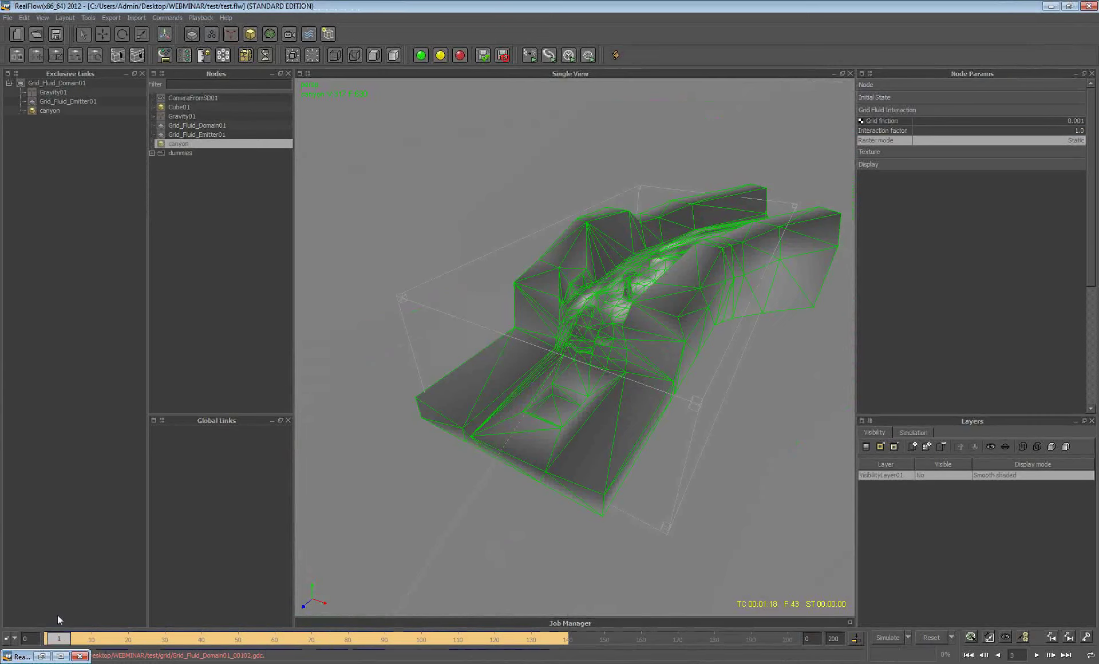
click(939, 640)
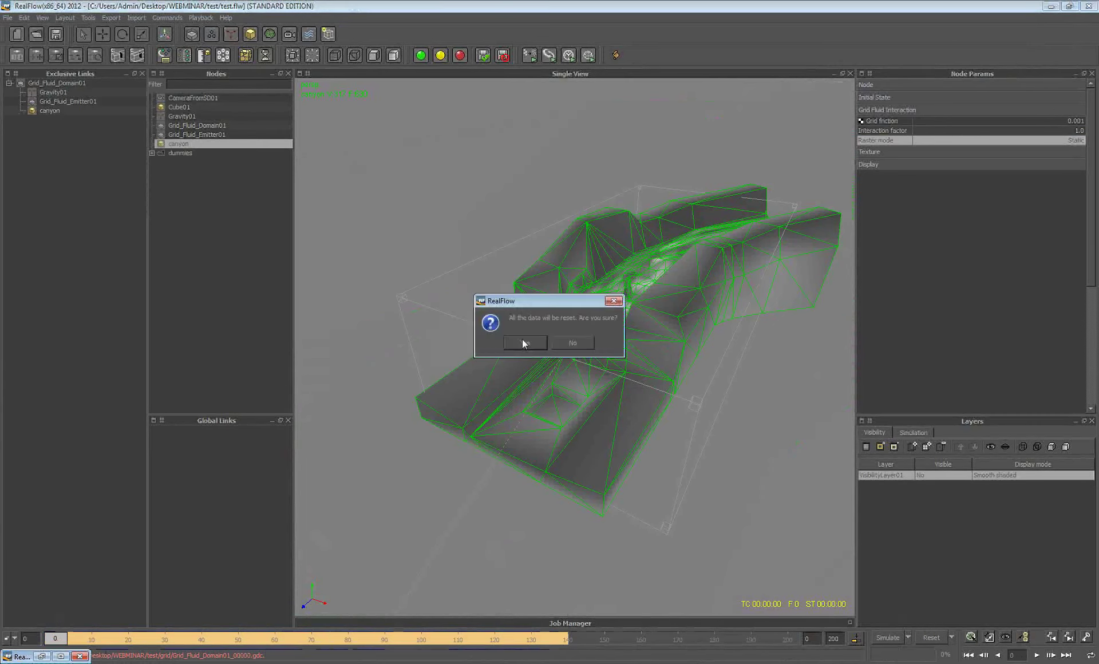
click(523, 342)
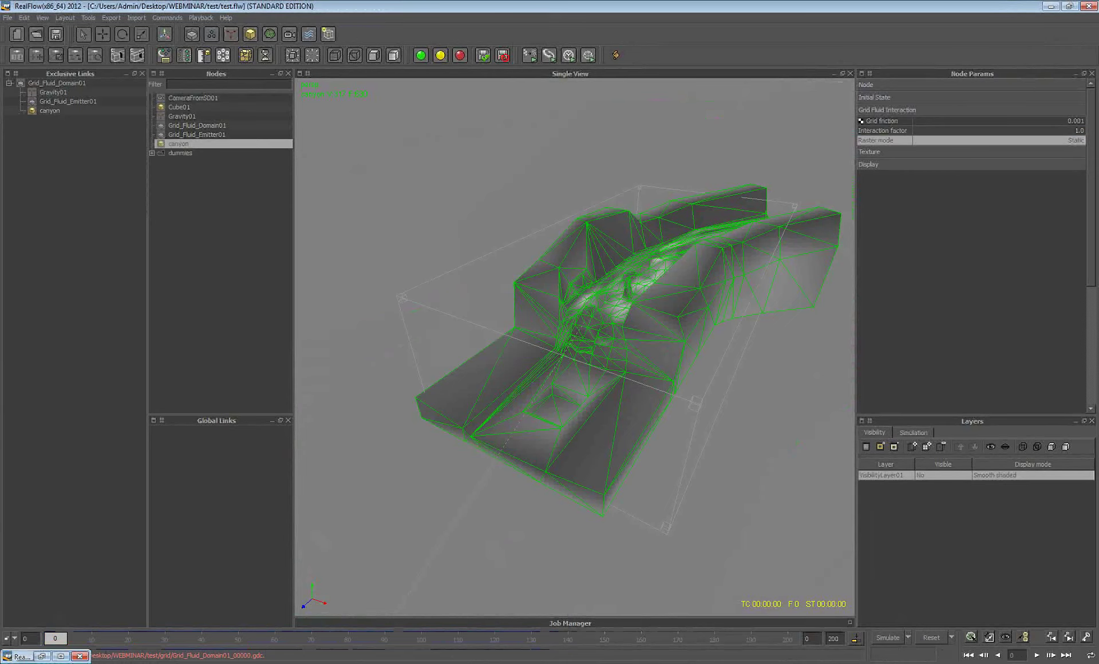
key(super)
click(44, 625)
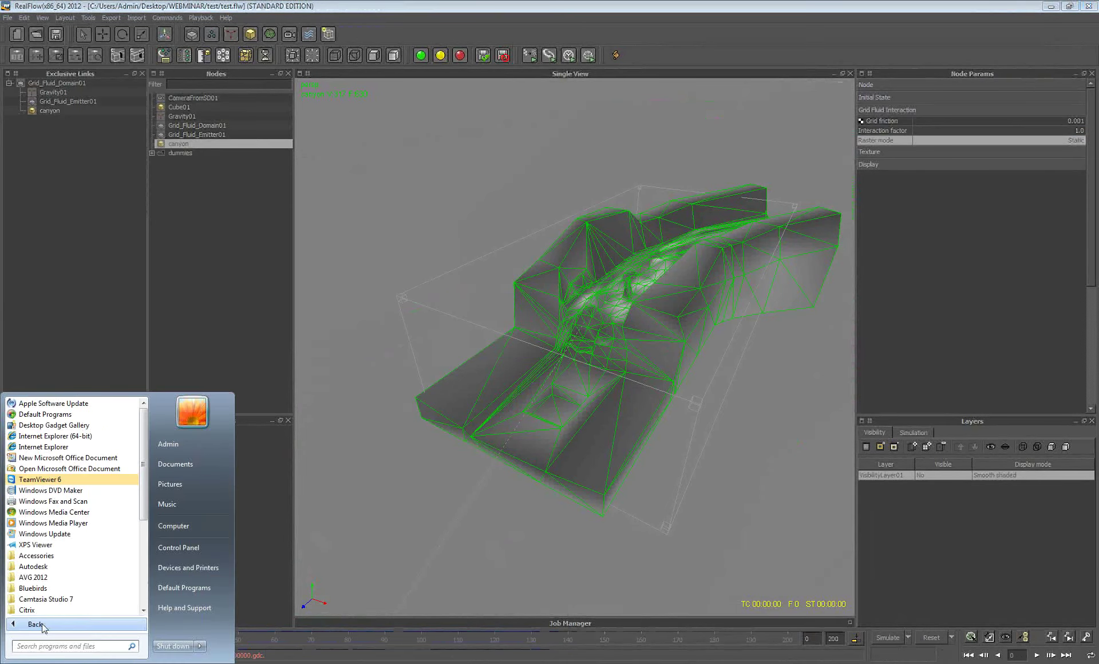
Launch RealFlow Job Manager from the Next Limit > RealFlow Job Manager folder.
scroll(135, 579, down, 4)
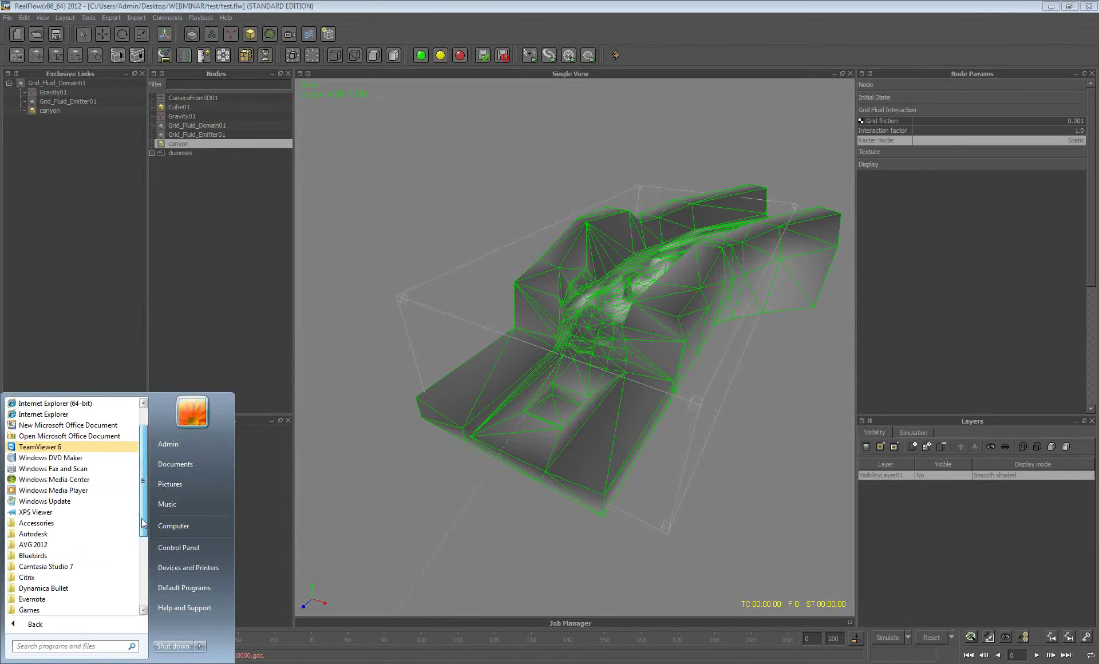
click(131, 611)
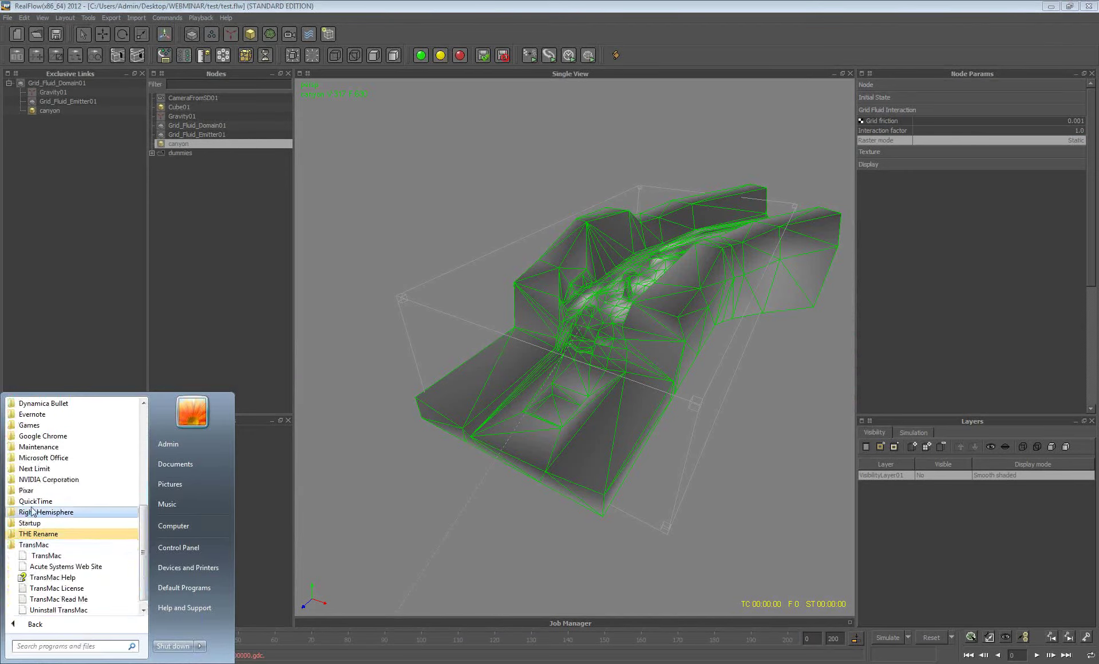
click(34, 468)
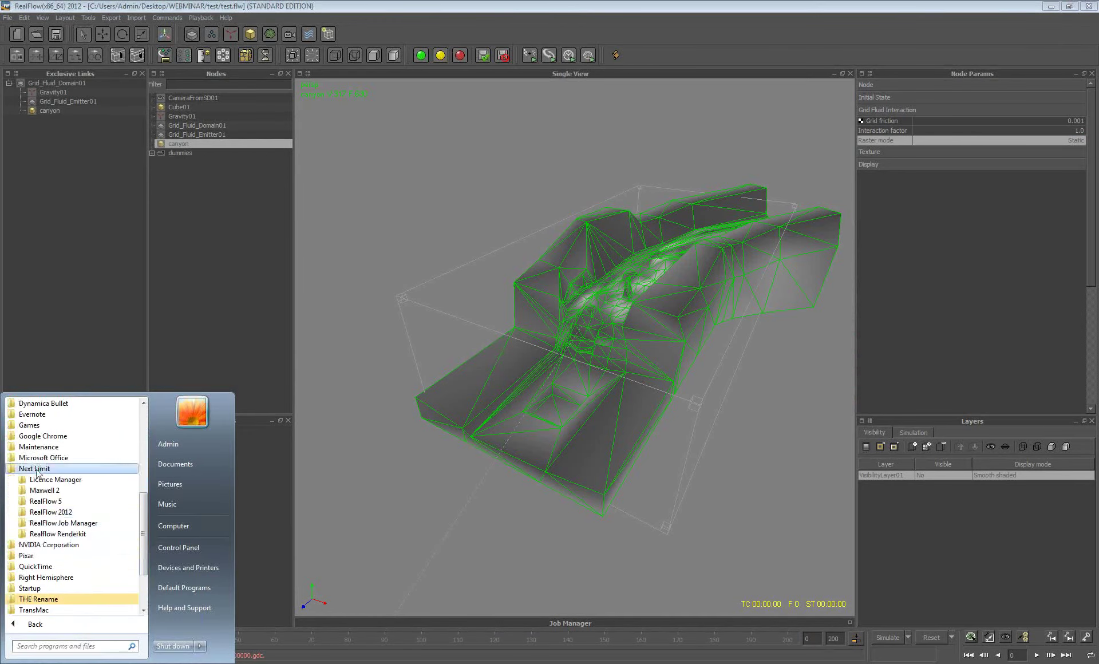
click(65, 523)
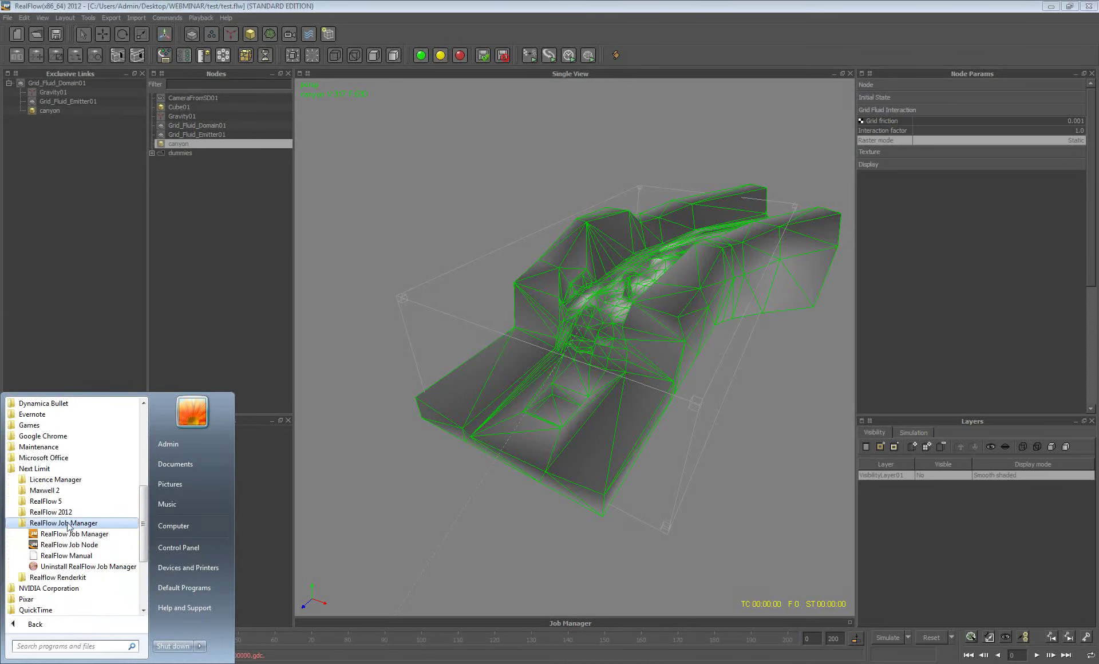
click(101, 536)
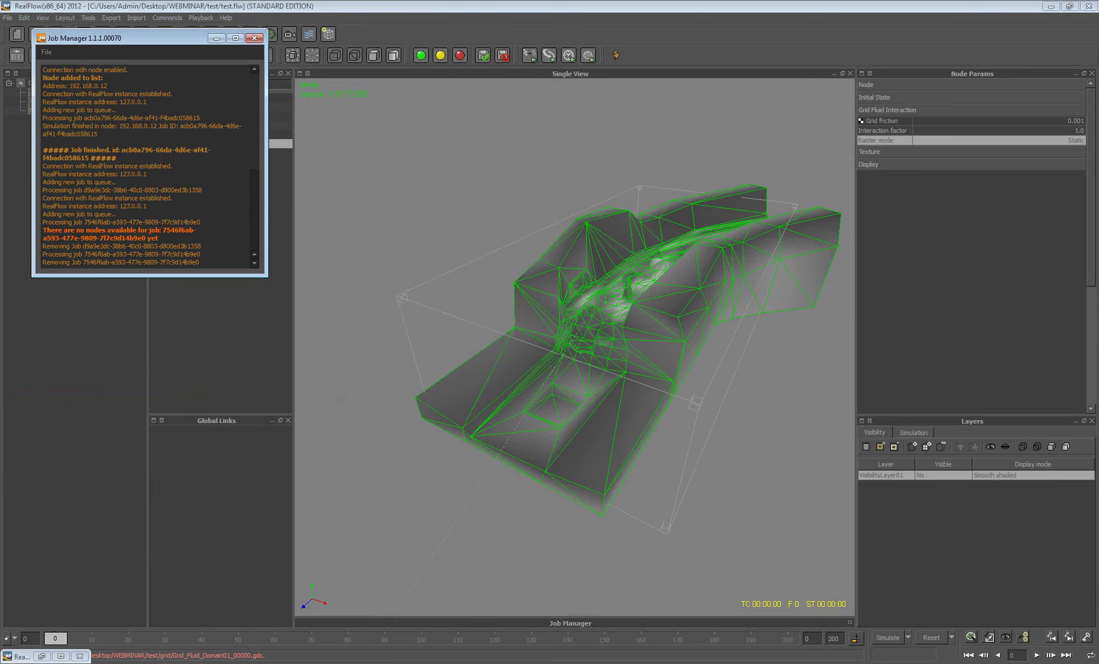
Minimize the Job Node and Job Manager consoles to return to RealFlow.
mouse_move(255, 504)
mouse_down()
mouse_move(255, 451)
mouse_move(256, 503)
mouse_up()
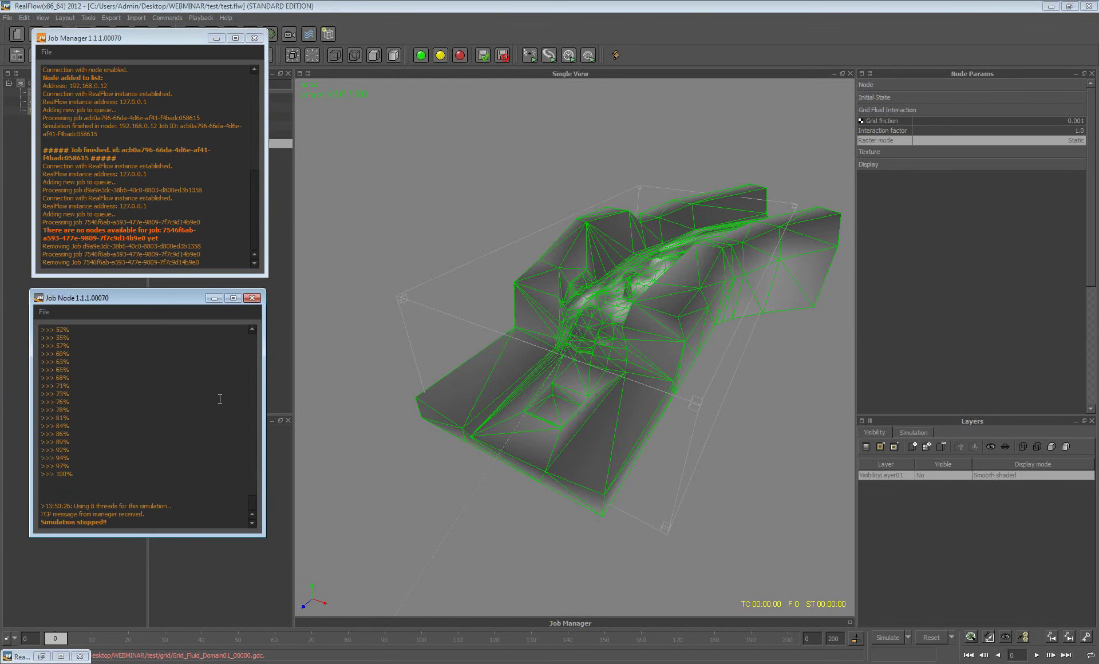
click(213, 298)
click(216, 38)
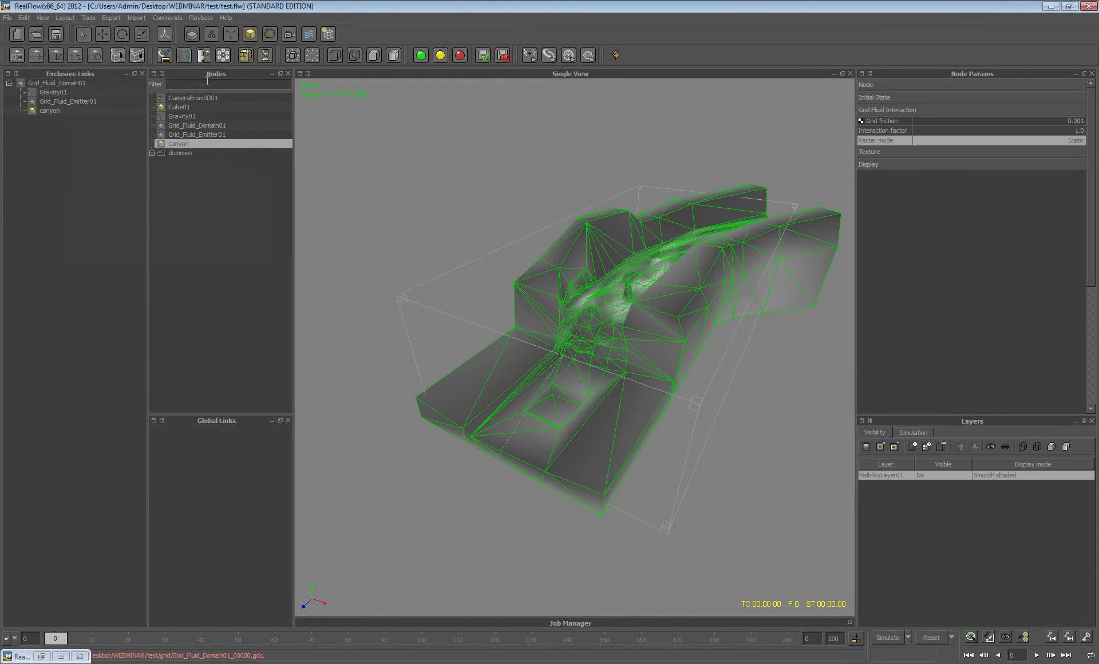
Make CmdSendJob the Job Manager plugin in Preferences, at manager address 127.0.0.1, and return to its log.
click(6, 19)
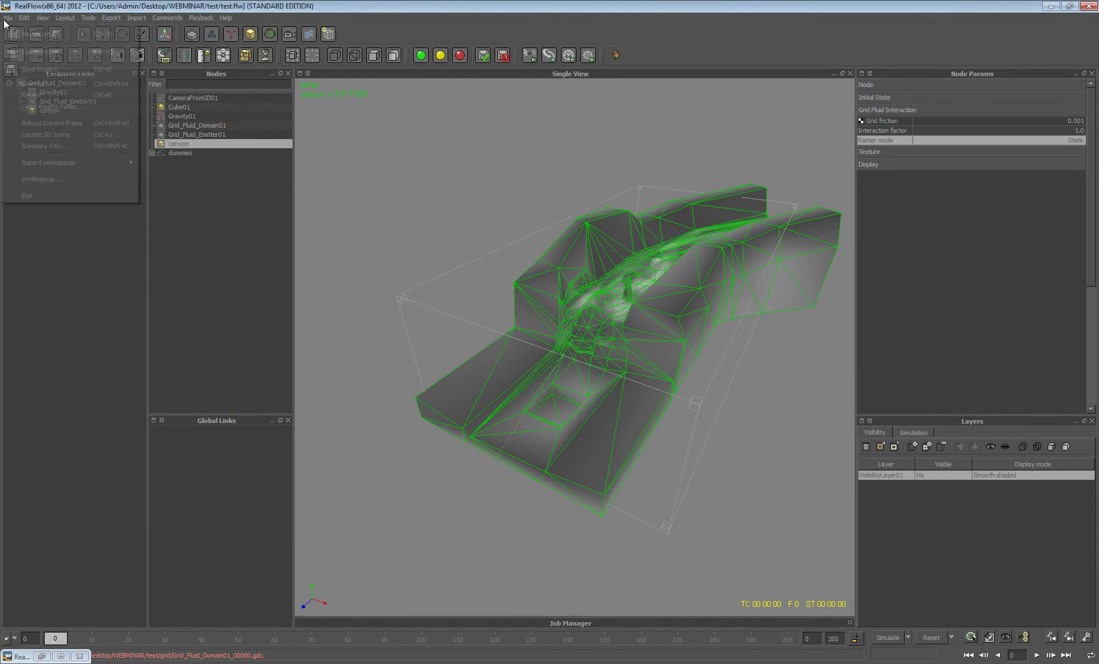
click(51, 180)
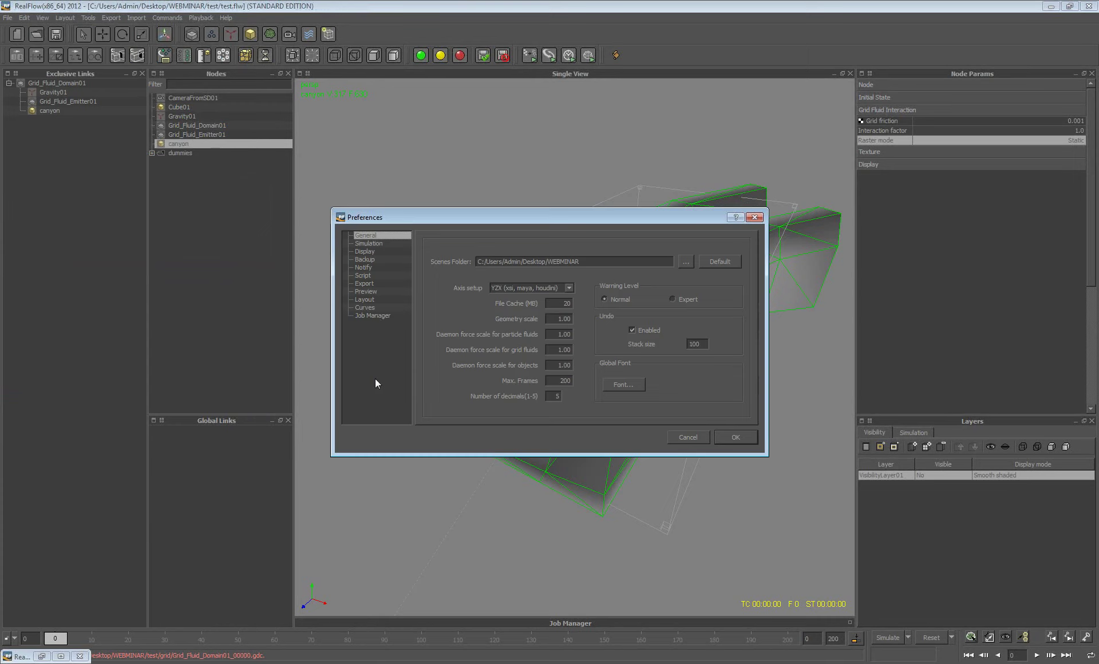
click(376, 315)
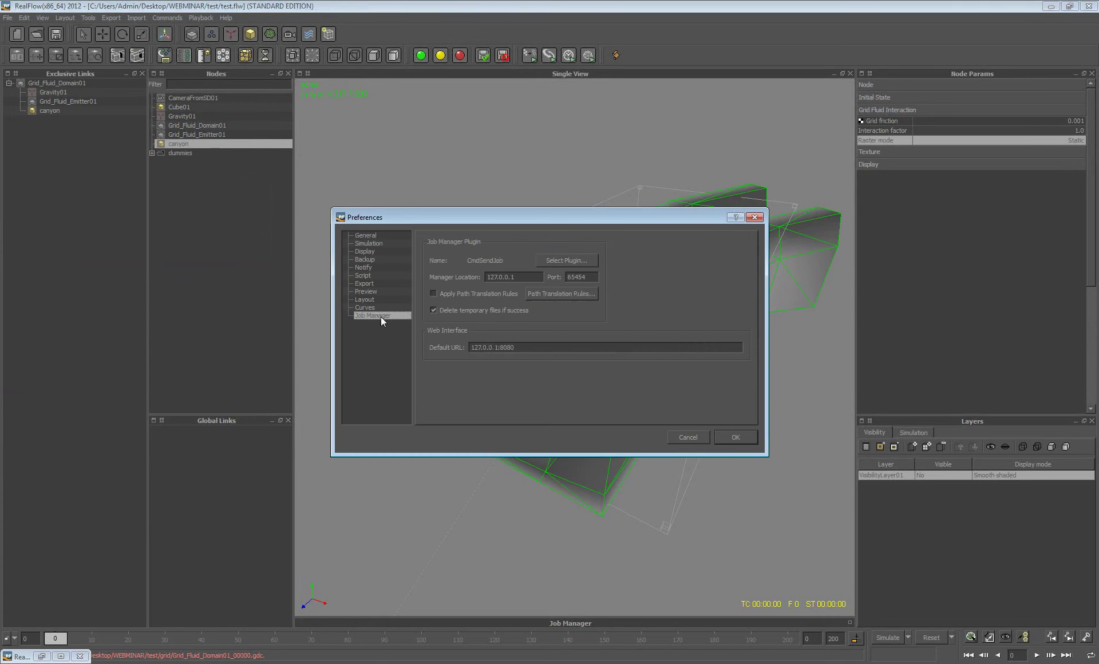
click(573, 260)
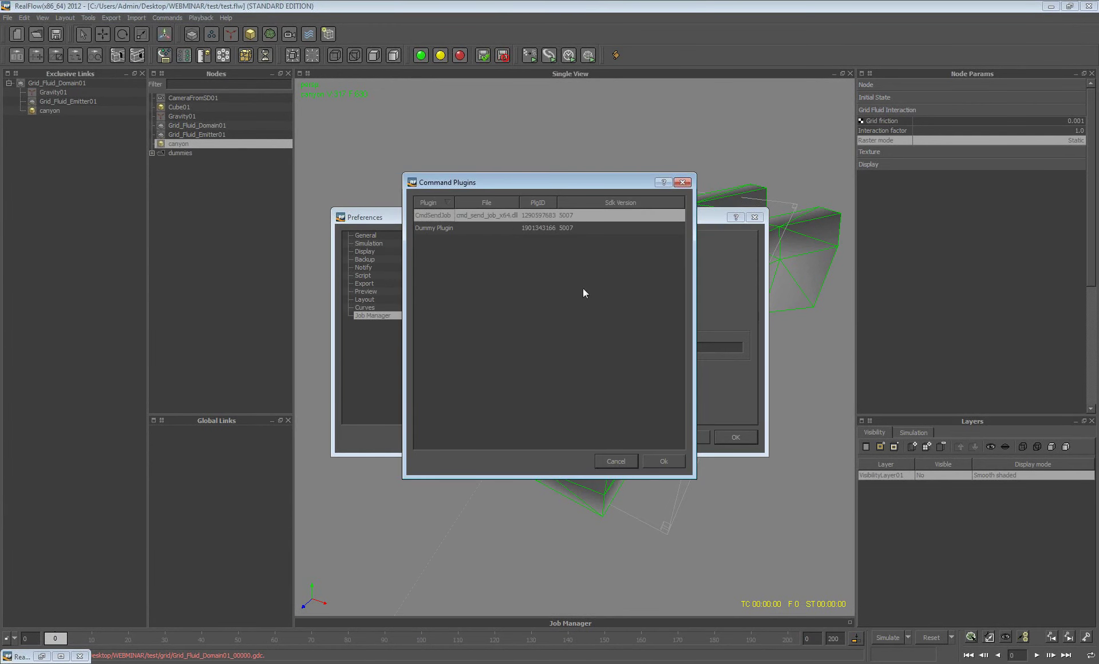
click(662, 462)
drag(487, 277, 527, 285)
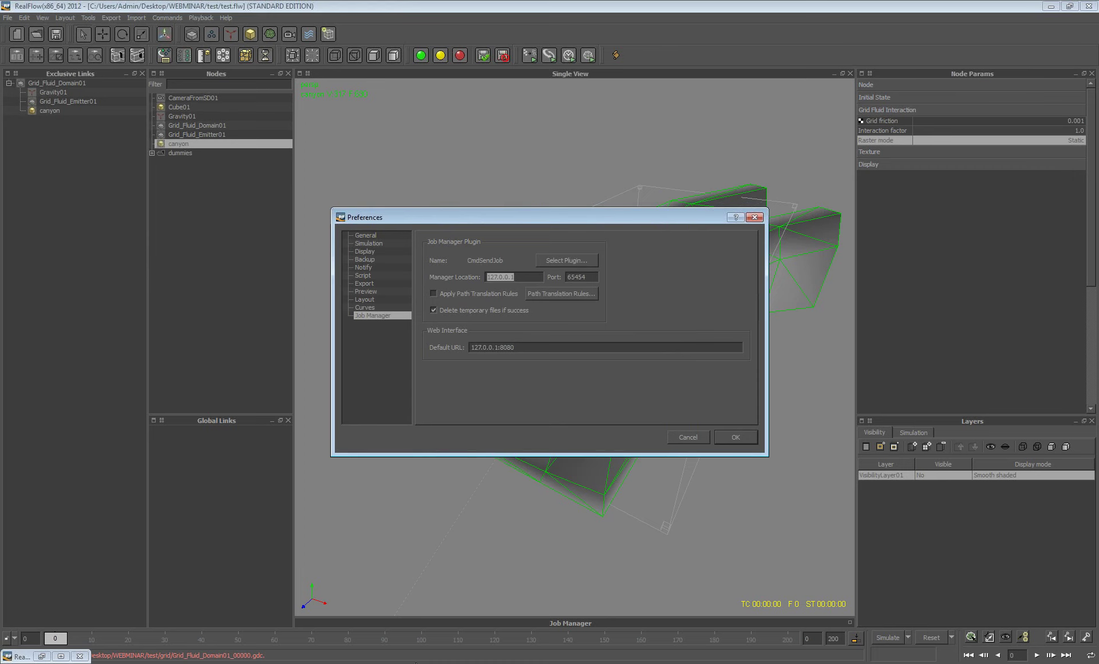
key(alt+Tab)
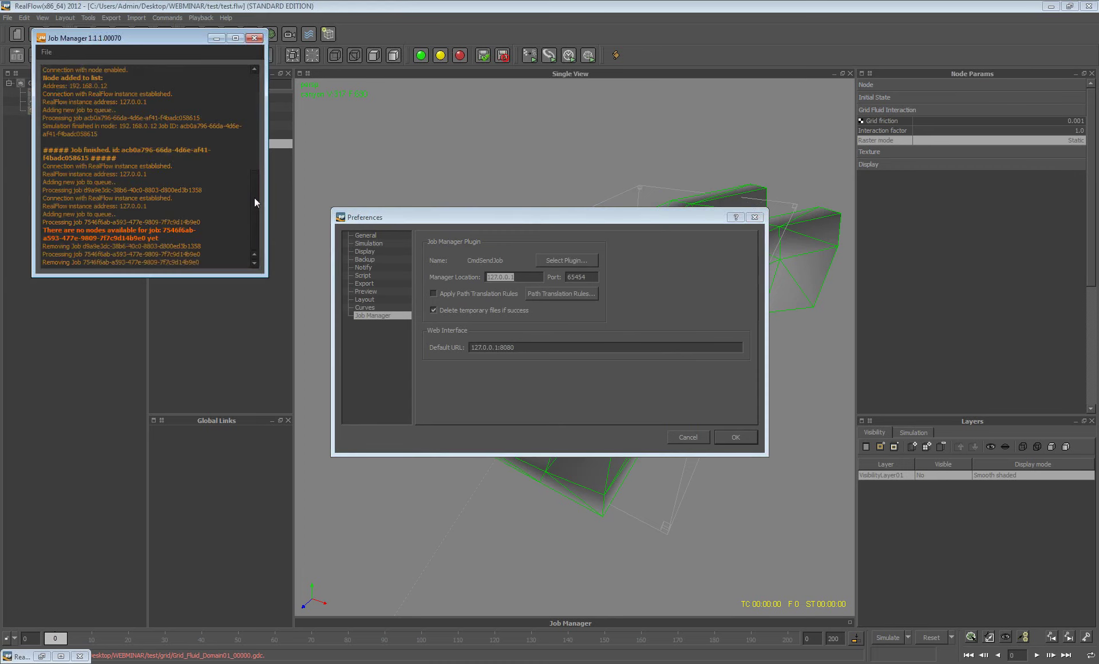
Check port 65454 in the Job Manager log.
scroll(254, 198, up, 10)
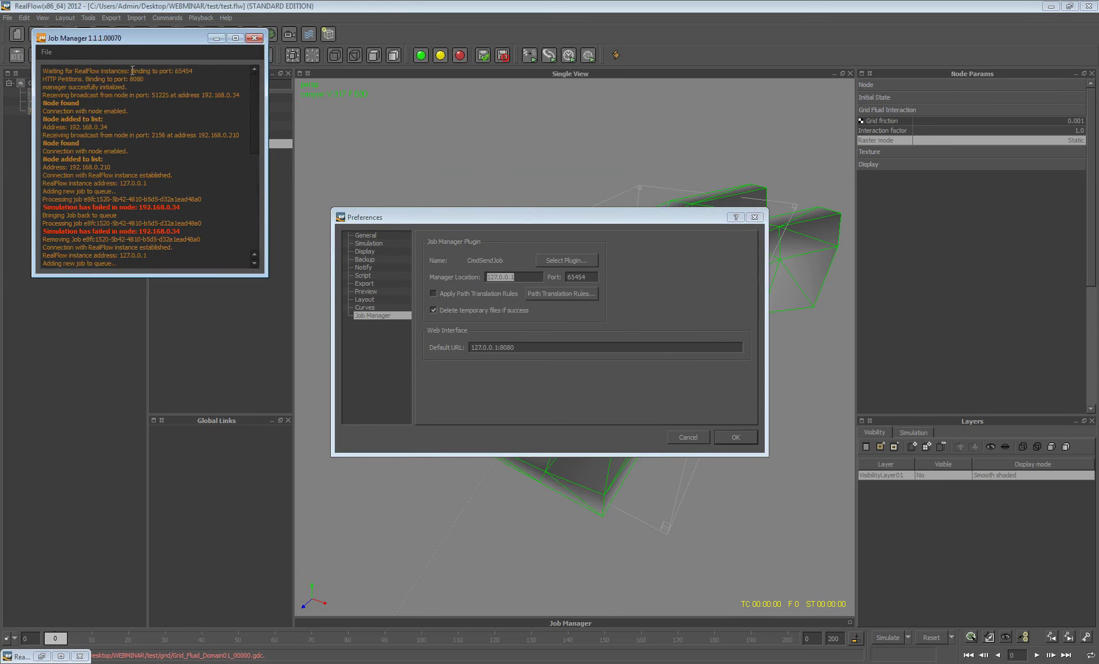
drag(131, 70, 193, 70)
click(181, 71)
Review Path Translation Rules unchanged and Default URL 127.0.0.1:8080, then close Preferences.
click(563, 293)
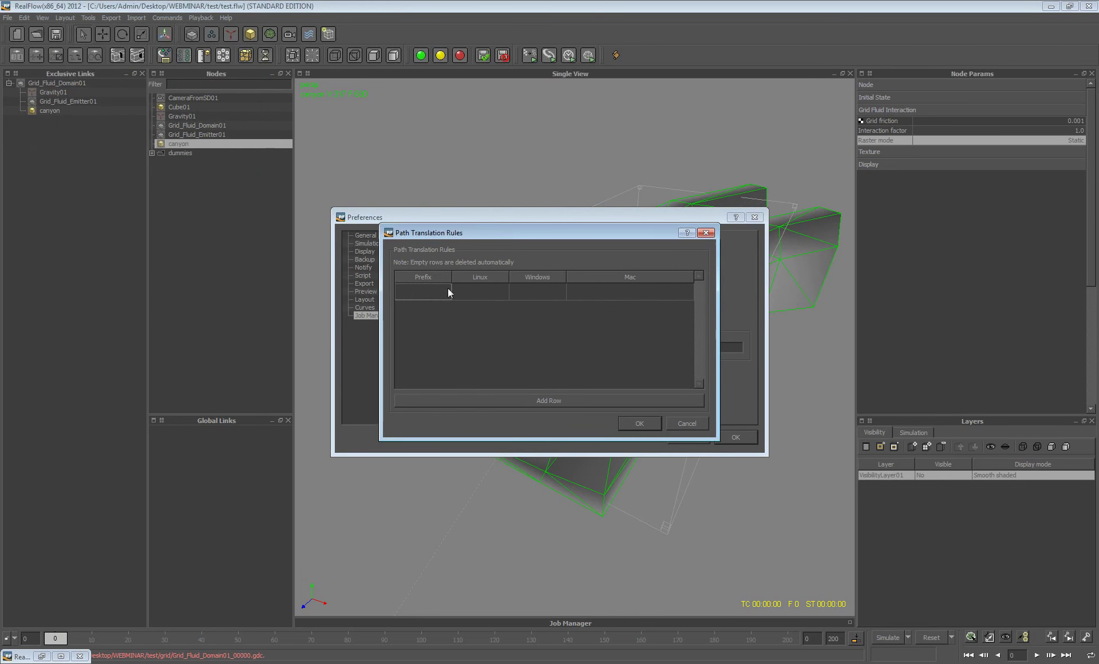
click(639, 423)
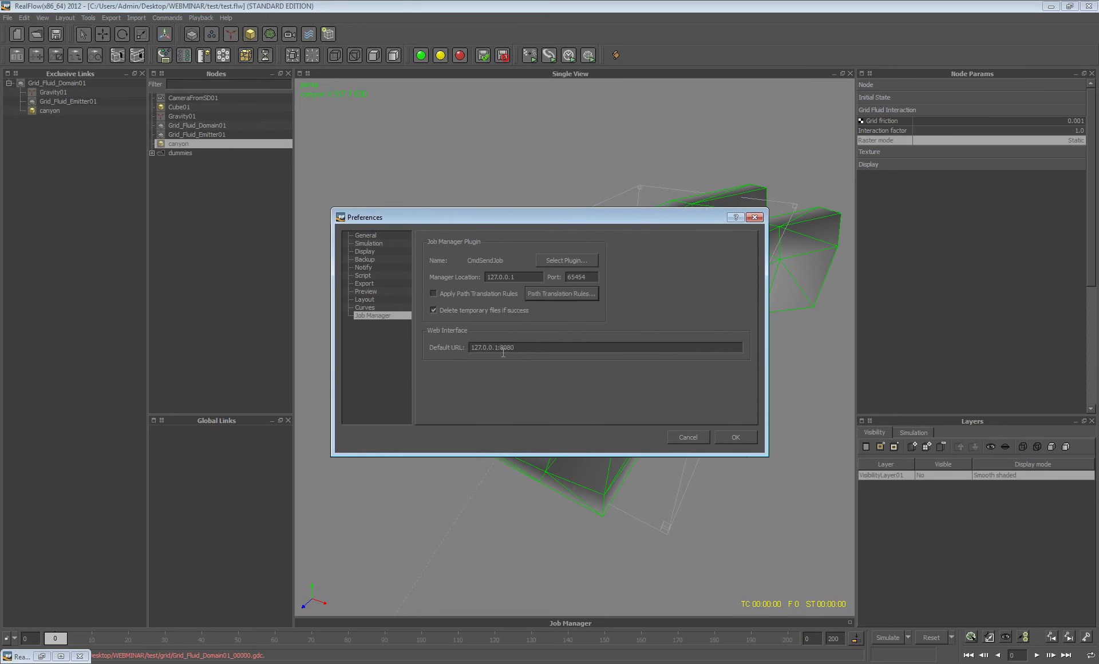
key(Tab)
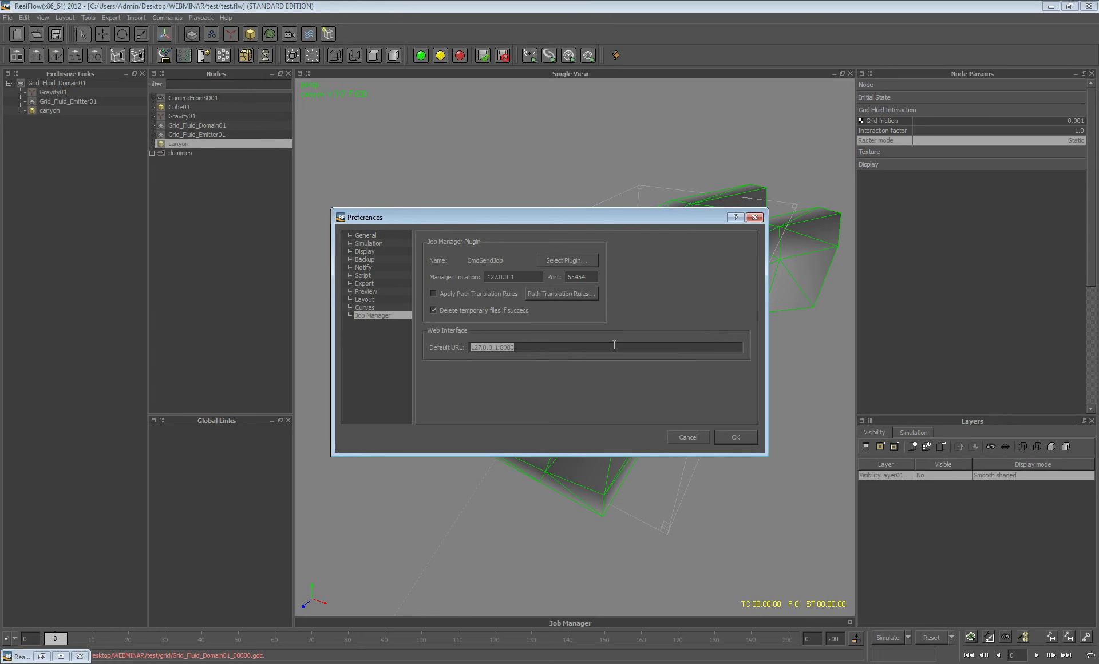
click(739, 438)
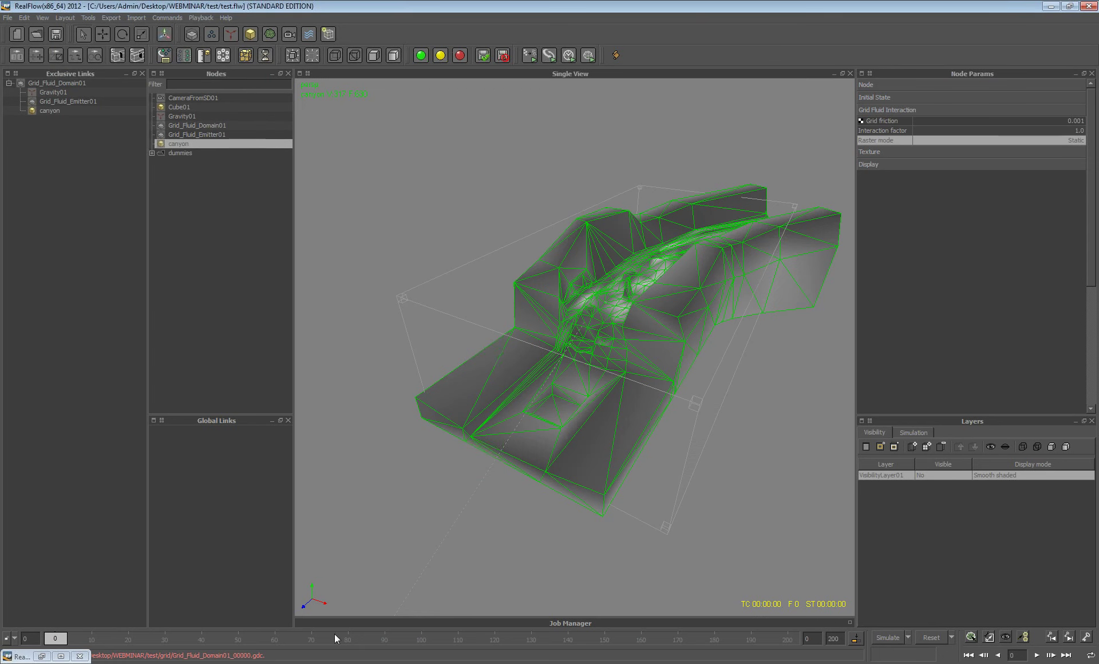
Show the Job Manager web page in a panel and check node IPs and versions 6.0100700 and 5.0301900.
click(298, 73)
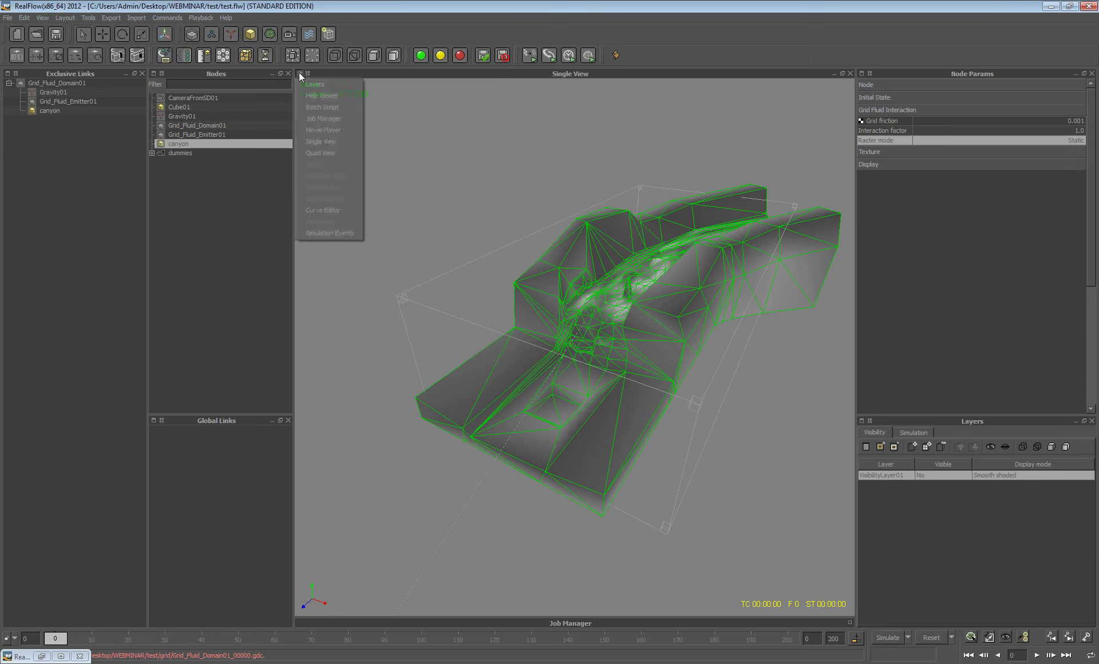
click(569, 623)
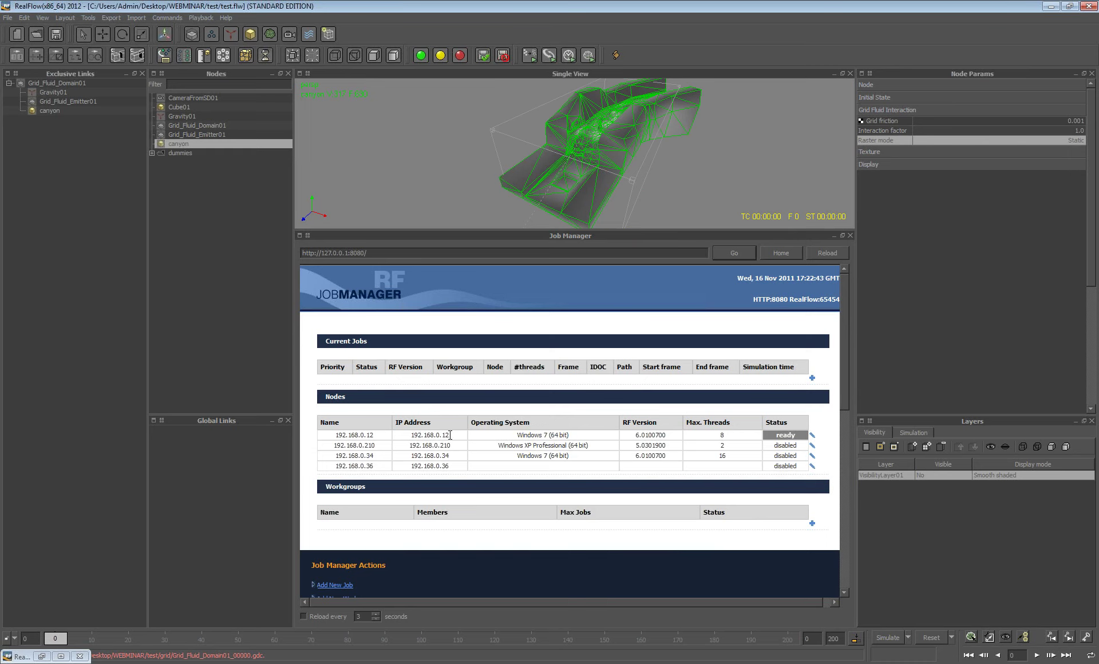
double_click(451, 435)
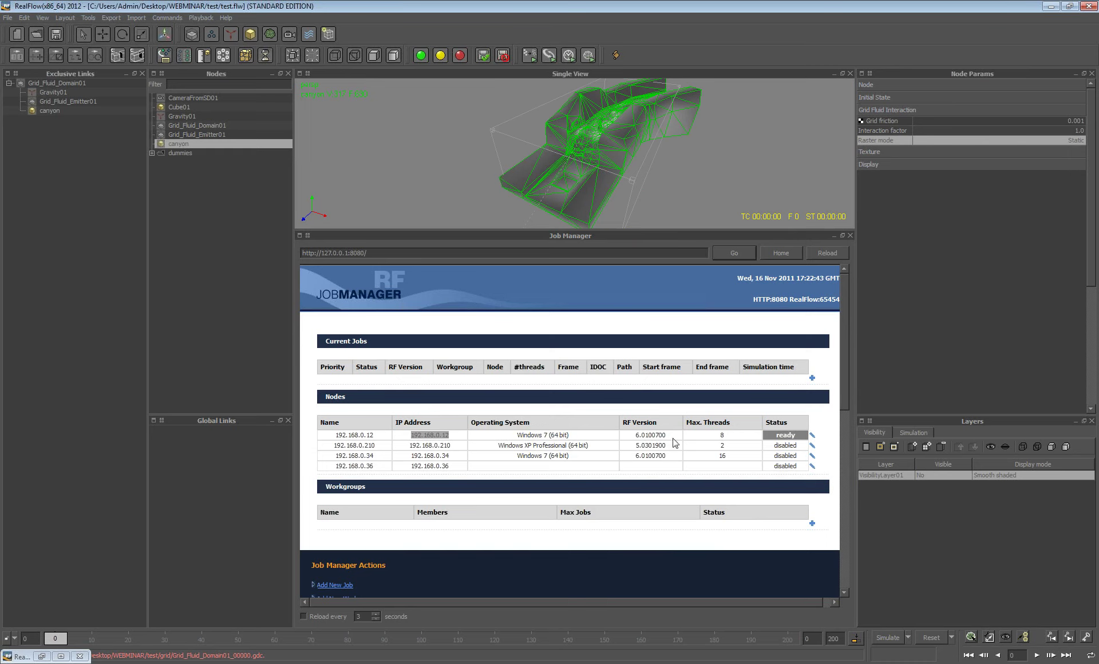
double_click(637, 436)
click(637, 446)
drag(635, 446, 667, 445)
click(666, 449)
Scroll the Job Manager page down to the Add New Job form.
drag(843, 342, 852, 393)
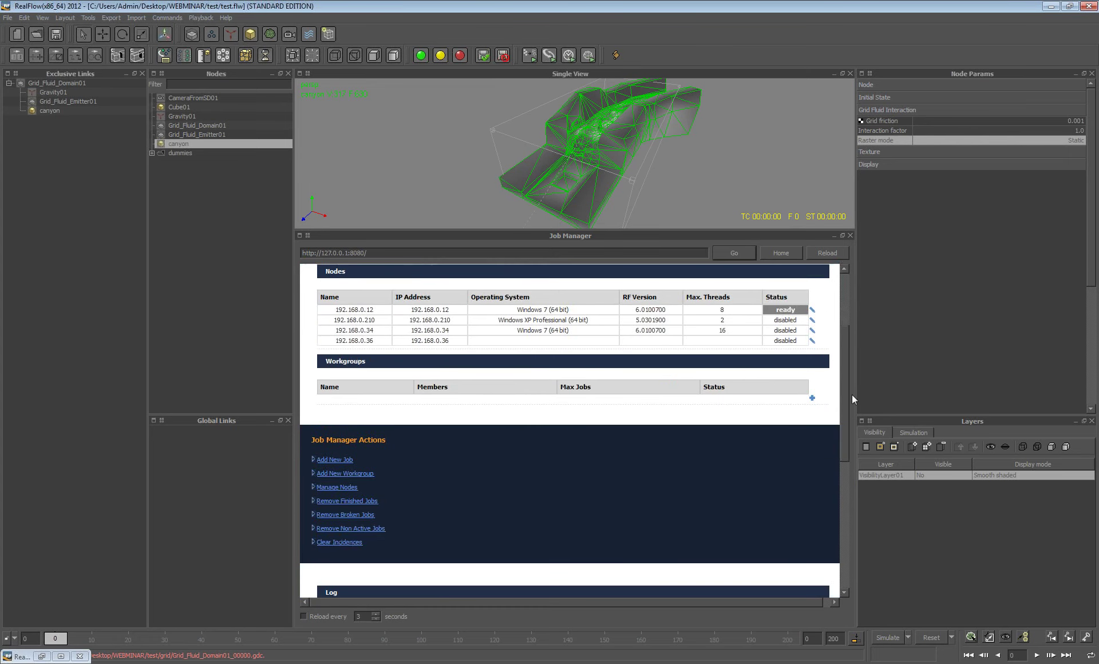
scroll(414, 481, down, 1)
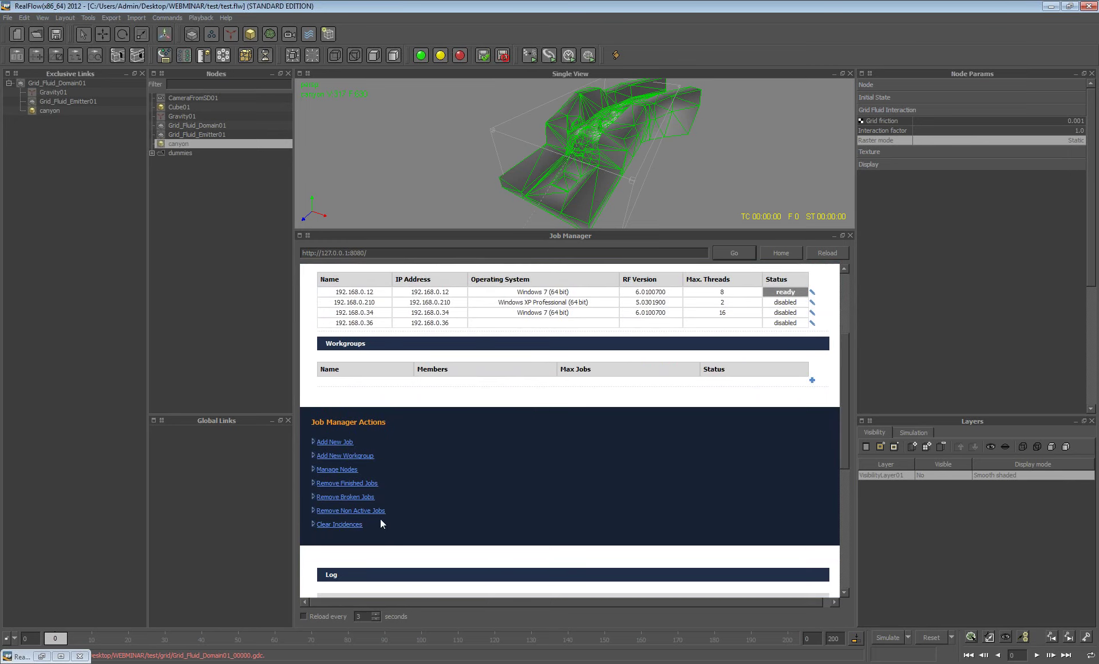
scroll(408, 503, down, 5)
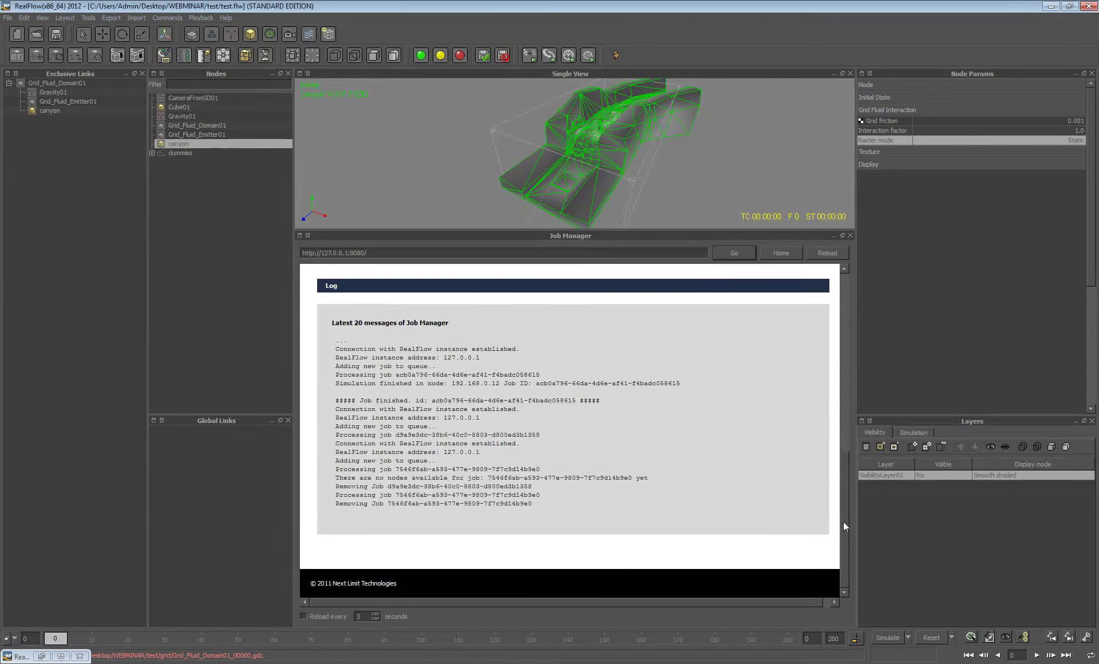
drag(843, 521, 817, 377)
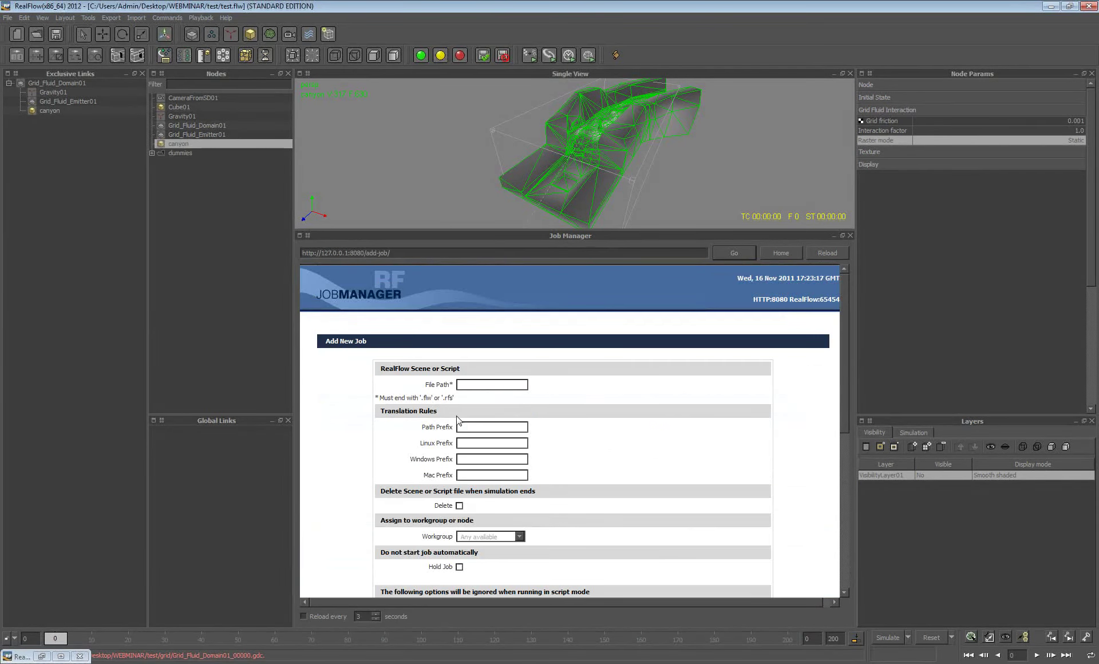
scroll(485, 469, down, 1)
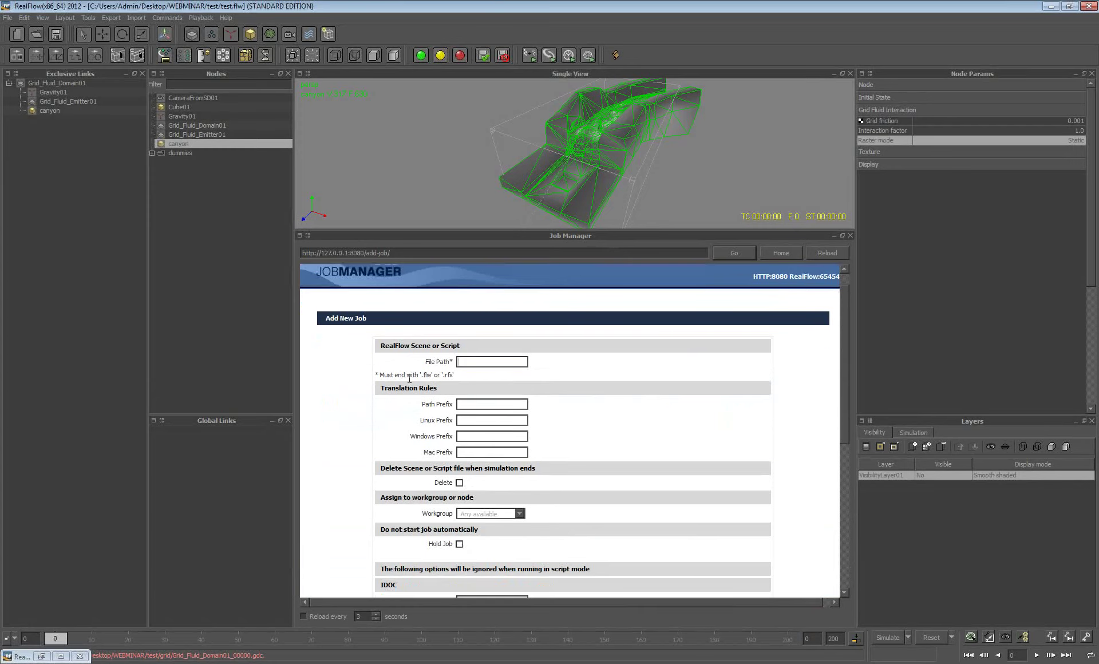
scroll(658, 496, down, 3)
scroll(657, 493, down, 5)
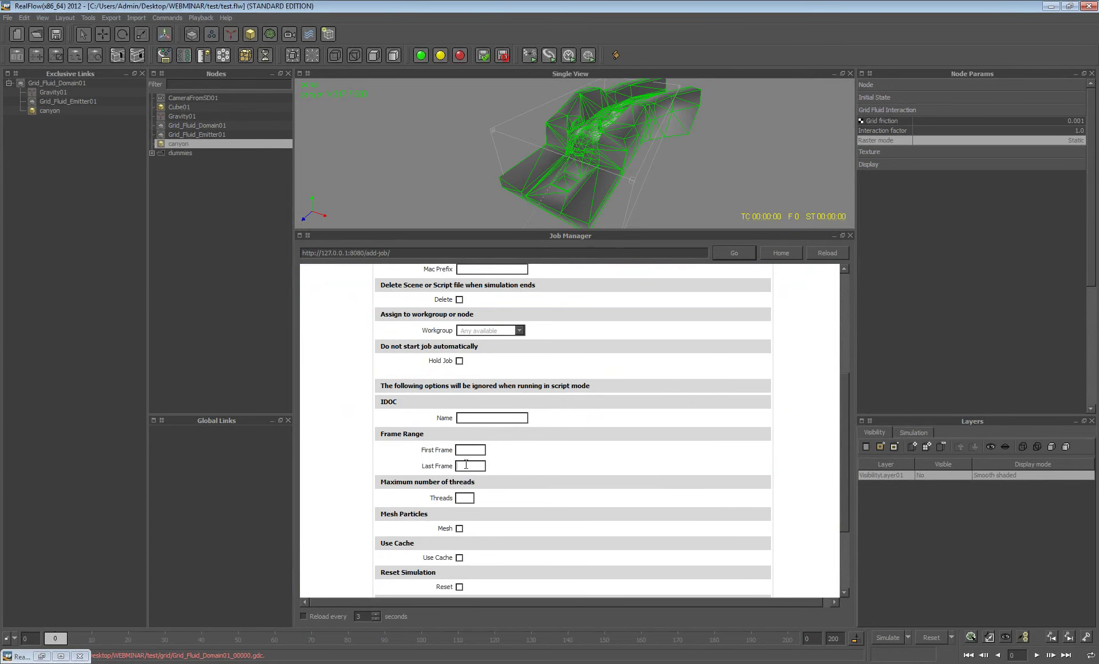
scroll(458, 481, down, 5)
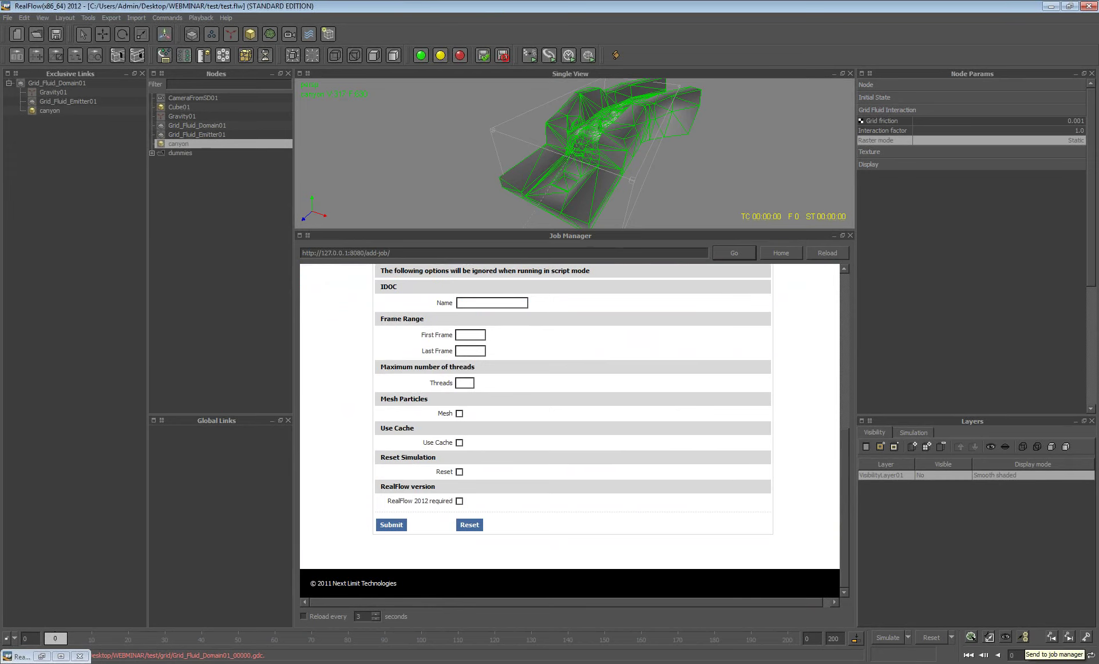
Restore and enlarge the Messages window, then clear the old warnings.
click(42, 656)
click(43, 656)
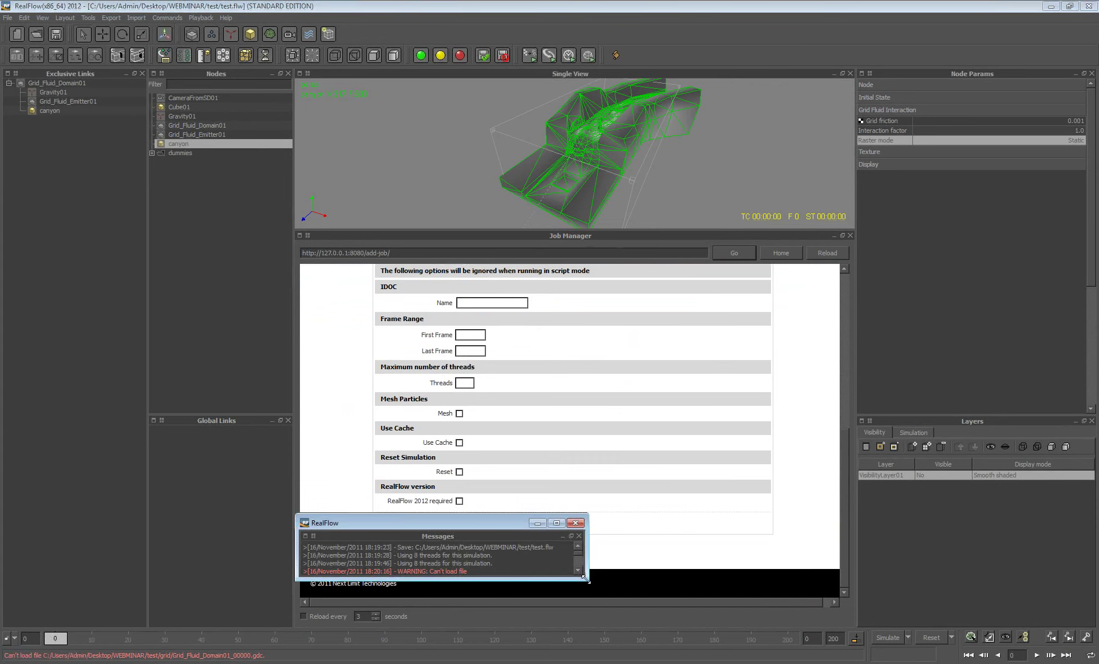
drag(583, 577, 662, 648)
click(51, 18)
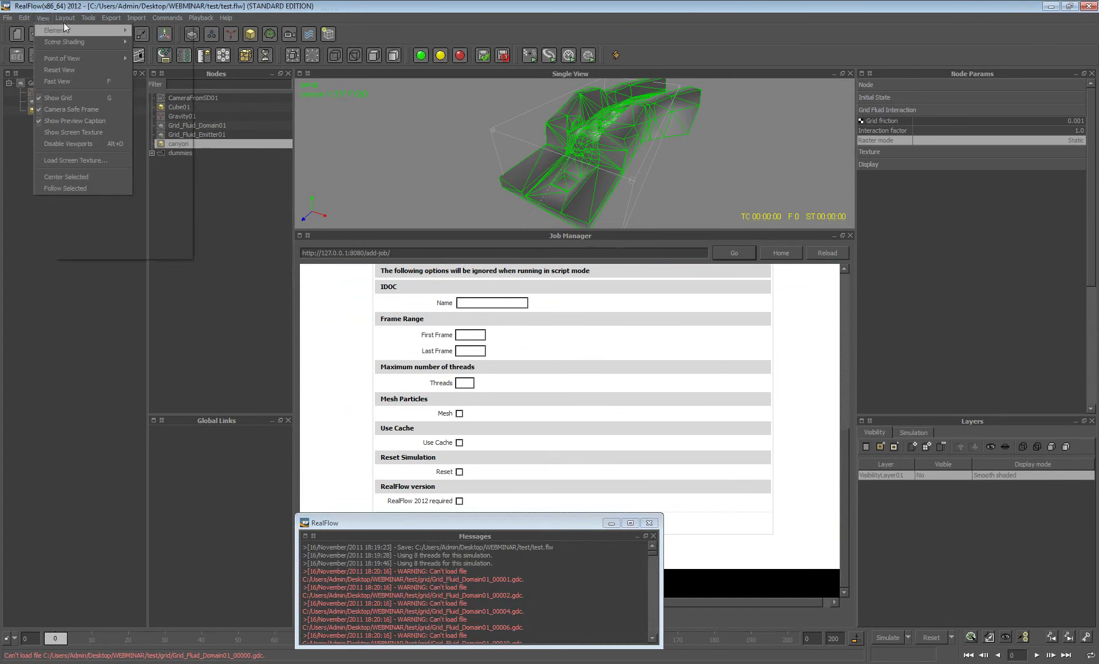
click(83, 86)
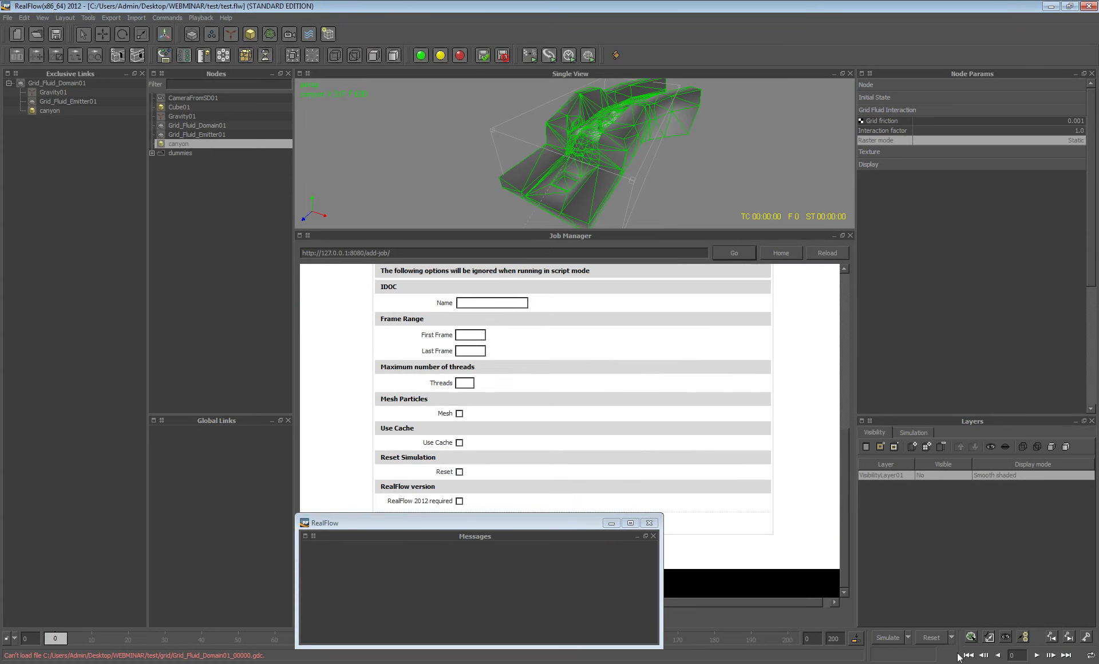
Send the scene to the Job Manager, preview cached frames, and collapse the Messages and Job Manager panels.
click(1024, 637)
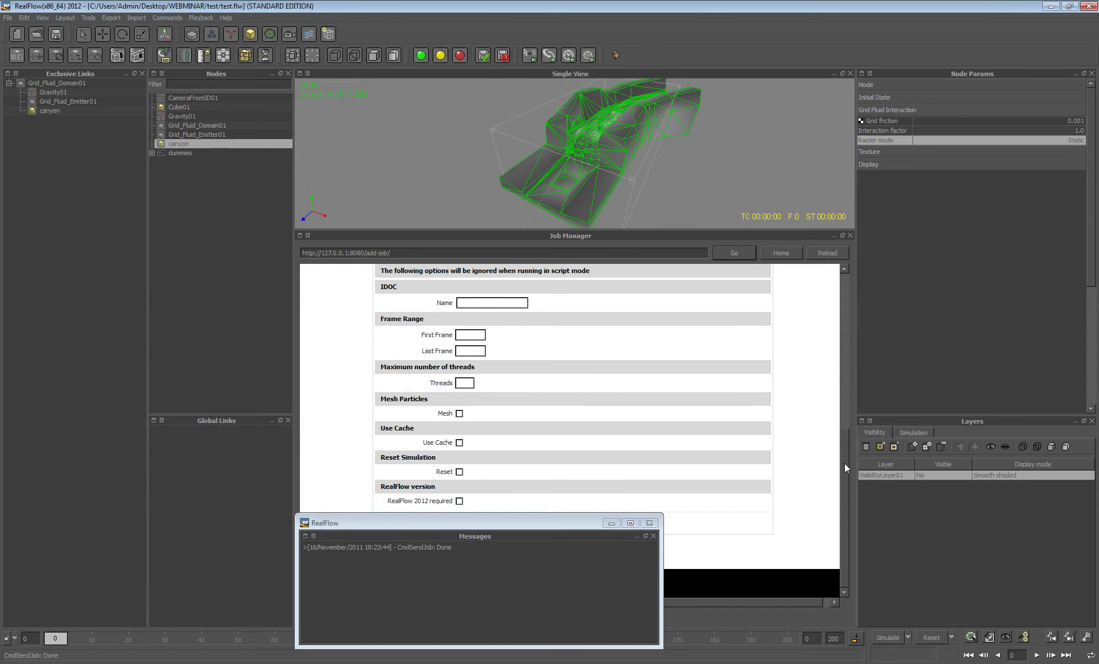
scroll(843, 465, up, 6)
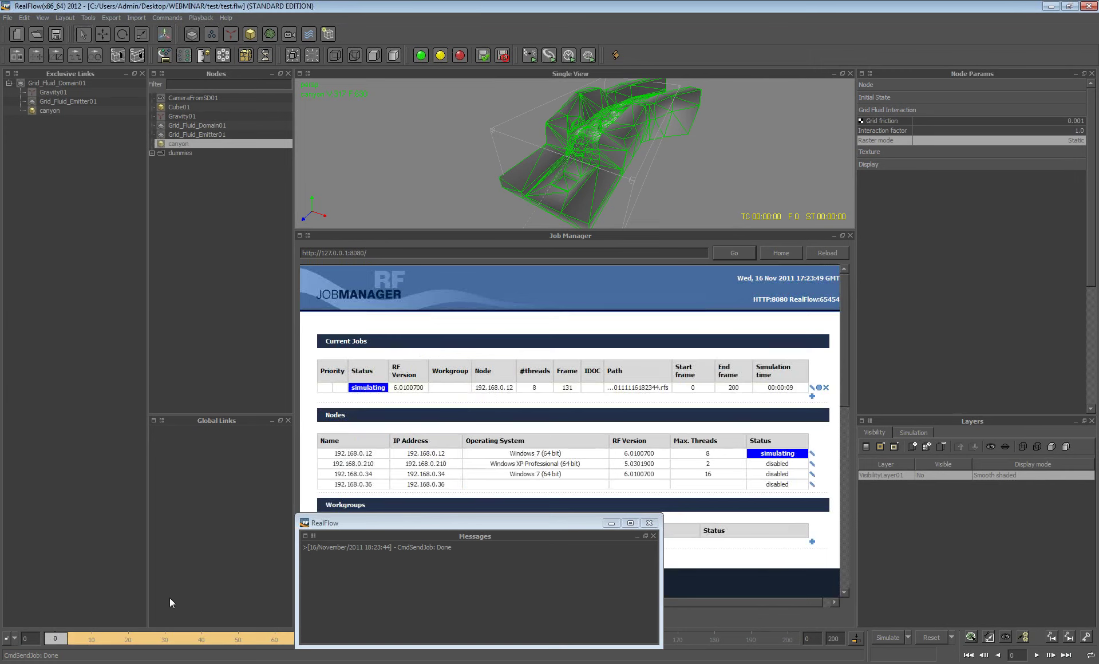
drag(57, 638, 154, 640)
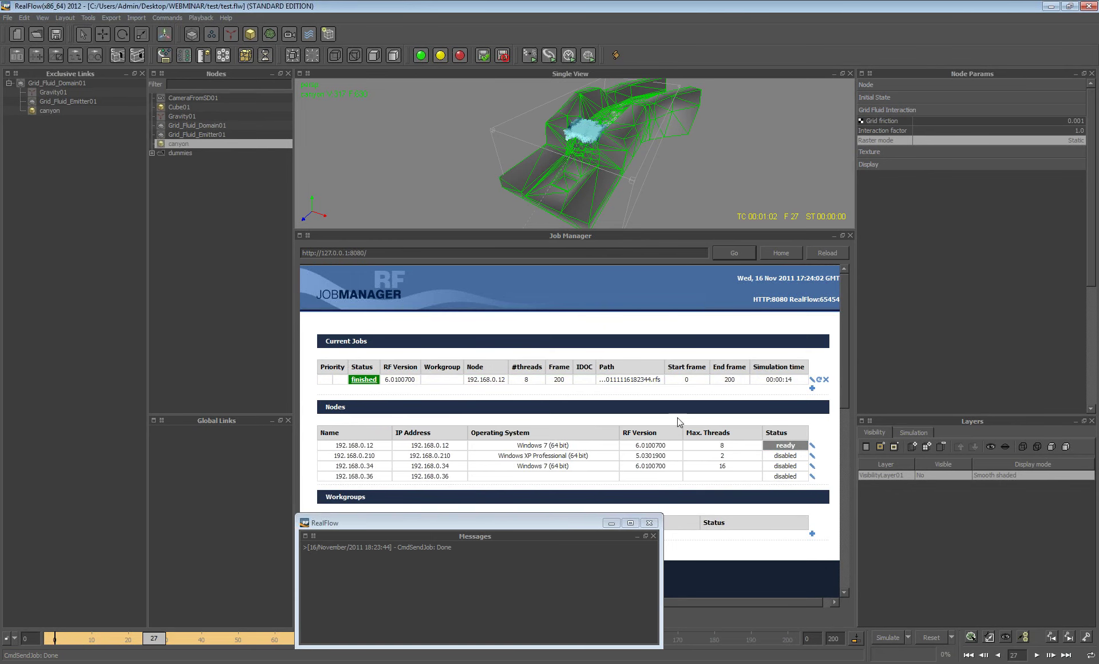
click(616, 524)
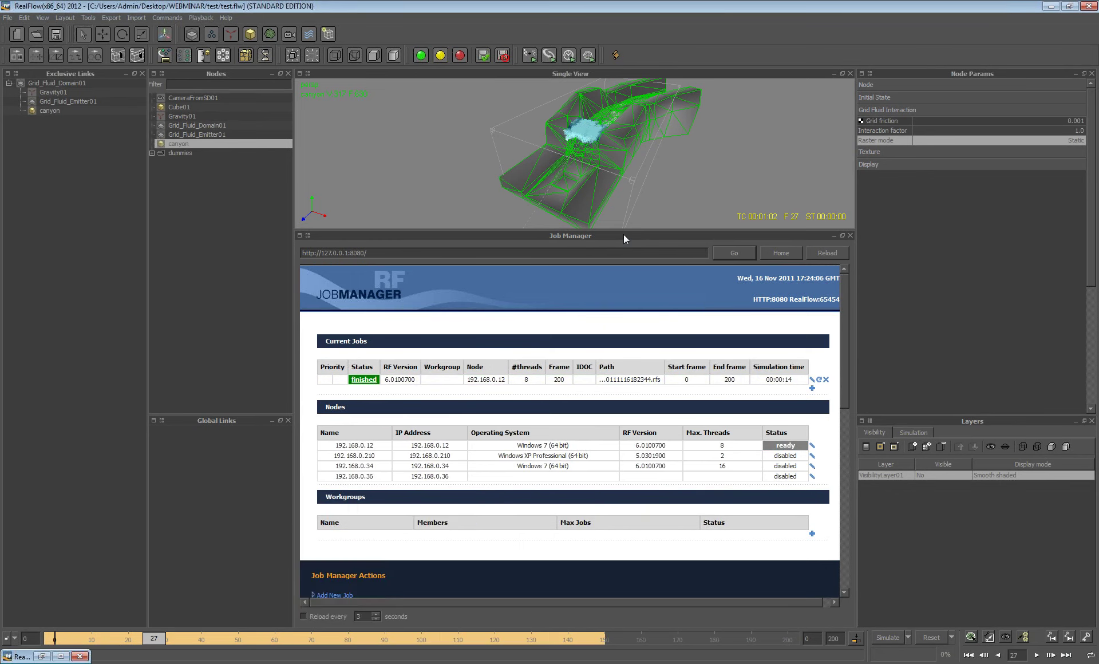
double_click(623, 235)
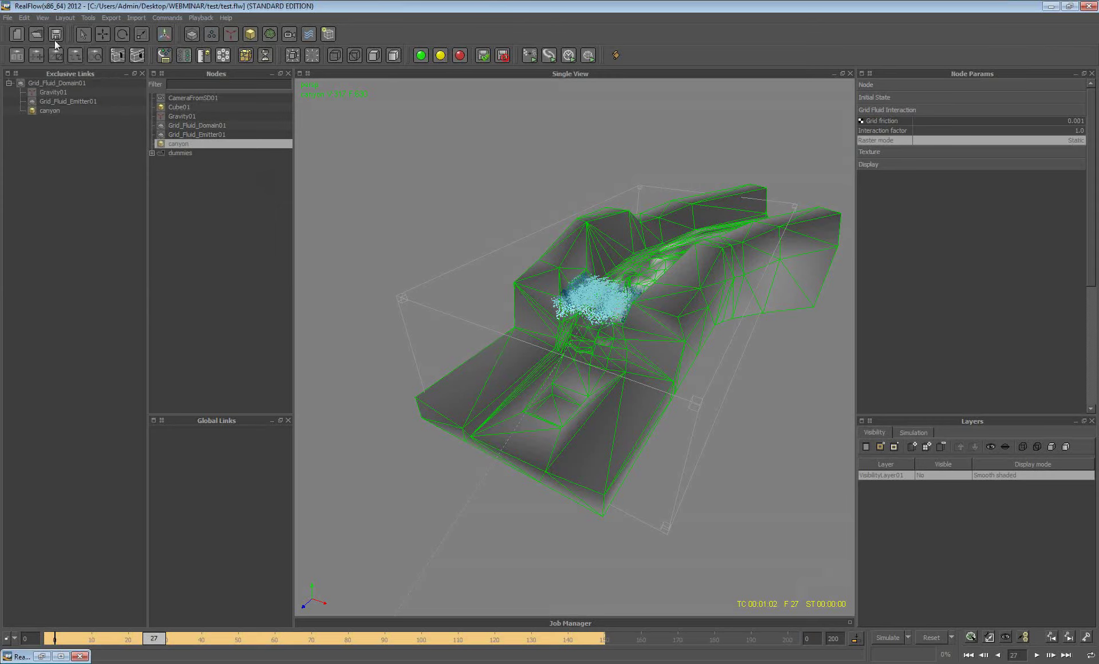
Load the recent workspace canyon_step_01_grid.flw and scrub through its grid fluid frames.
click(8, 18)
mouse_move(94, 164)
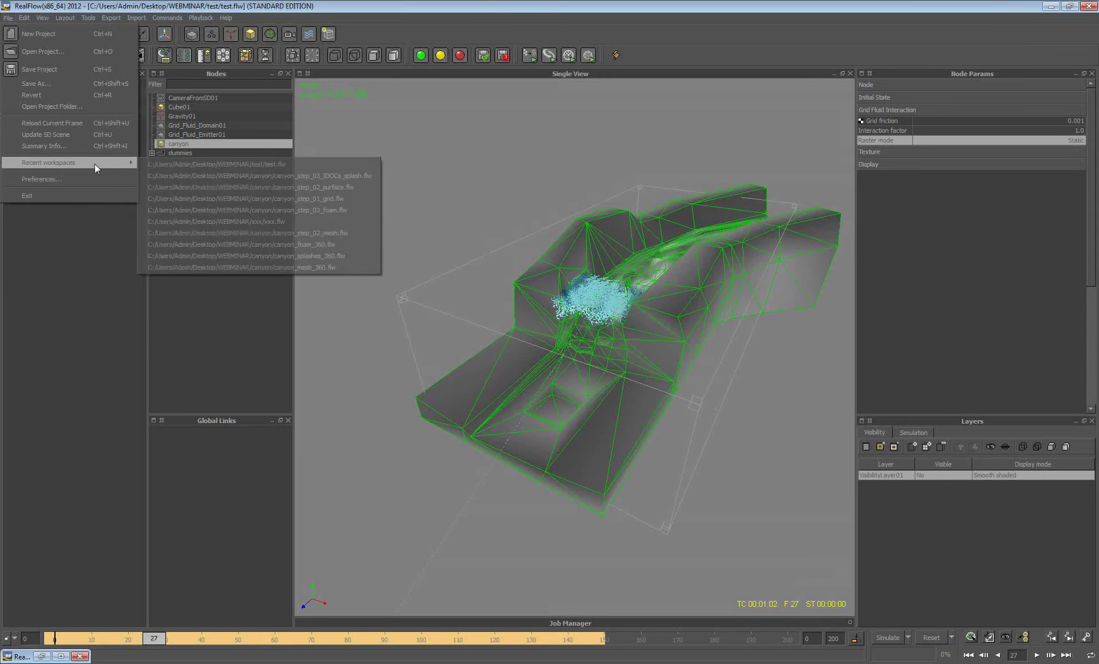
click(208, 201)
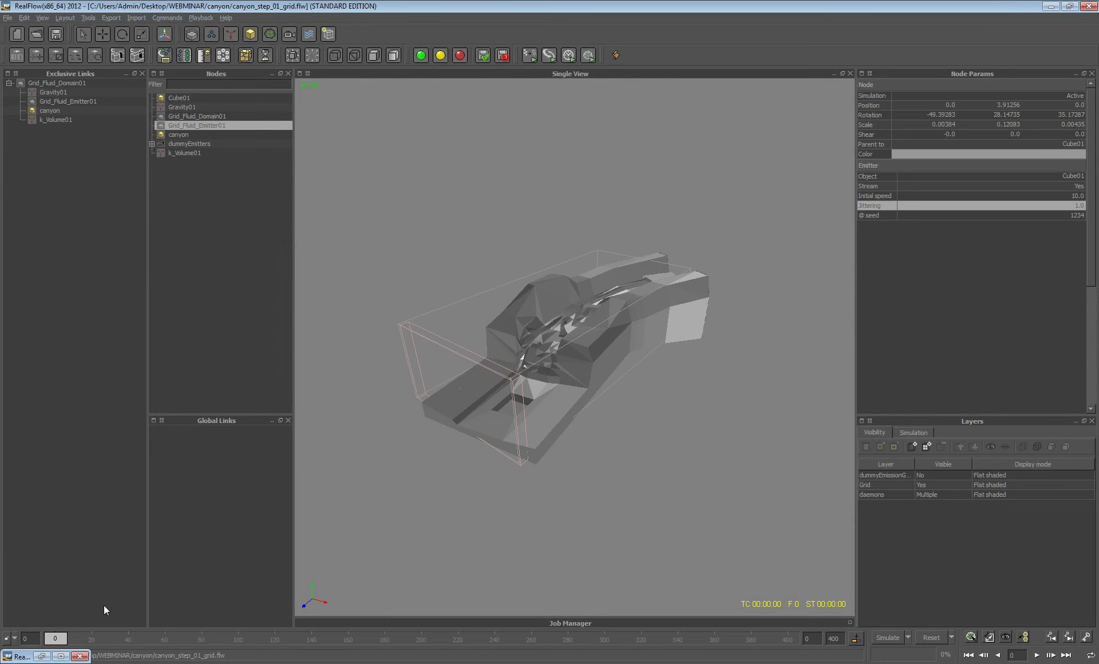
drag(65, 641, 793, 638)
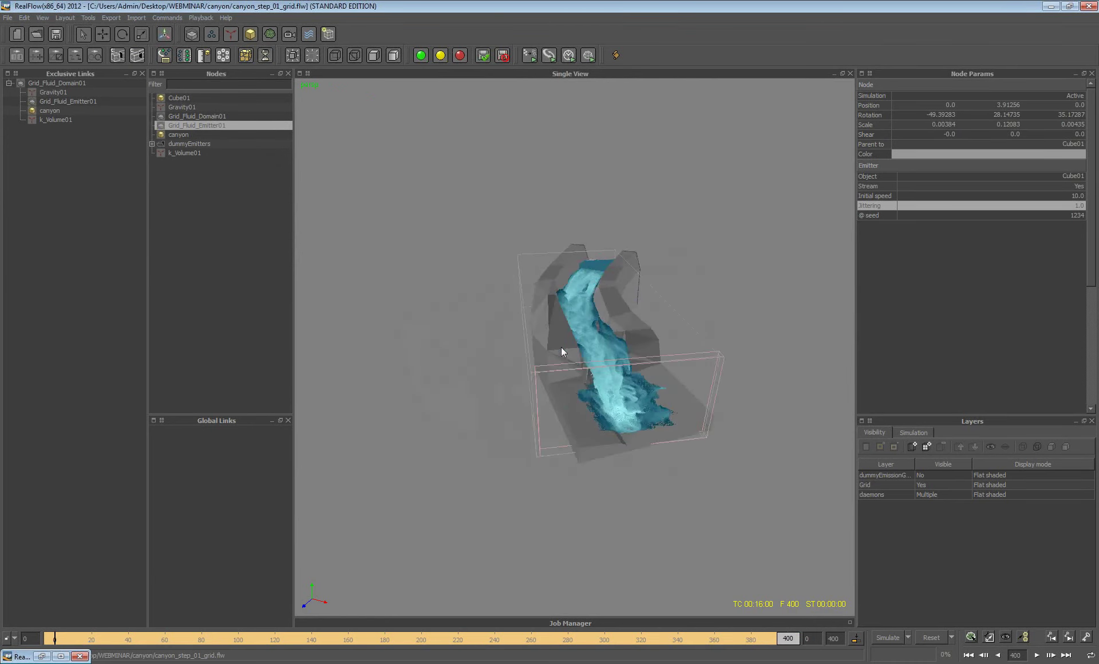
Orbit around the canyon fluid and bring up the Export Central dialog.
scroll(561, 347, up, 5)
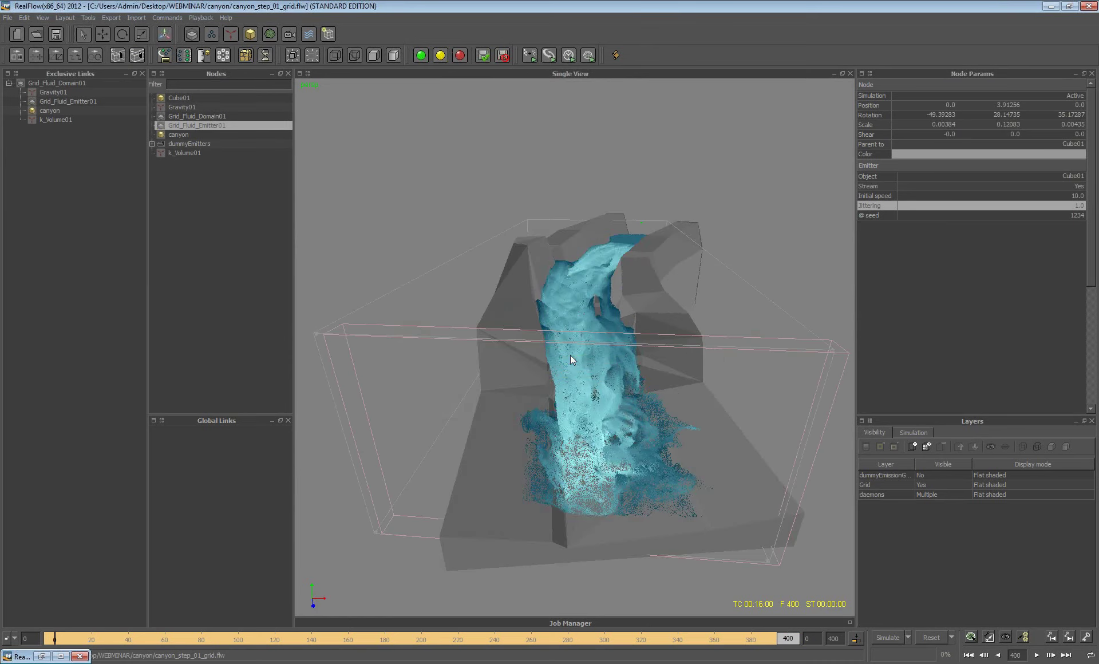
scroll(589, 359, up, 3)
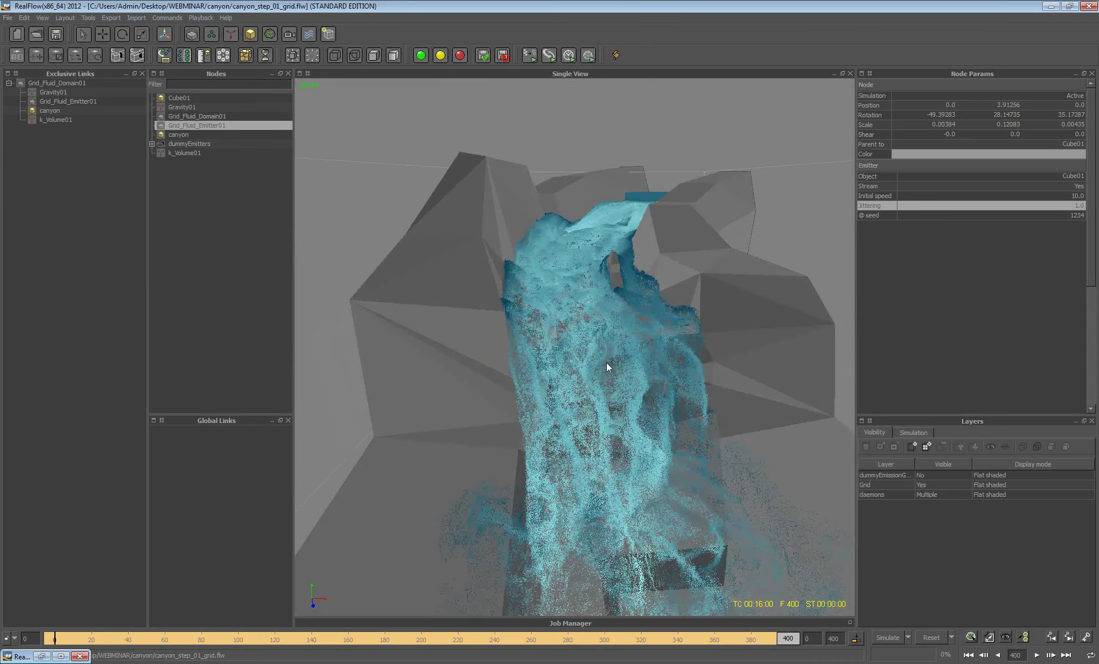
alt+drag(606, 362, 438, 424)
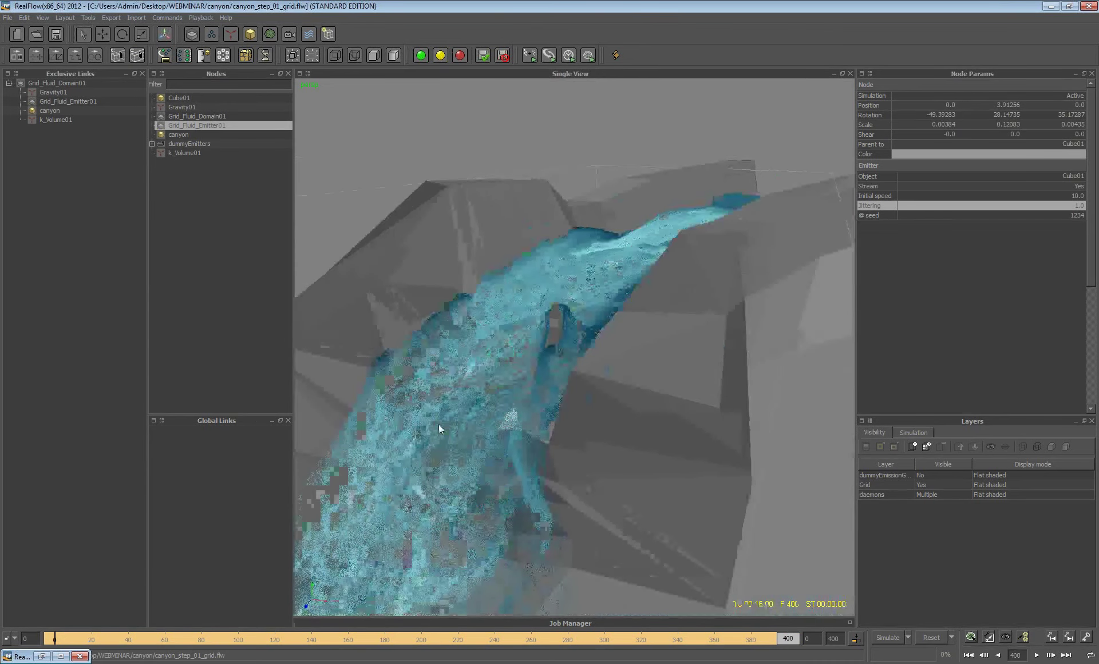
alt+drag(439, 427, 511, 450)
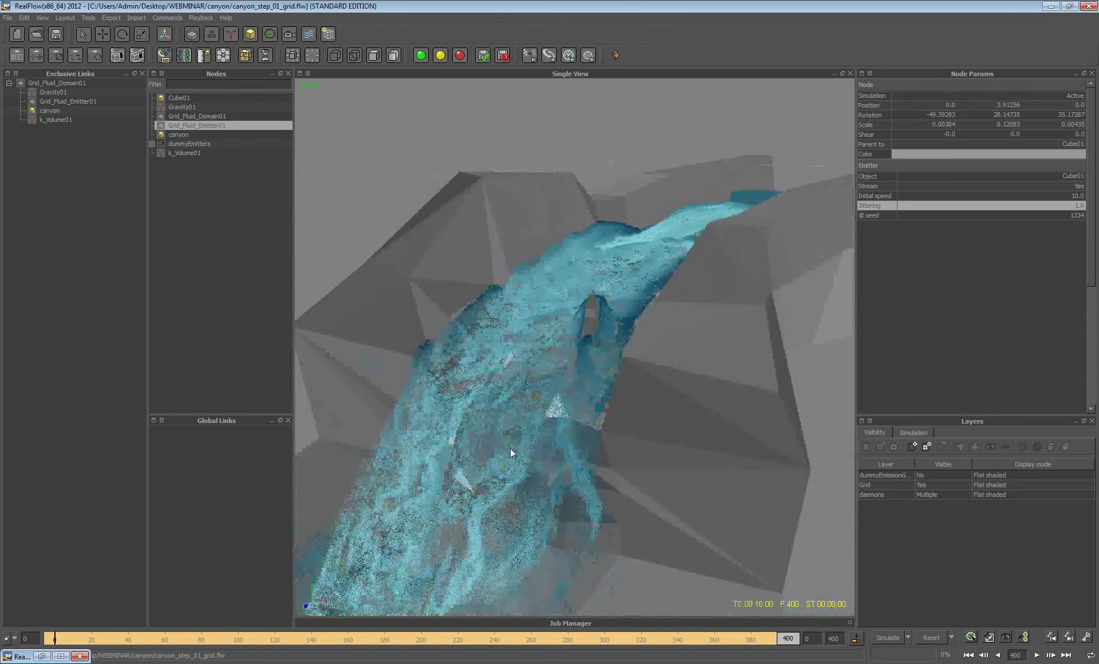
click(229, 54)
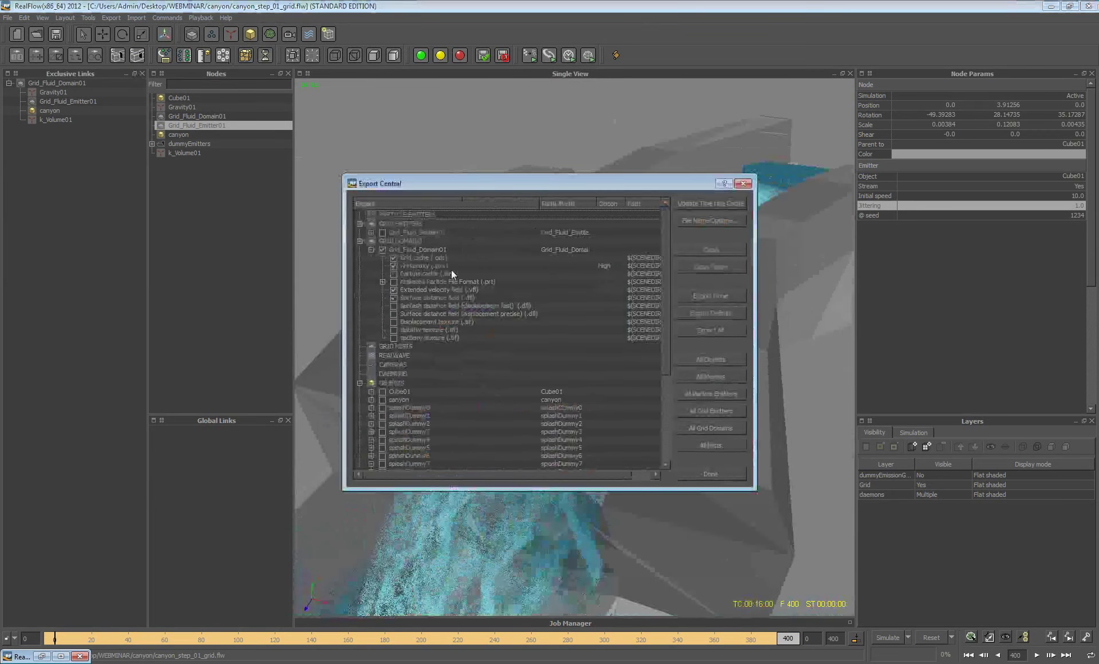
Set Grid_Fluid_Domain01's grid proxy (.gxy) export quality to High and close Export Central.
click(418, 266)
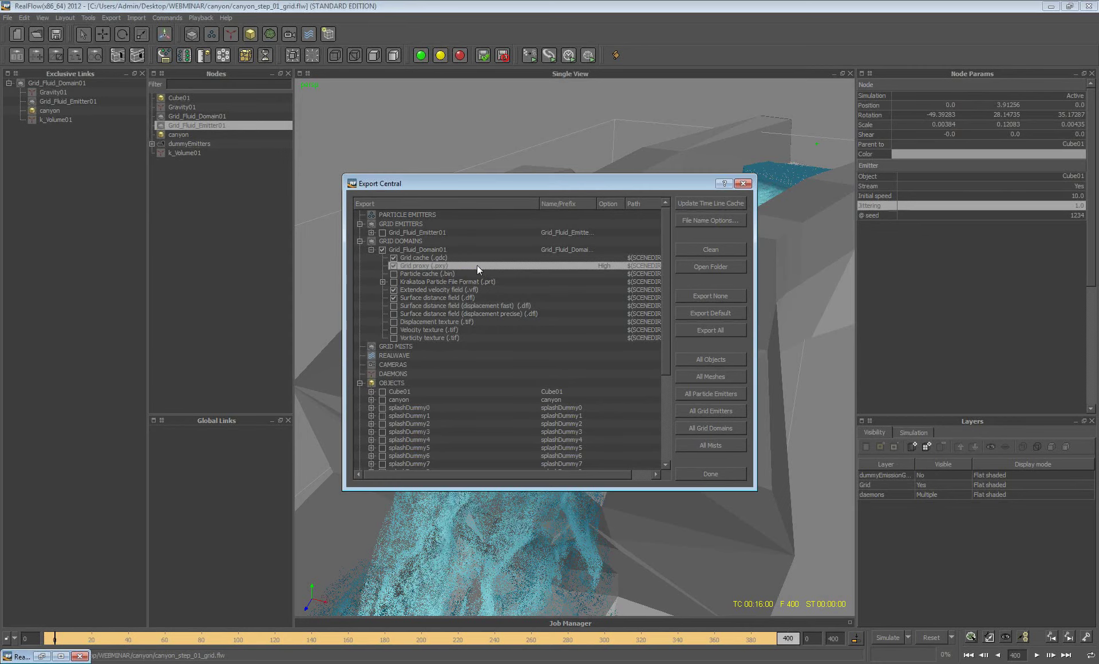
click(611, 266)
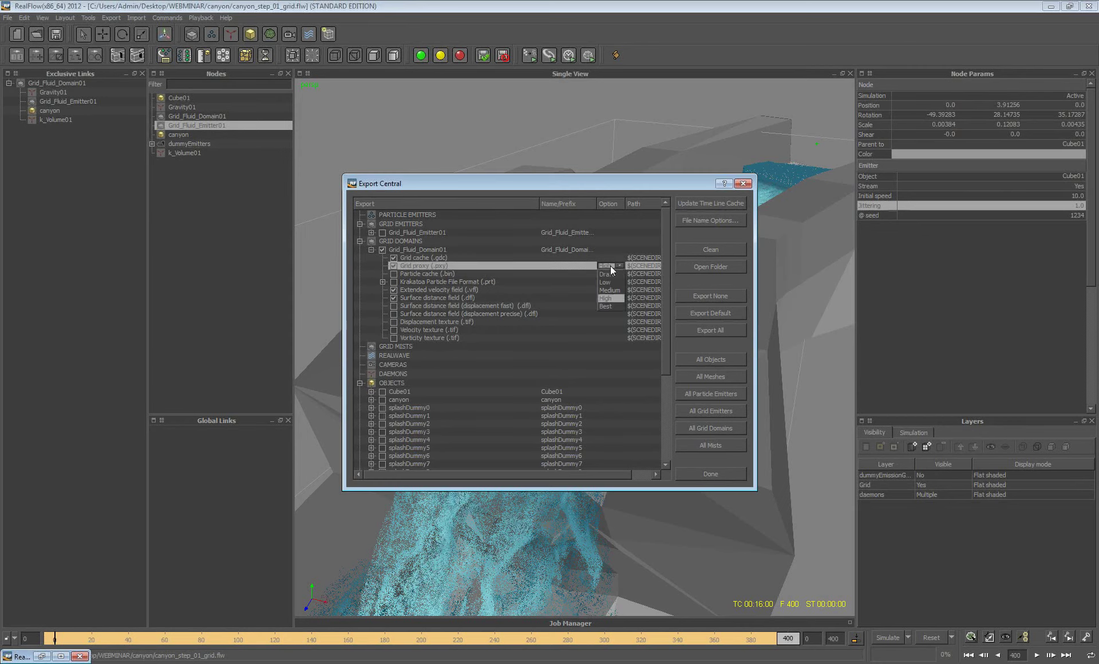
click(612, 299)
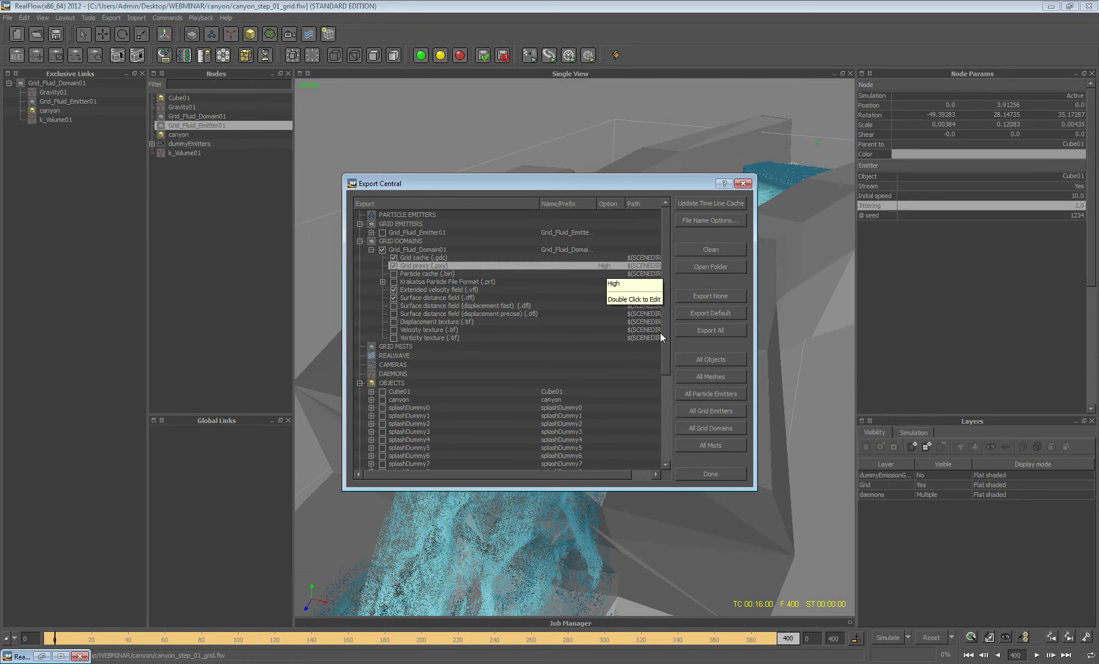
click(697, 473)
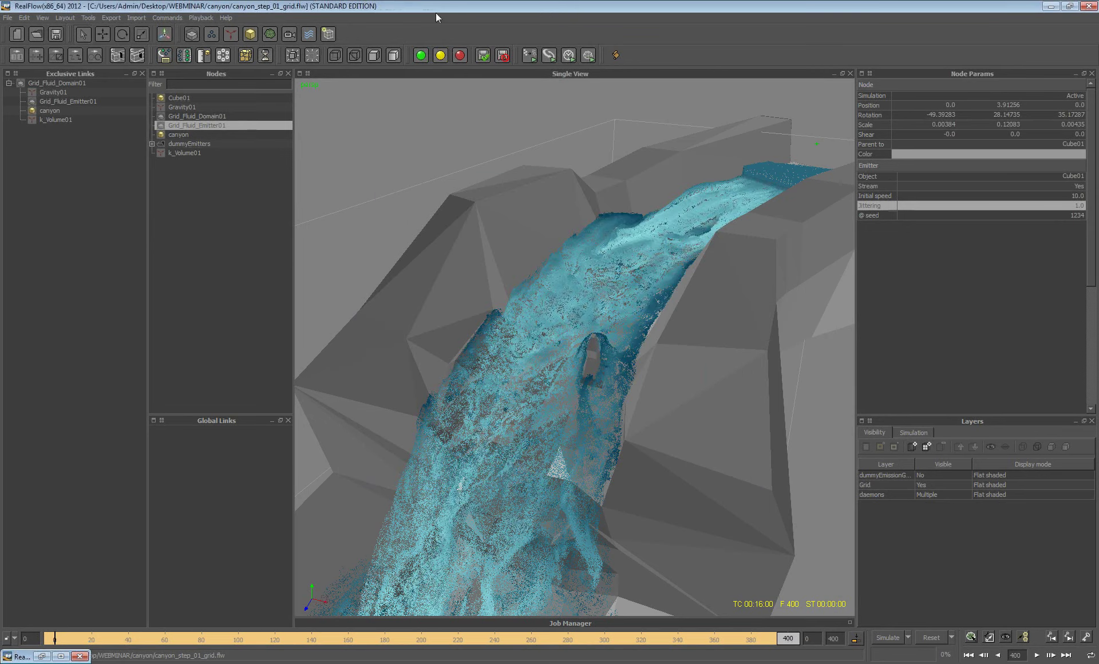
Select Grid_Fluid_Domain01 and expand its Fluid parameters, showing density 1000.0 and compressibility 1.0.
click(197, 117)
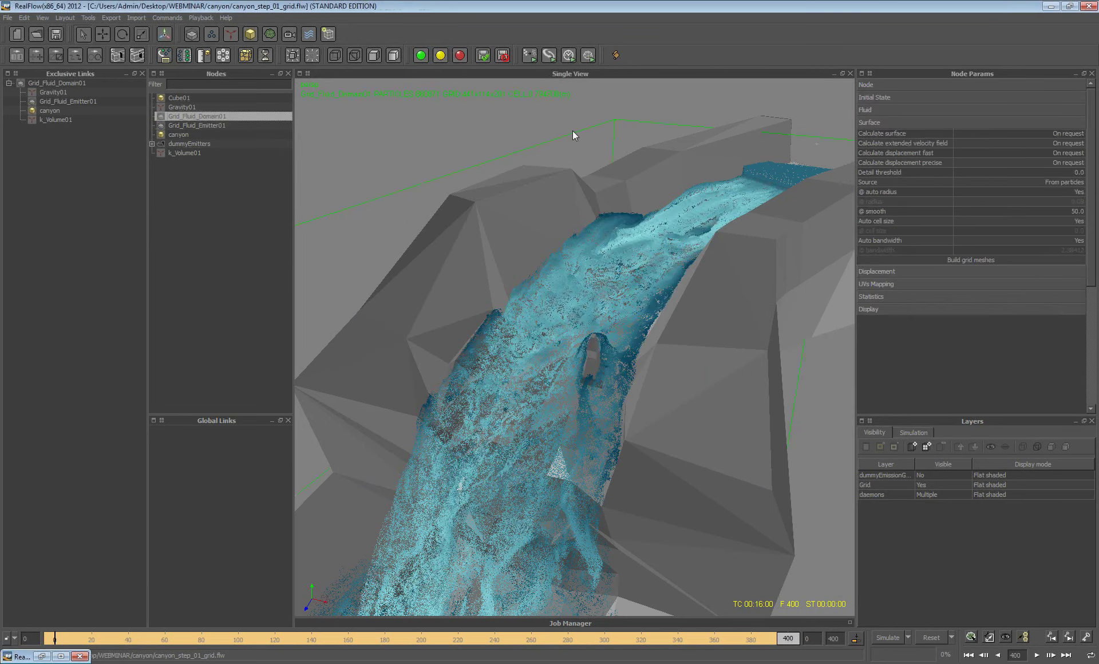
click(882, 110)
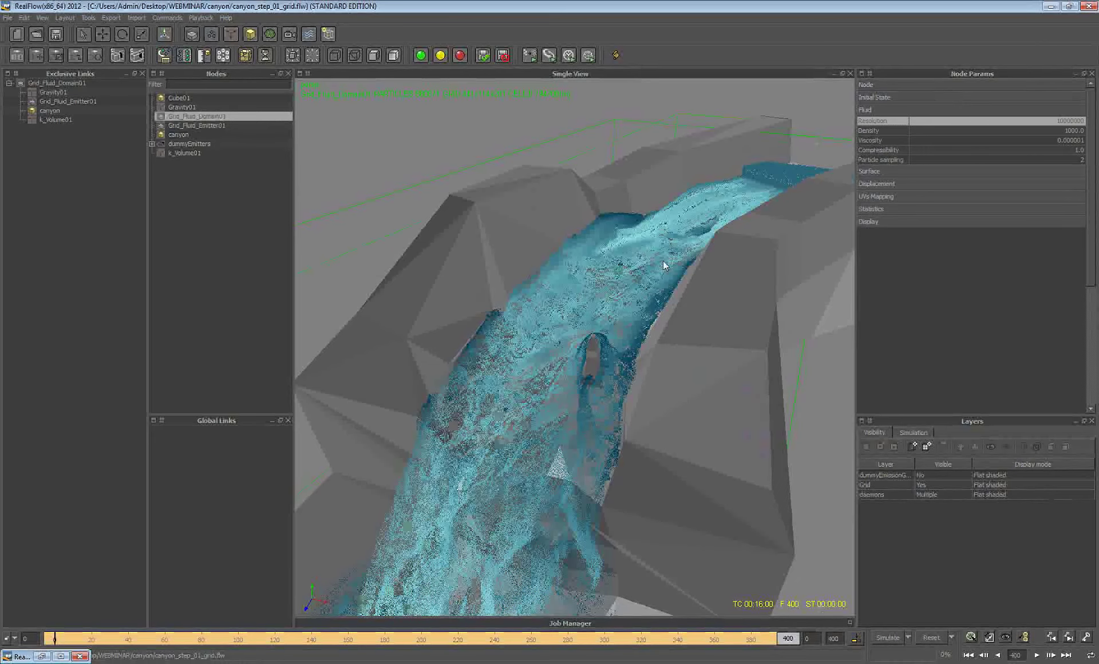
scroll(666, 261, up, 3)
scroll(624, 269, up, 5)
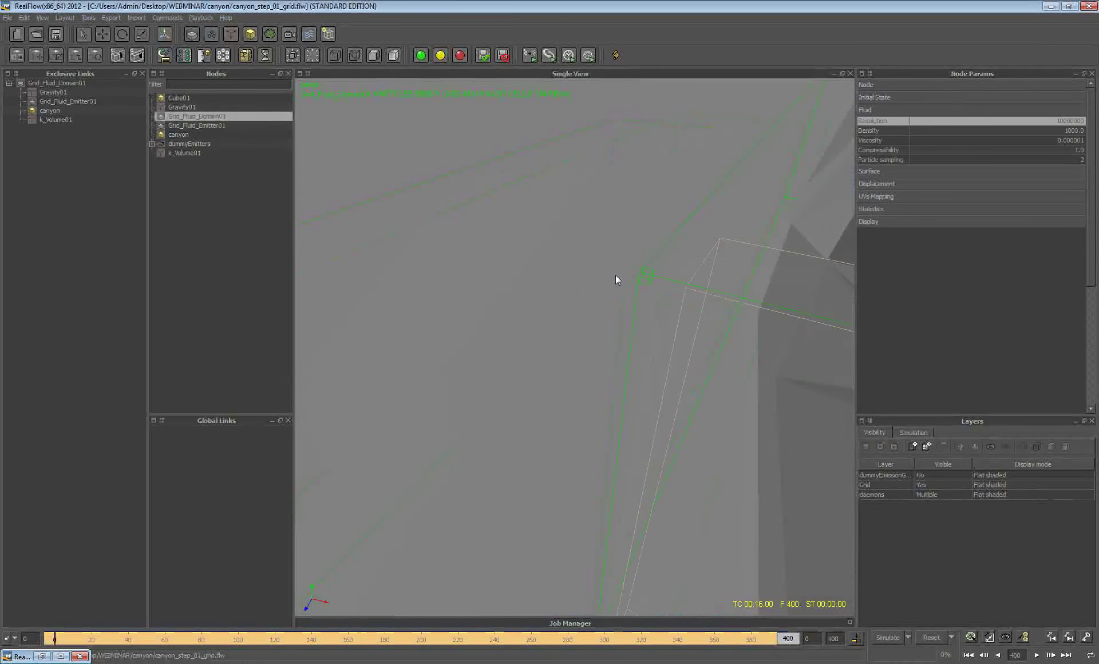
scroll(675, 282, up, 5)
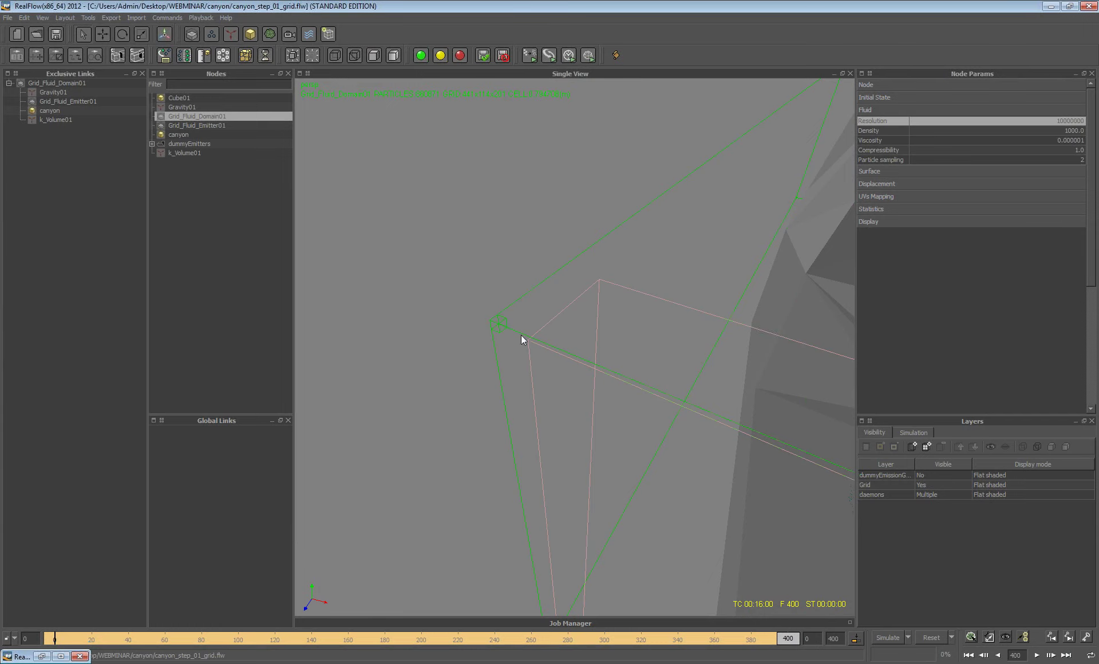
Enter 10000000 as Grid_Fluid_Domain01's Resolution and check the particle sampling of 2.
click(1070, 120)
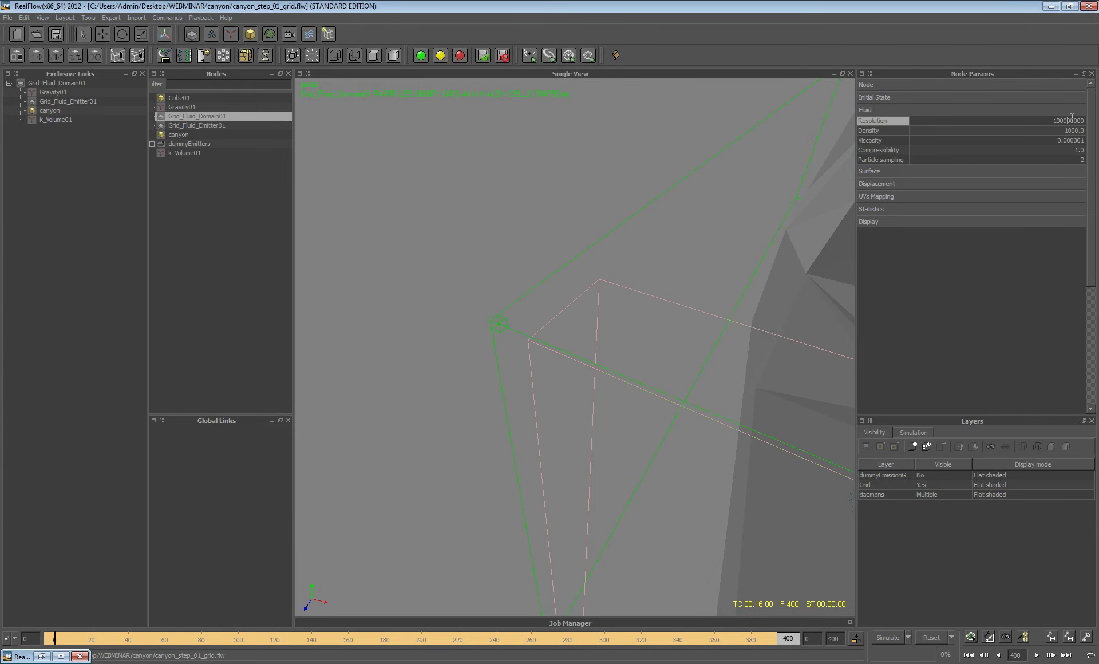
key(Return)
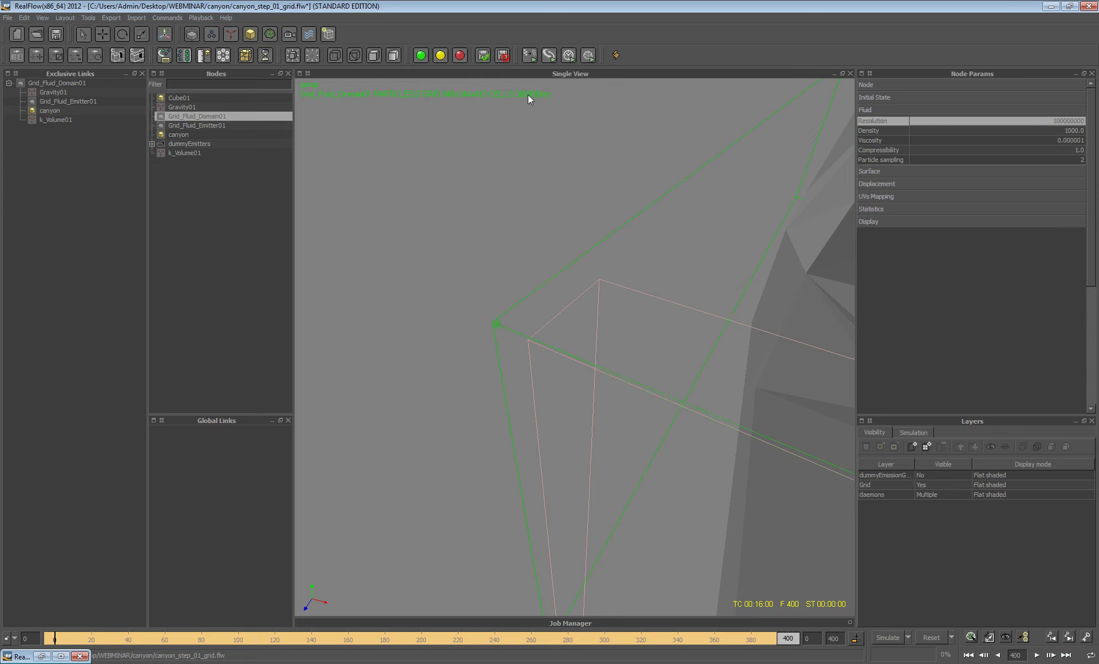
click(1063, 120)
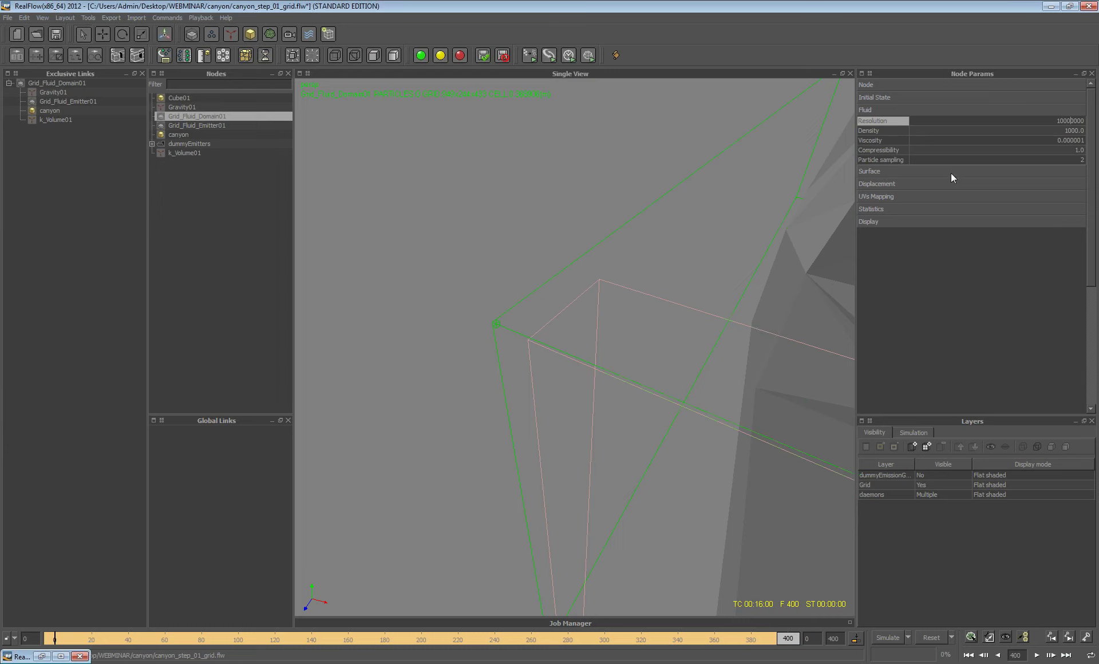
click(873, 150)
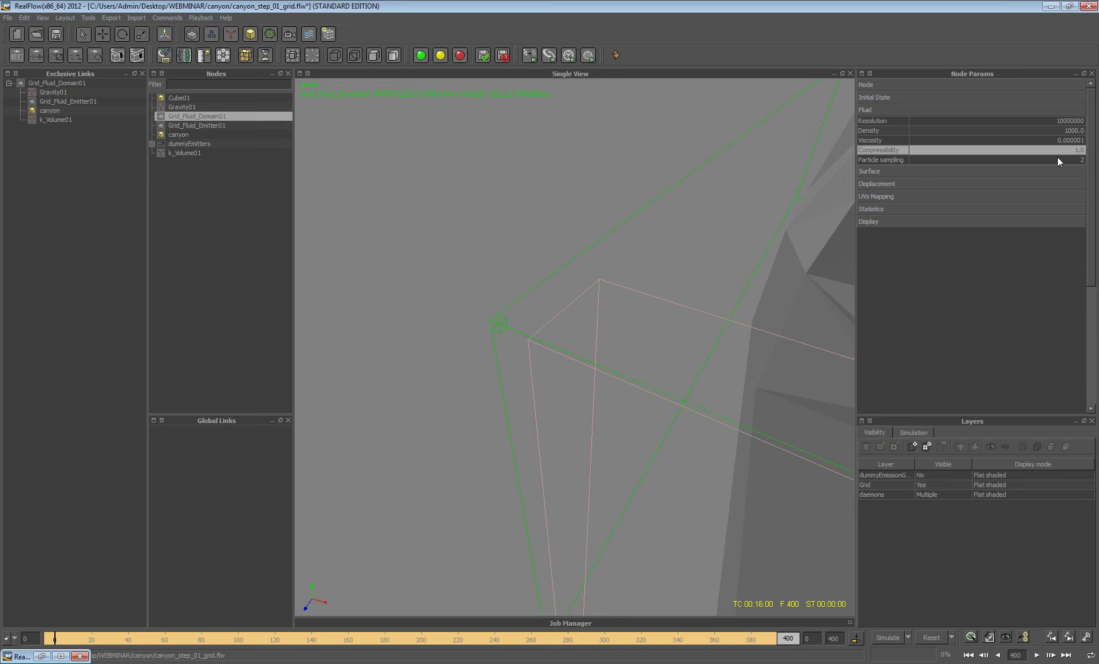
click(879, 159)
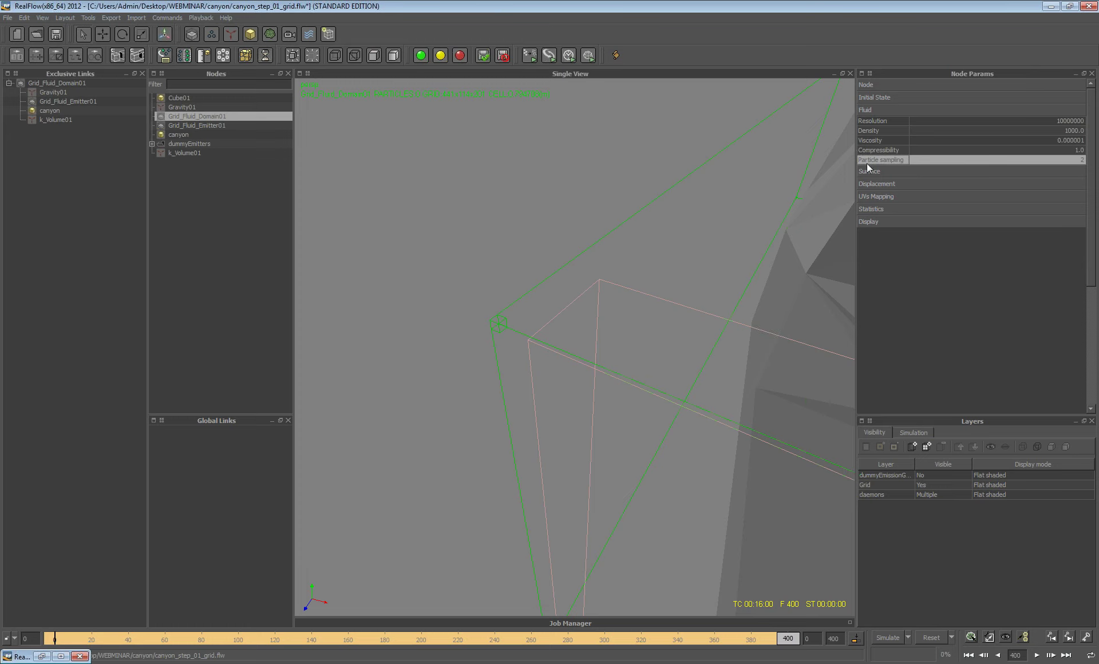
scroll(703, 232, down, 10)
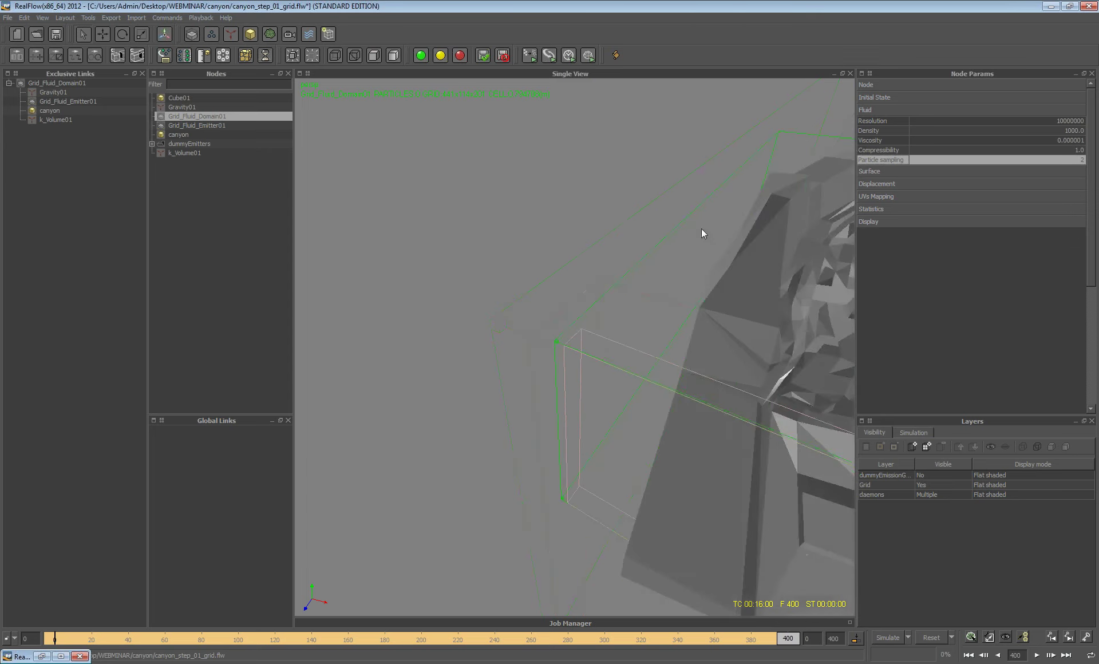
scroll(671, 291, up, 5)
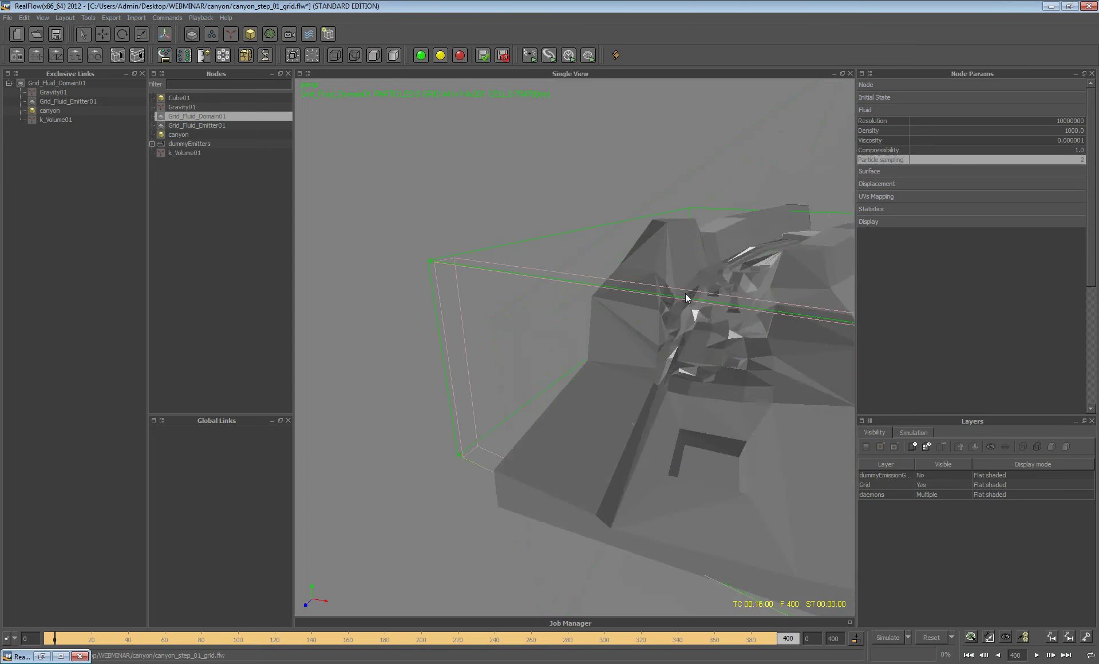
scroll(612, 274, down, 2)
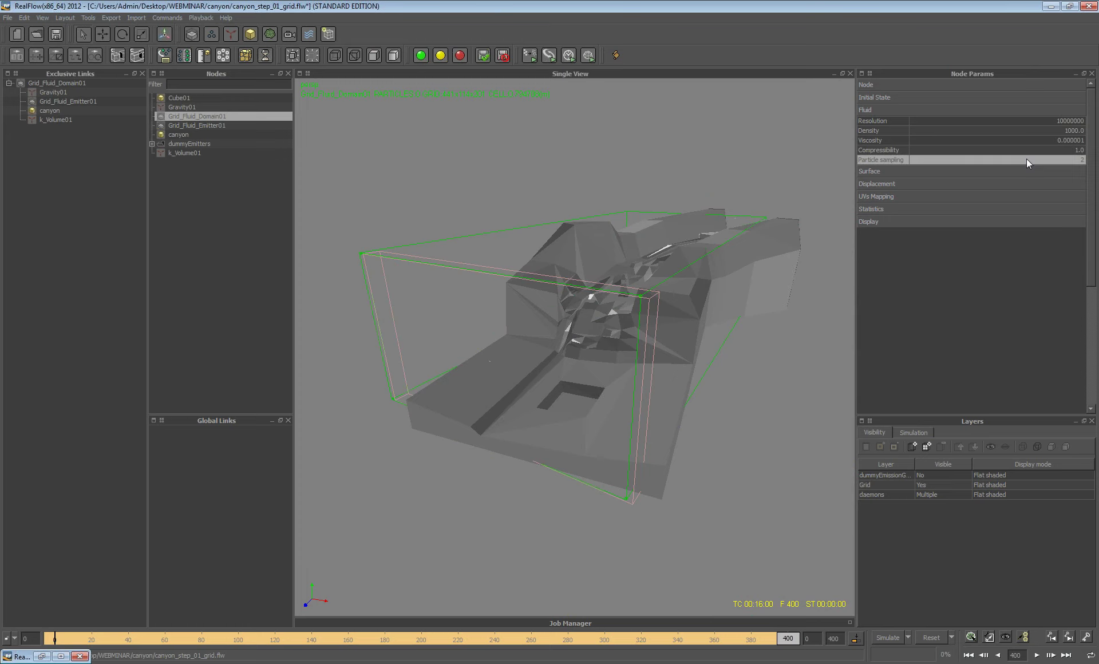
click(873, 170)
mouse_move(874, 171)
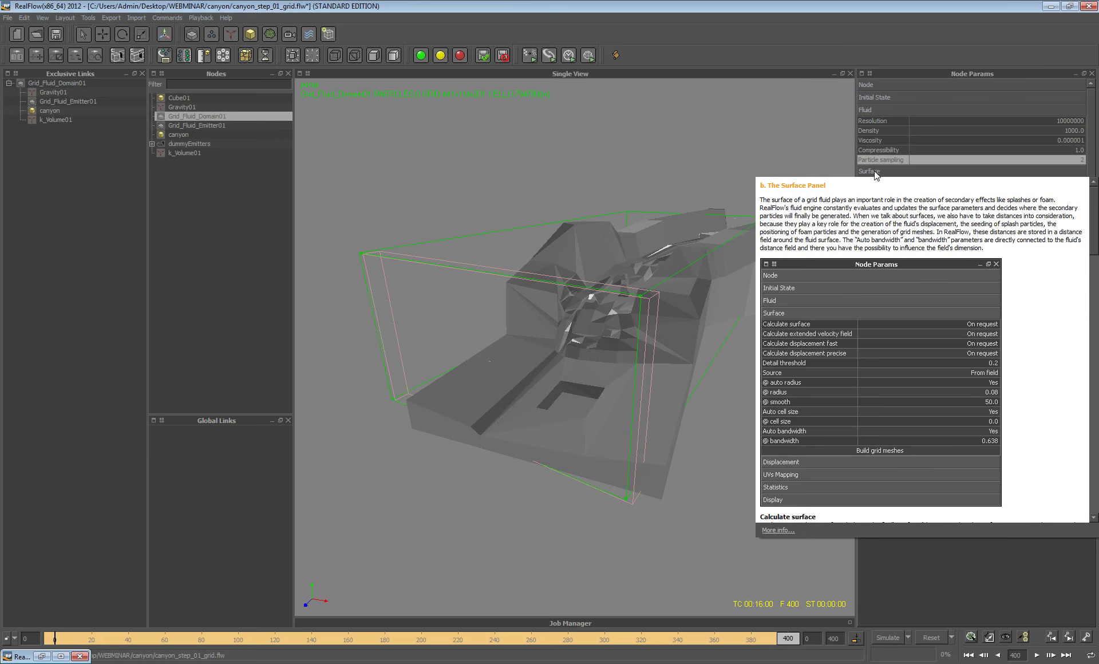
click(874, 171)
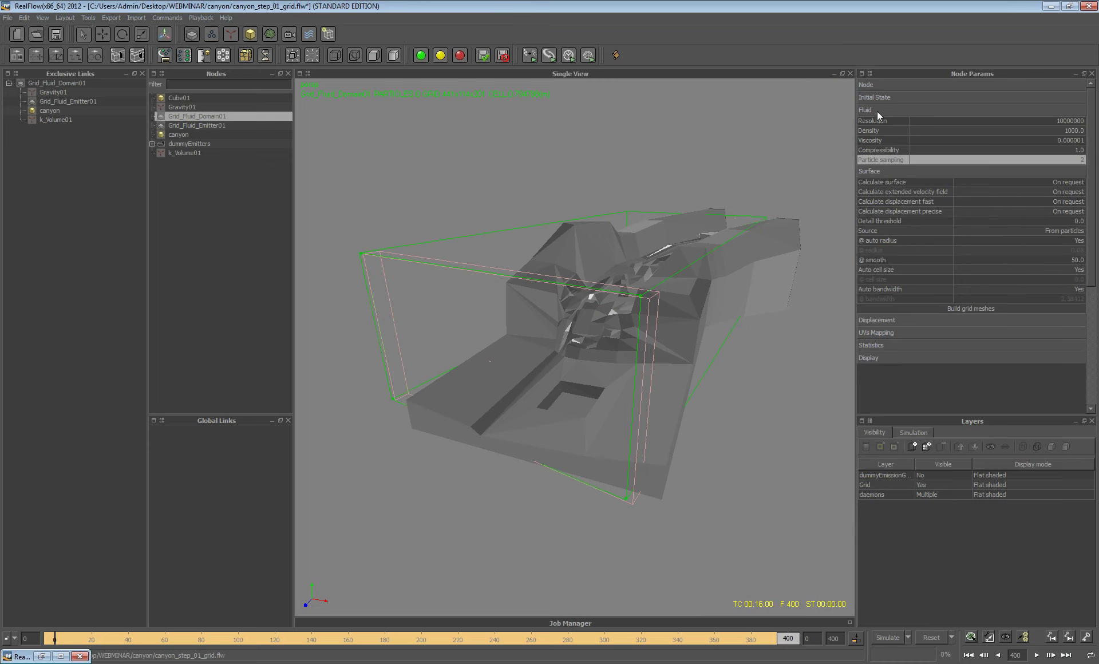
click(874, 121)
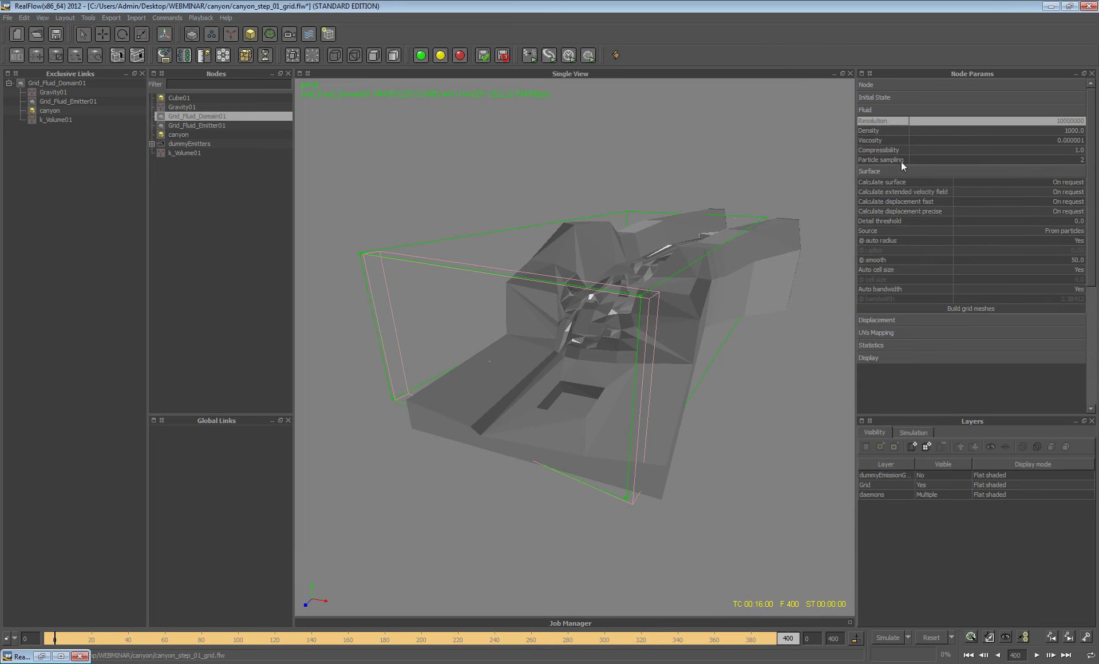
click(867, 171)
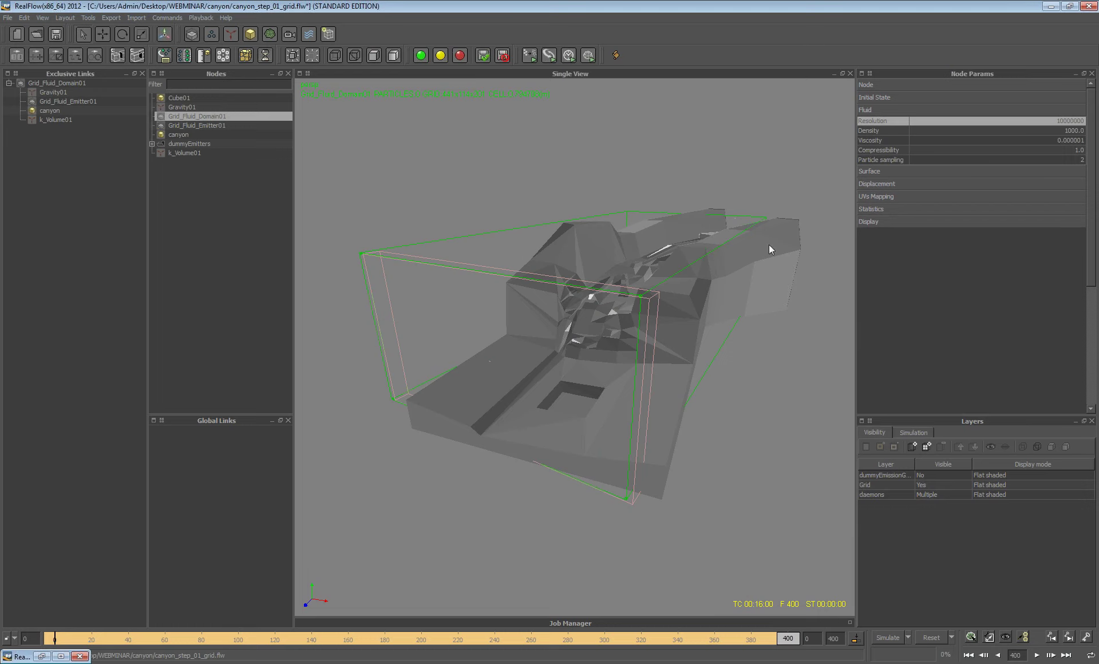
Expand Grid_Fluid_Domain01's Displacement section: calculation Never, quality 512, seed 4217, choppiness and white caps.
click(891, 184)
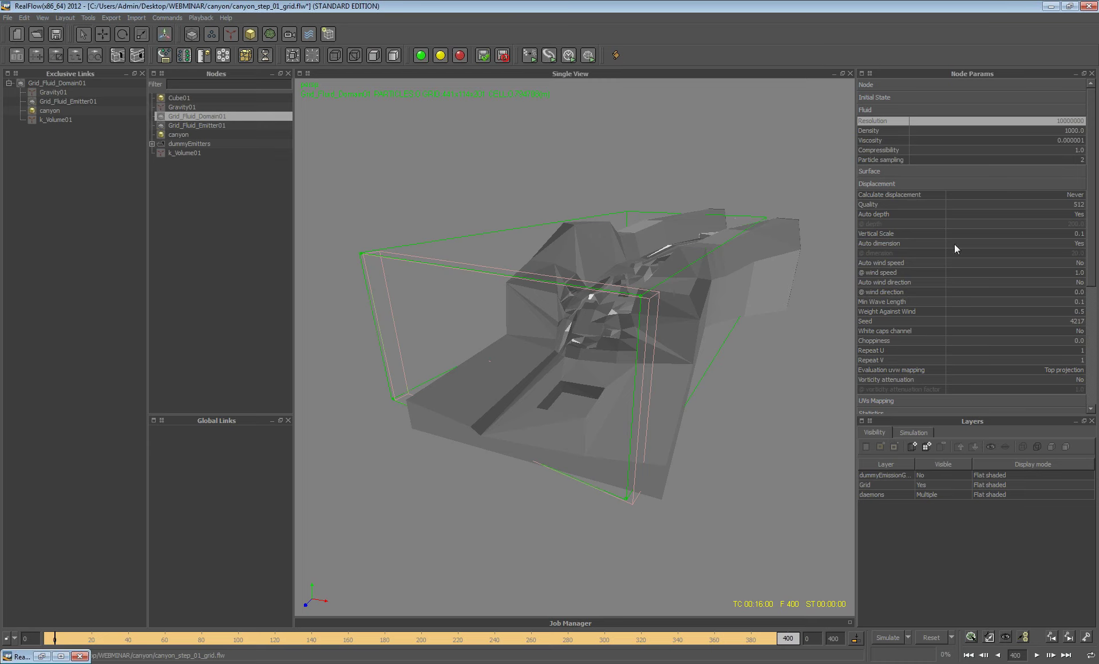
click(879, 342)
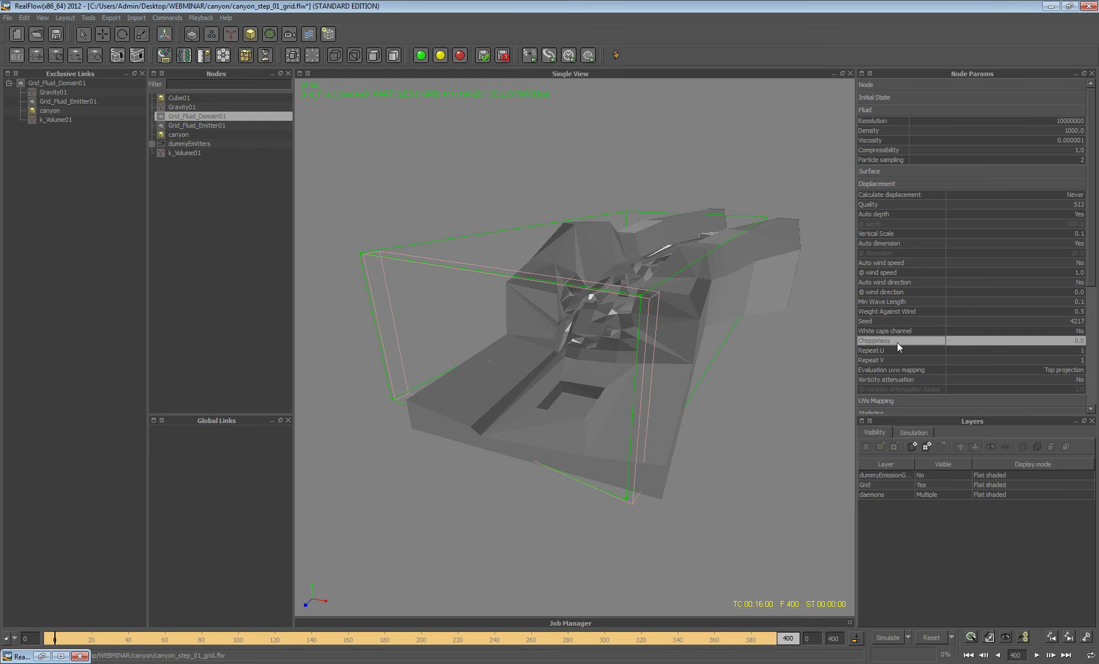
click(877, 331)
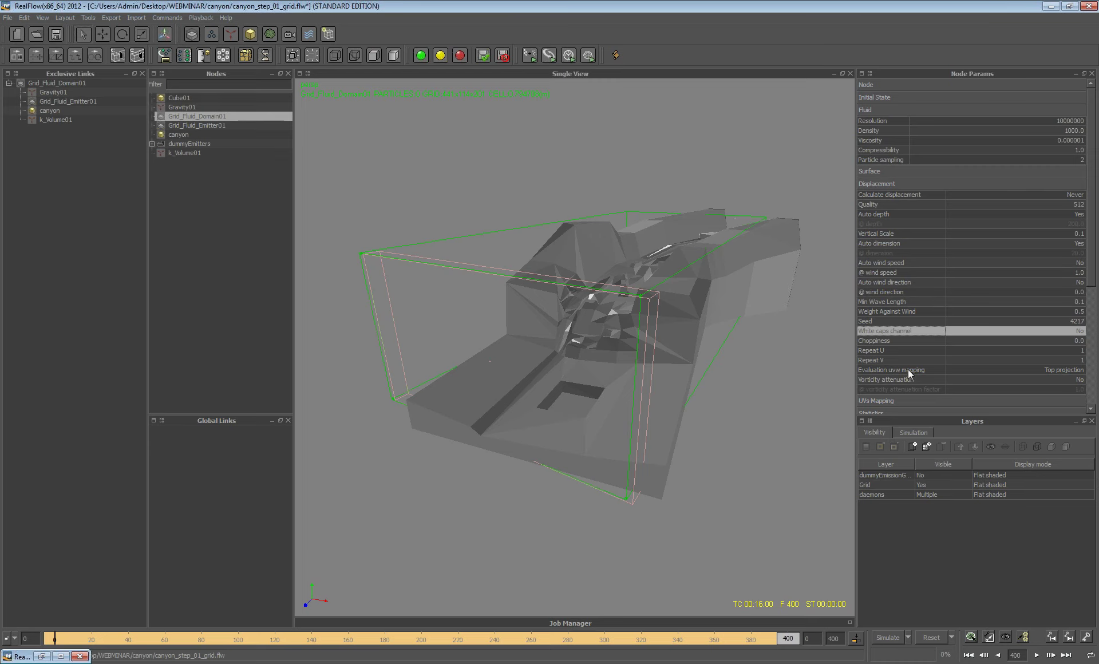
scroll(1086, 281, down, 4)
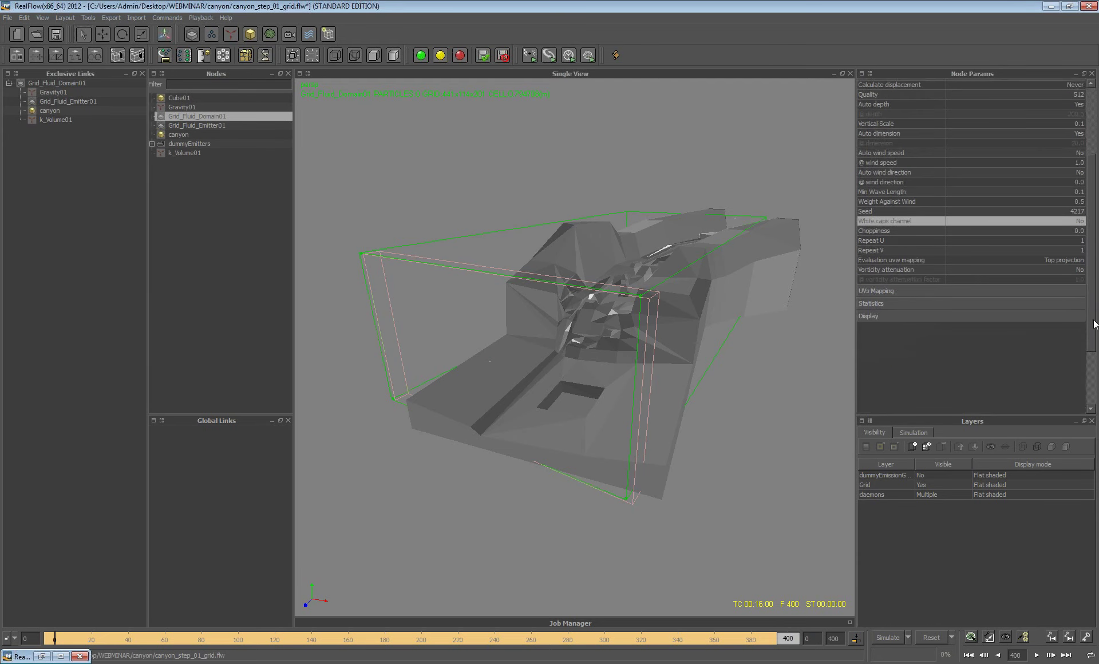
scroll(976, 187, up, 4)
Collapse Displacement, keep UVs Mapping Mode on Top projection, and fold the UVs Mapping section away.
click(914, 184)
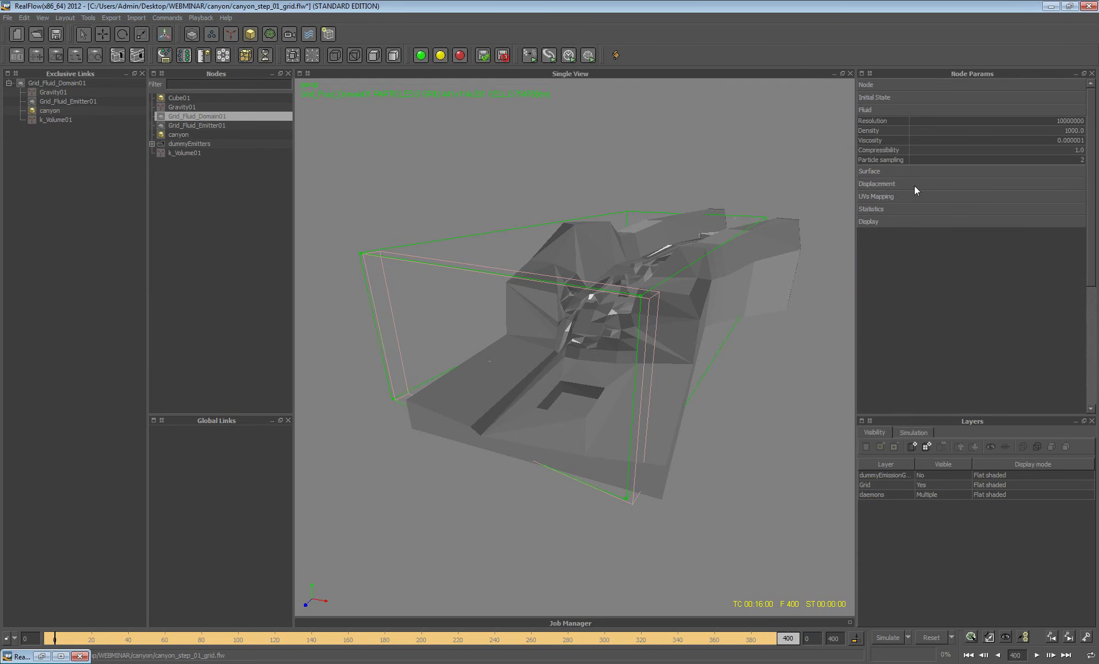
click(883, 197)
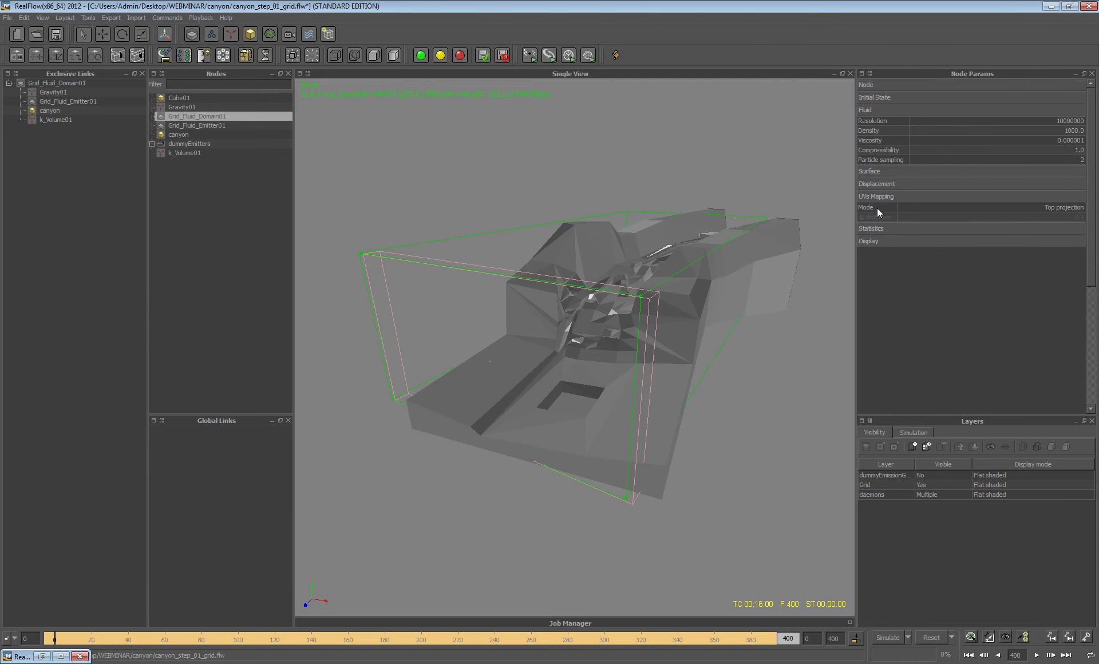
click(1082, 208)
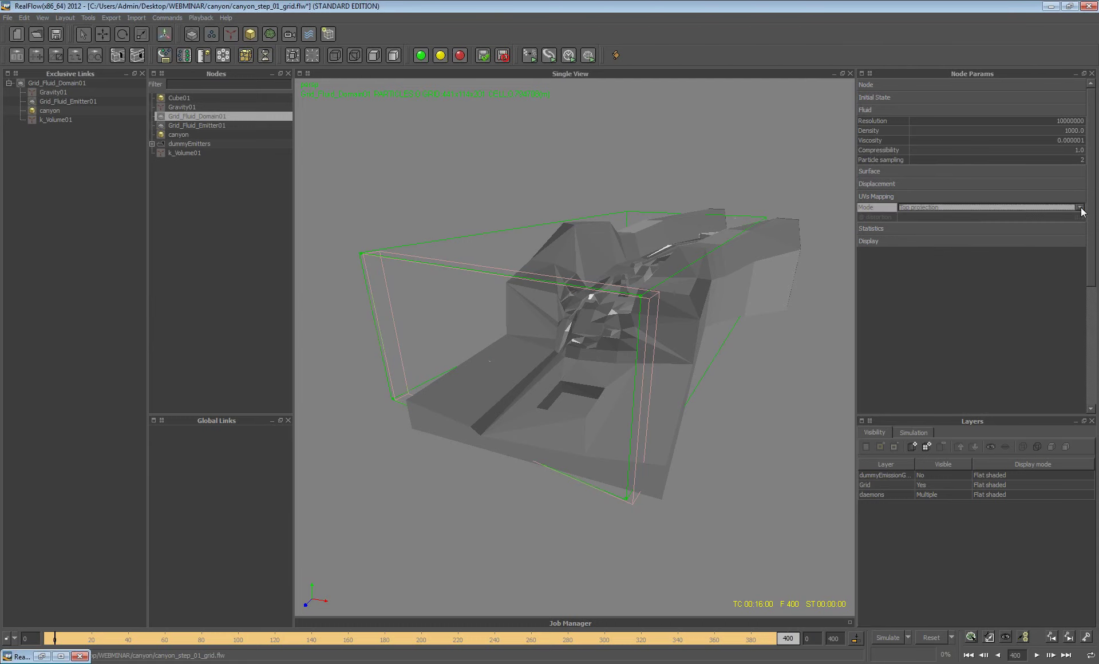
click(1081, 209)
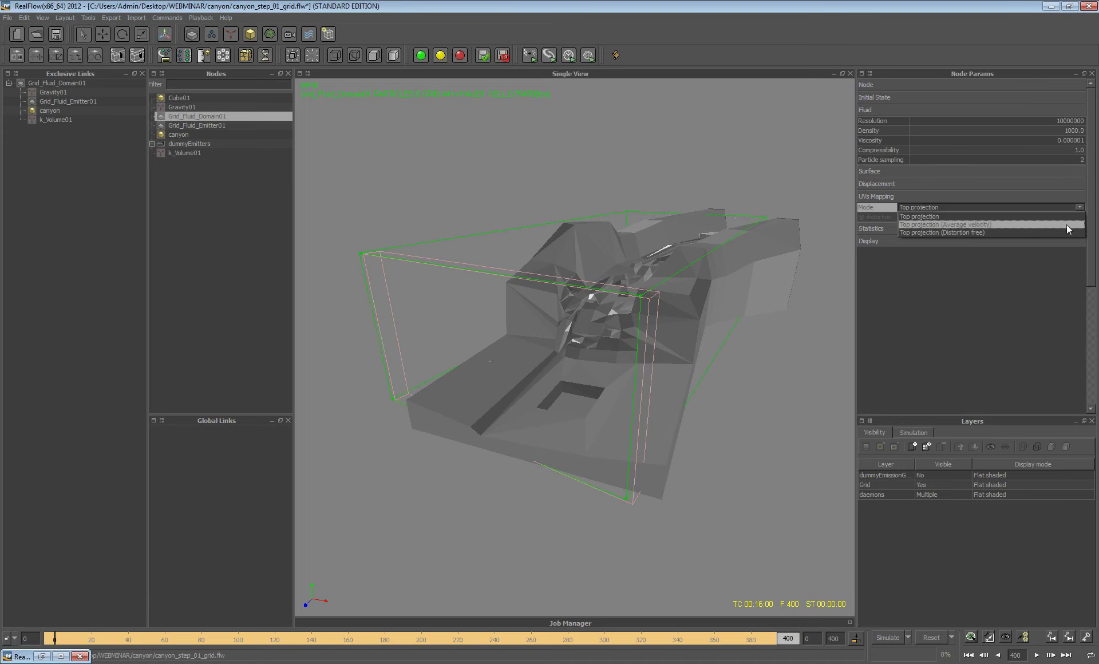
click(972, 198)
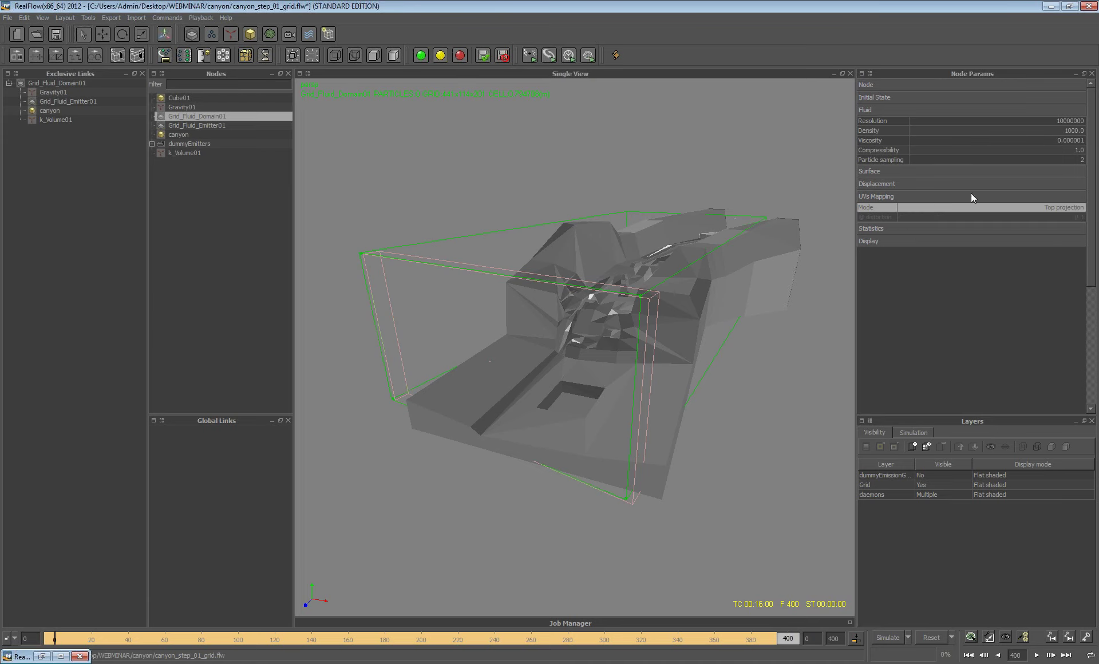
click(880, 197)
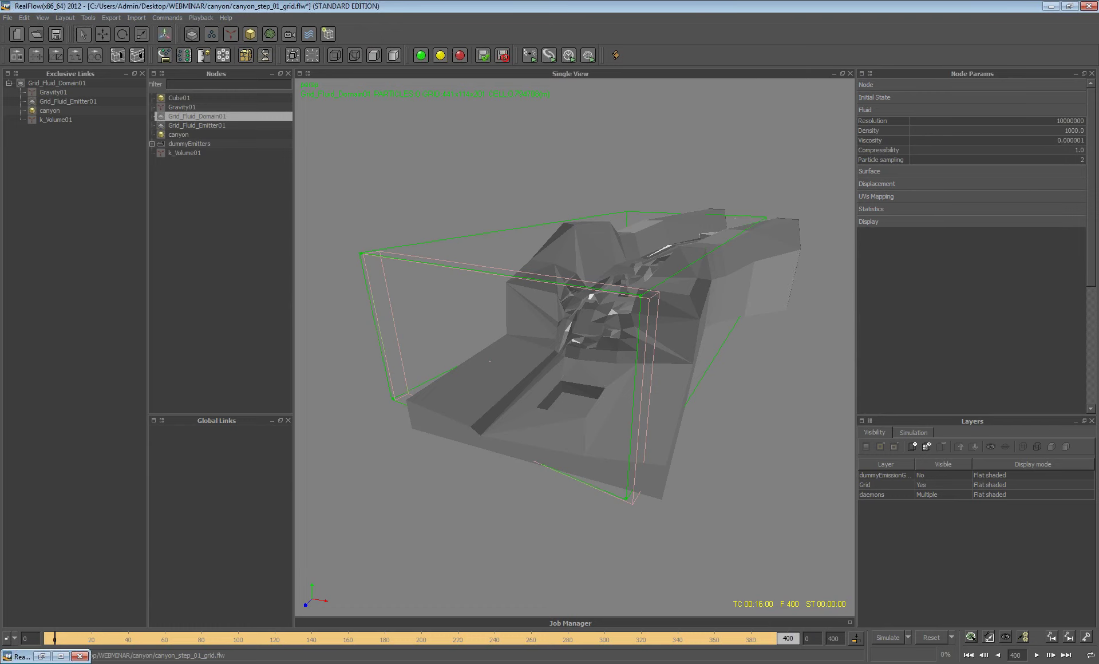
Play the GridDomain_lo preview in QuickTime and scrub back to around frames 483 and 431.
right_click(17, 656)
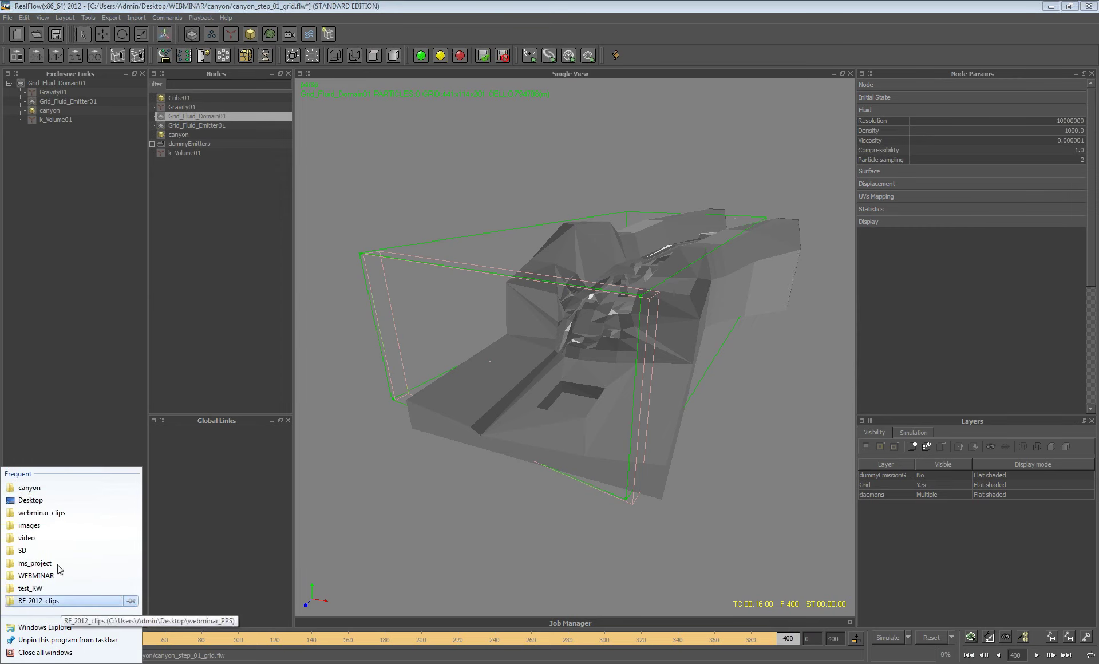
click(90, 421)
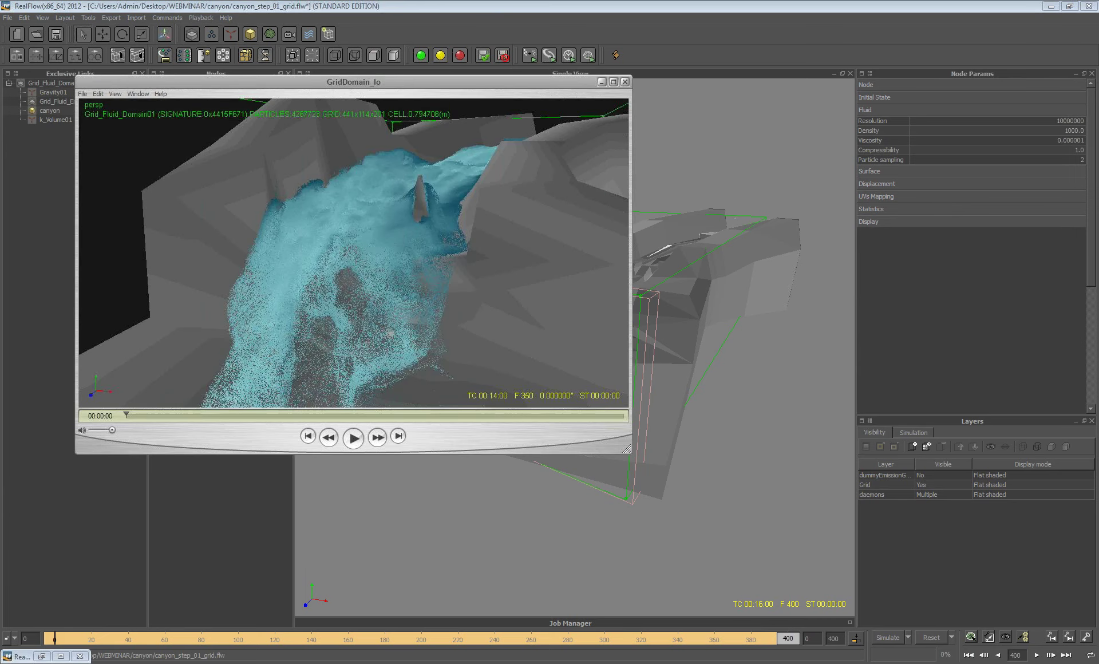
click(353, 438)
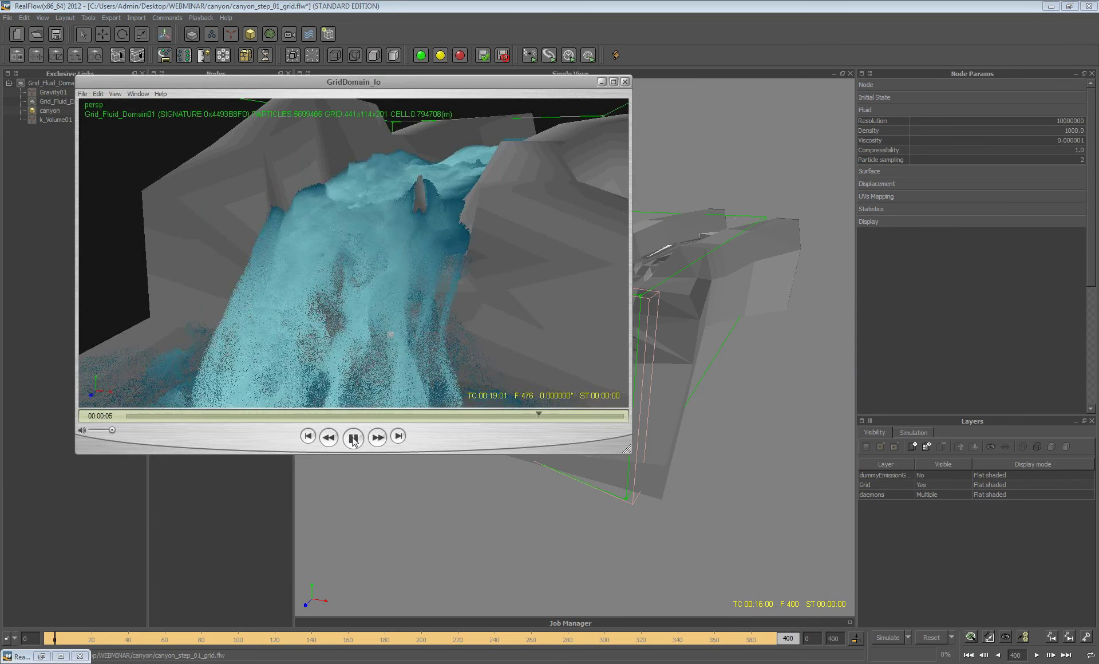
drag(614, 415, 561, 415)
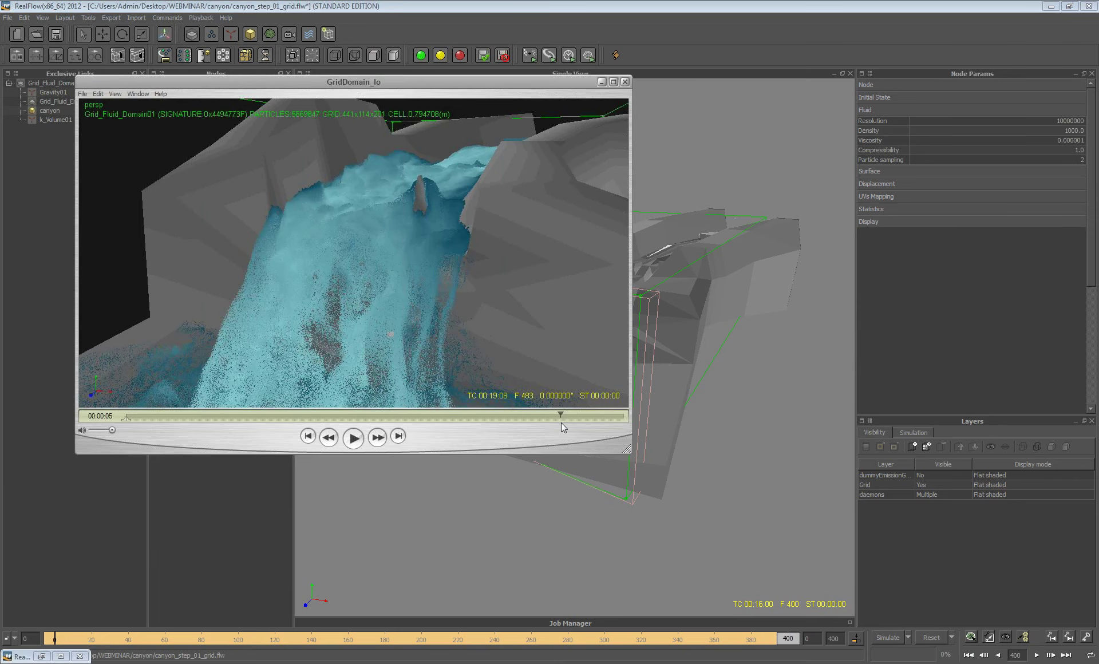
mouse_move(561, 423)
mouse_down()
mouse_move(383, 428)
mouse_move(528, 403)
mouse_move(127, 440)
mouse_move(585, 429)
mouse_up()
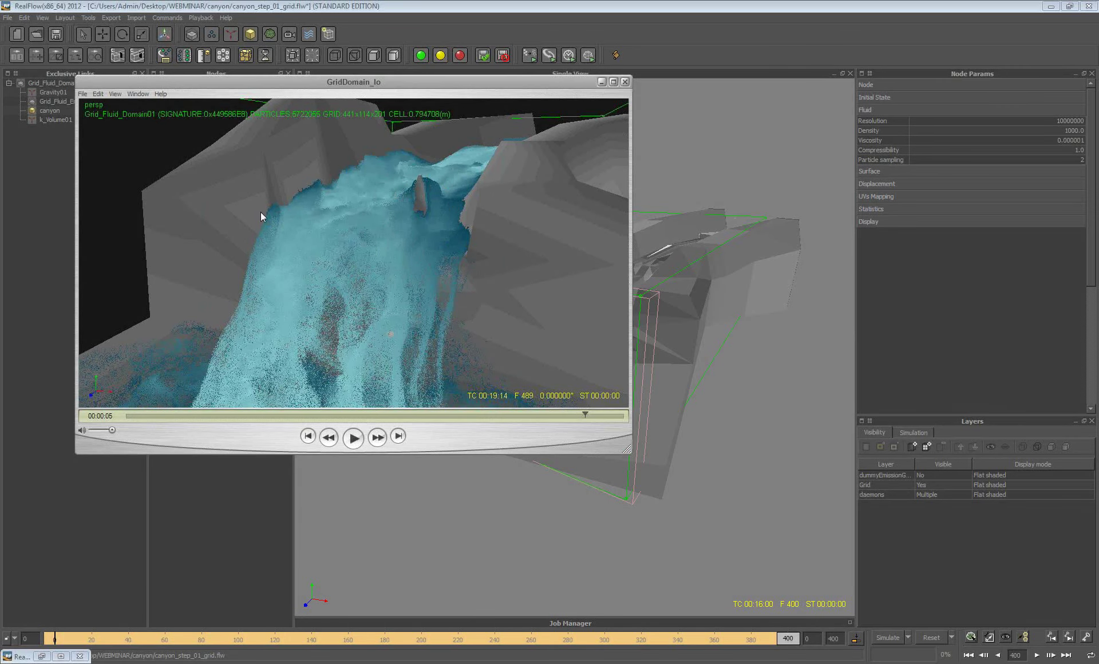
Close GridDomain_lo, then play and scrub the canyon_hi_pxy preview to around frames 908–940 and close it.
click(624, 81)
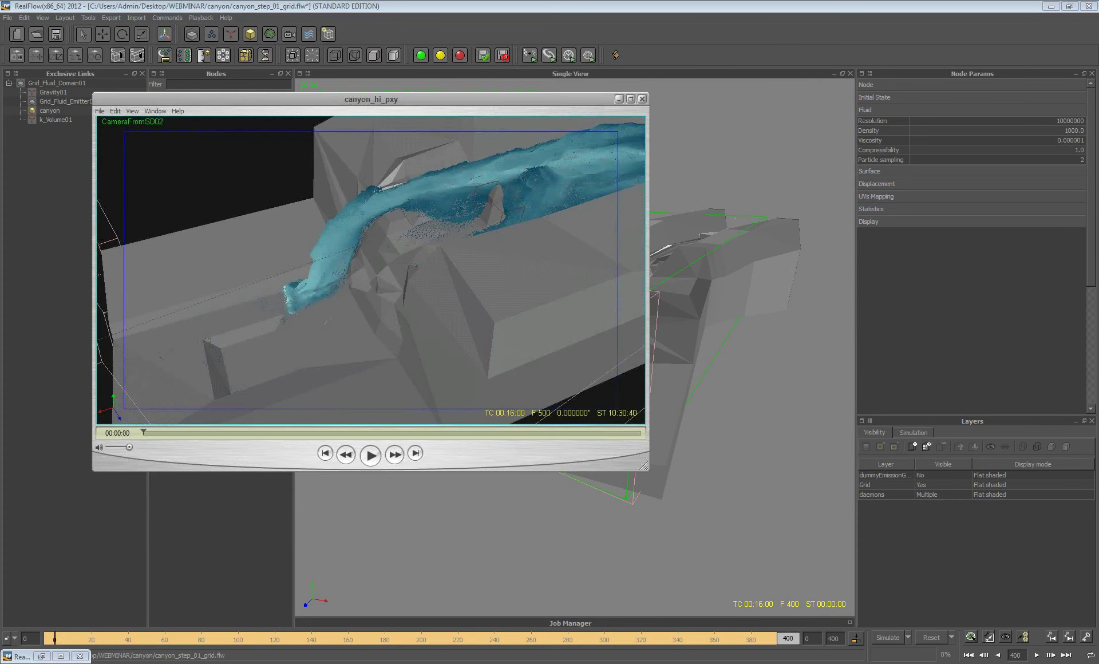
click(369, 455)
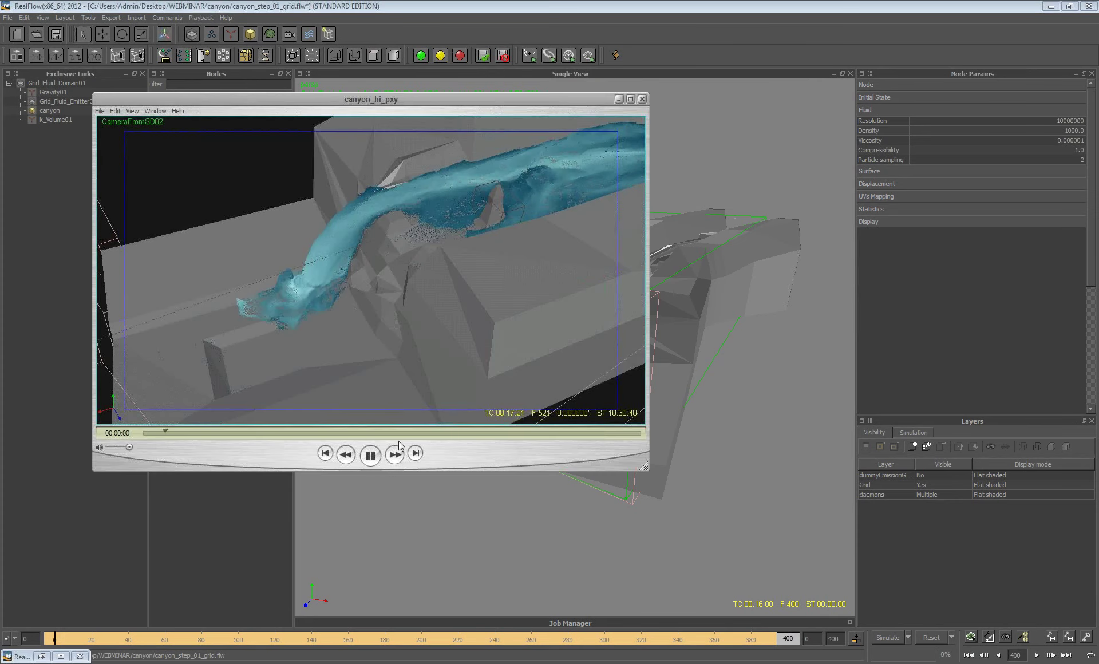
drag(262, 433, 626, 433)
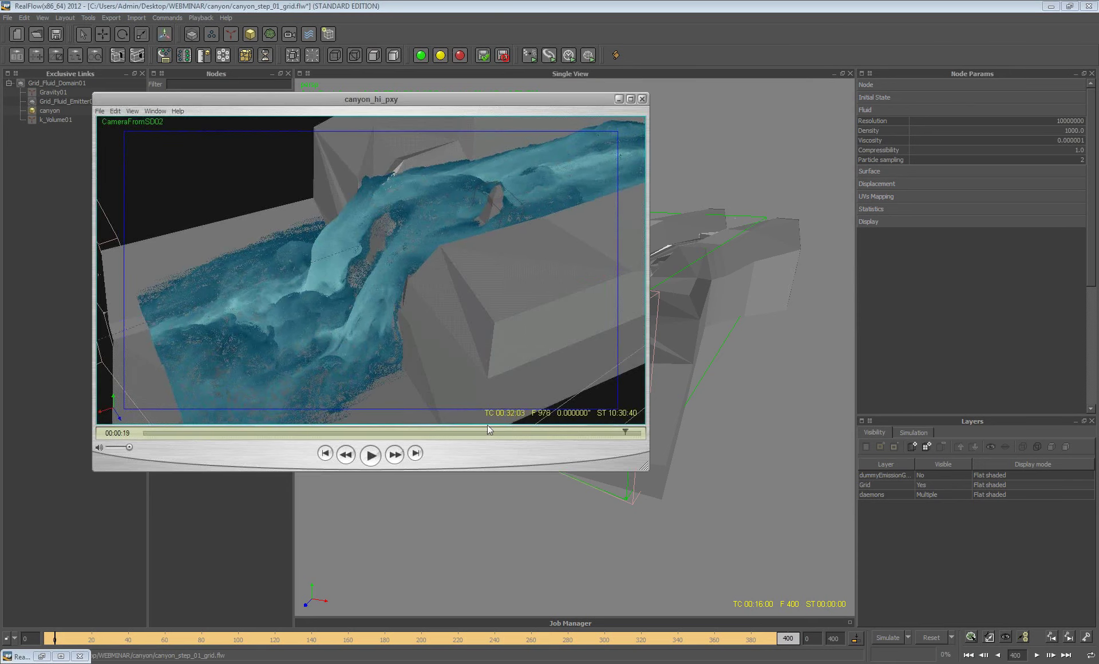
drag(605, 434, 550, 434)
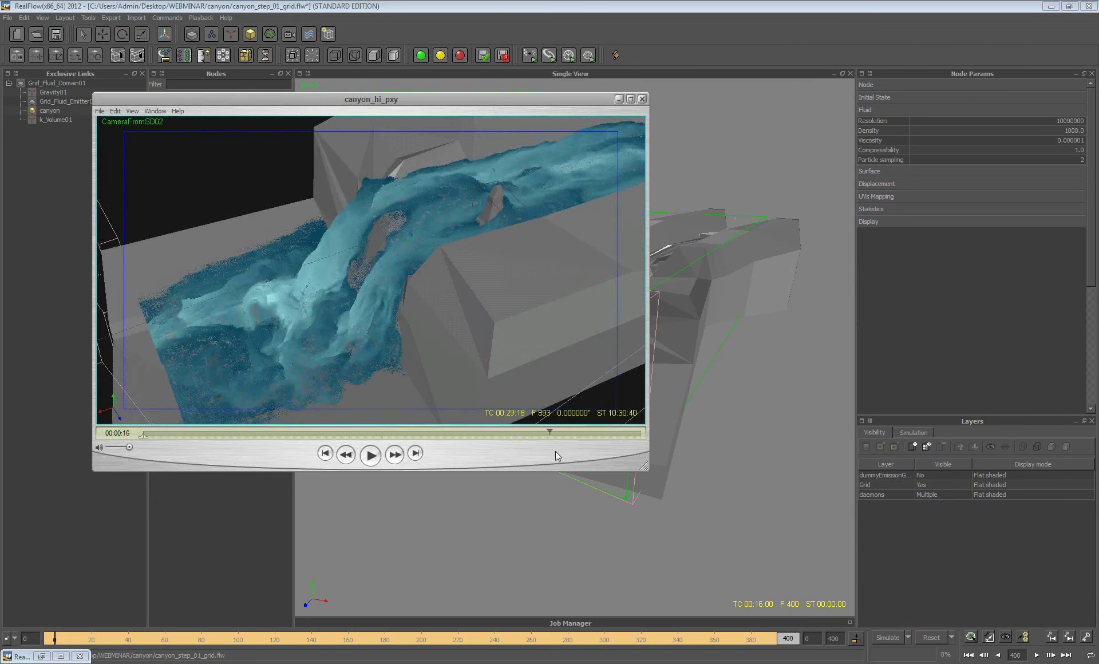
click(642, 99)
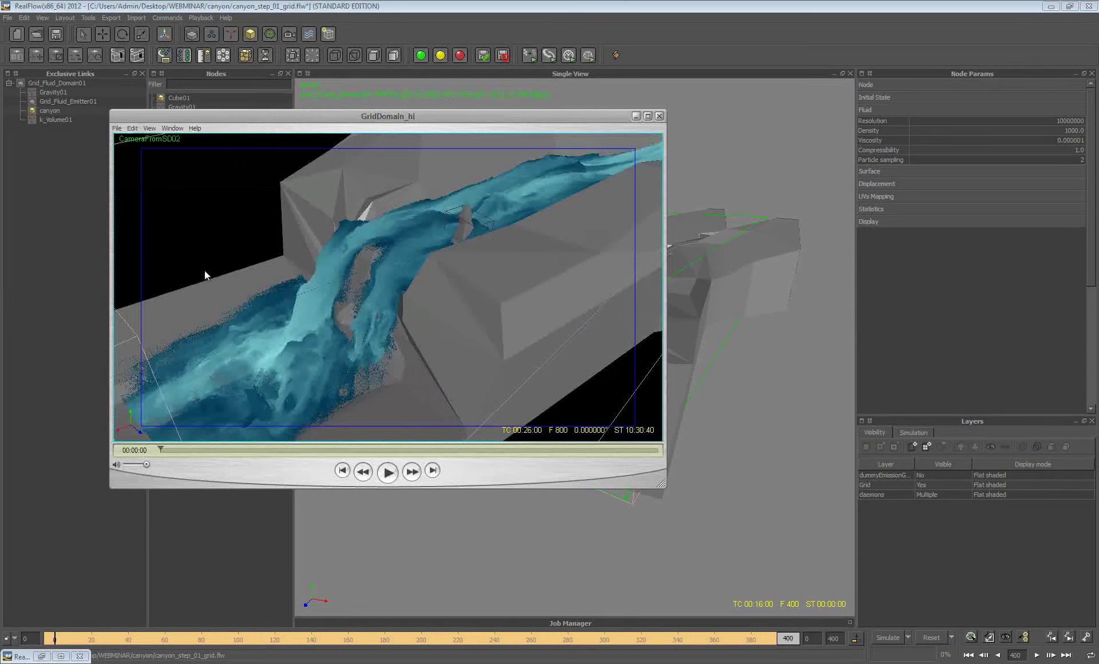
Scrub the GridDomain_hi preview forward to frames 932 and 937.
click(176, 450)
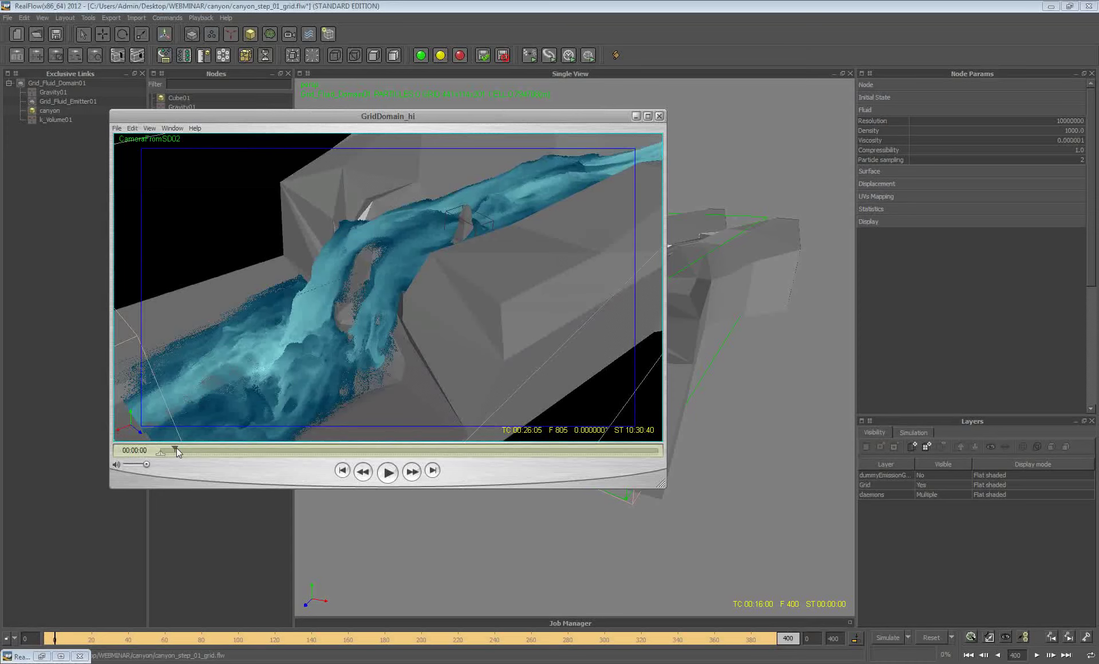
drag(176, 450, 505, 450)
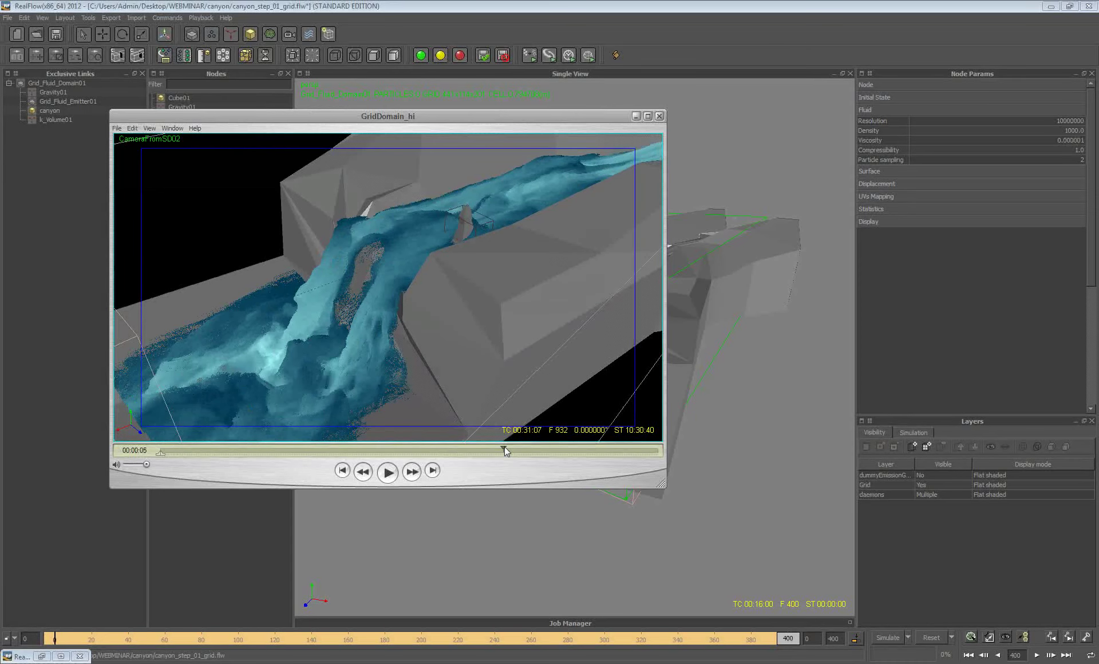
drag(505, 450, 542, 450)
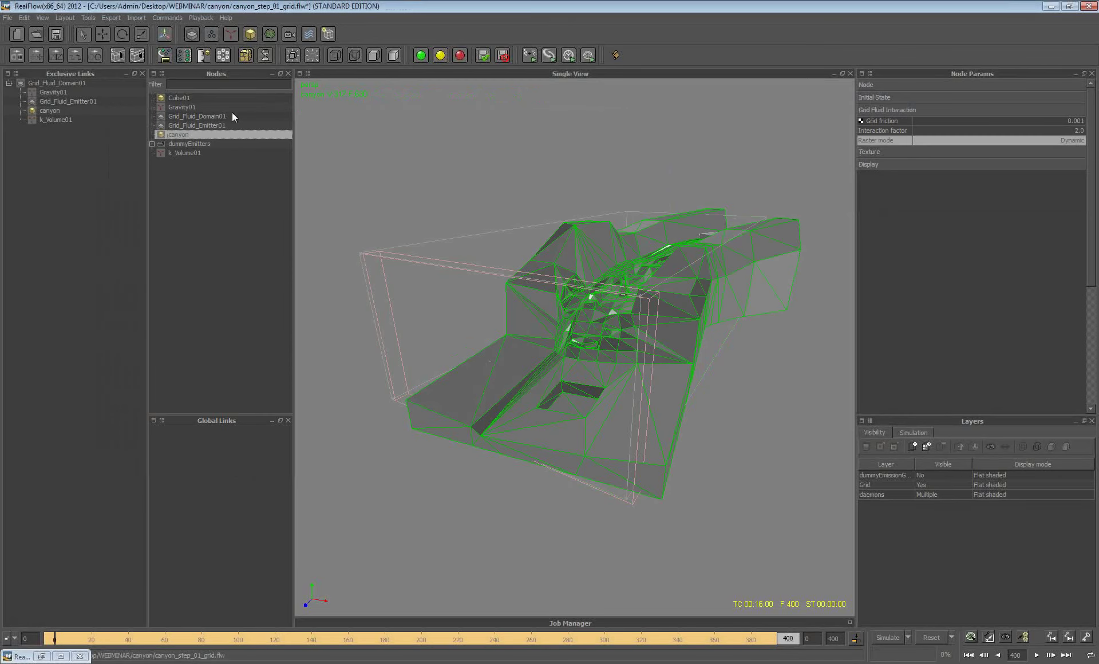
Select Grid_Fluid_Domain01 and keep its Node simulation mode on Cache.
click(216, 116)
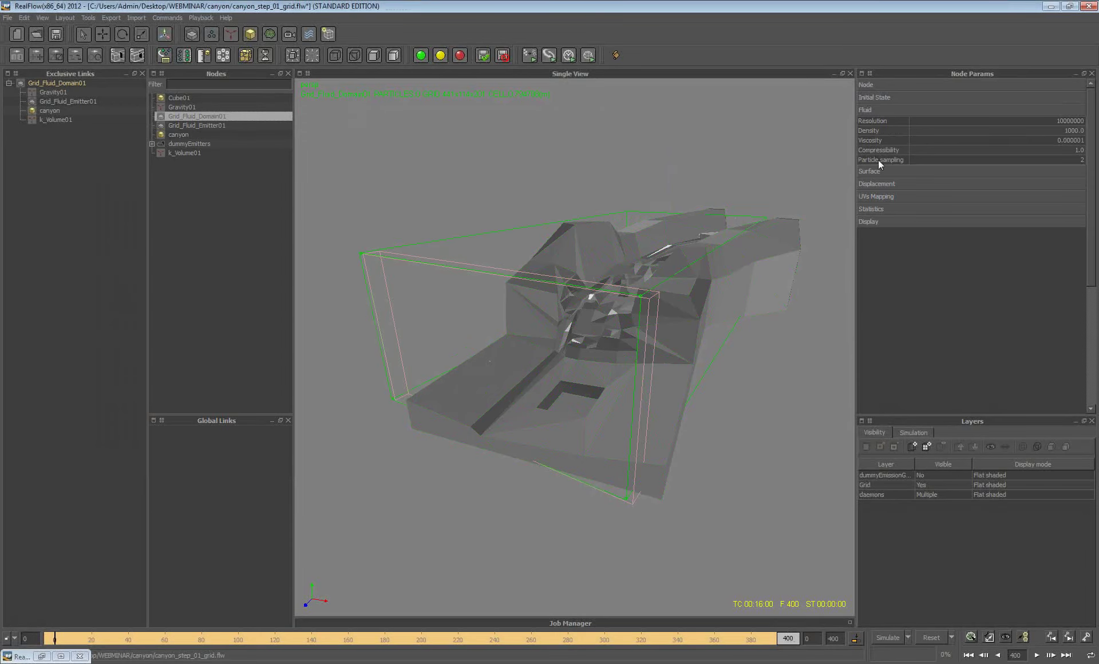
click(990, 85)
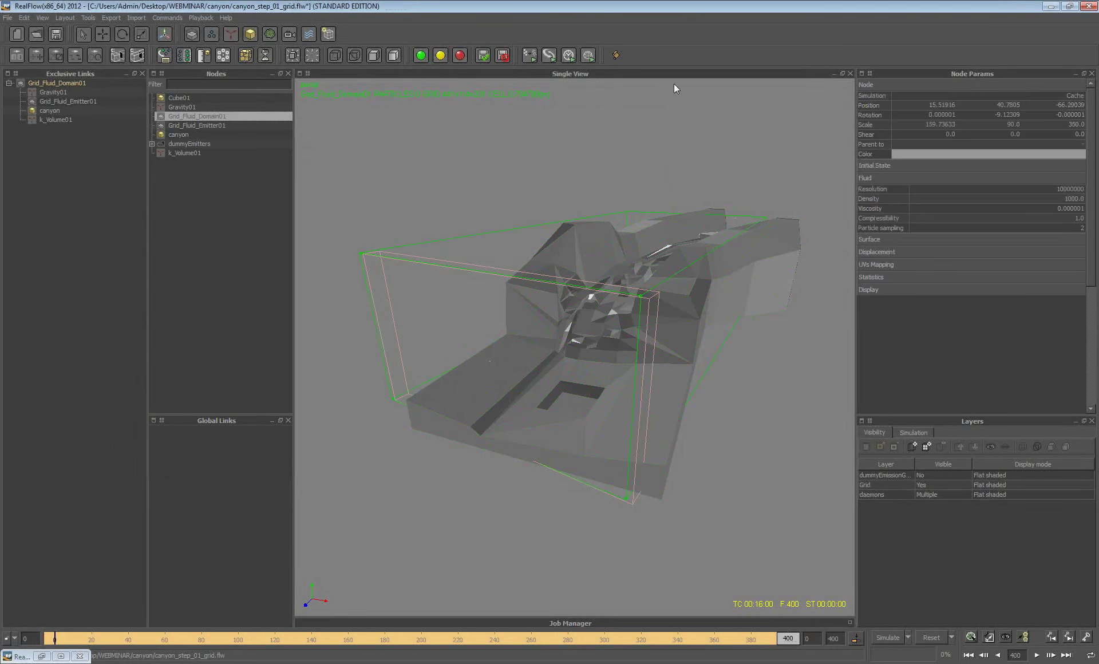
click(1076, 95)
click(1070, 96)
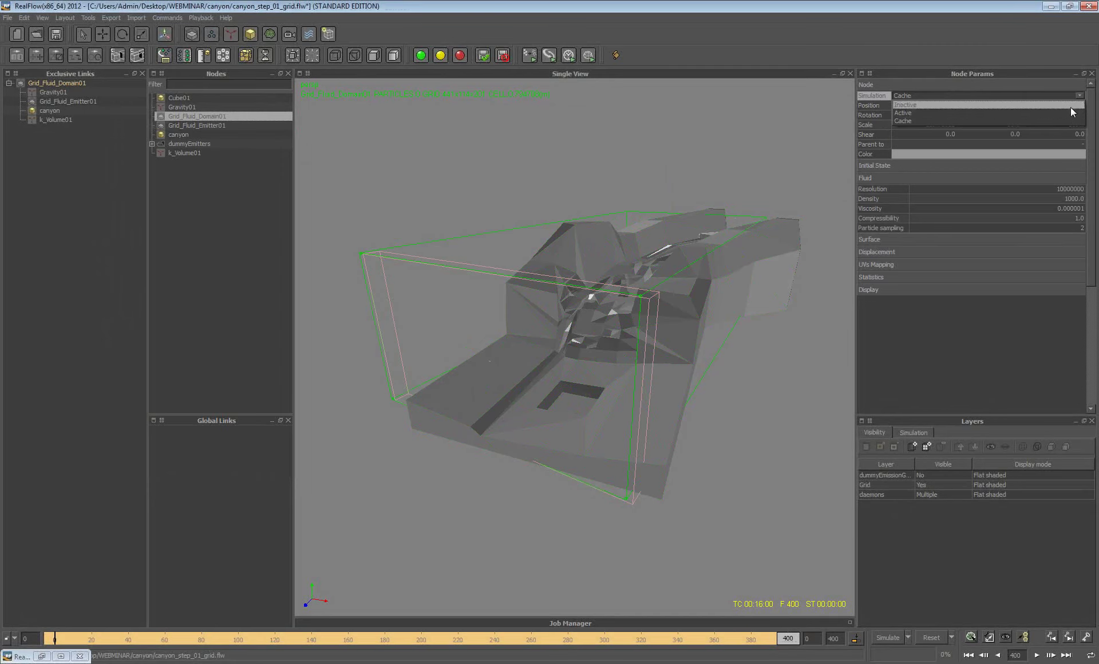
click(1066, 120)
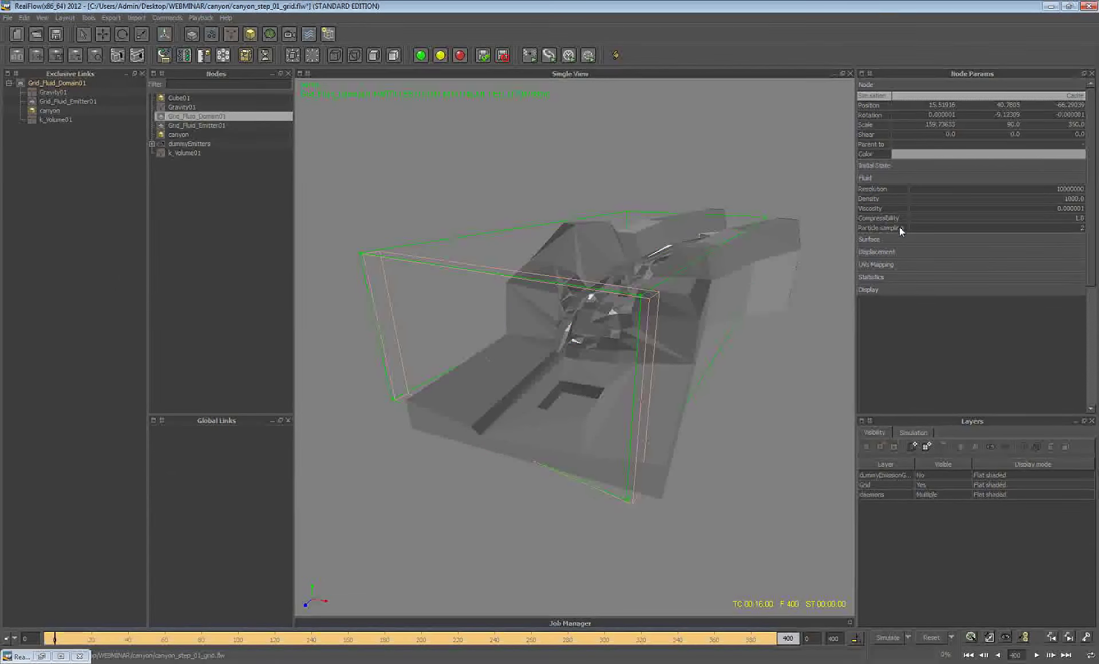
Set the domain's Calculate displacement option to Use cache.
click(935, 259)
click(1066, 263)
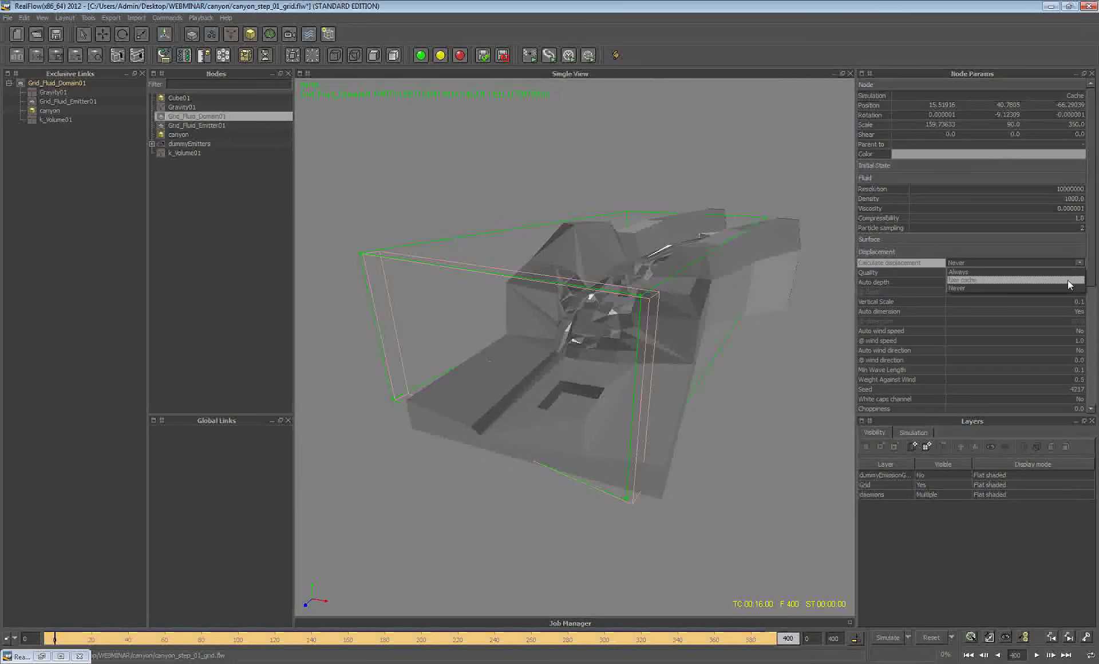
click(1067, 279)
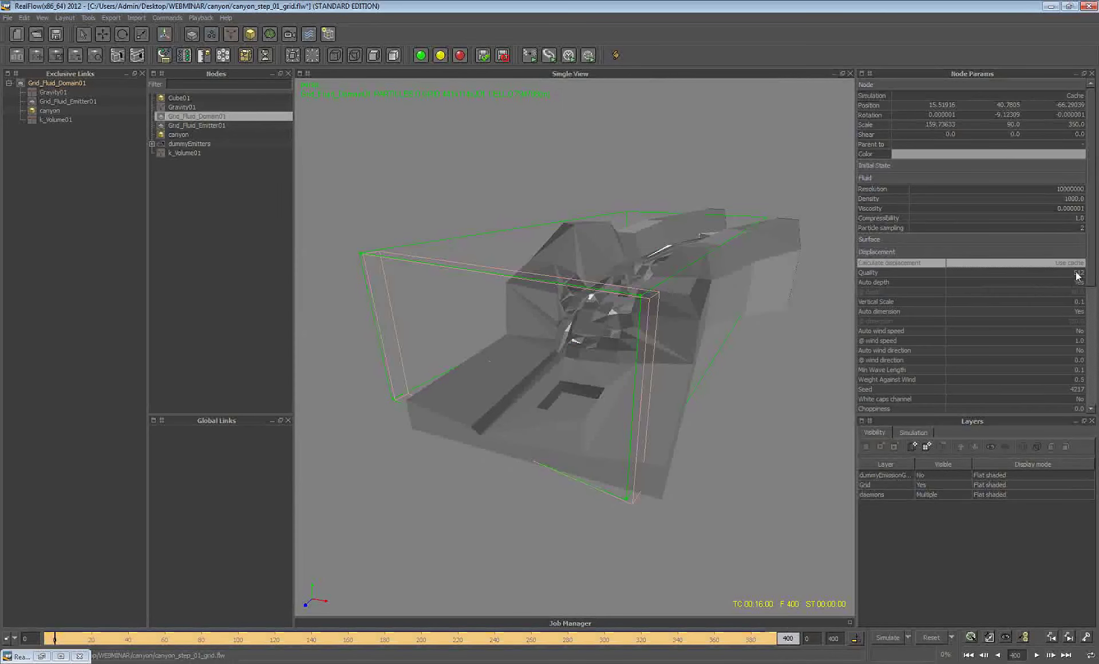
click(1081, 267)
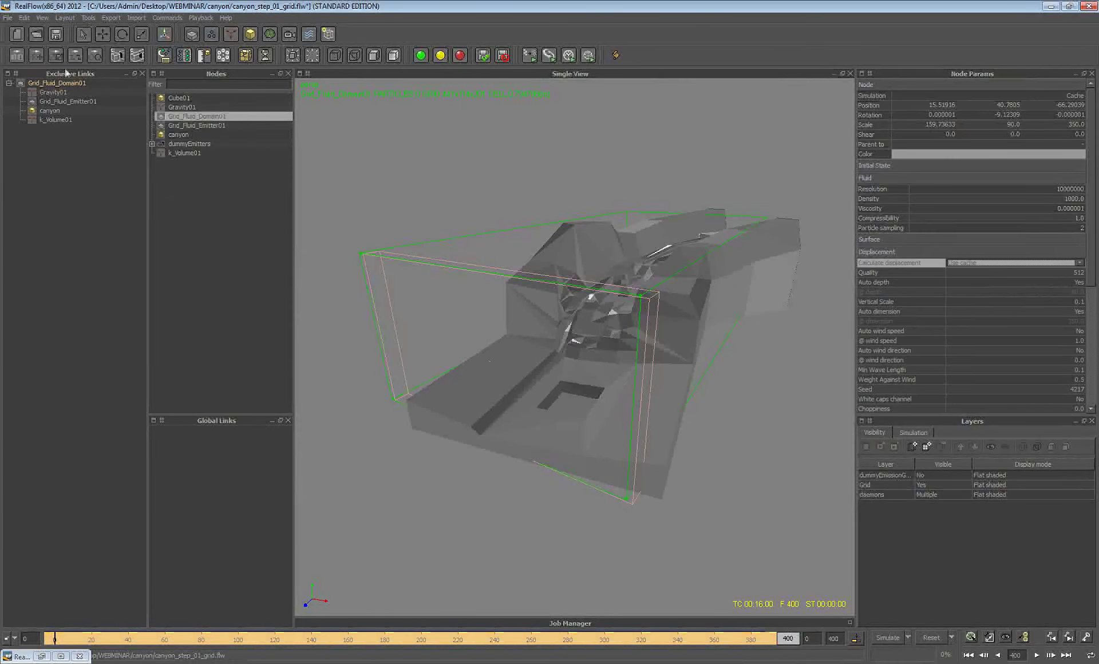
click(8, 18)
Load canyon_step_02_surface.flw from the recent workspaces, discarding the current scene.
mouse_move(90, 166)
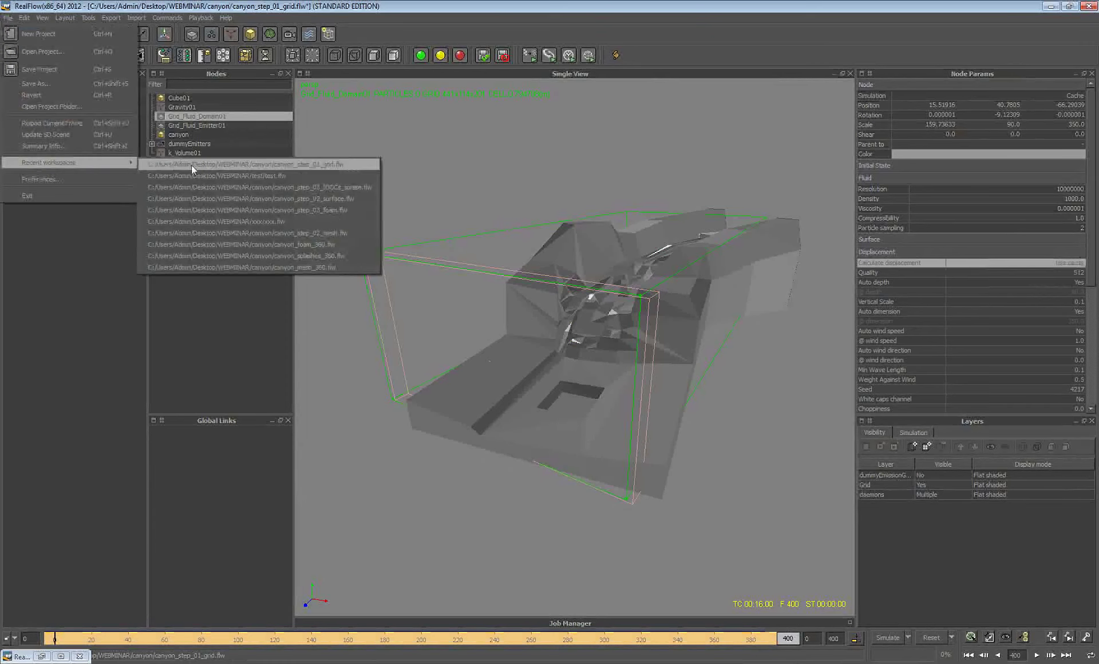
click(201, 187)
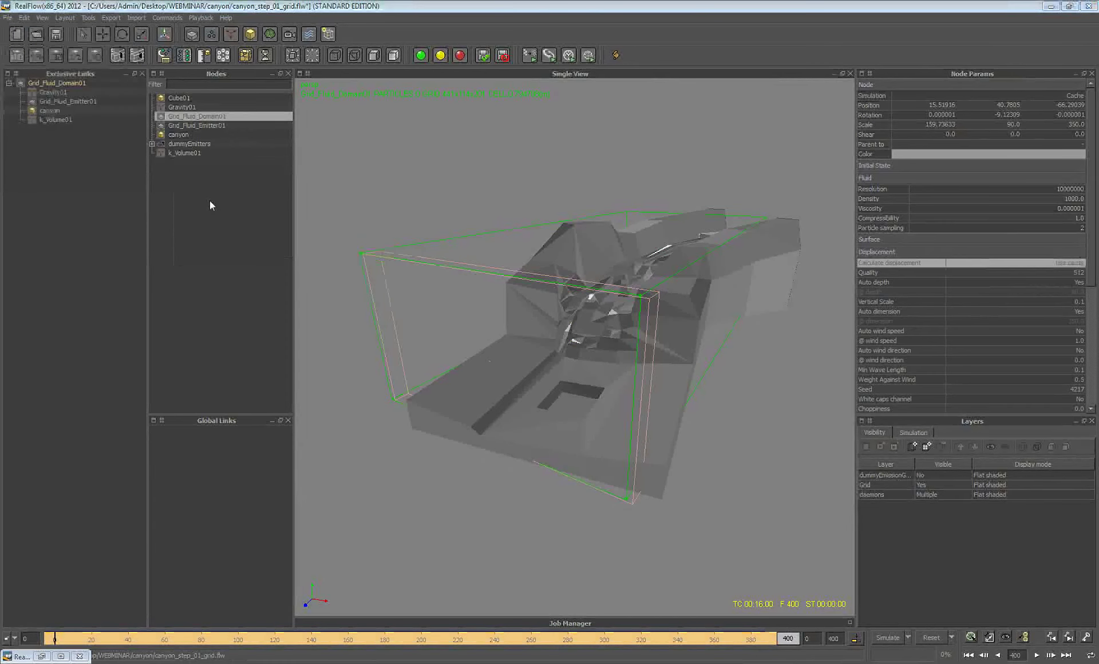
click(517, 346)
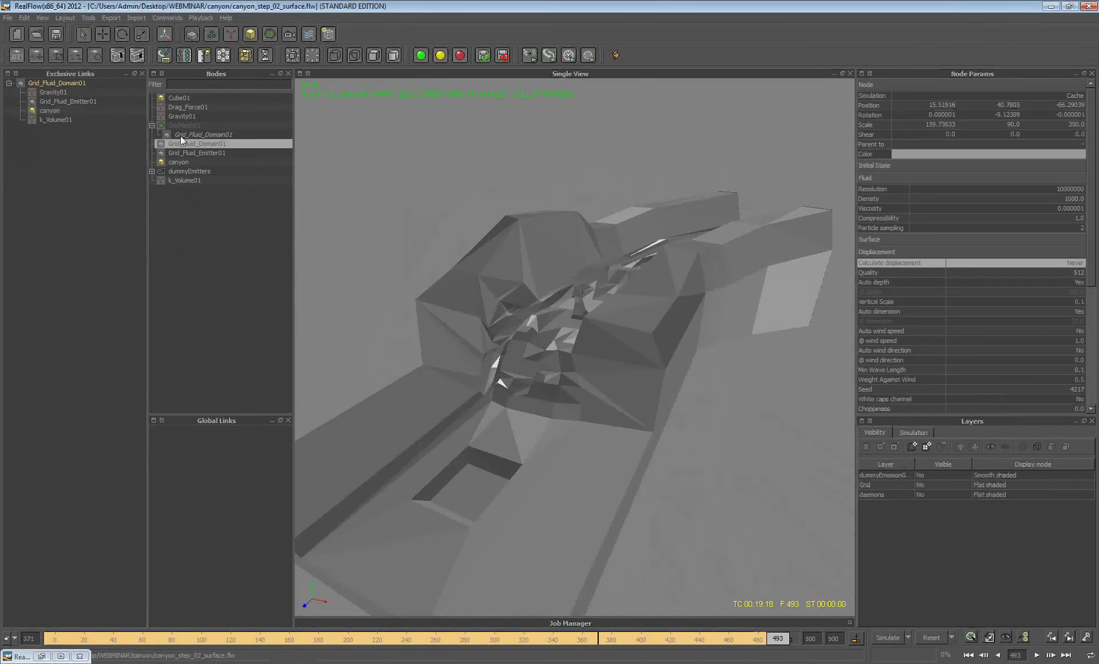
Check GridMesh01, then show Grid_Fluid_Domain01's Surface settings with Displacement and Fluid collapsed.
click(189, 125)
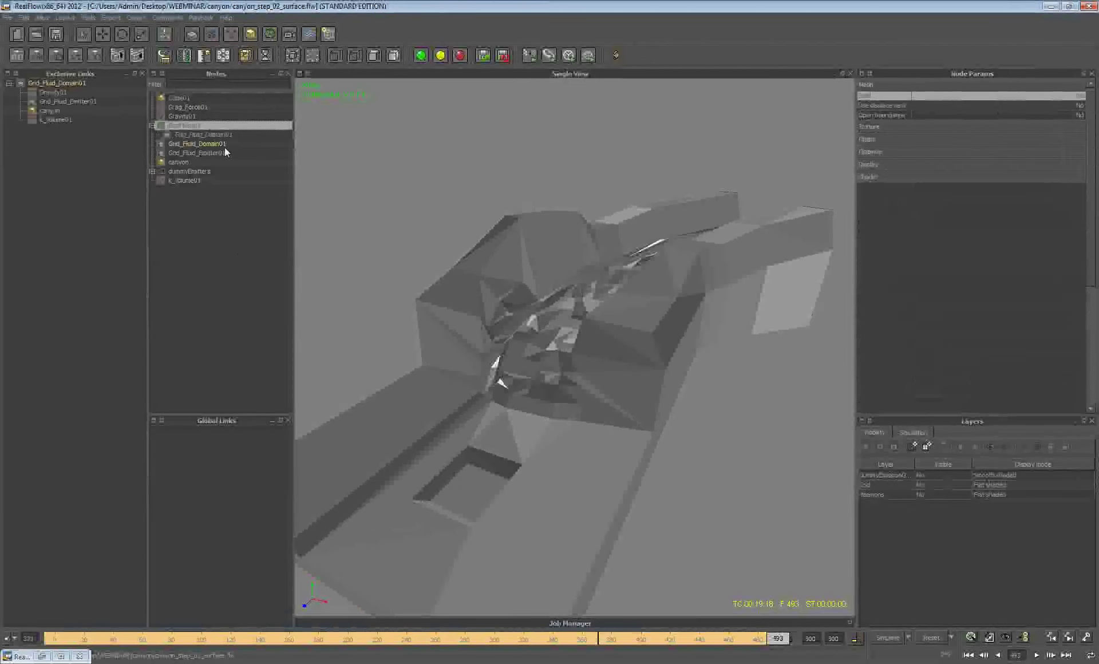
click(197, 144)
click(992, 255)
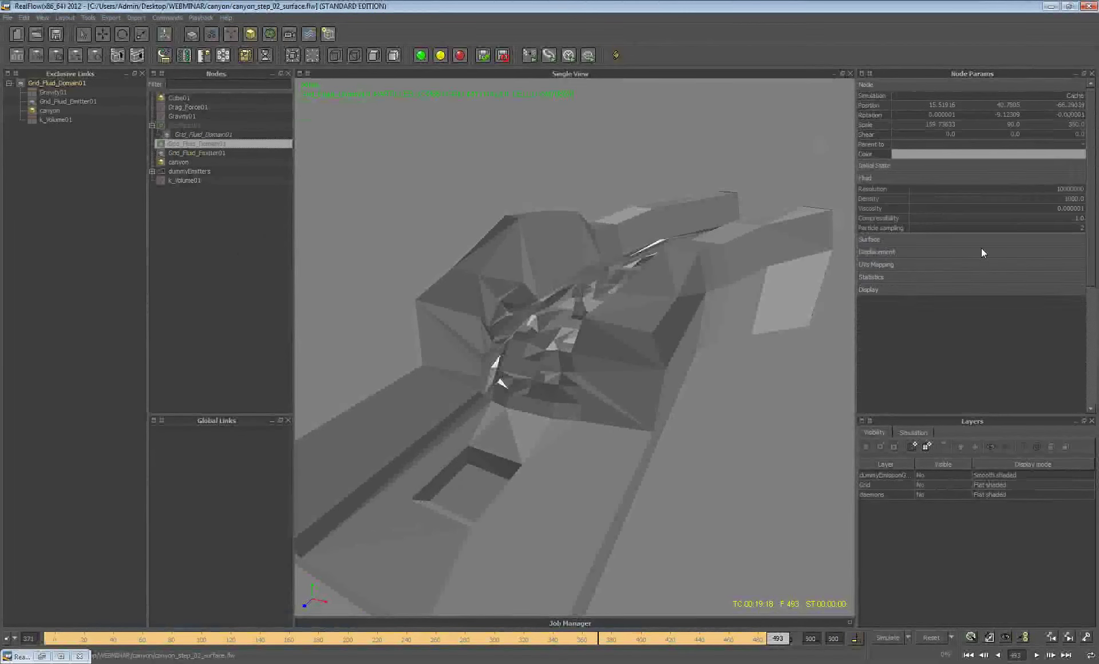
click(930, 178)
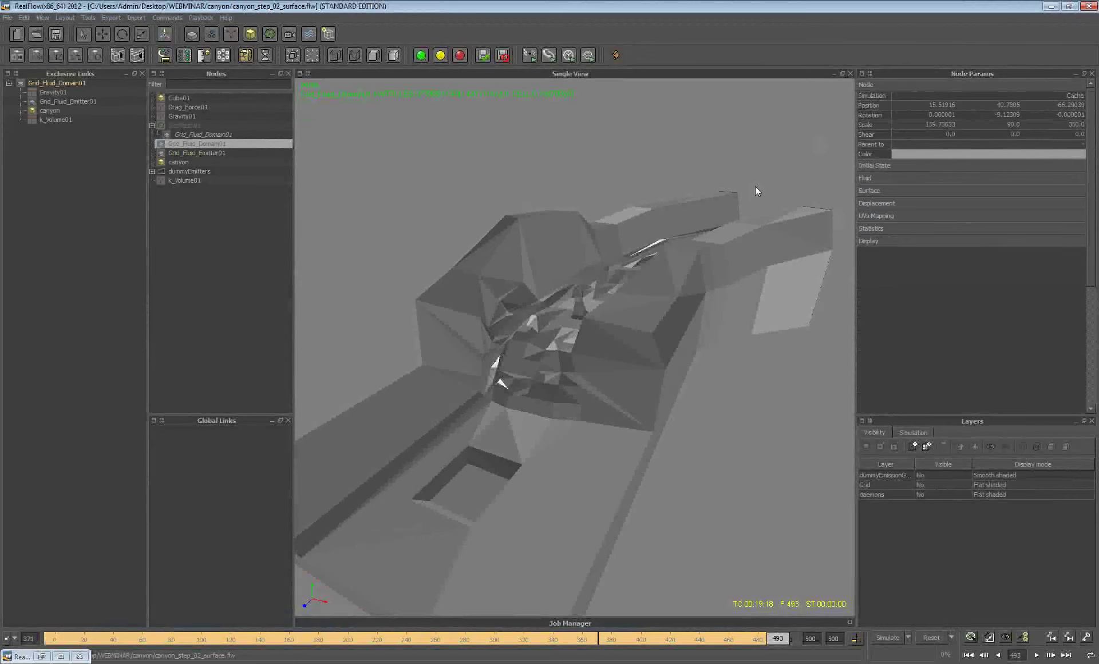
click(947, 191)
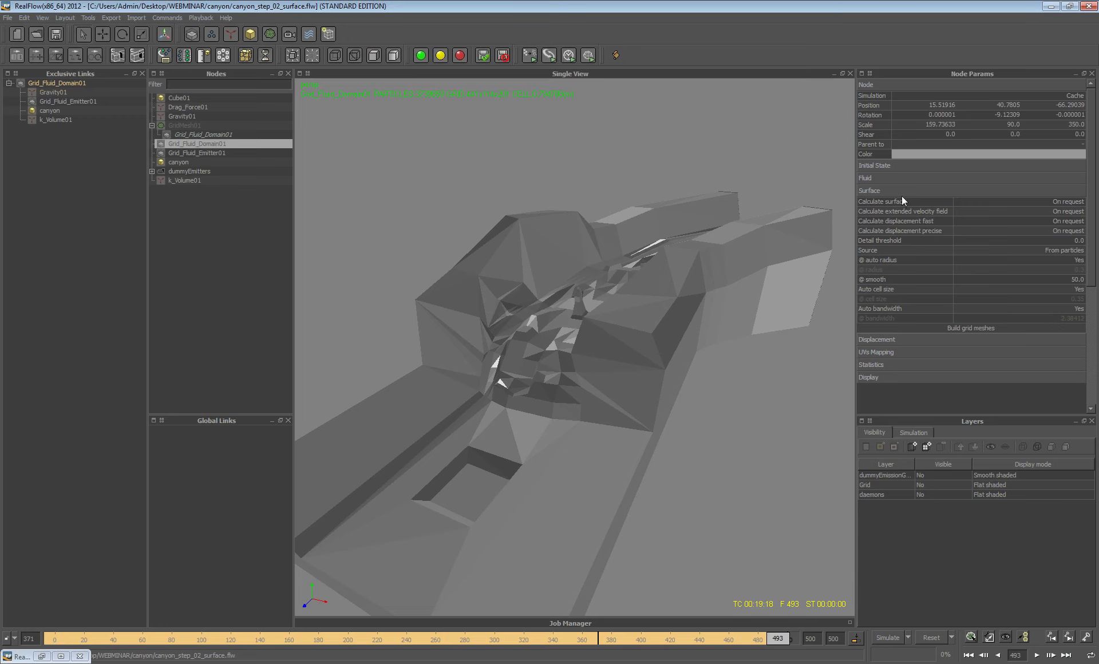
Set Calculate surface to Always and review the velocity, displacement, detail threshold and source options.
click(867, 202)
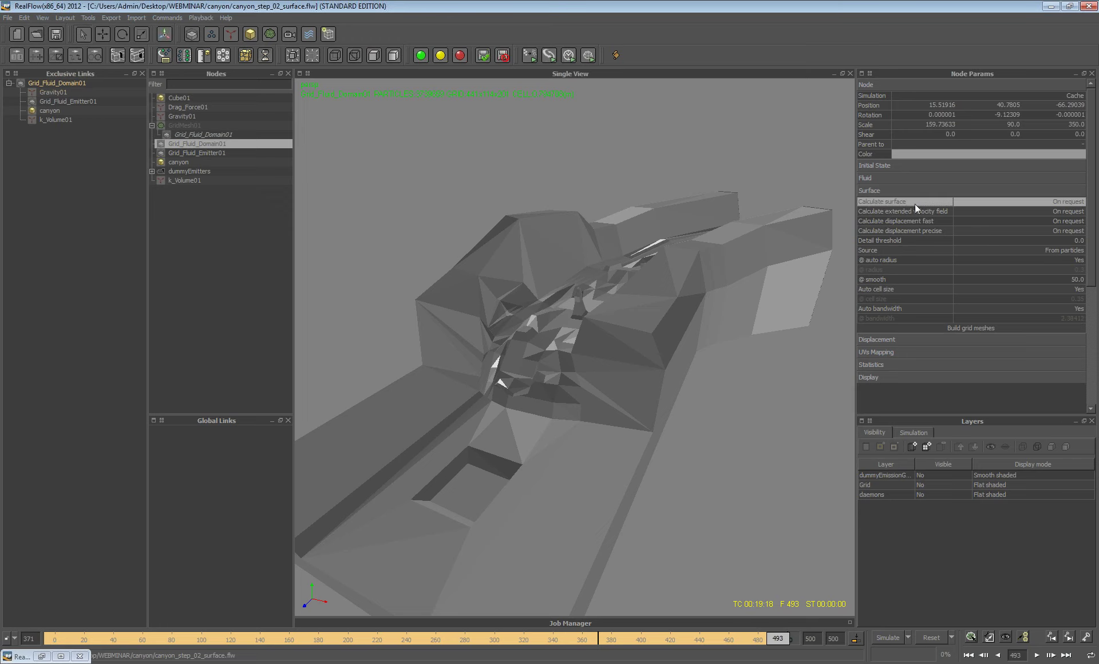
click(1076, 202)
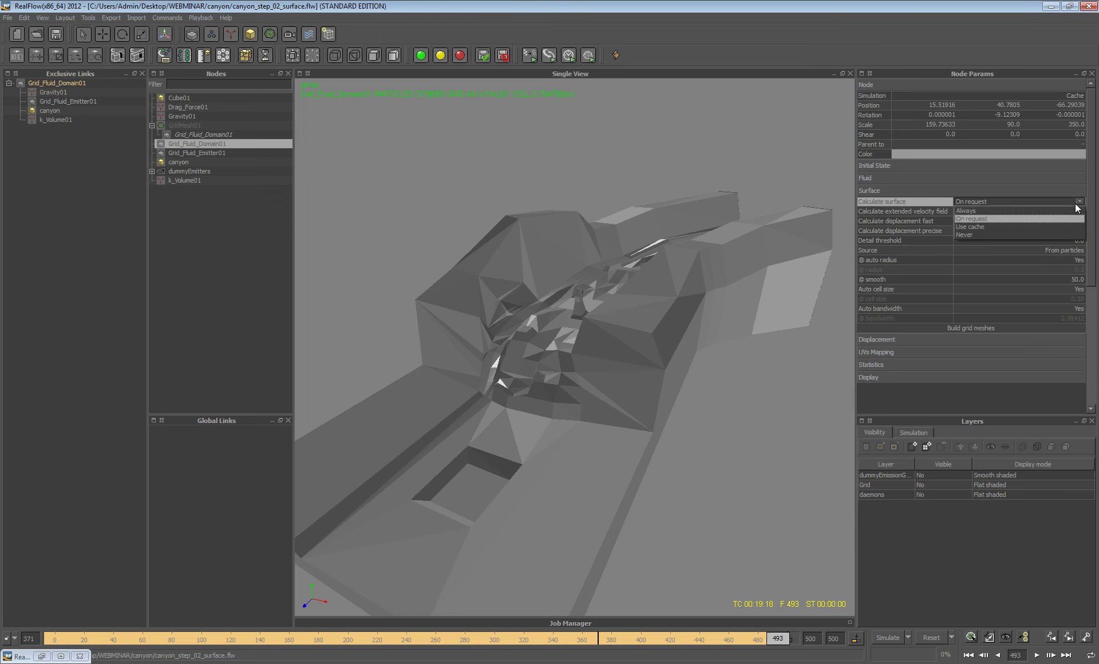
click(1066, 211)
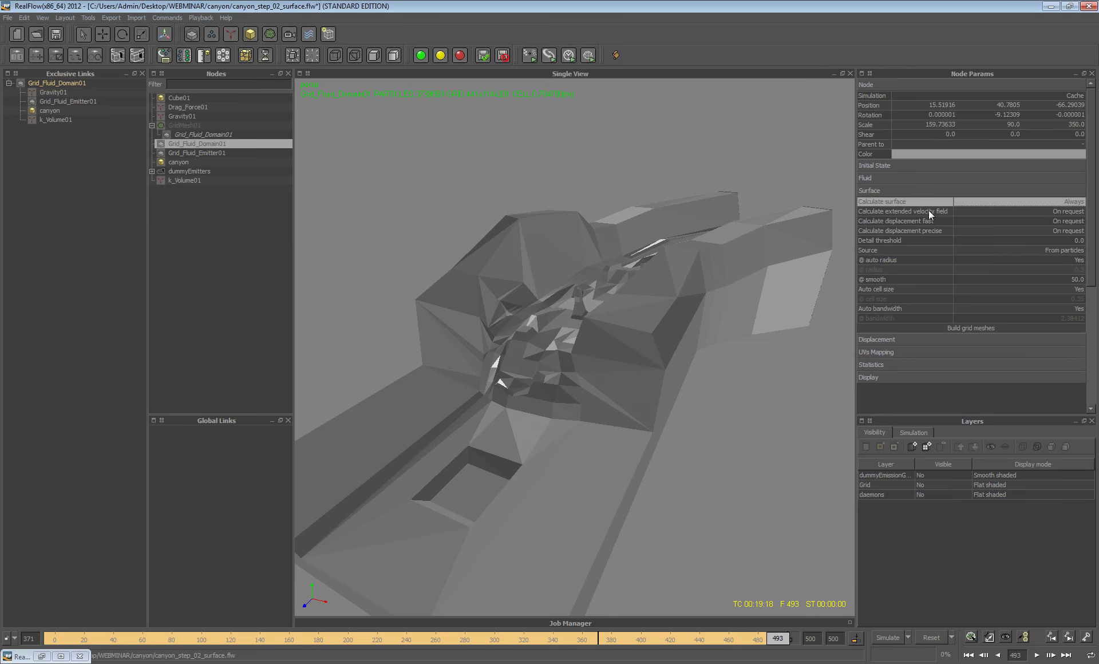
click(928, 210)
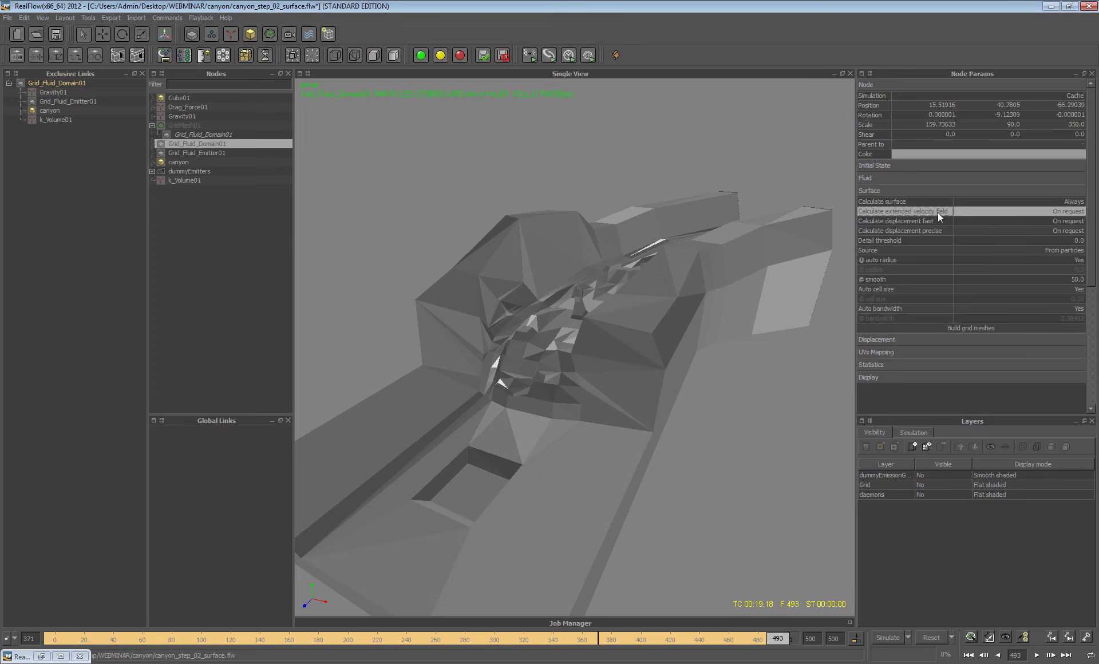
click(905, 223)
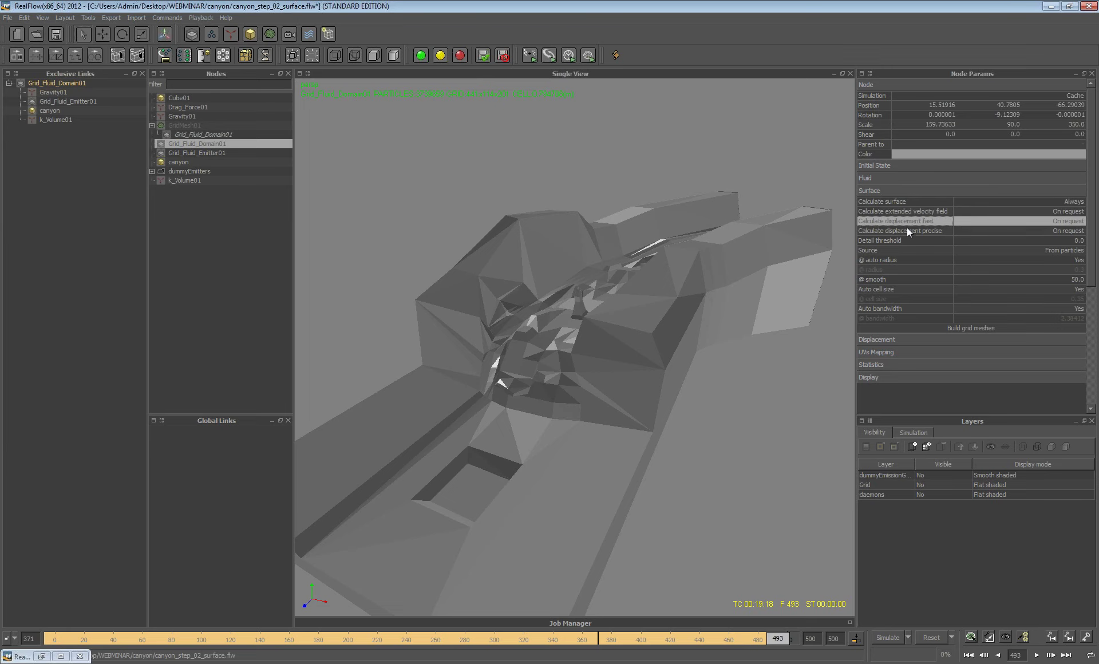
click(908, 231)
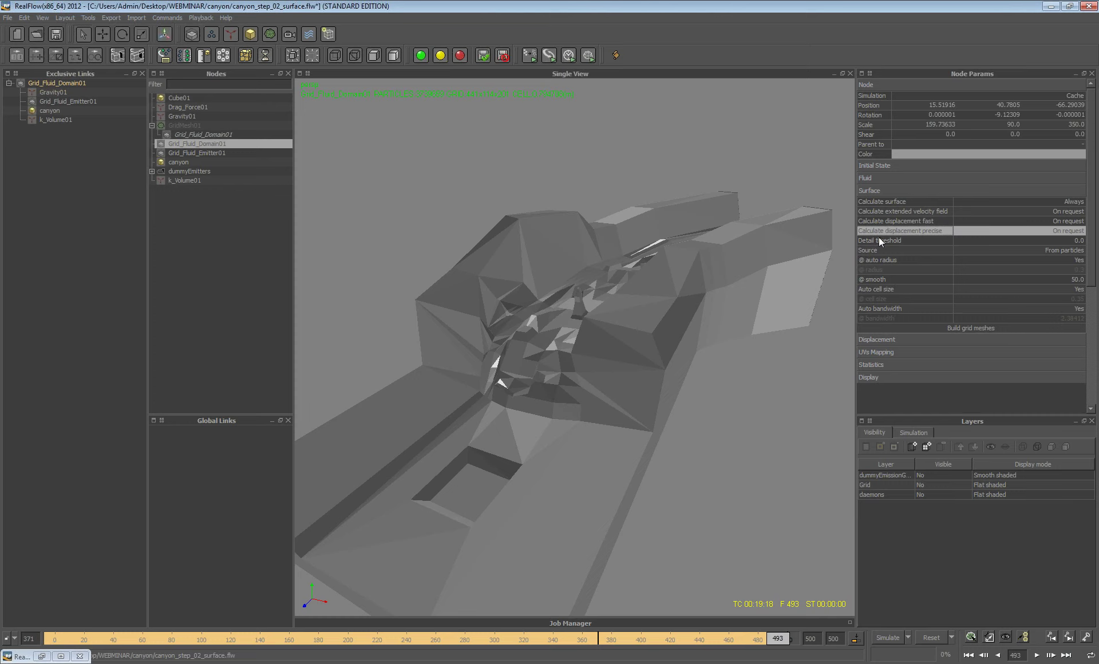
click(861, 242)
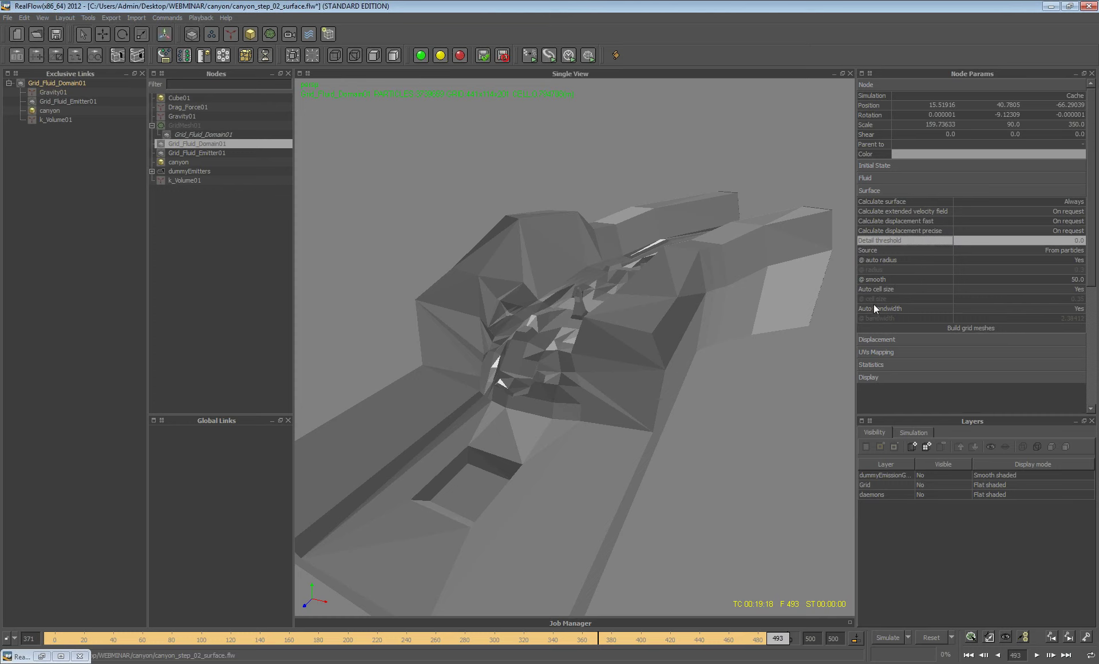
click(867, 251)
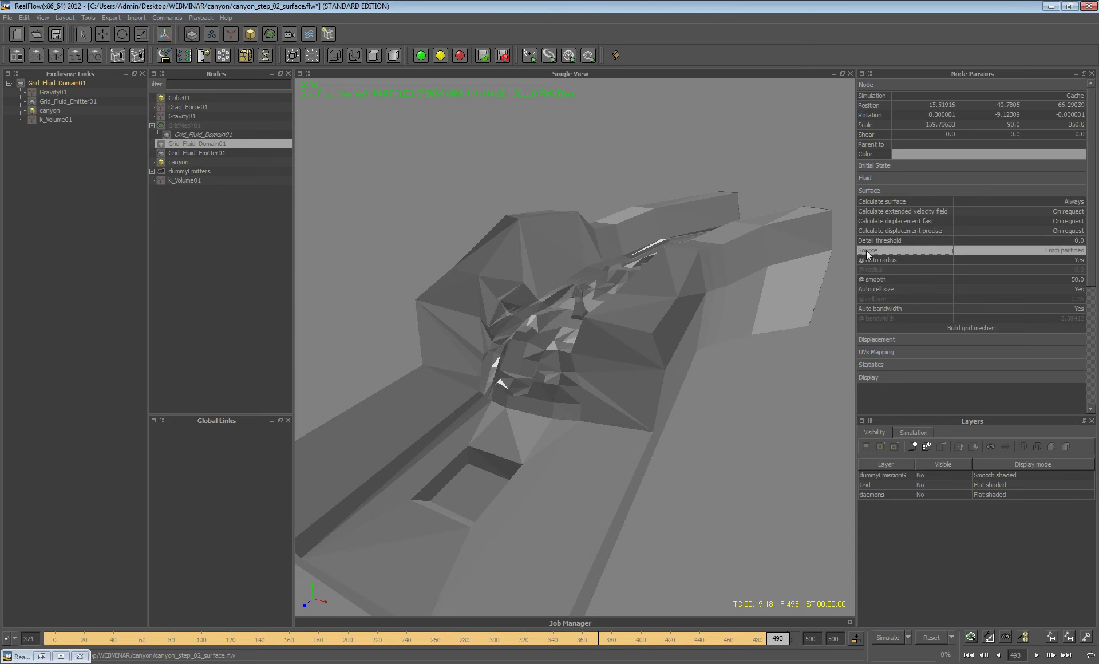
Try the From field surface source, then set it back to From particles.
click(1027, 251)
click(1036, 248)
click(1027, 266)
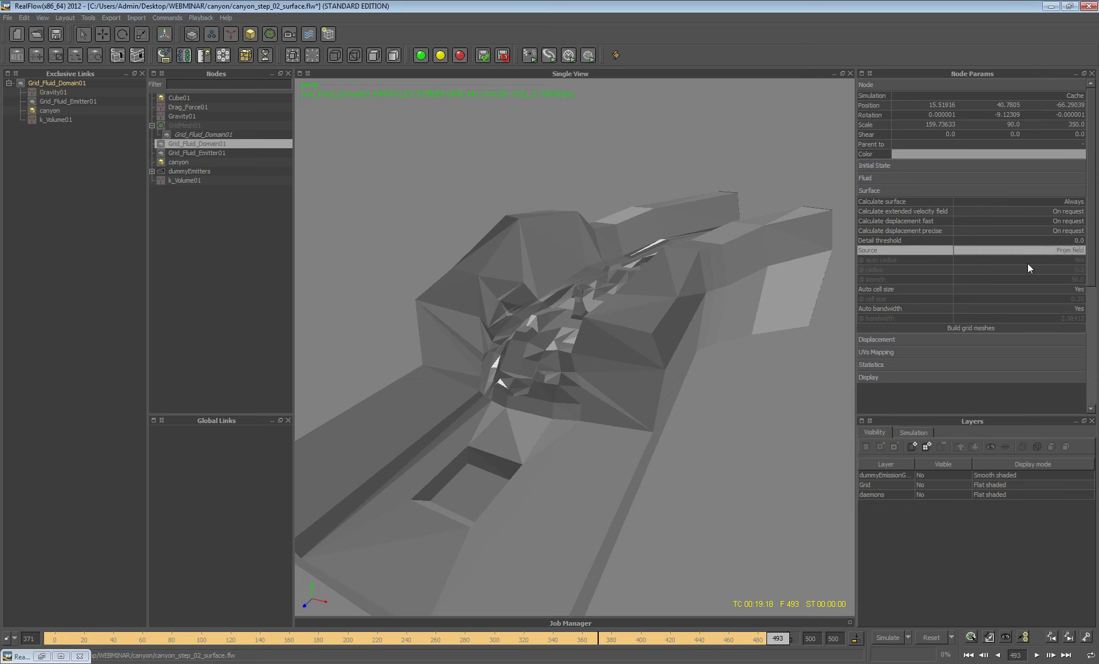
click(1079, 252)
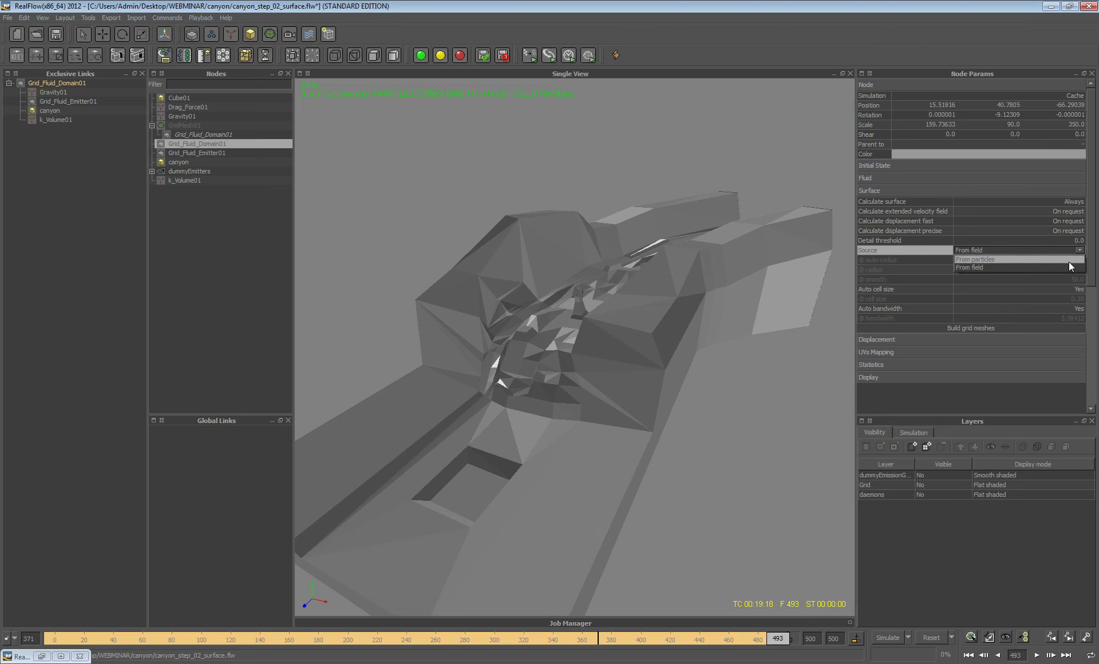
click(1069, 260)
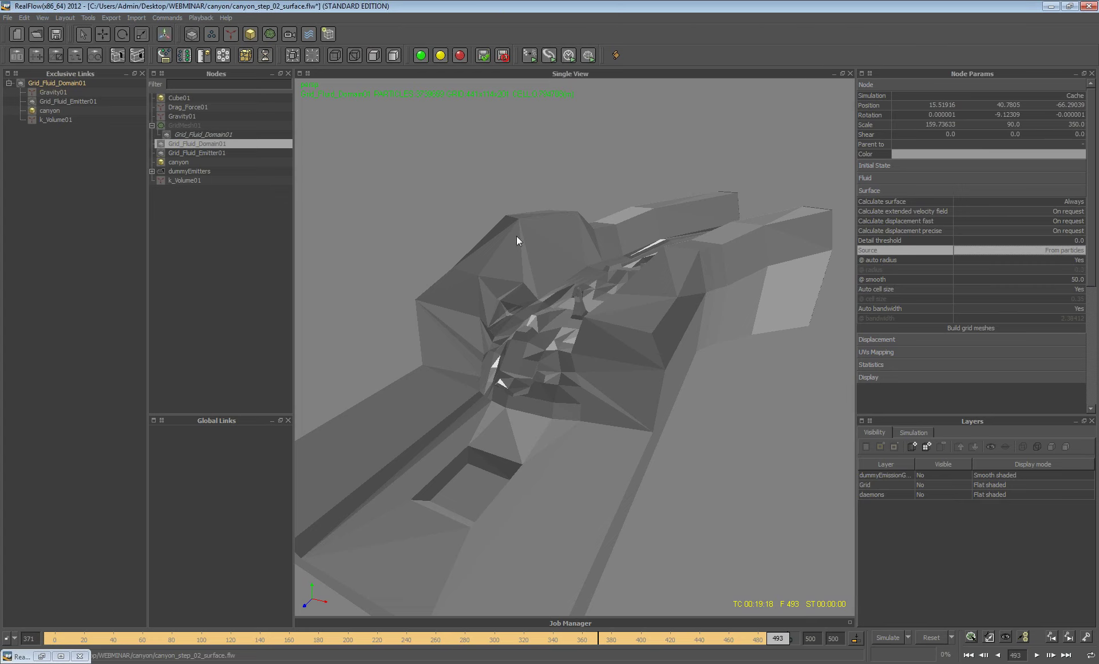
click(176, 125)
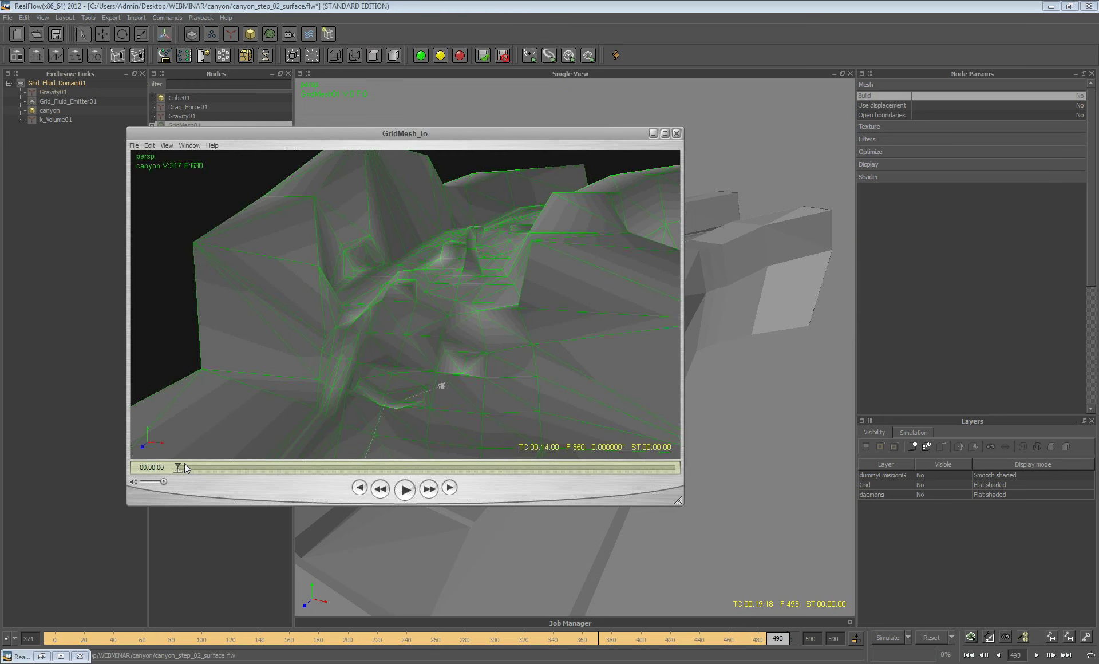
Scrub the GridMesh_lo preview through frames around 396–435, then close it.
click(184, 466)
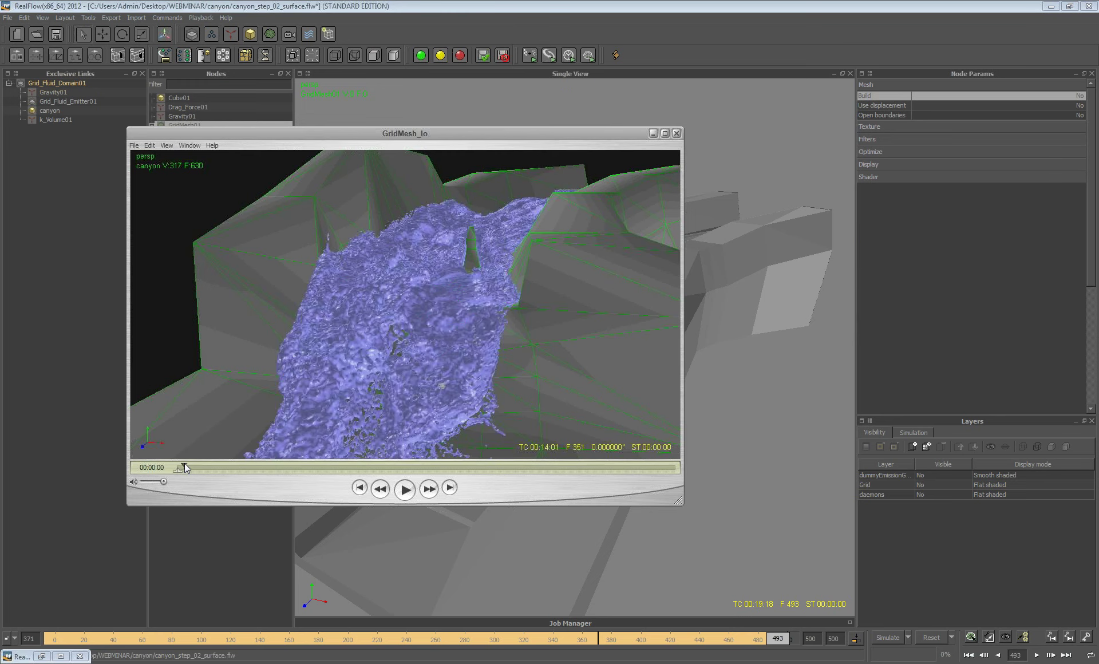
drag(184, 467, 498, 466)
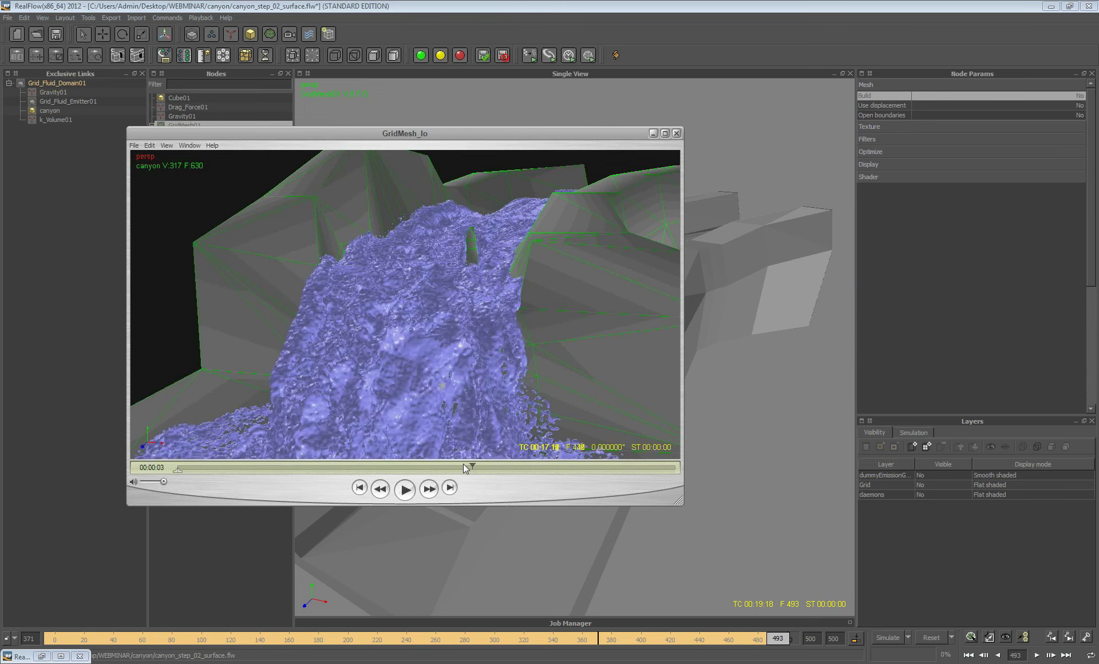
click(338, 467)
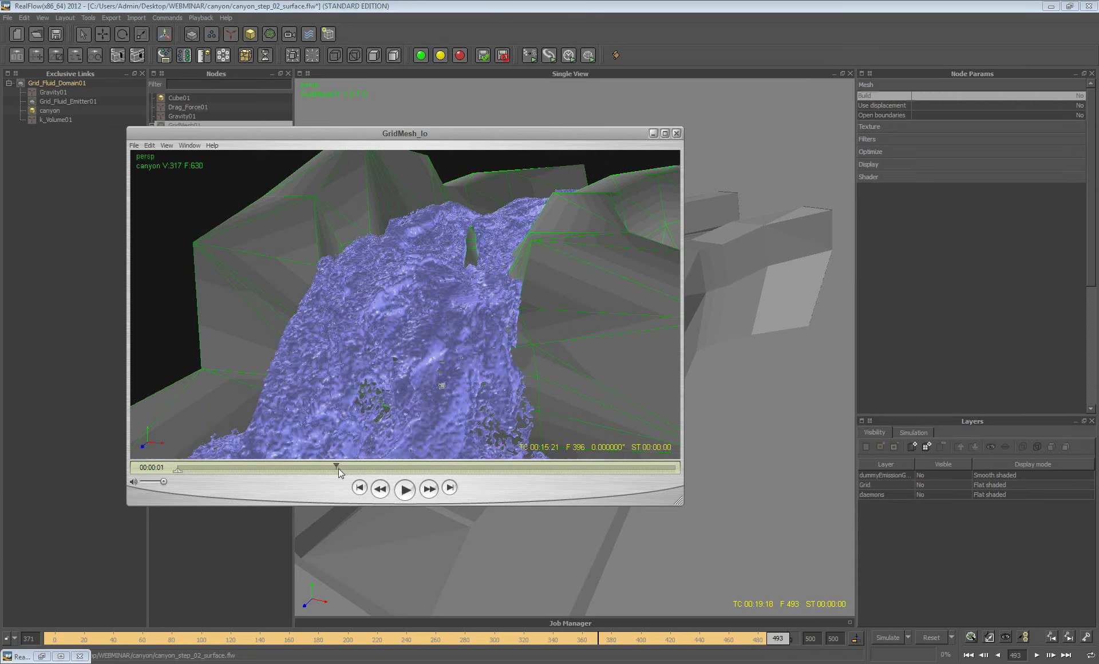
mouse_move(338, 468)
mouse_down()
mouse_move(464, 469)
mouse_move(403, 468)
mouse_up()
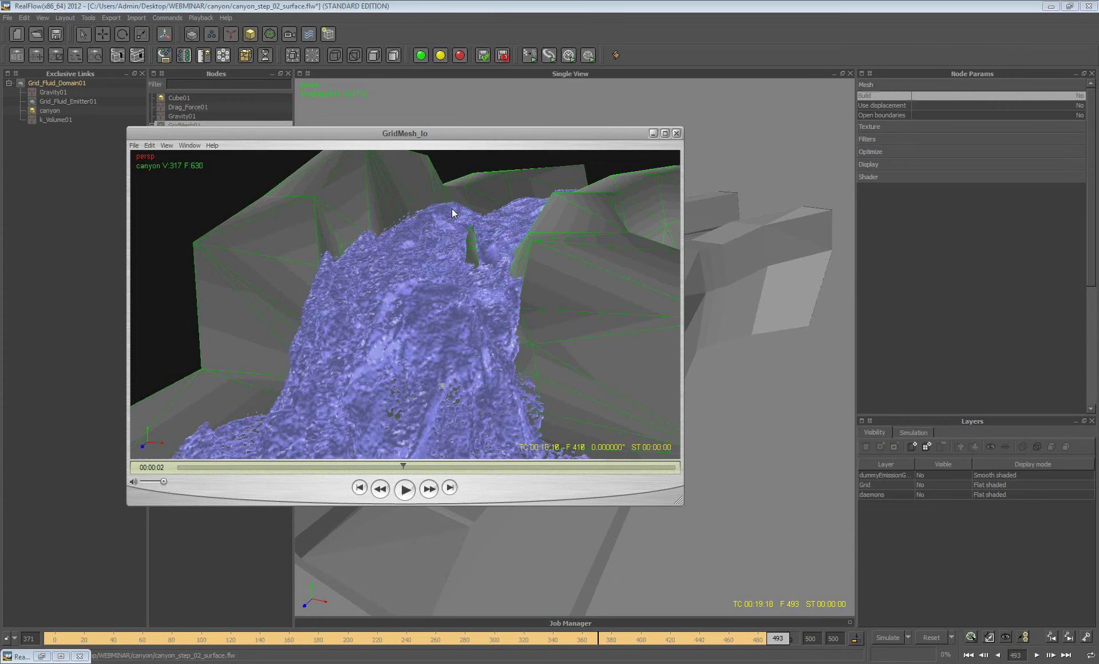
click(678, 133)
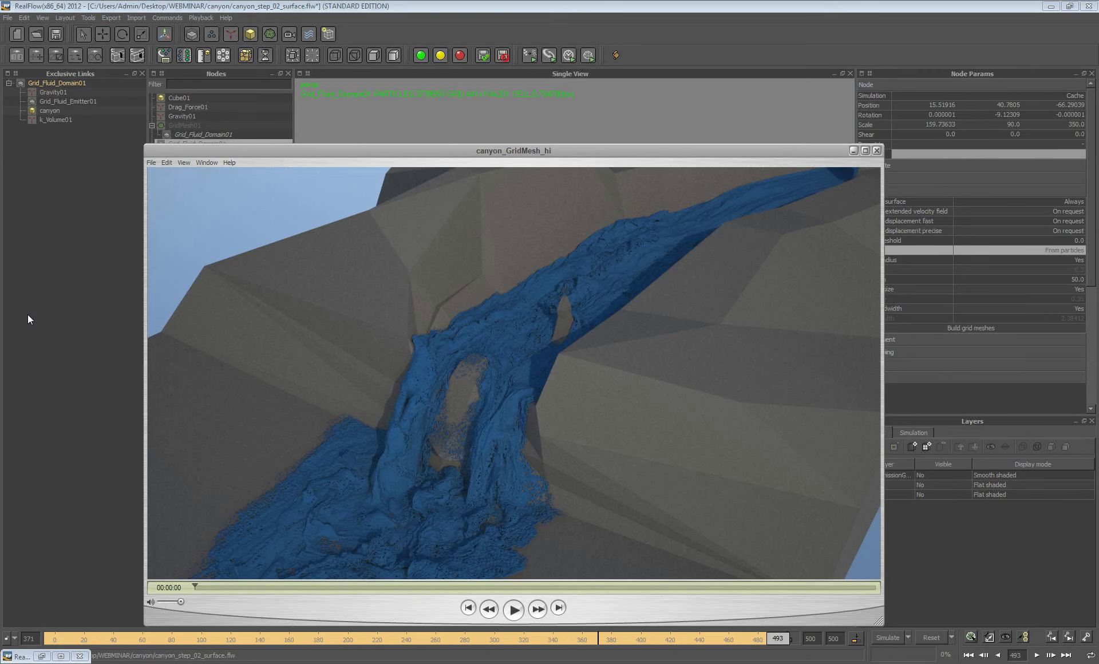
Scrub forward through the canyon_GridMesh_hi preview and close it.
click(238, 586)
drag(239, 587, 542, 587)
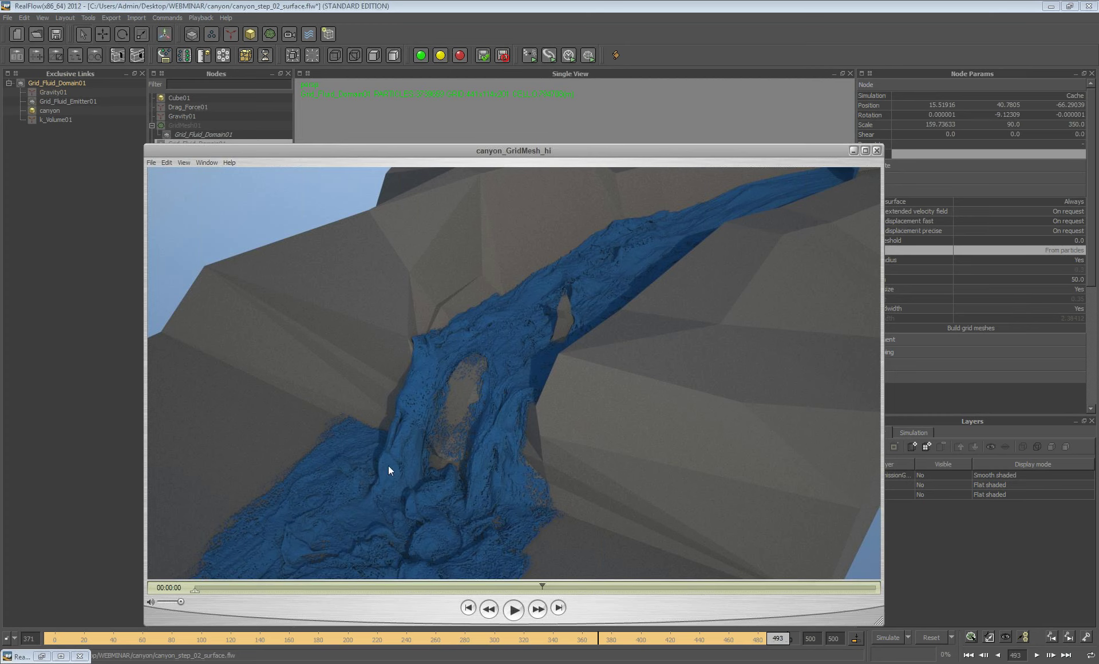
click(876, 151)
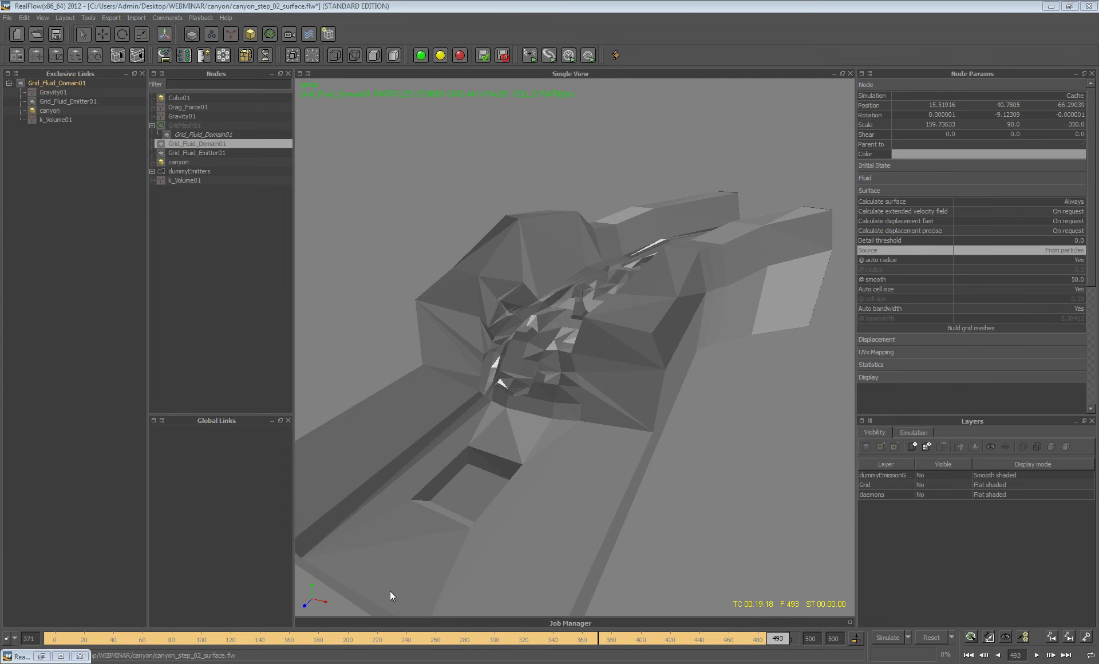
Return the timeline to frame 121 and display GridMesh01's mesh parameters.
drag(207, 637, 235, 644)
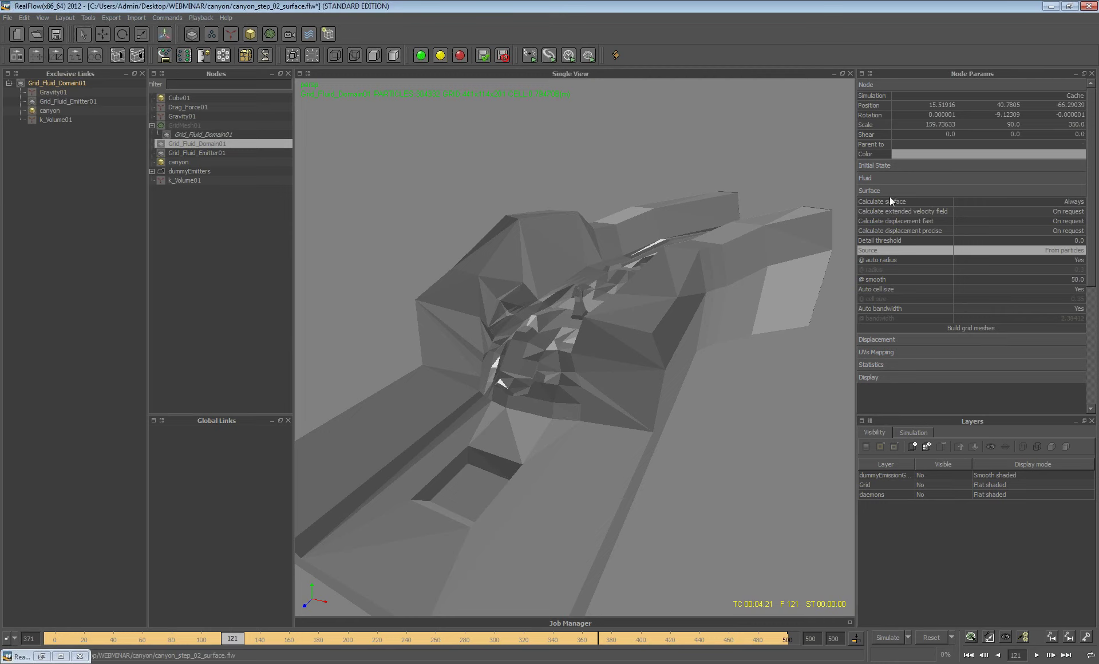
click(187, 125)
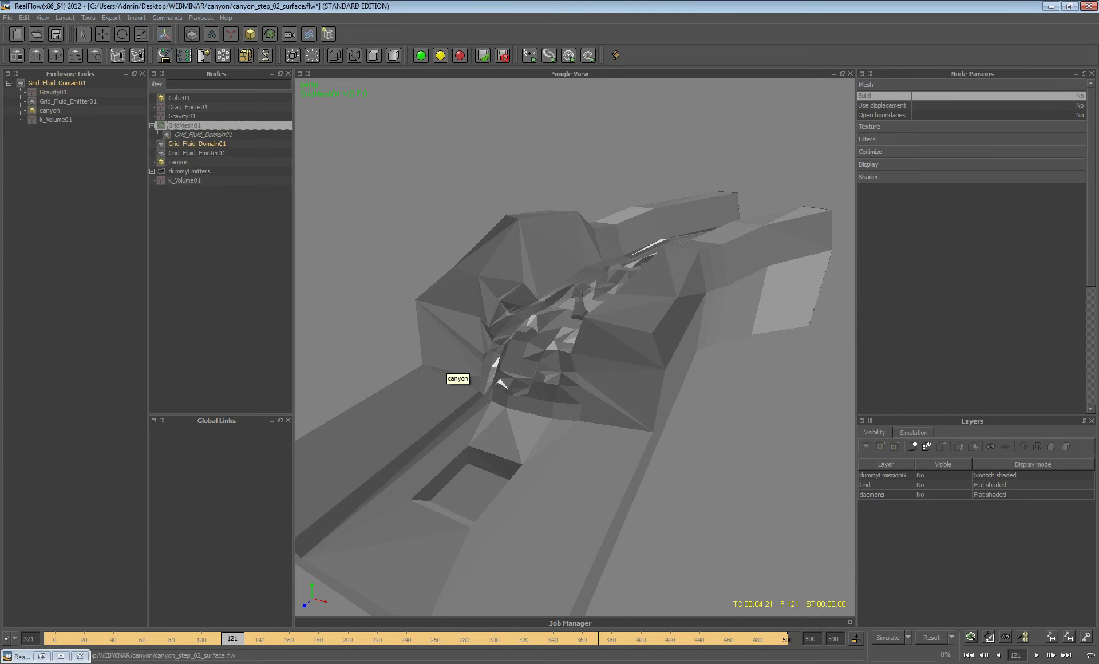
click(557, 624)
click(817, 387)
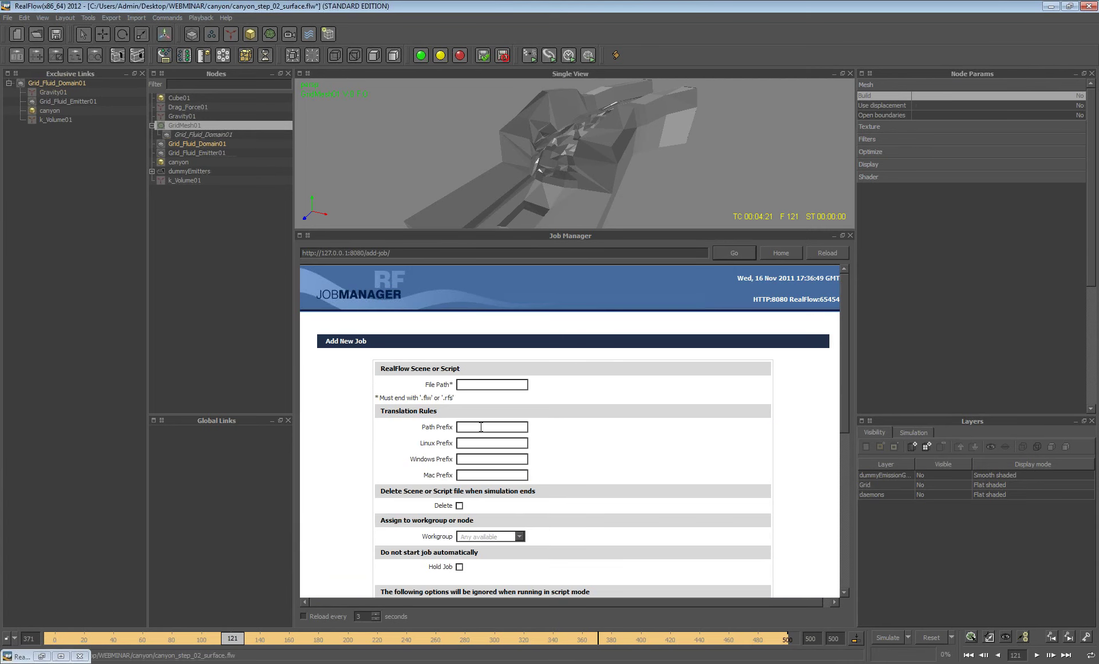
click(483, 386)
scroll(508, 417, down, 1)
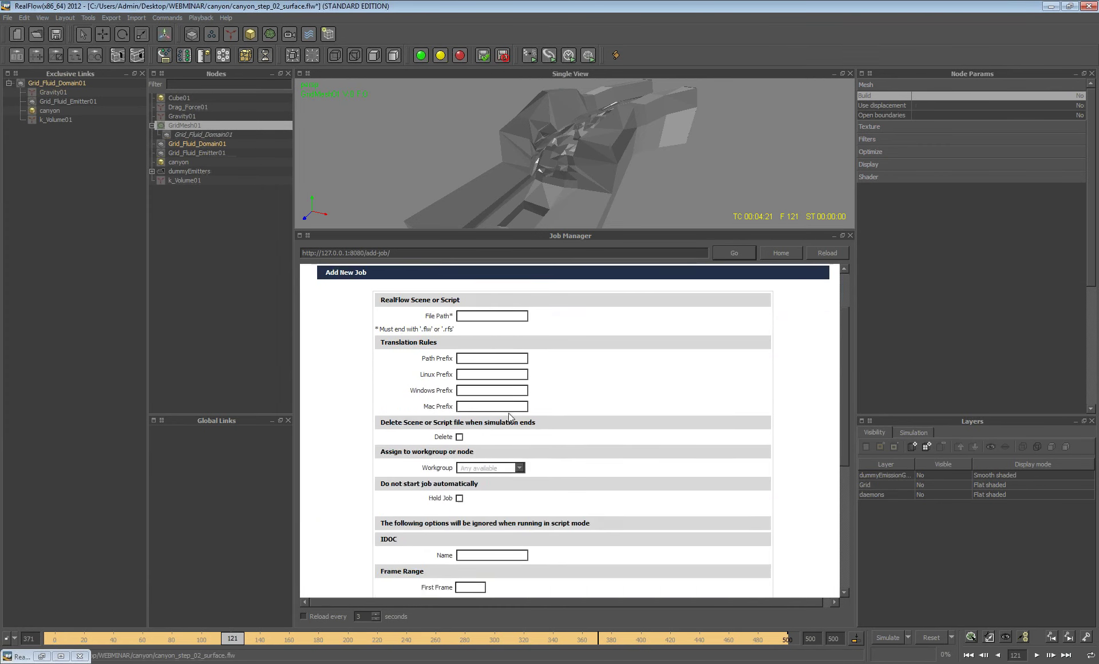
scroll(509, 416, down, 2)
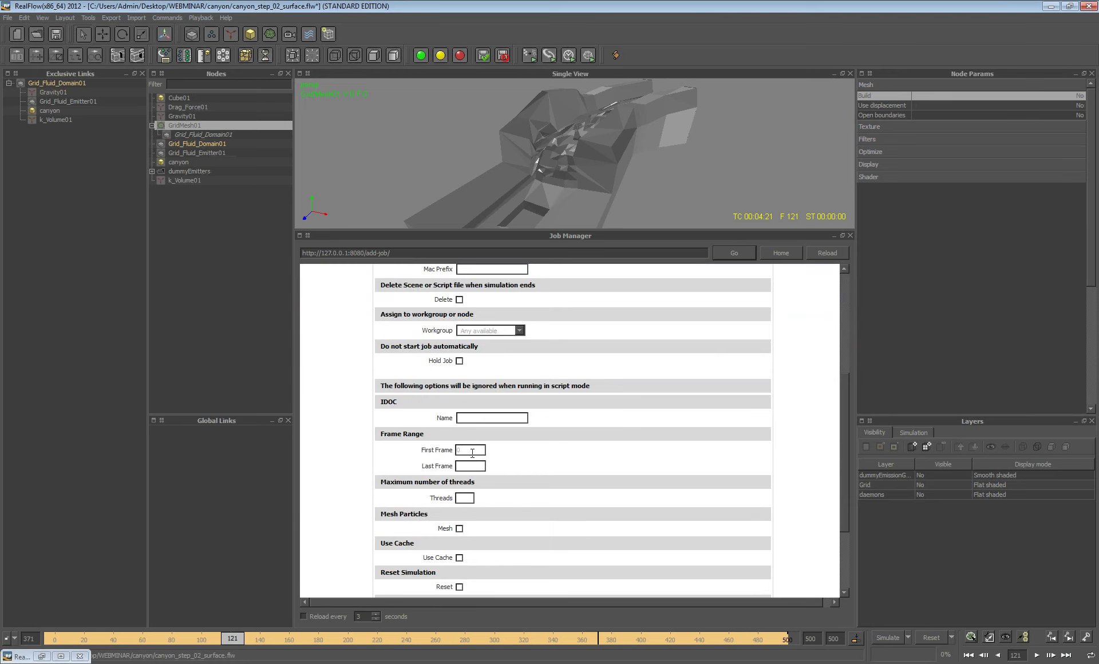
click(478, 465)
scroll(628, 449, down, 2)
scroll(629, 449, up, 2)
scroll(632, 468, up, 2)
scroll(632, 468, up, 2)
click(494, 384)
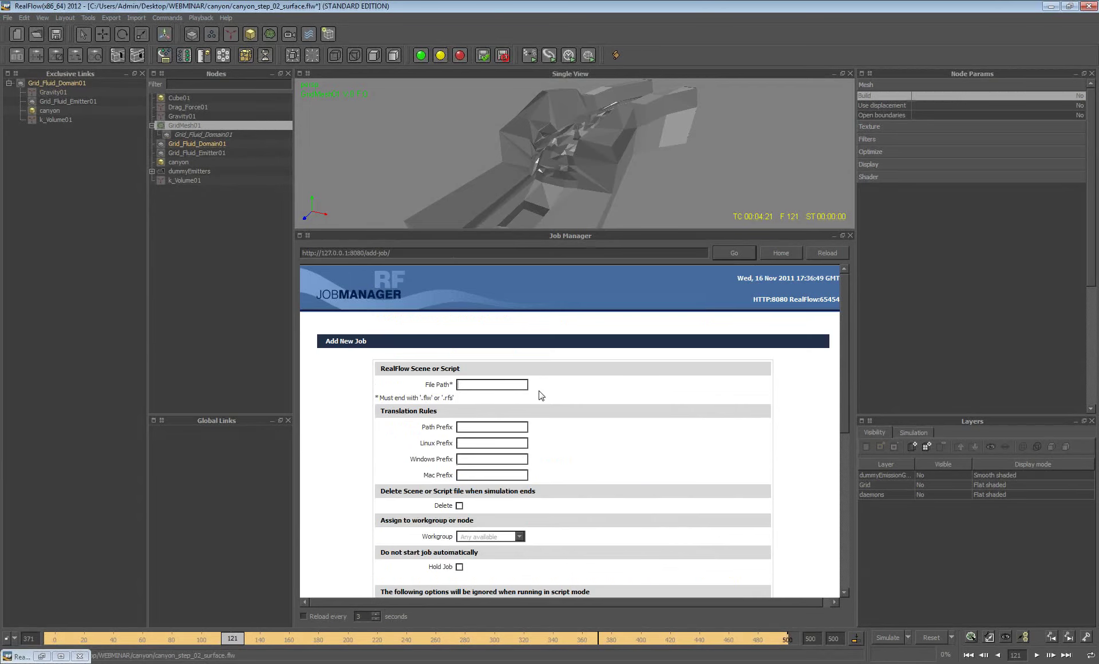
scroll(577, 518, down, 5)
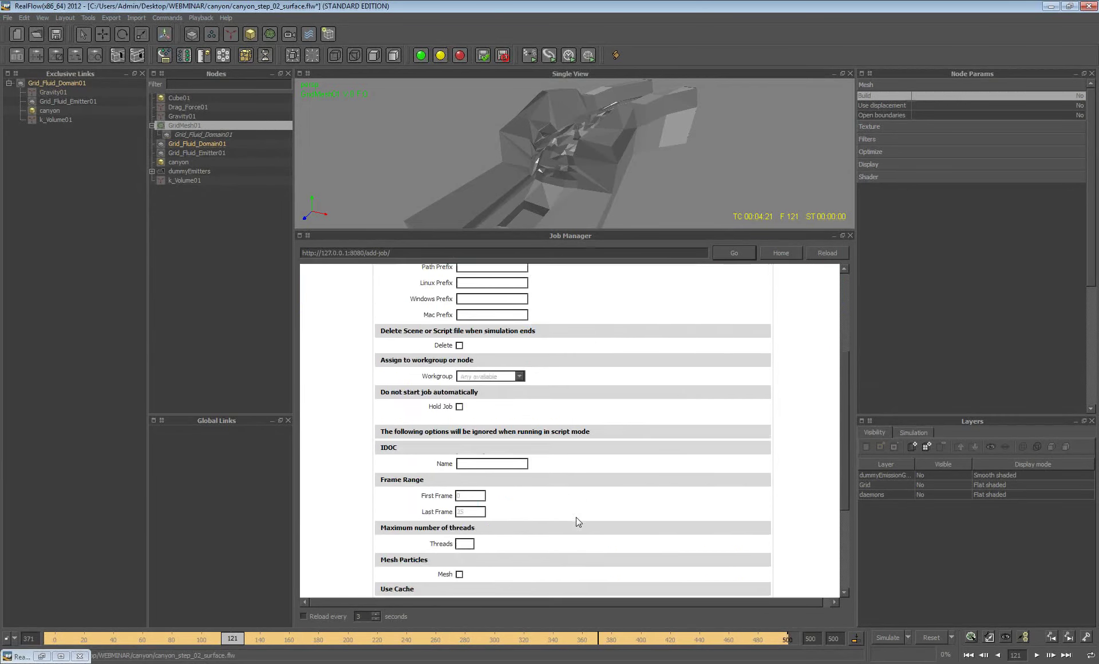
scroll(577, 518, up, 1)
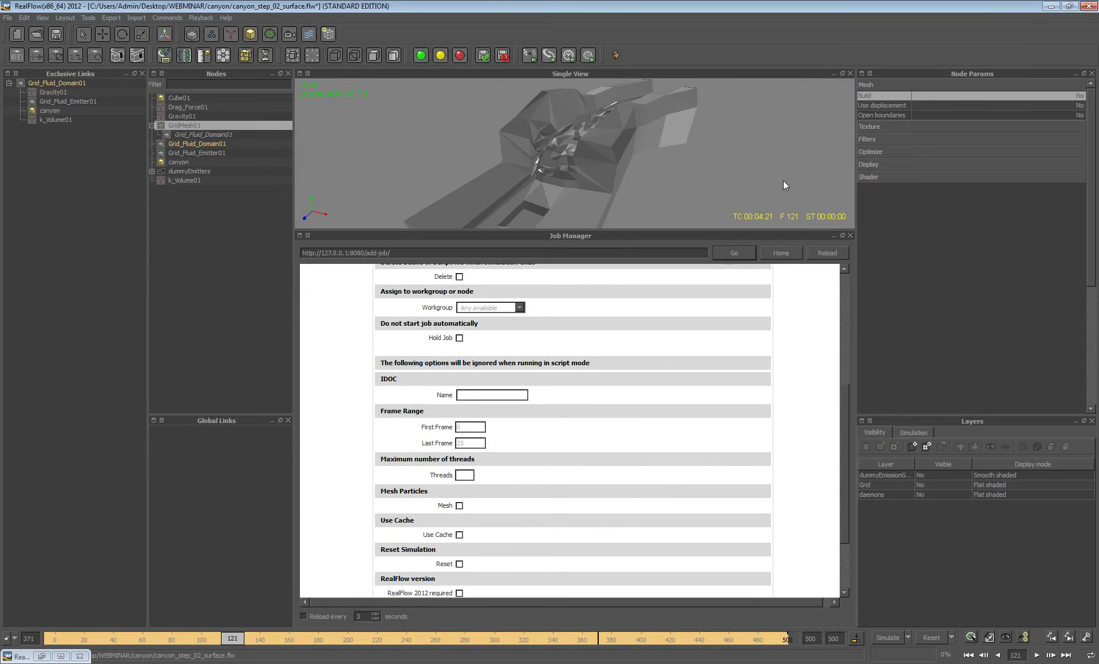
double_click(736, 236)
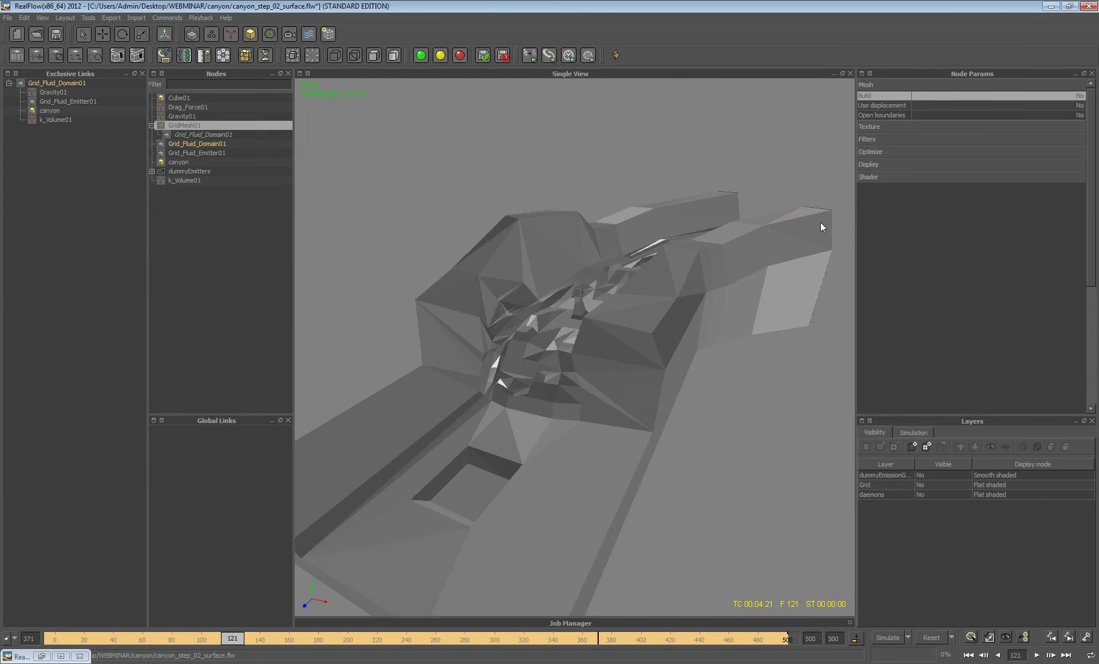
Load canyon_step_03_IDOCs_splash.flw from recent workspaces and orbit the view down over the canyon.
click(3, 19)
mouse_move(99, 162)
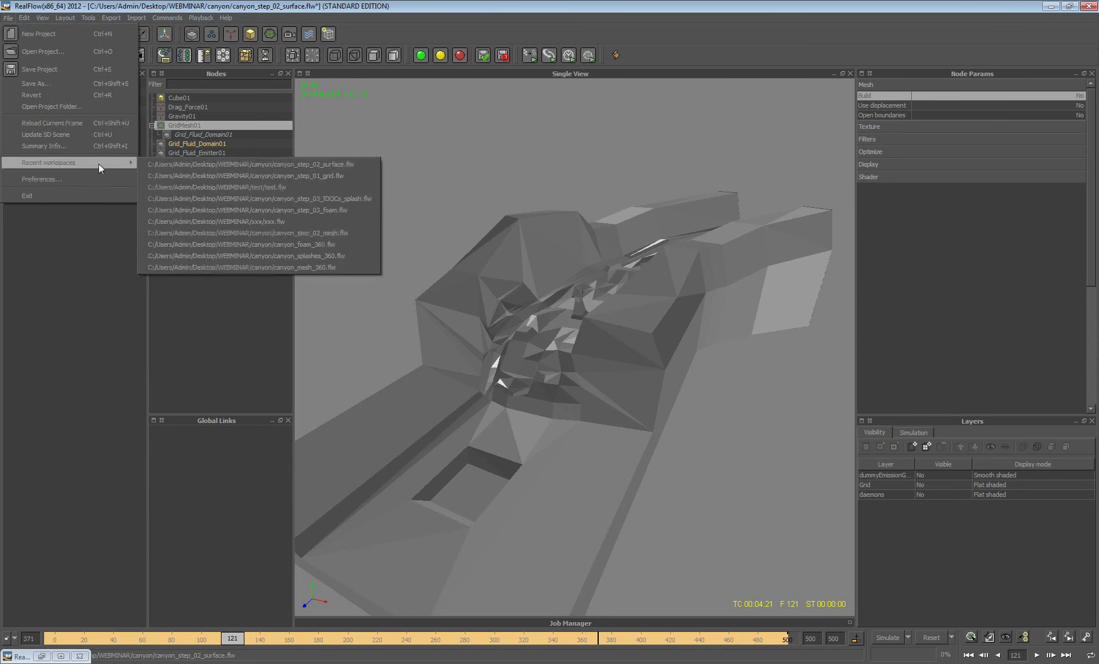
click(219, 200)
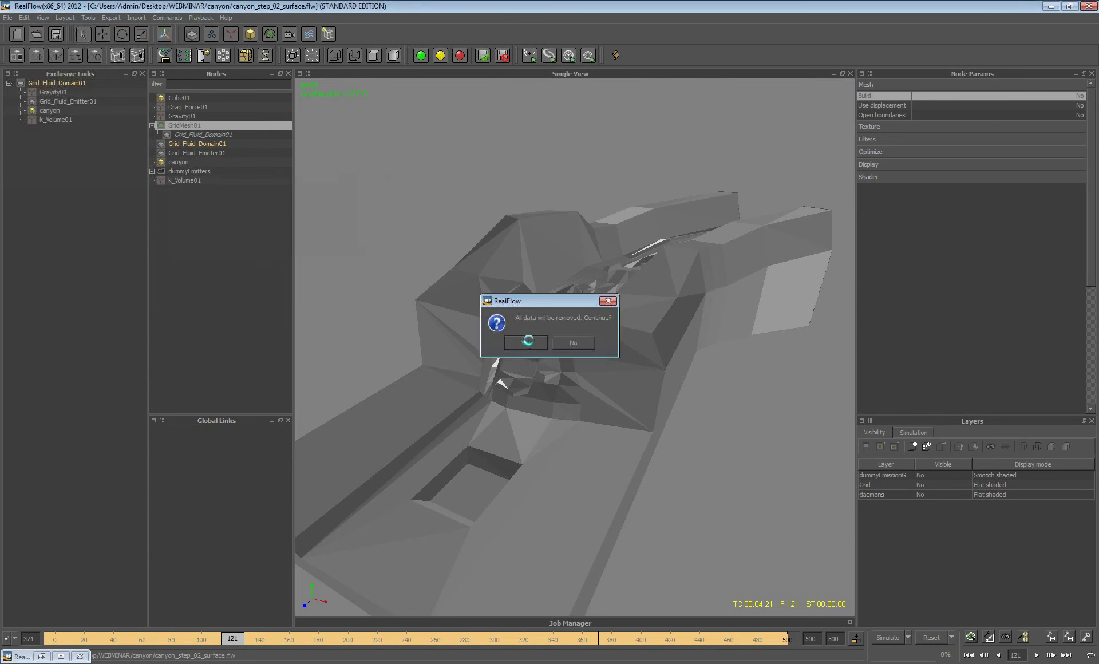
click(528, 341)
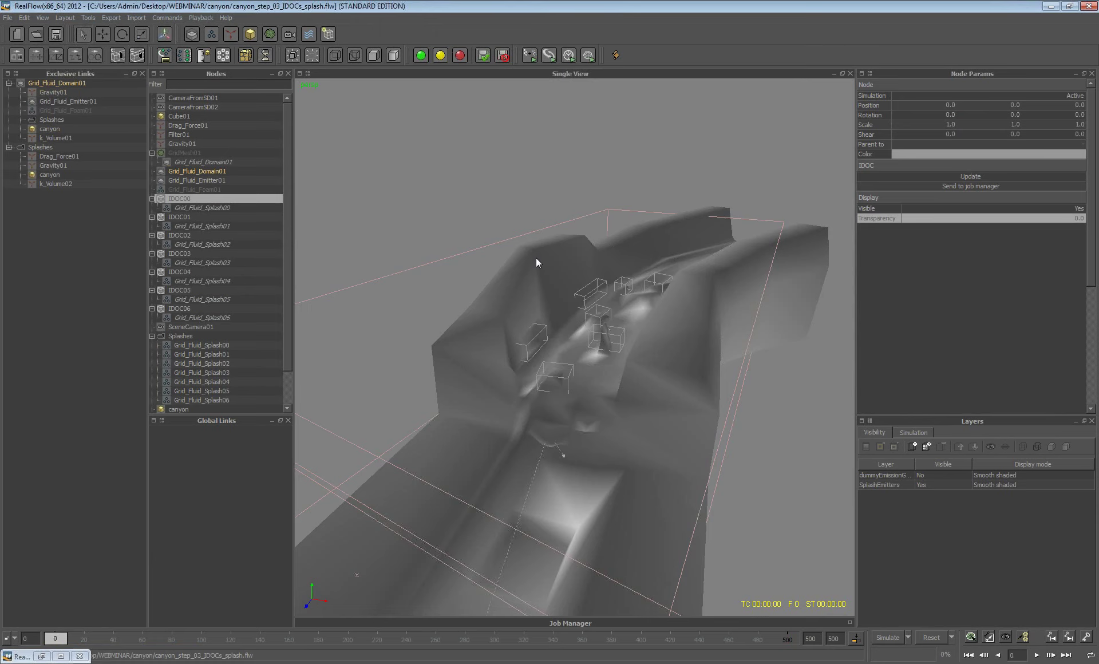
alt+drag(536, 257, 544, 236)
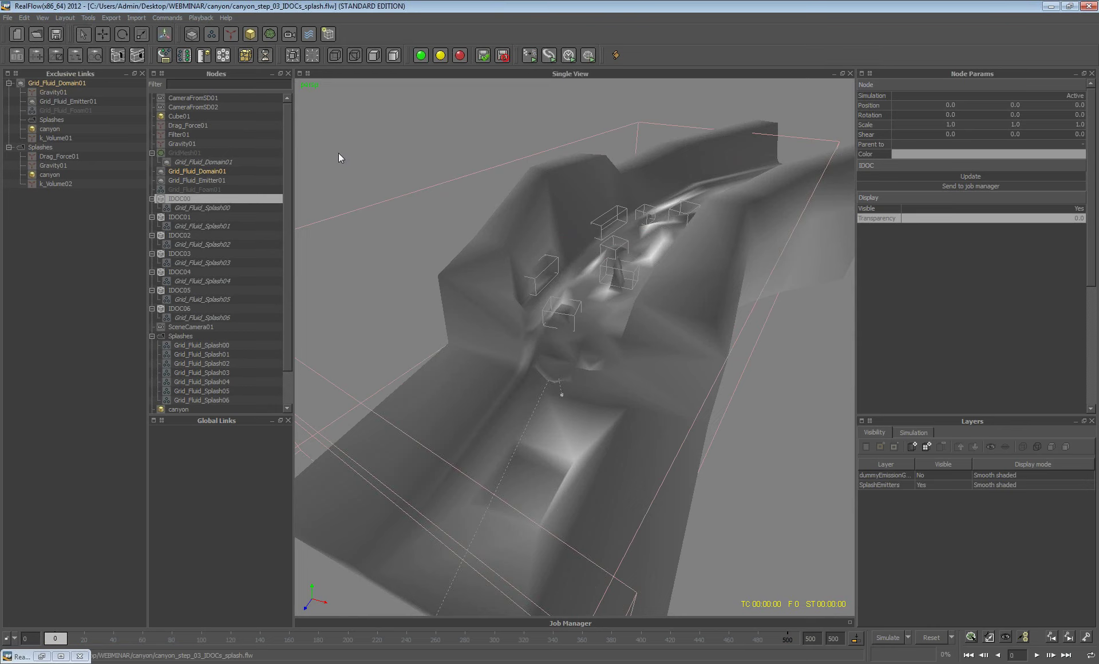
Inspect Grid_Fluid_Splash02, the grid domain, the particle emitter types and the Splashes group settings.
click(198, 362)
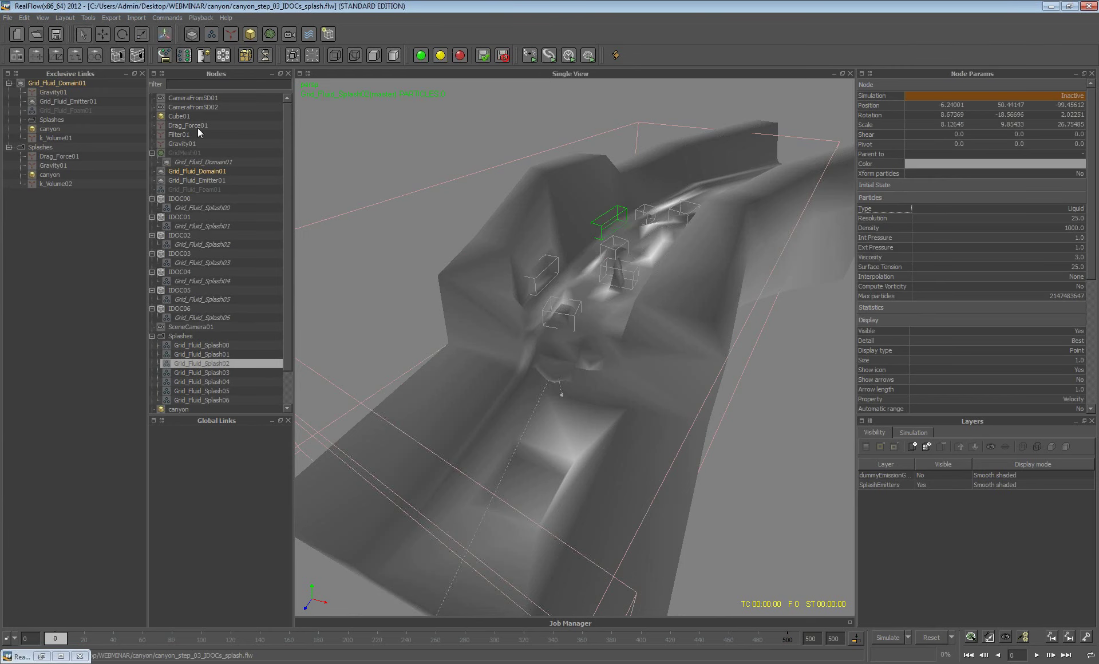
click(198, 170)
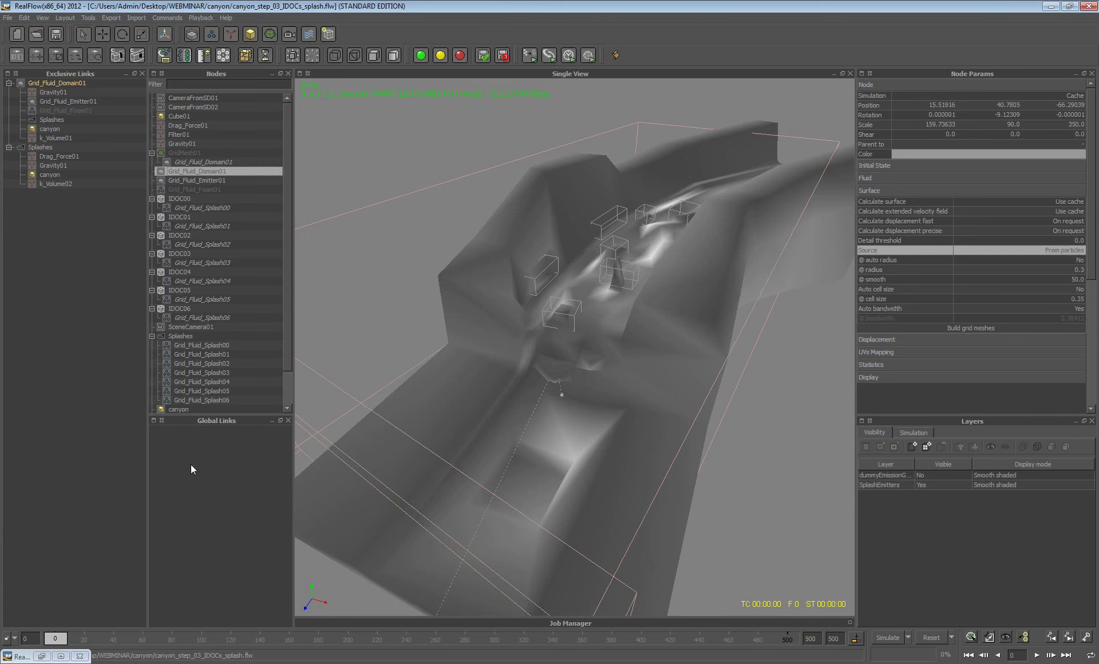
click(192, 35)
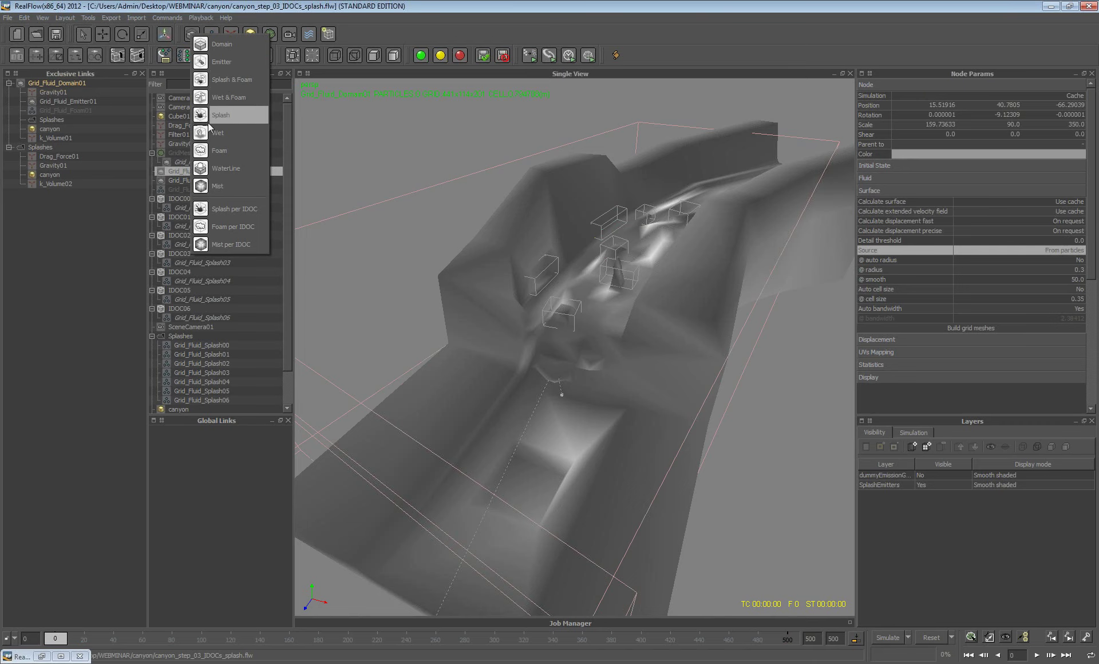
click(181, 340)
click(182, 340)
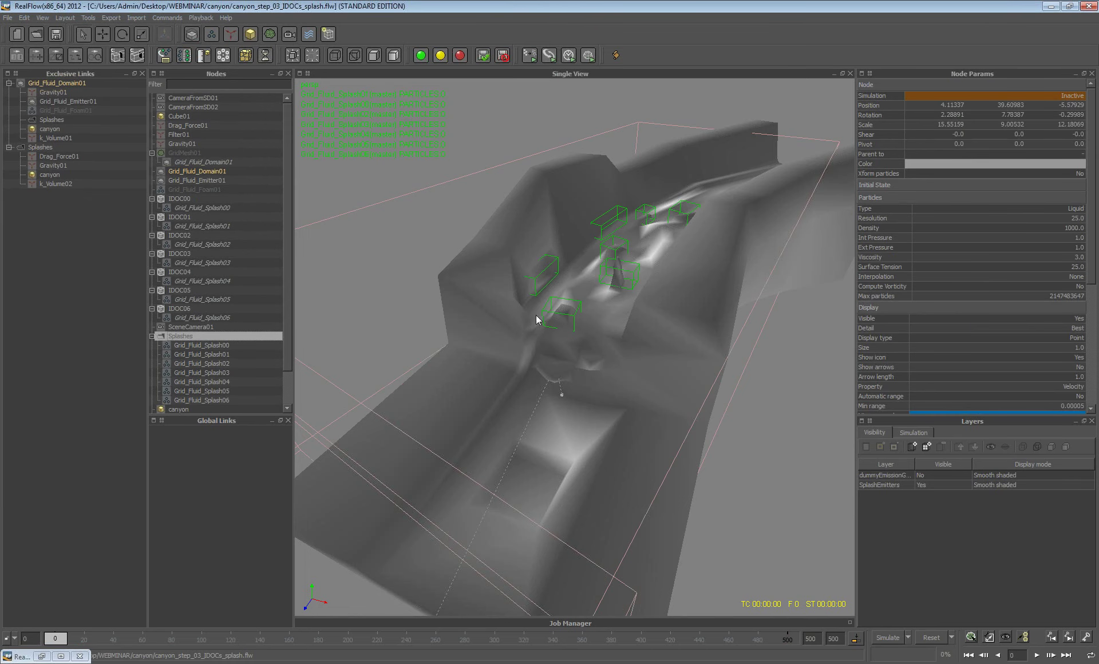
Toggle the dummyEmission layer's visibility, collapse Layers, and show Grid_Fluid_Splash01's emission values.
click(896, 478)
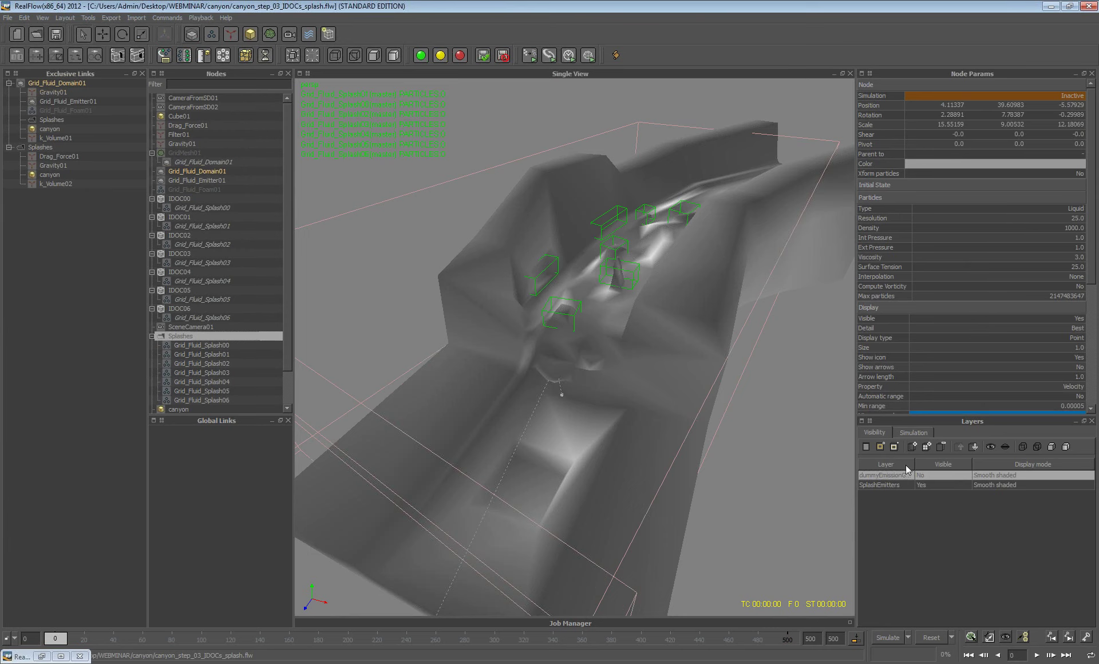
click(990, 447)
click(1005, 446)
click(883, 420)
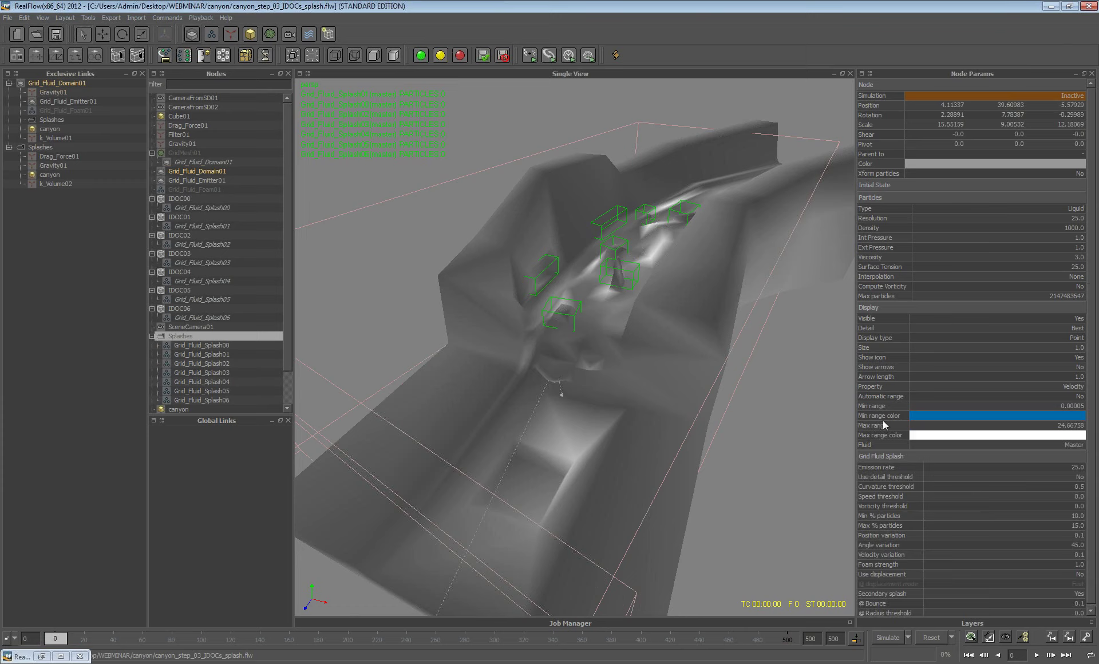
click(193, 355)
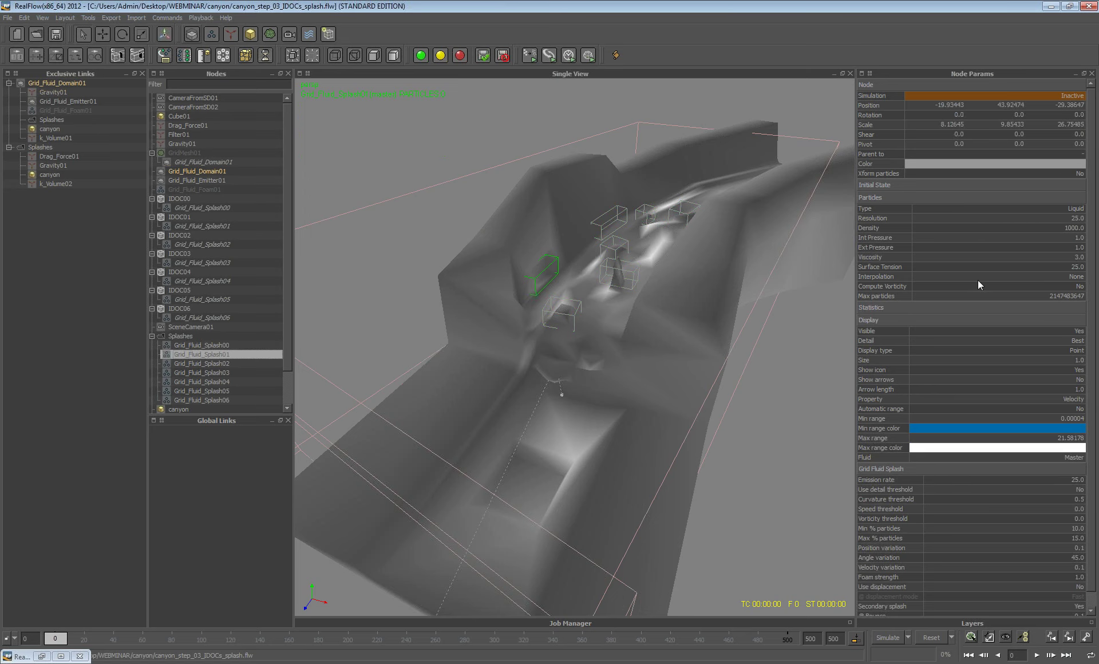
Collapse Grid_Fluid_Splash01's Display section, compare Grid_Fluid_Domain01's Detail threshold, then review the splash Curvature threshold.
click(1005, 320)
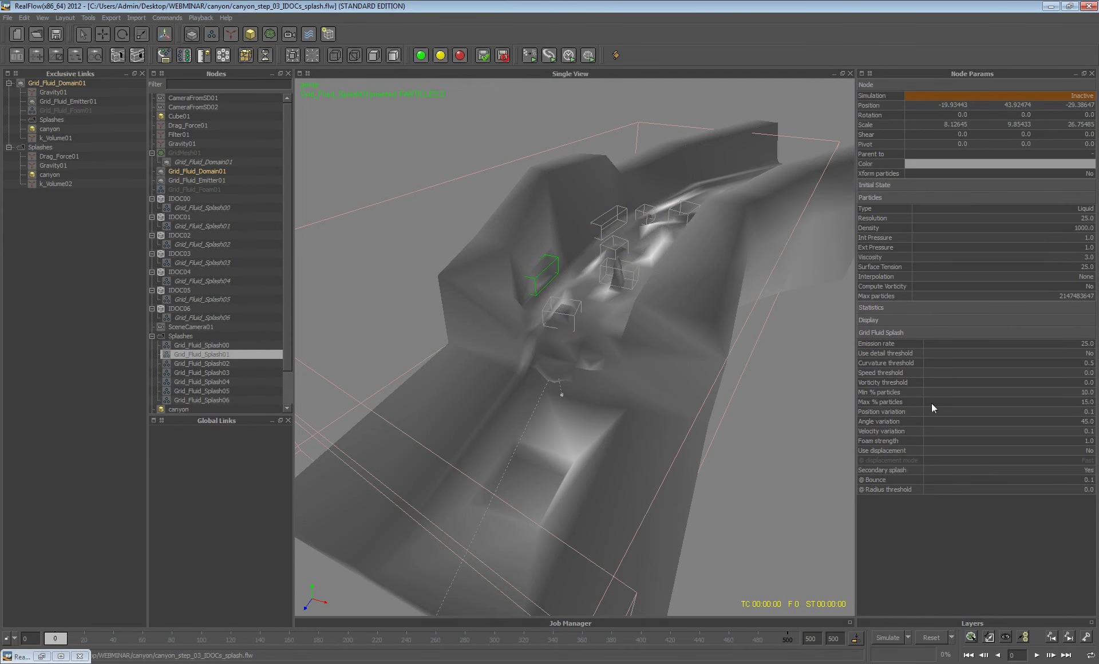
click(895, 352)
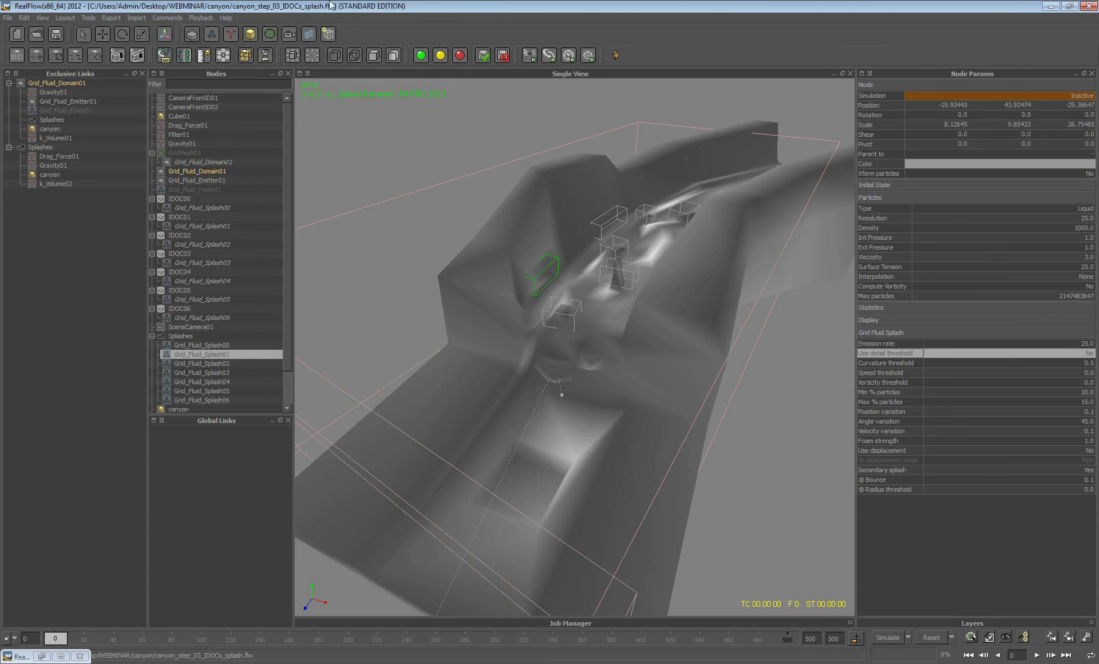
click(215, 171)
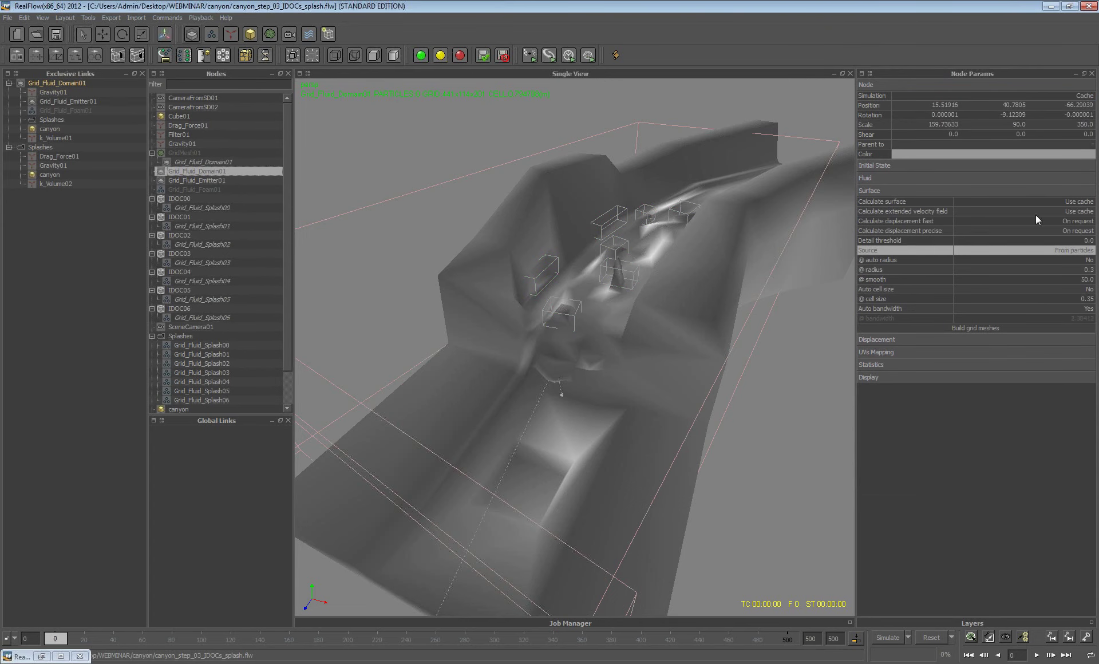
click(893, 239)
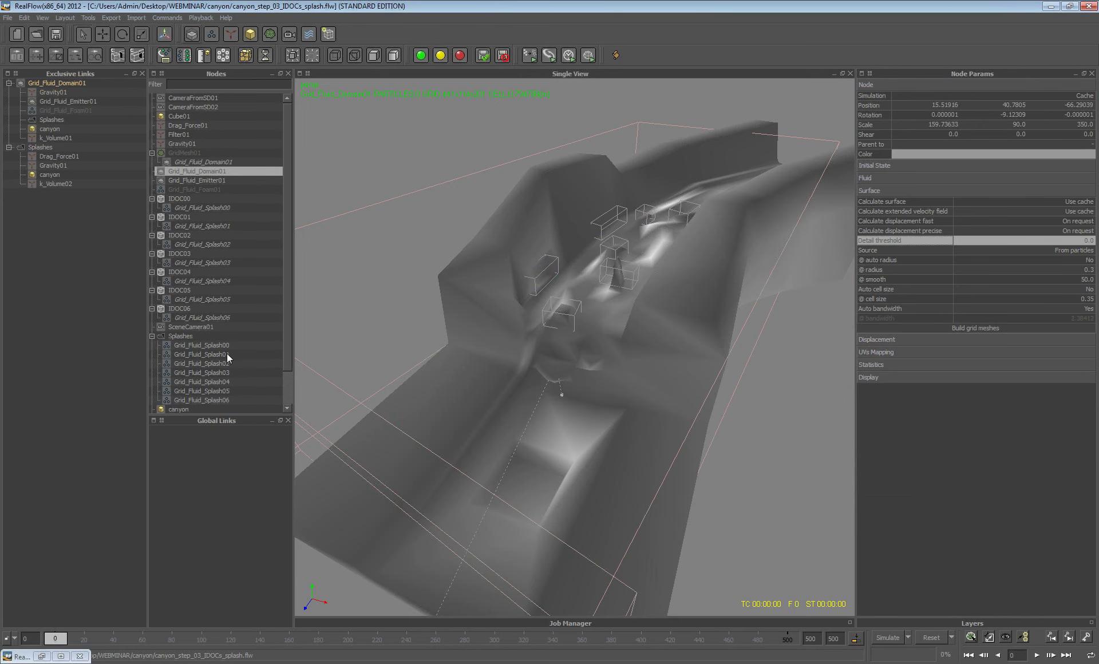
click(210, 354)
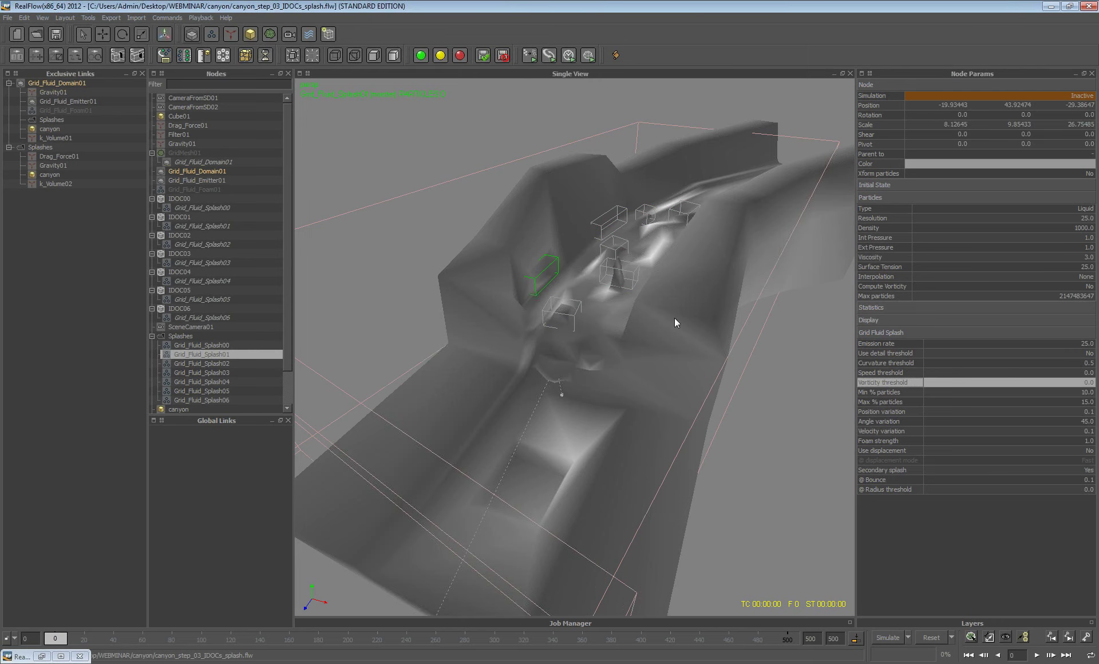
click(902, 363)
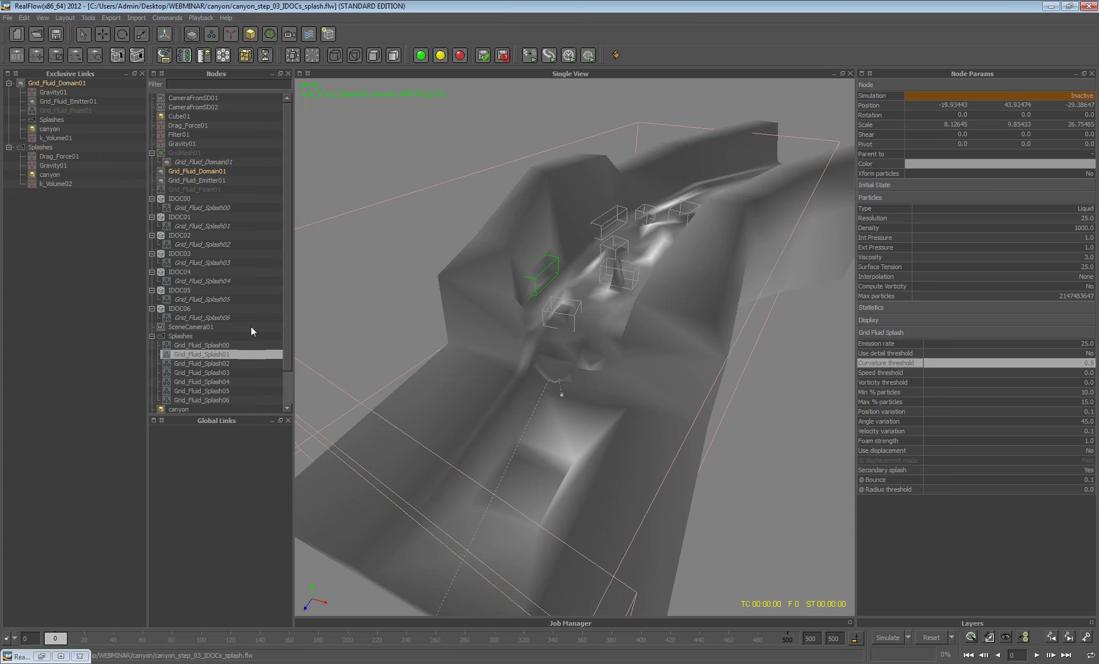
Advance to frame 209, zoom the viewport in on the Splashes particles, and select IDOC00.
drag(68, 638, 132, 641)
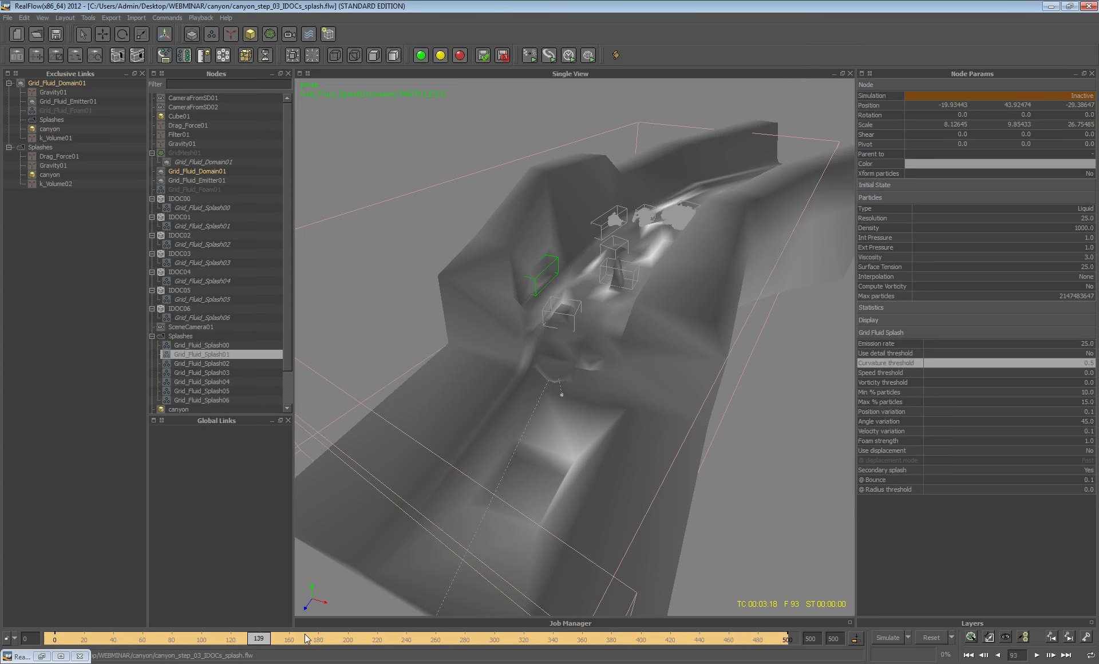
click(183, 337)
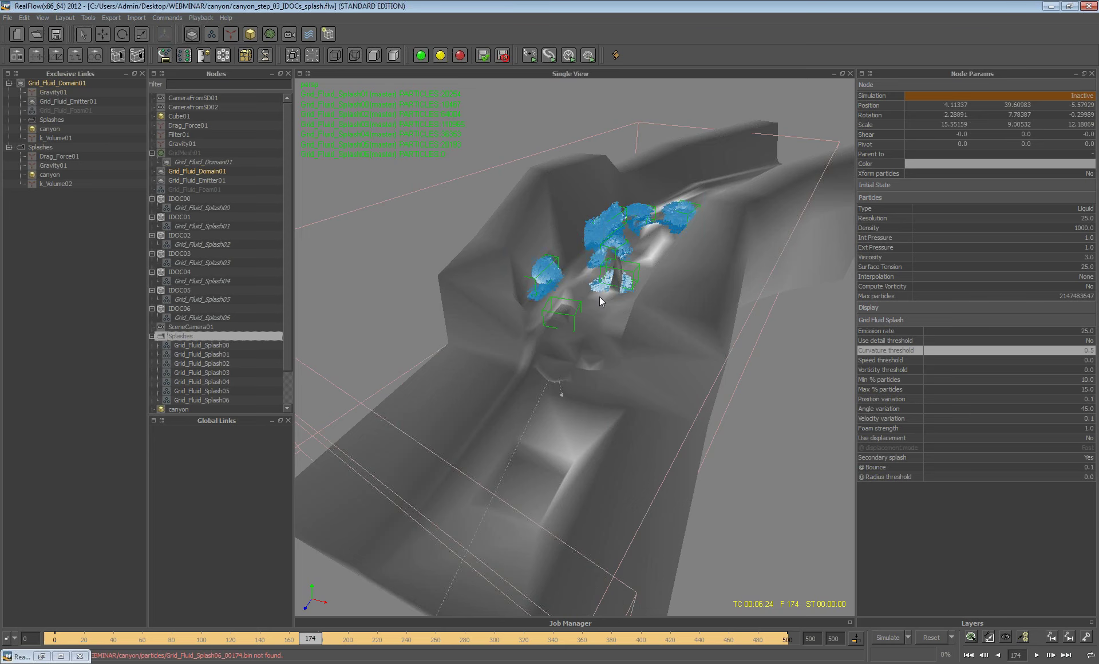
alt+drag(599, 296, 584, 322)
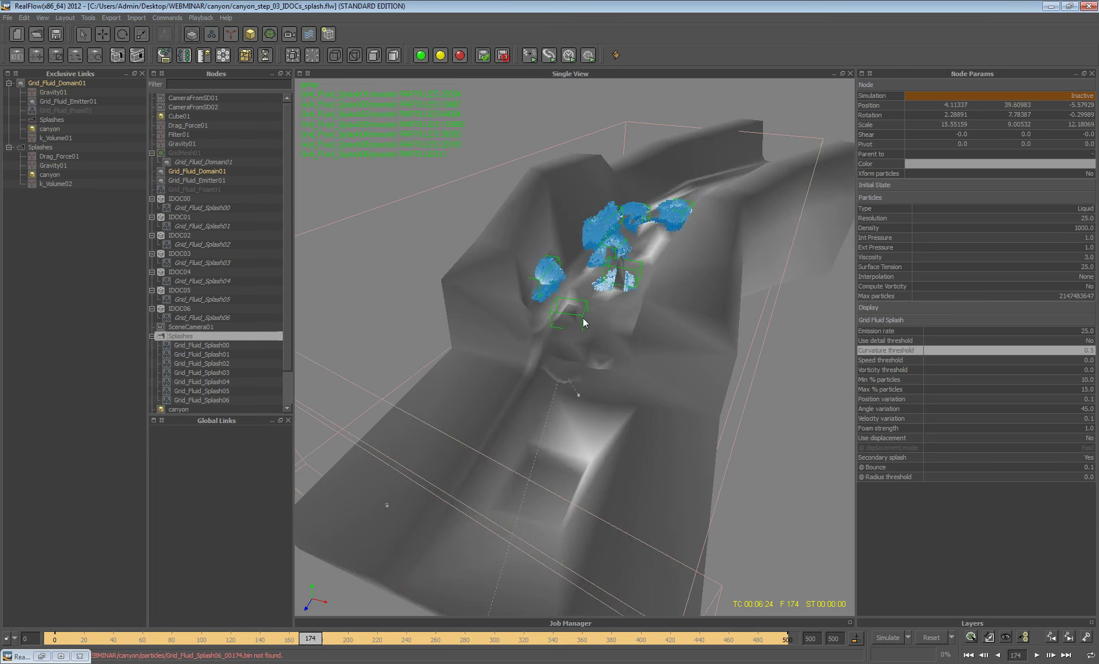
mouse_move(583, 322)
alt+right_down()
mouse_move(633, 273)
mouse_move(342, 642)
alt+right_up()
drag(342, 642, 350, 641)
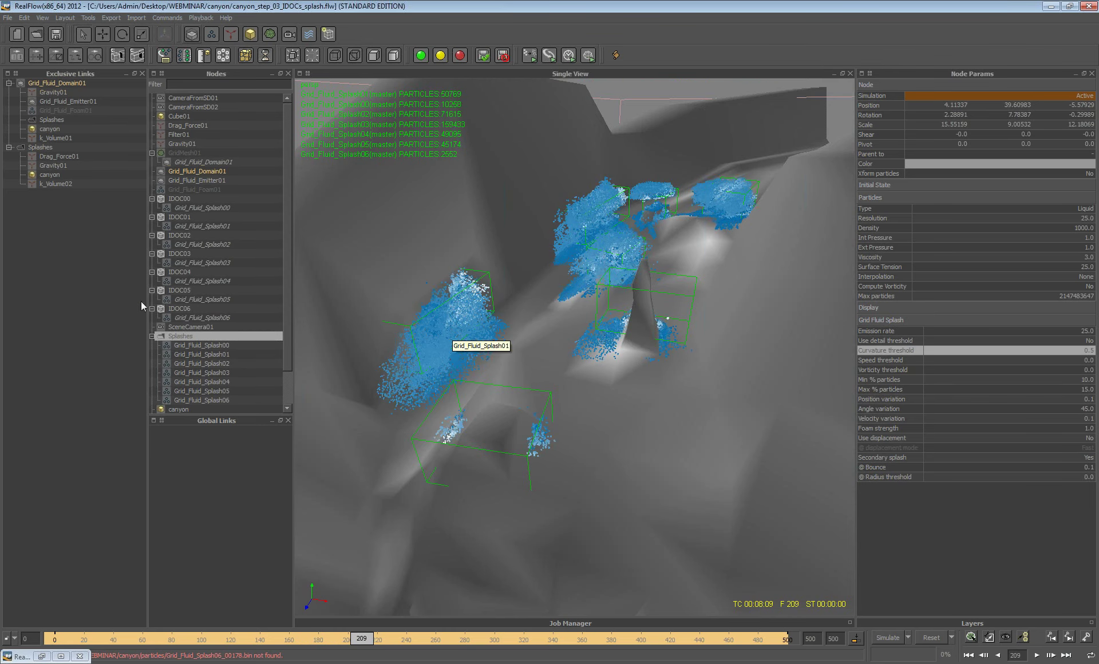
click(180, 200)
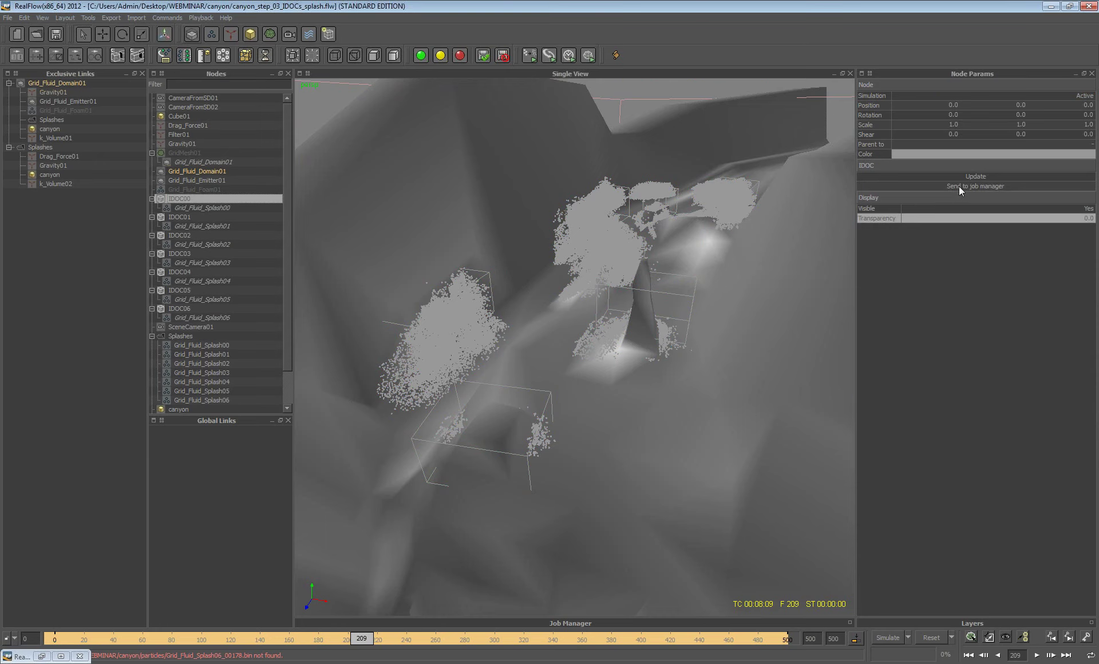
Send the IDOC00, IDOC01 and IDOC02 splash jobs to the Job Manager.
click(1002, 186)
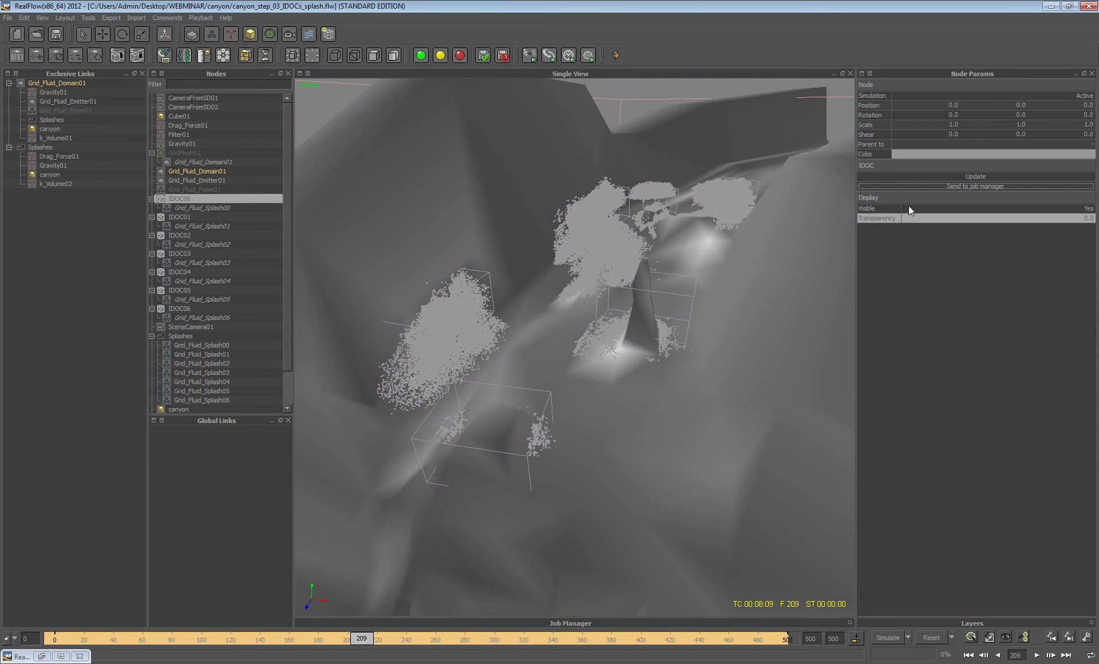
click(177, 218)
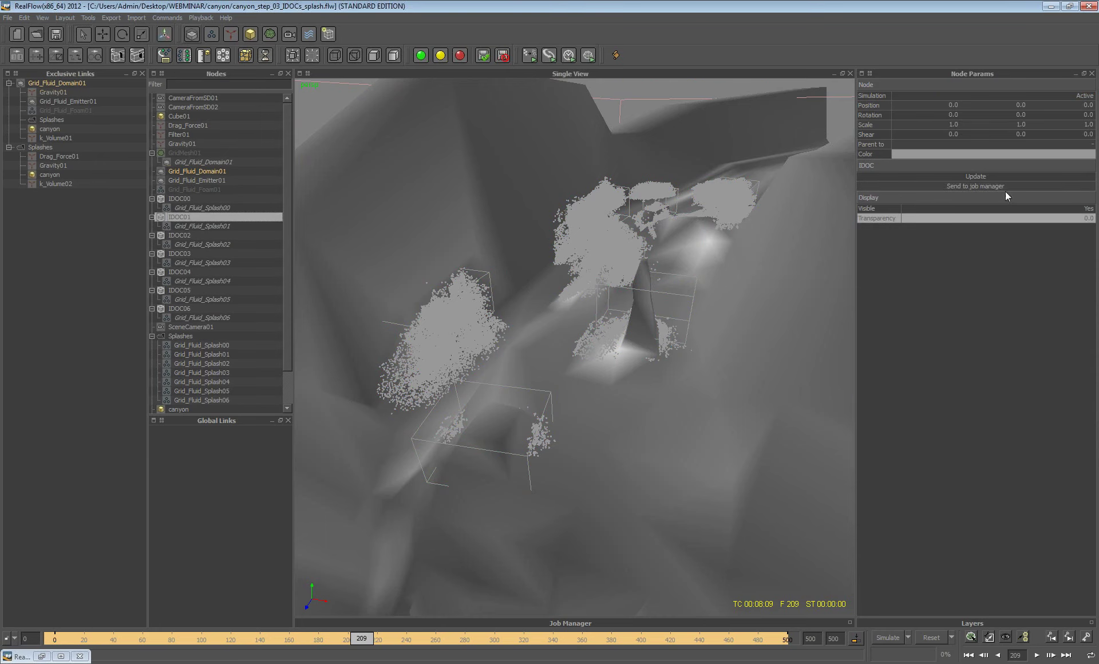
click(1005, 187)
click(183, 232)
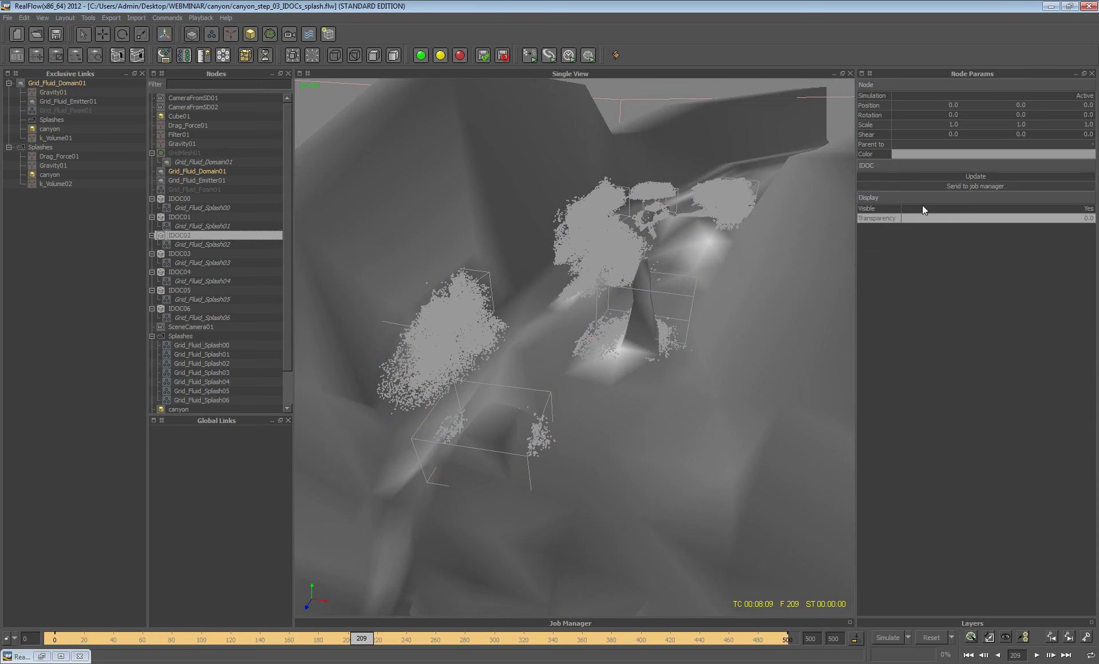
click(939, 185)
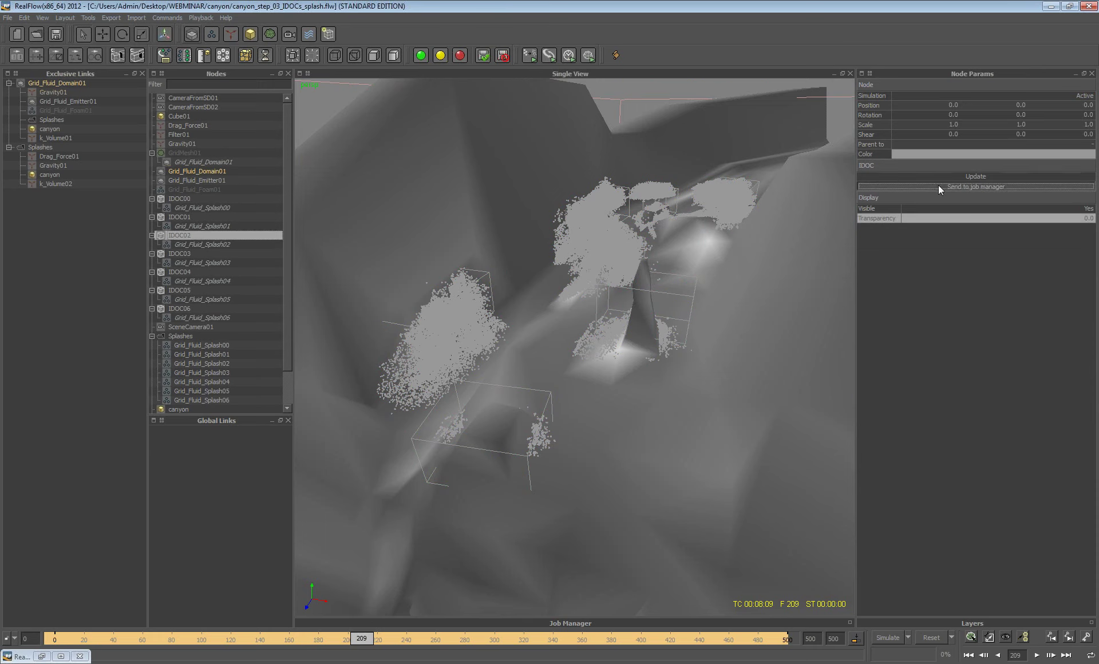
Check the three queued jobs in the Job Manager panel, then collapse the panel again.
click(509, 624)
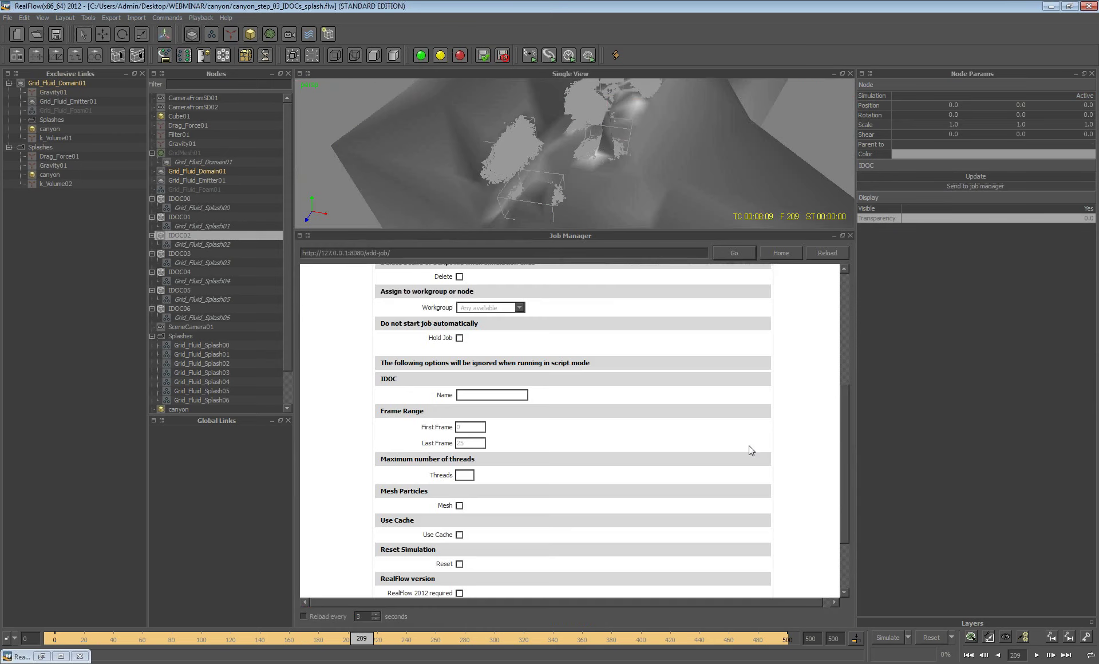
scroll(750, 445, up, 2)
scroll(584, 309, up, 3)
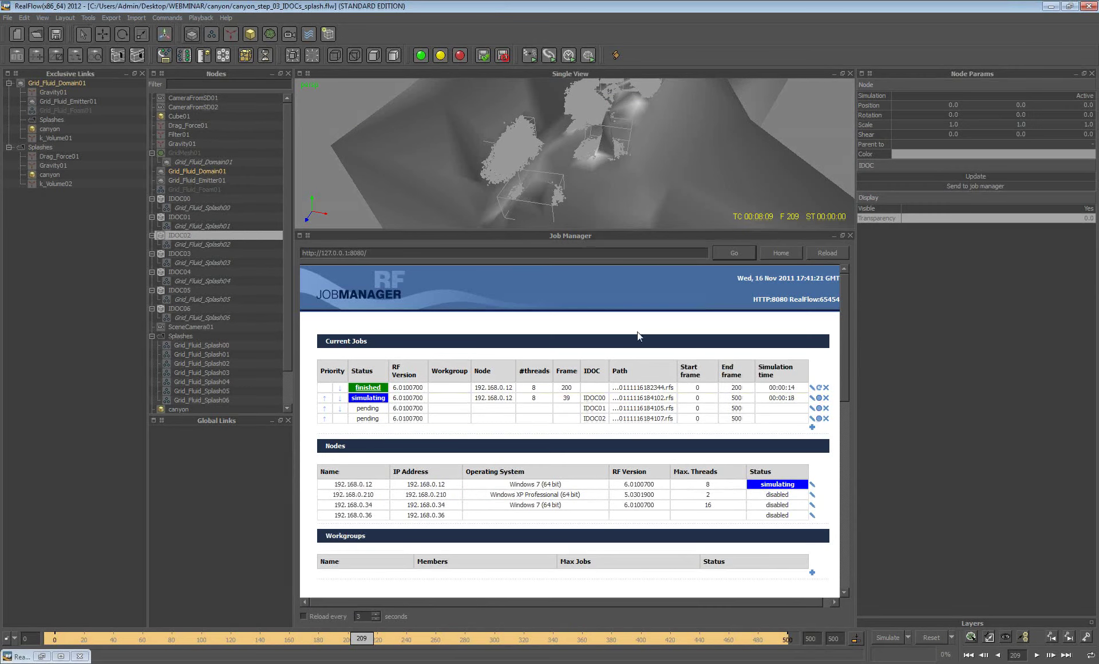
double_click(558, 235)
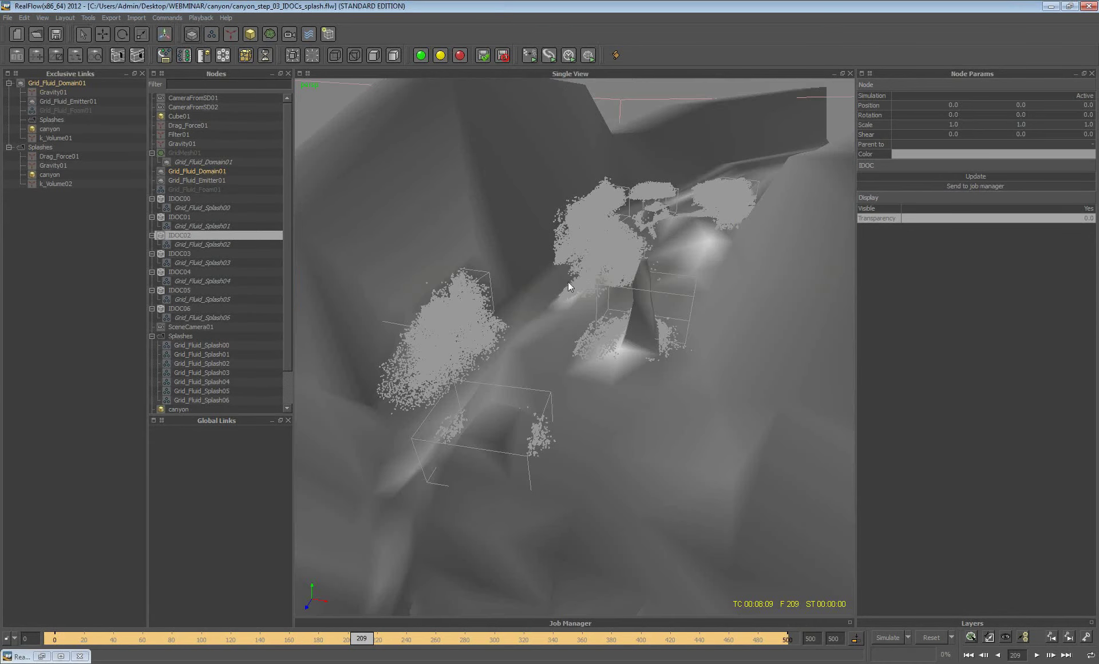
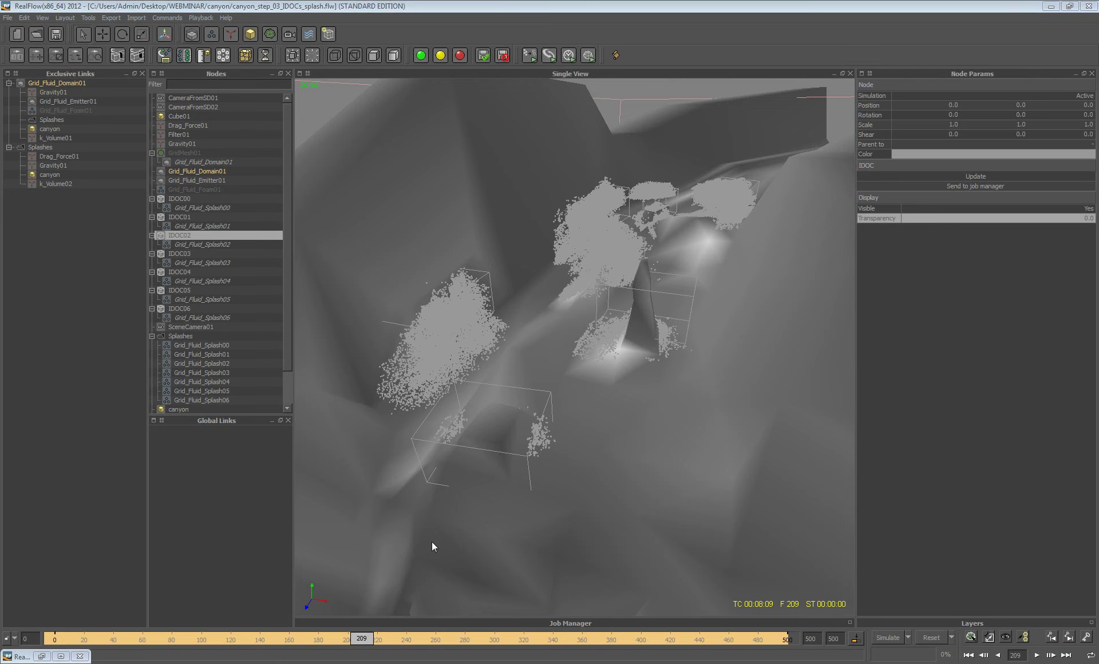
Switch from RealFlow to the PowerPoint slideshow showing the 'Setting up the GRID DOMAIN' slide.
key(alt+Tab)
key(Tab)
key(Tab)
key(Tab)
key(Tab)
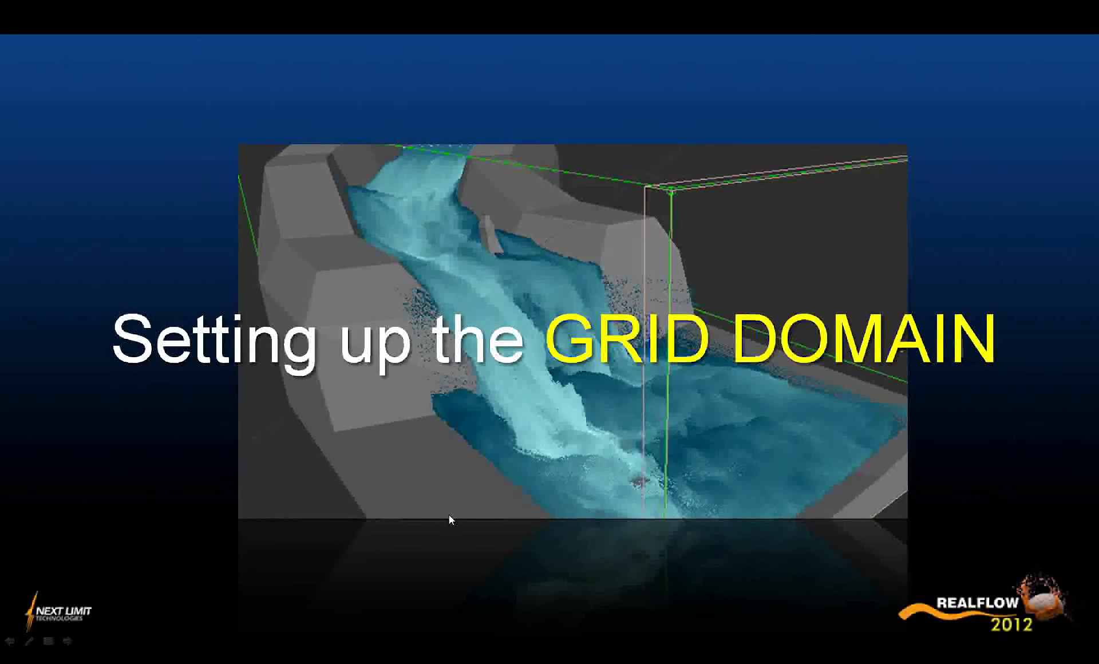
Advance the slides to 'Generating and Distributing SECONDARY ELEMENTS', then return to the RealFlow canyon scene.
key(Right)
key(Right)
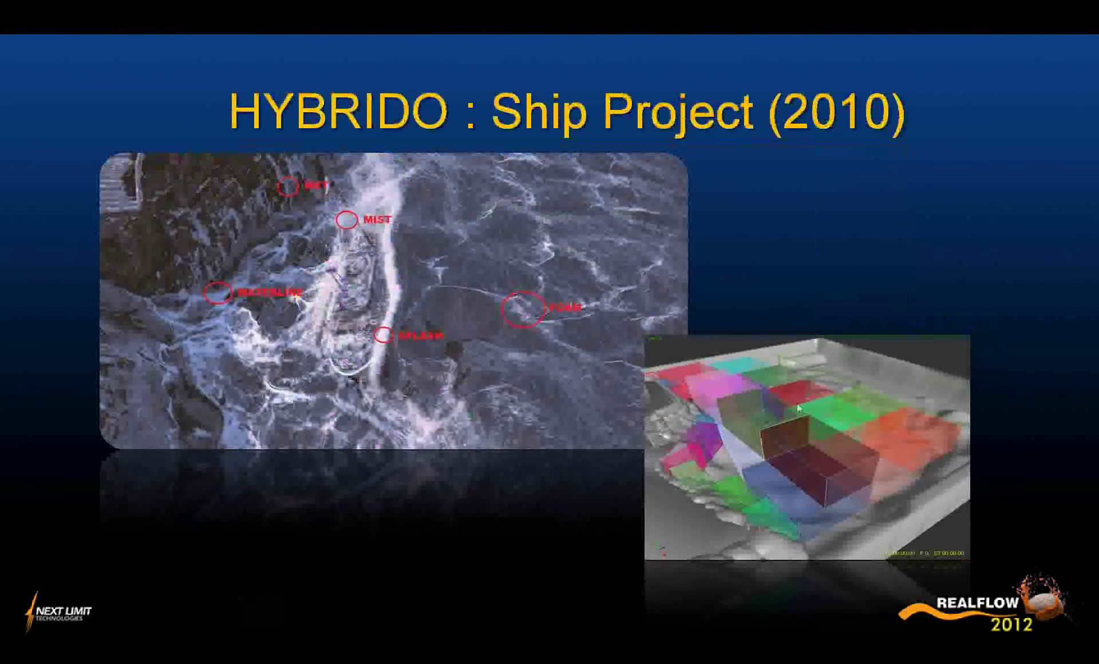
click(777, 445)
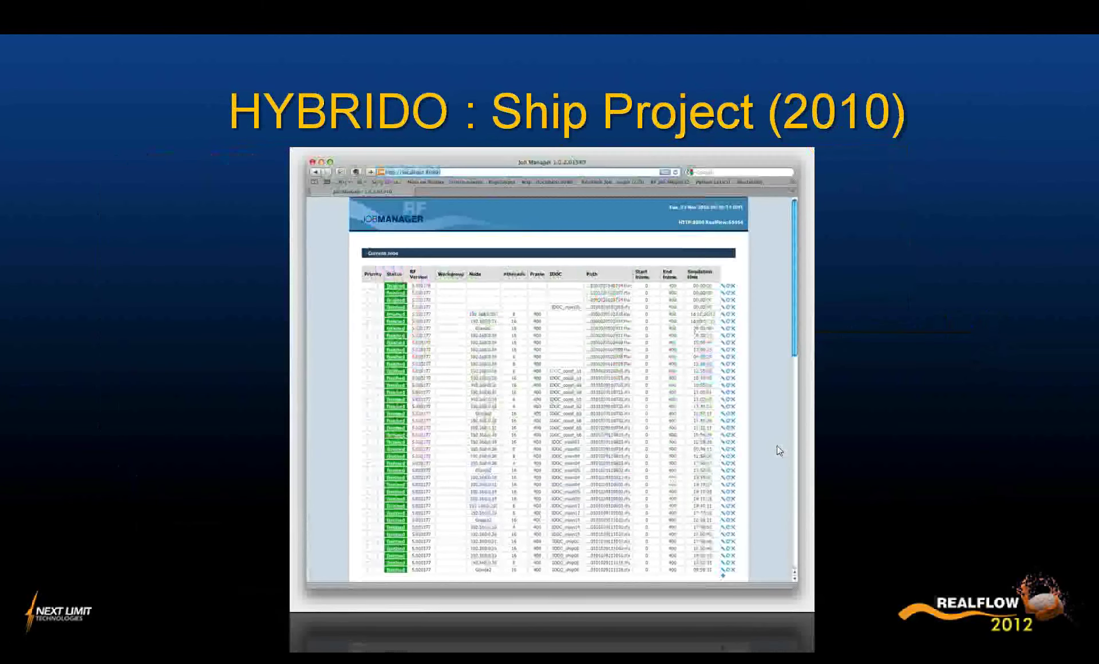
click(777, 446)
click(778, 446)
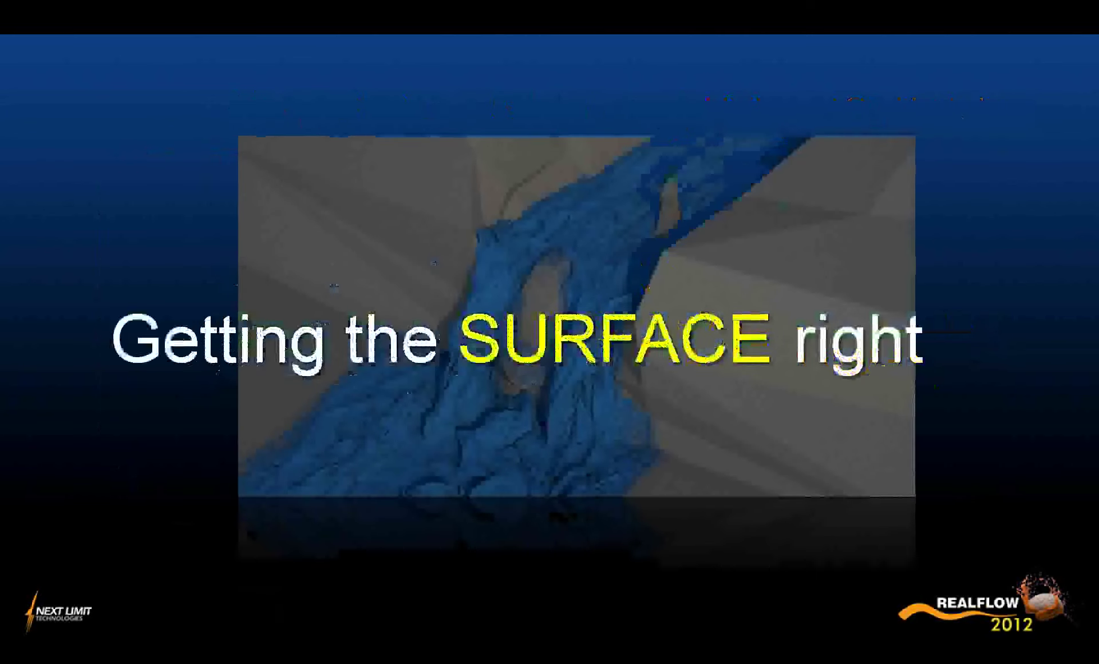
click(455, 448)
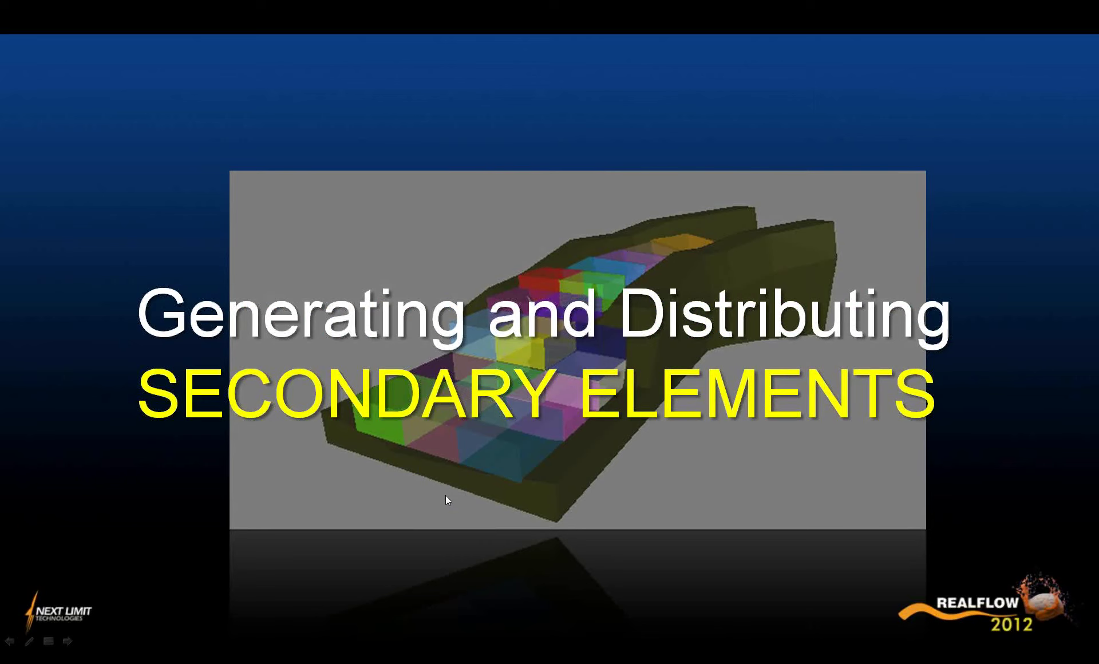
key(alt+Tab)
key(alt+Tab)
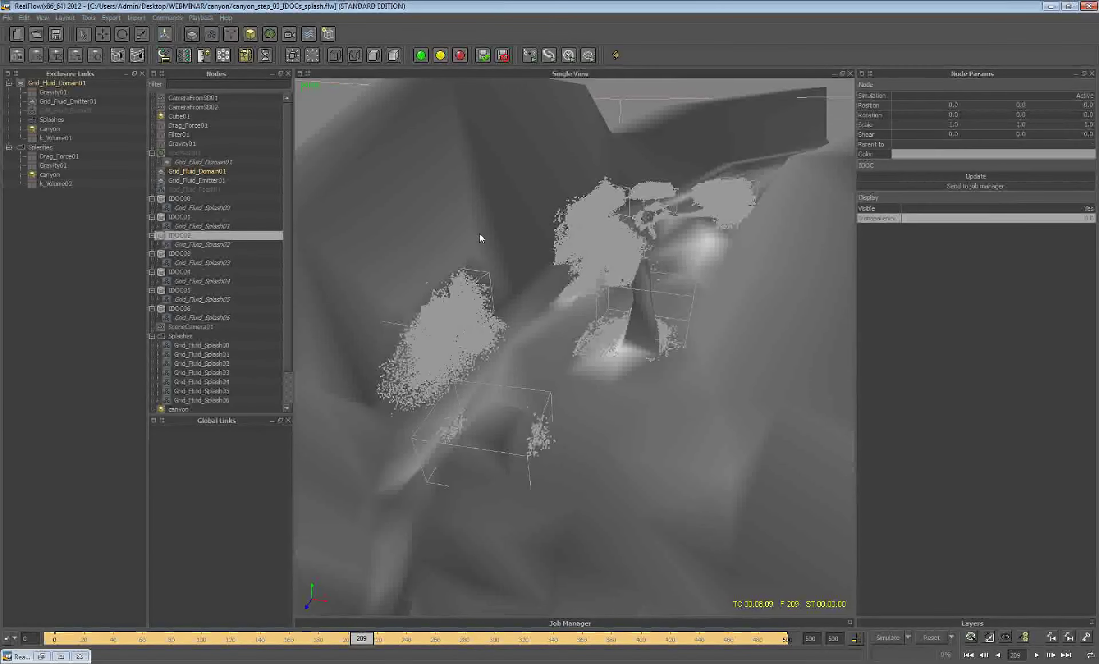
Split Grid_Fluid_Domain01 with IDOC Multiple into X=3, Y=2, Z=6 boxes.
scroll(481, 231, down, 3)
click(445, 320)
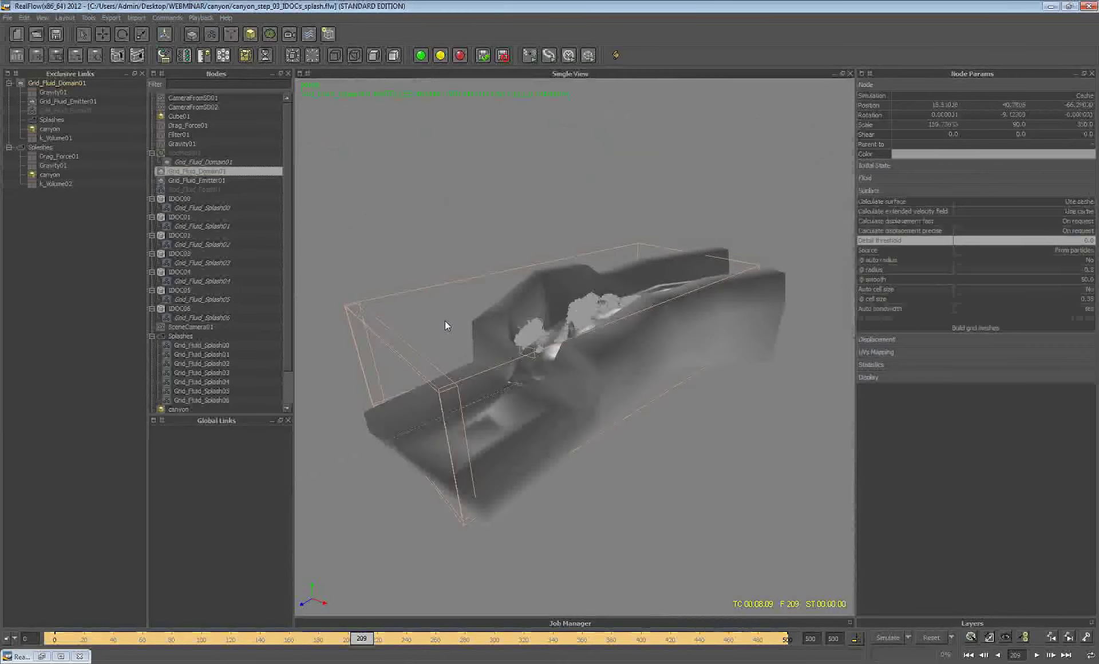
scroll(460, 322, down, 2)
alt+drag(476, 321, 465, 229)
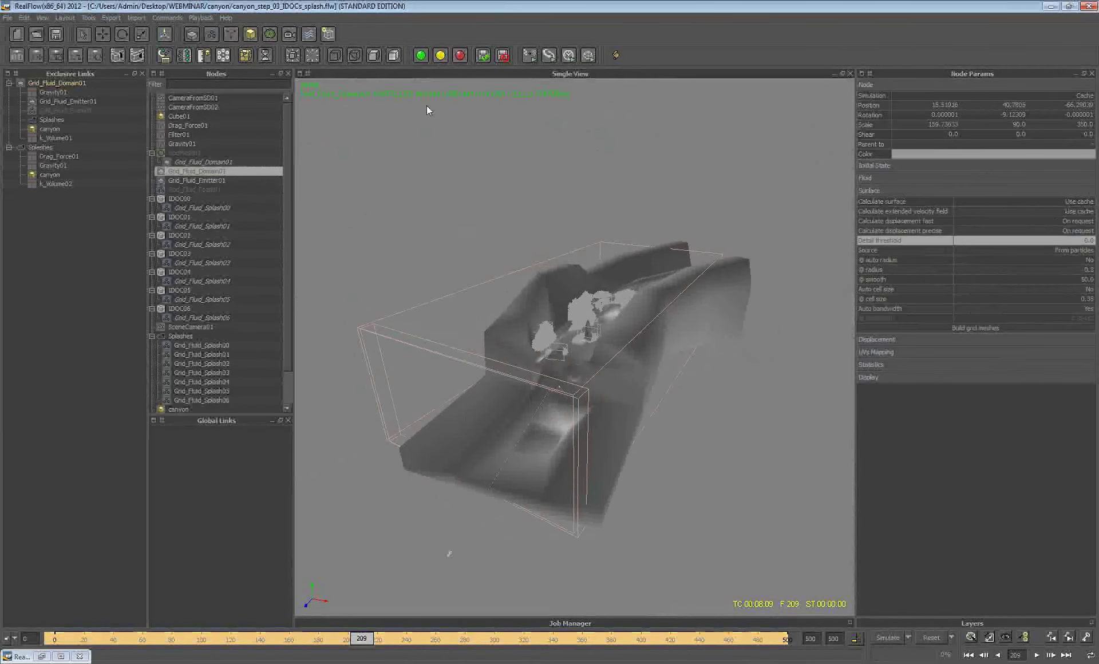
click(326, 35)
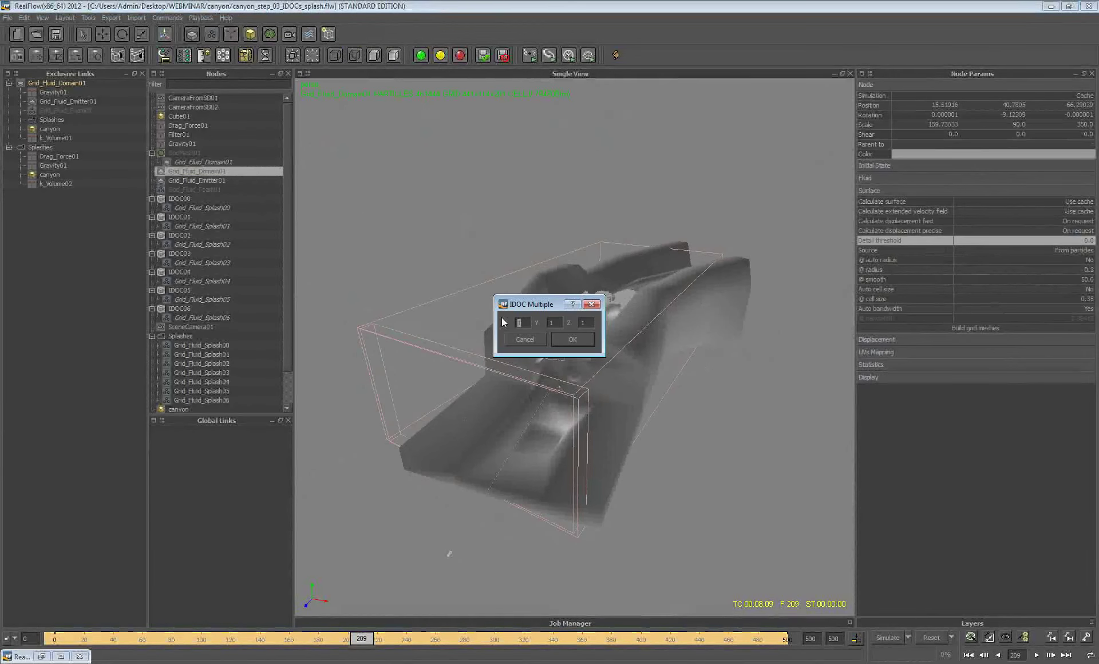
text(3)
key(Tab)
text(2)
key(Tab)
text(6)
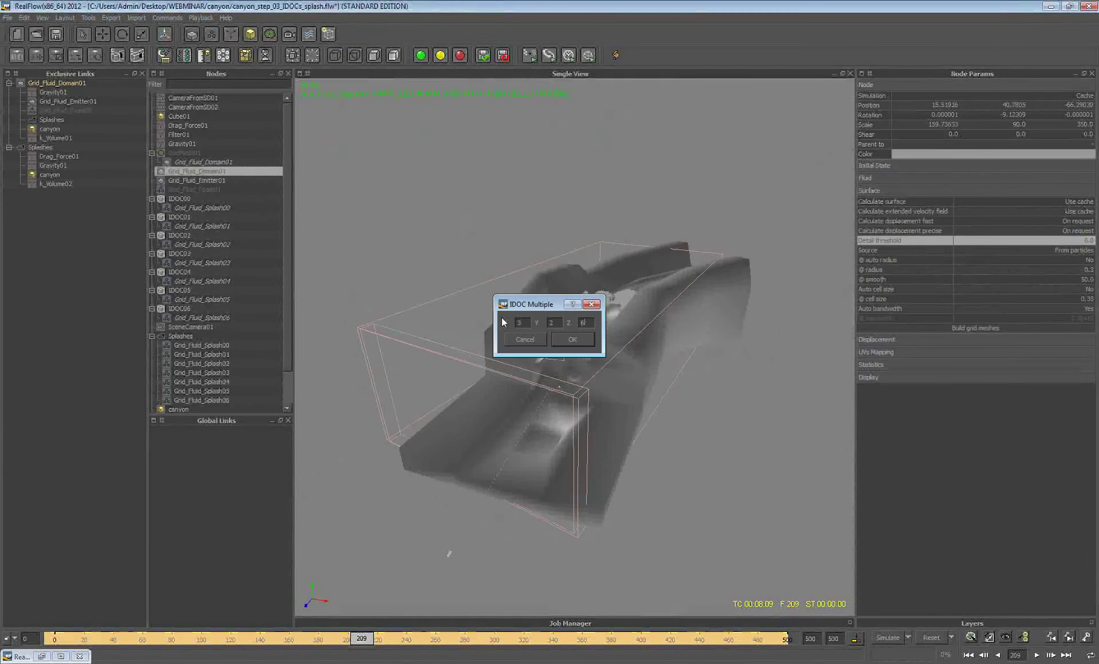
key(Return)
alt+drag(614, 369, 223, 253)
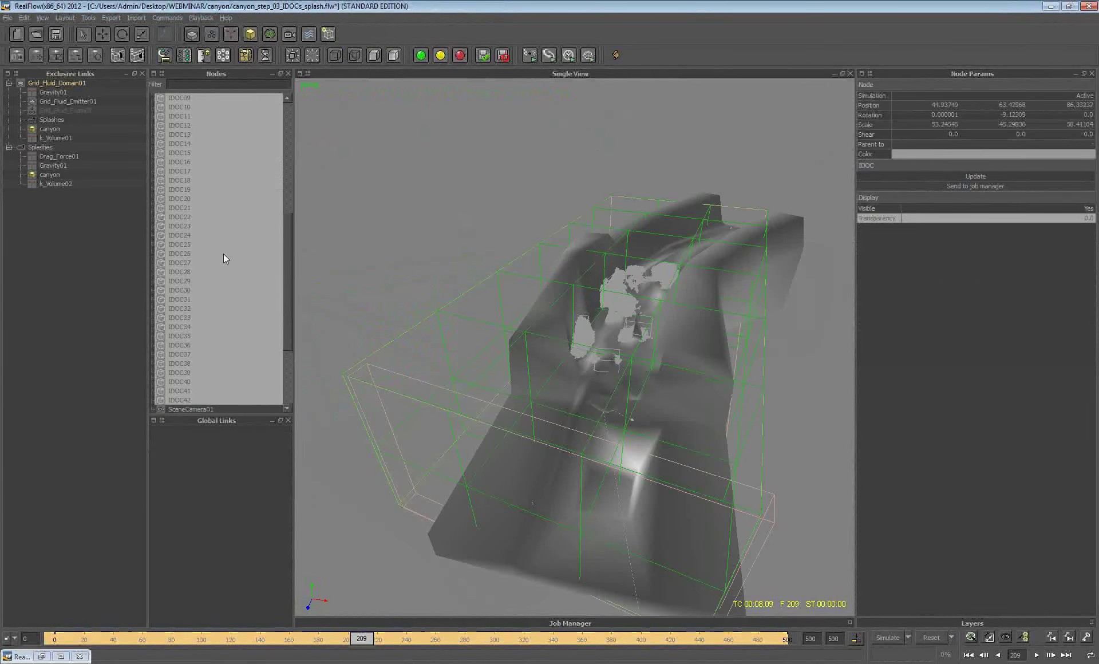
click(183, 272)
click(182, 326)
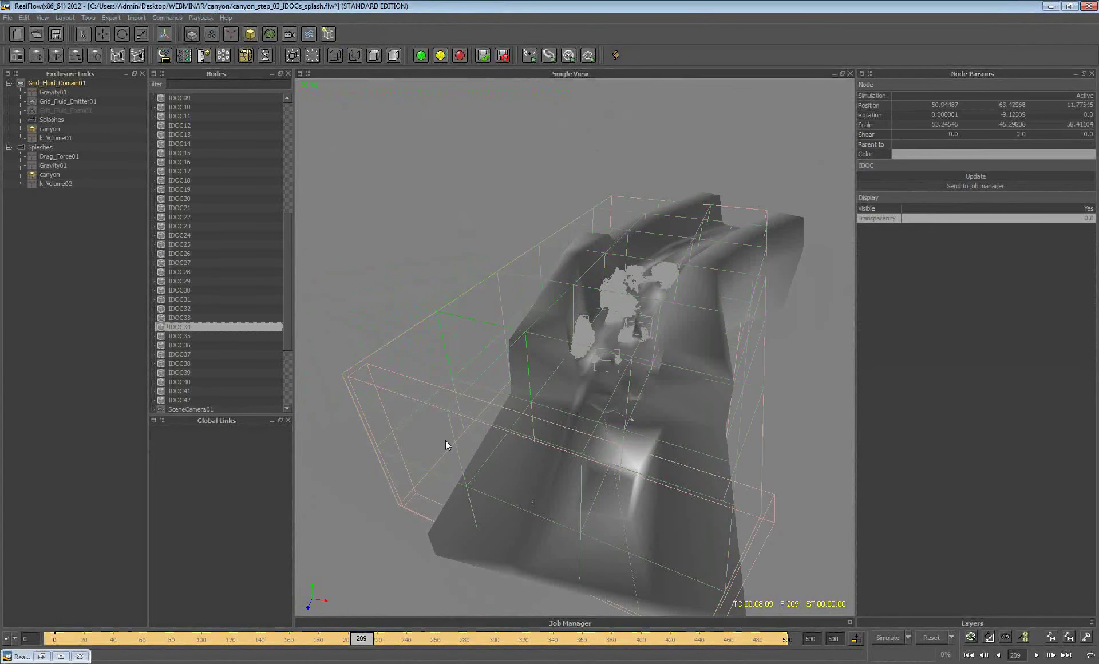
alt+drag(445, 441, 566, 229)
alt+drag(674, 364, 580, 381)
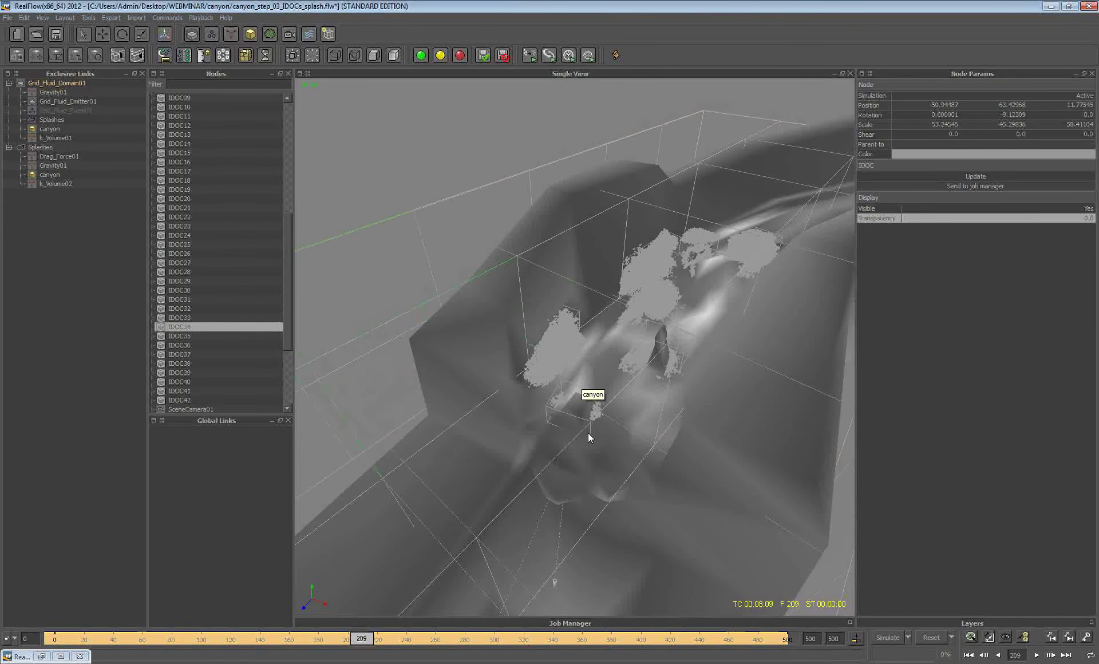
alt+drag(588, 432, 379, 433)
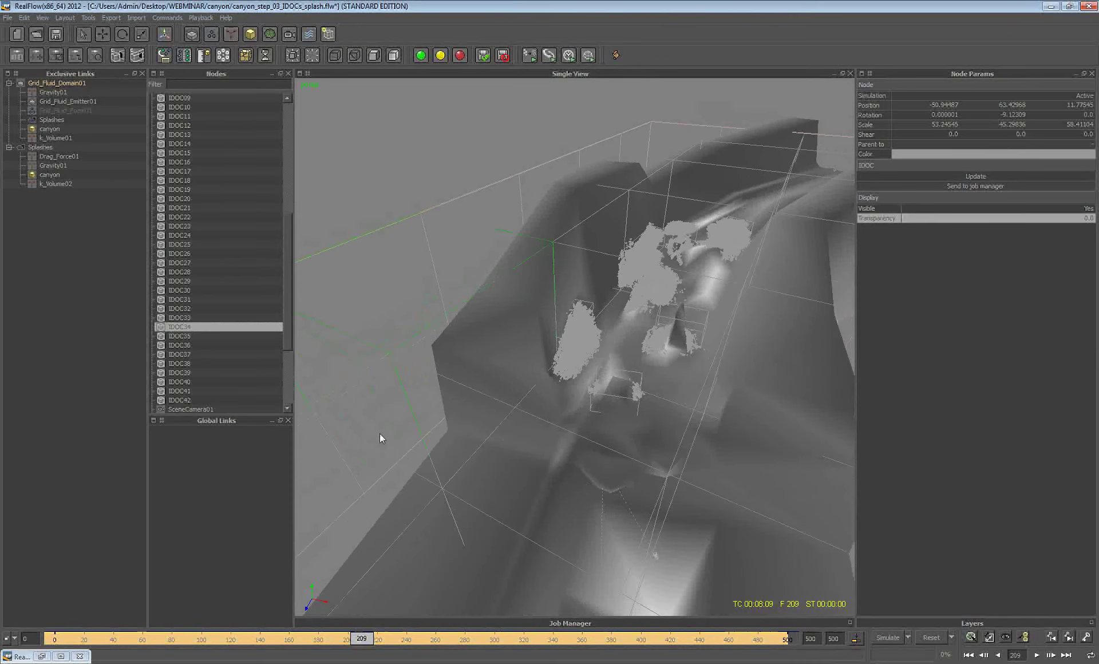
alt+drag(647, 279, 676, 301)
click(8, 17)
mouse_move(119, 163)
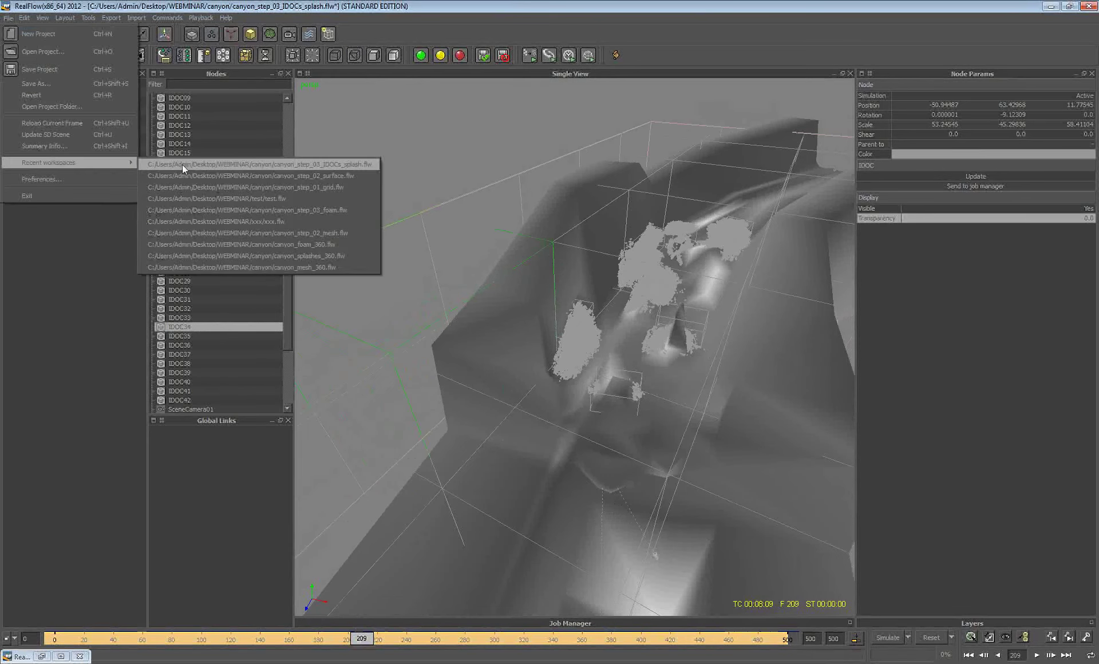
click(182, 164)
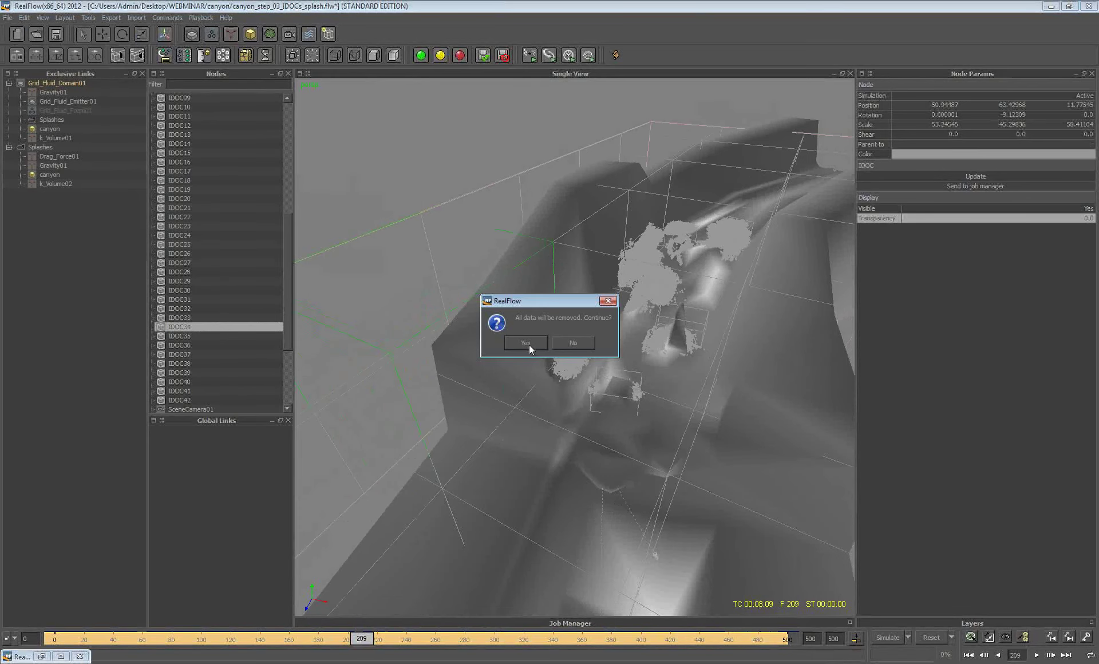
click(575, 343)
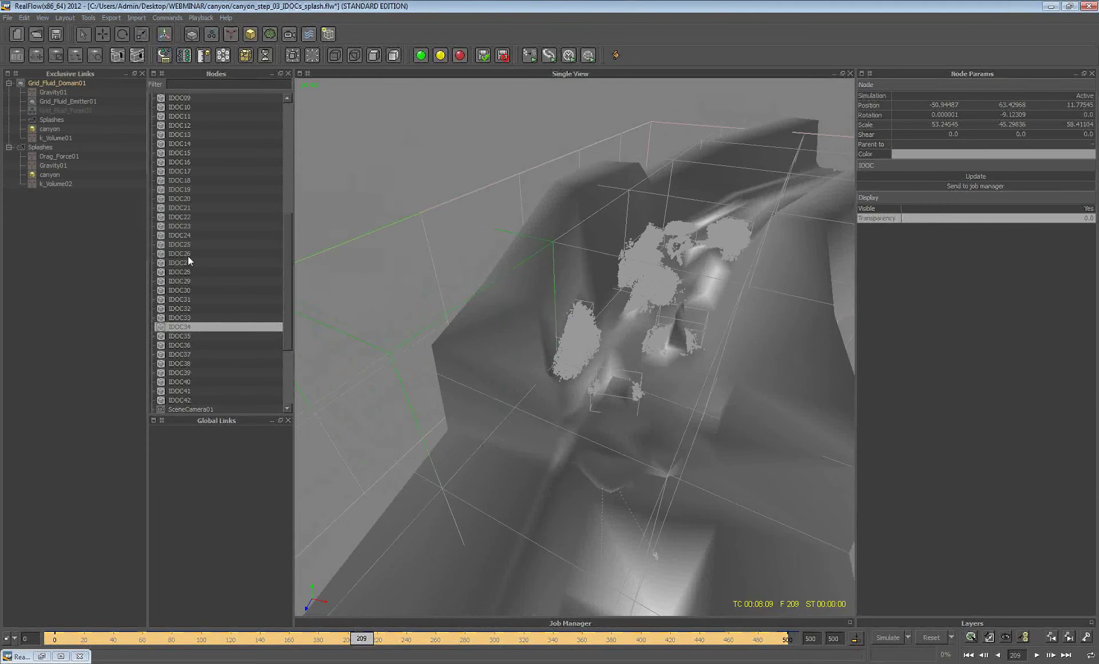
Add a splash emitter to every IDOC using the particle emitter dropdown's Splash per IDOC.
click(193, 34)
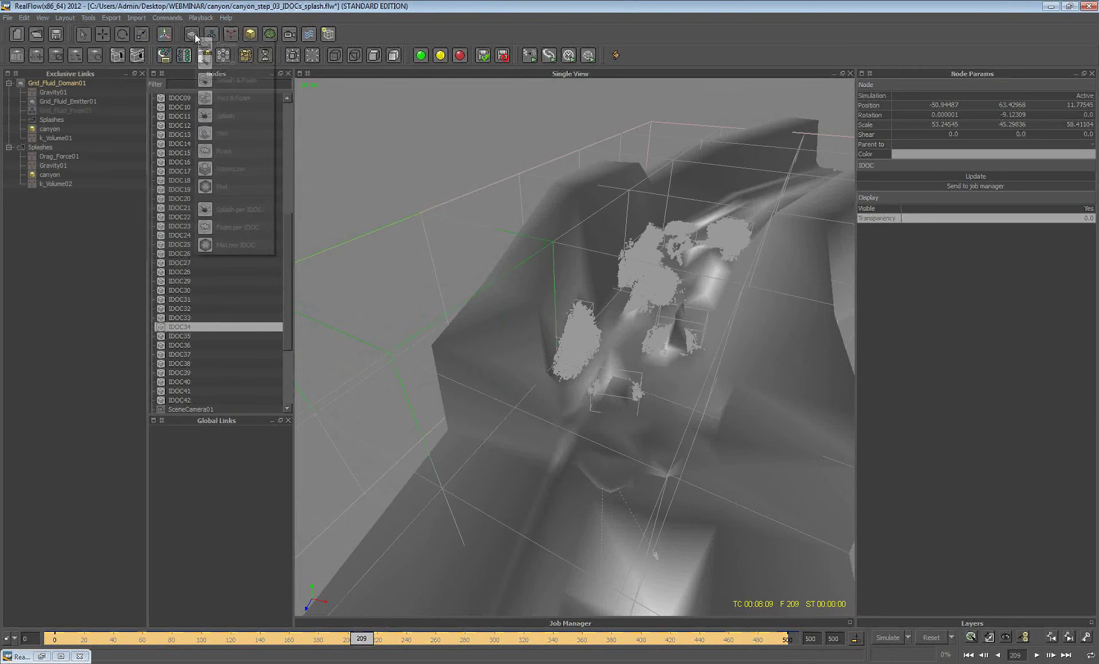
click(558, 269)
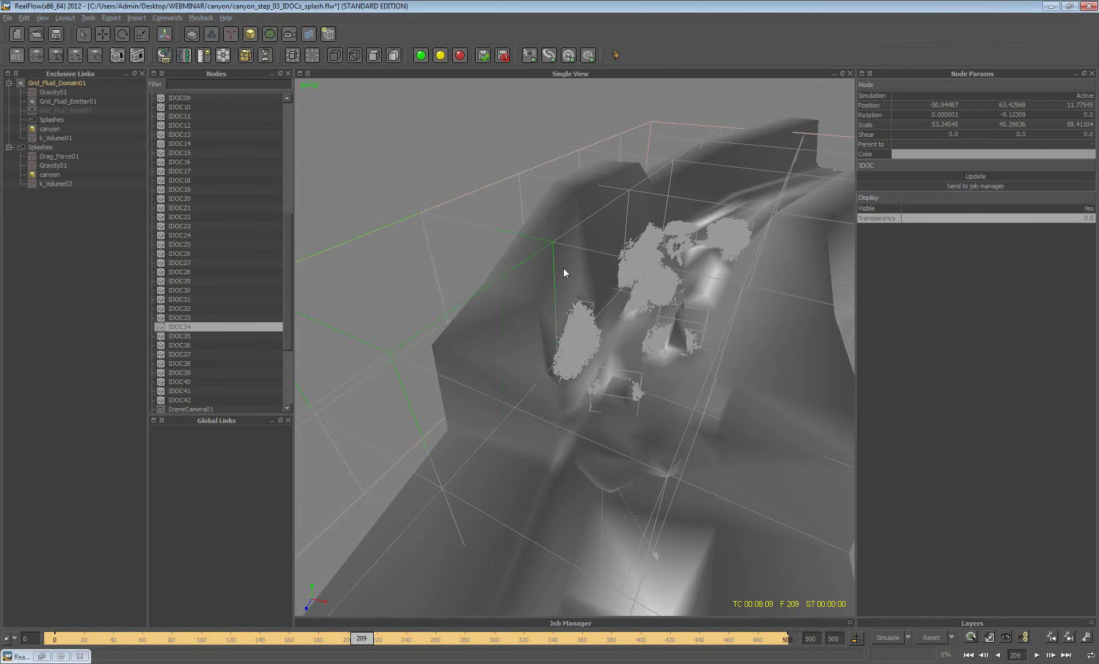
scroll(564, 268, down, 3)
alt+drag(578, 277, 545, 444)
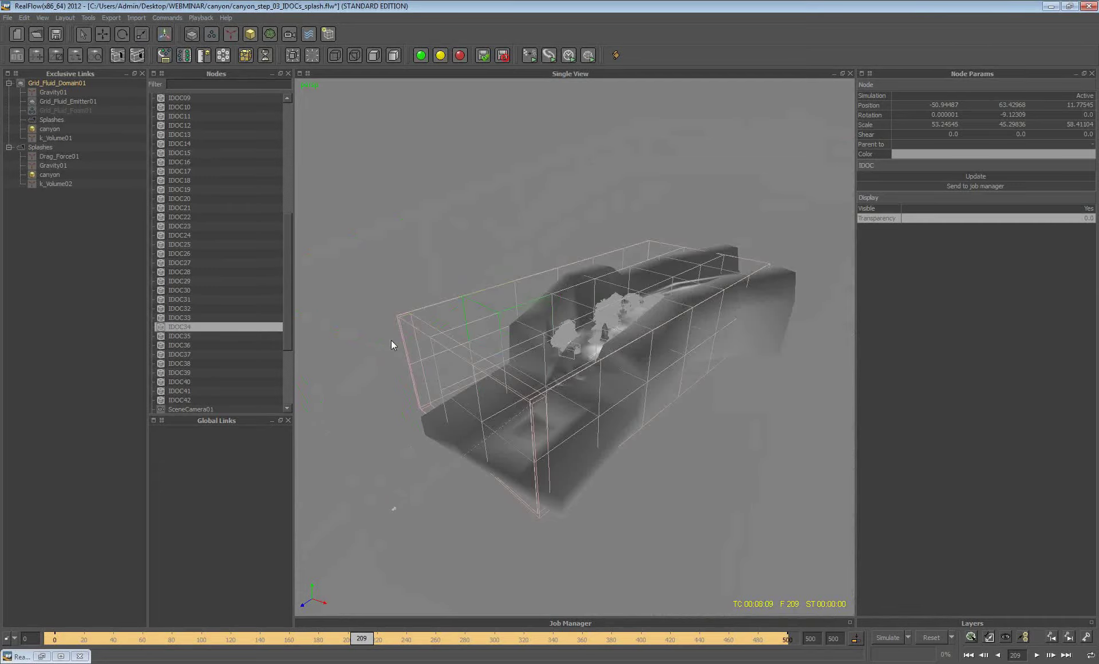
click(192, 35)
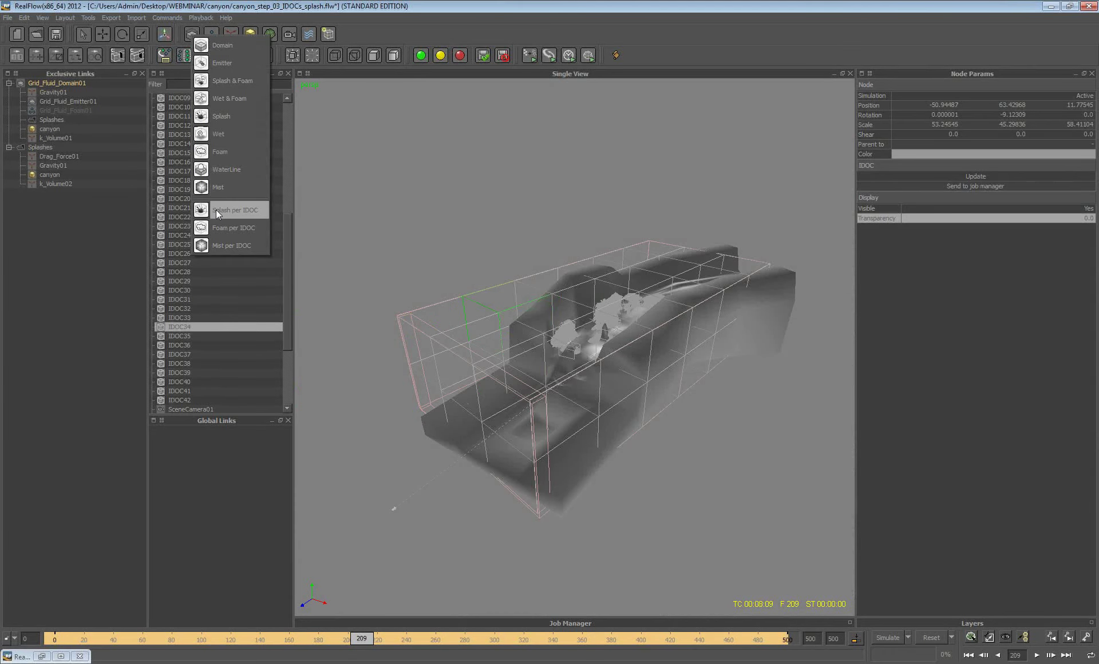
click(215, 209)
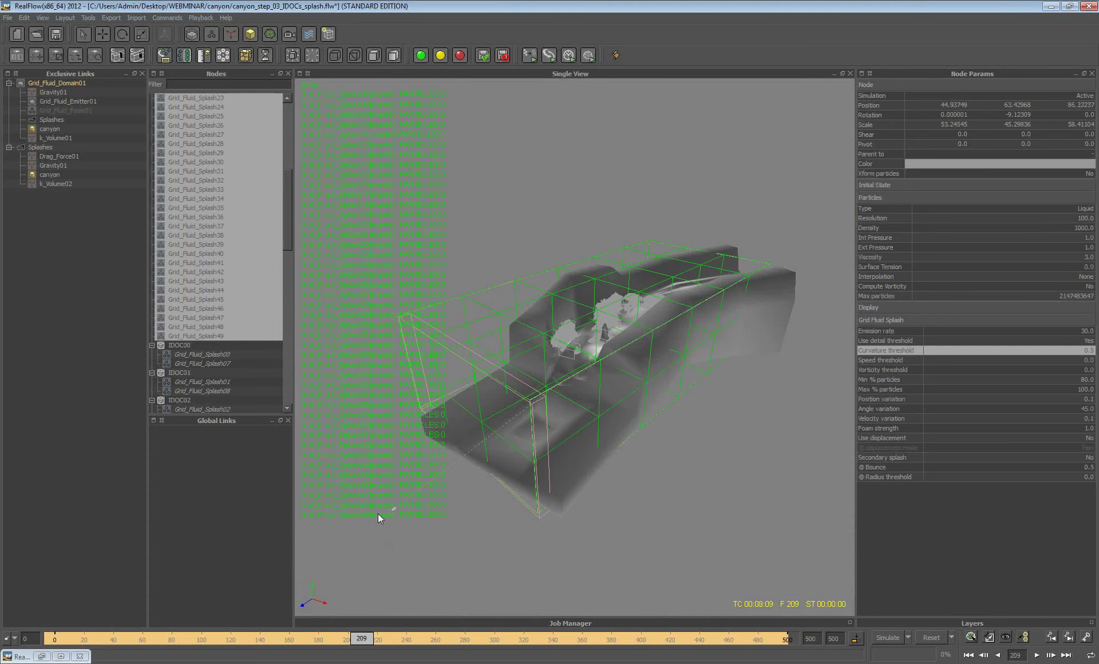
Add Foam per IDOC and Mist per IDOC emitters, then inspect IDOC06's emitters in Nodes.
click(194, 37)
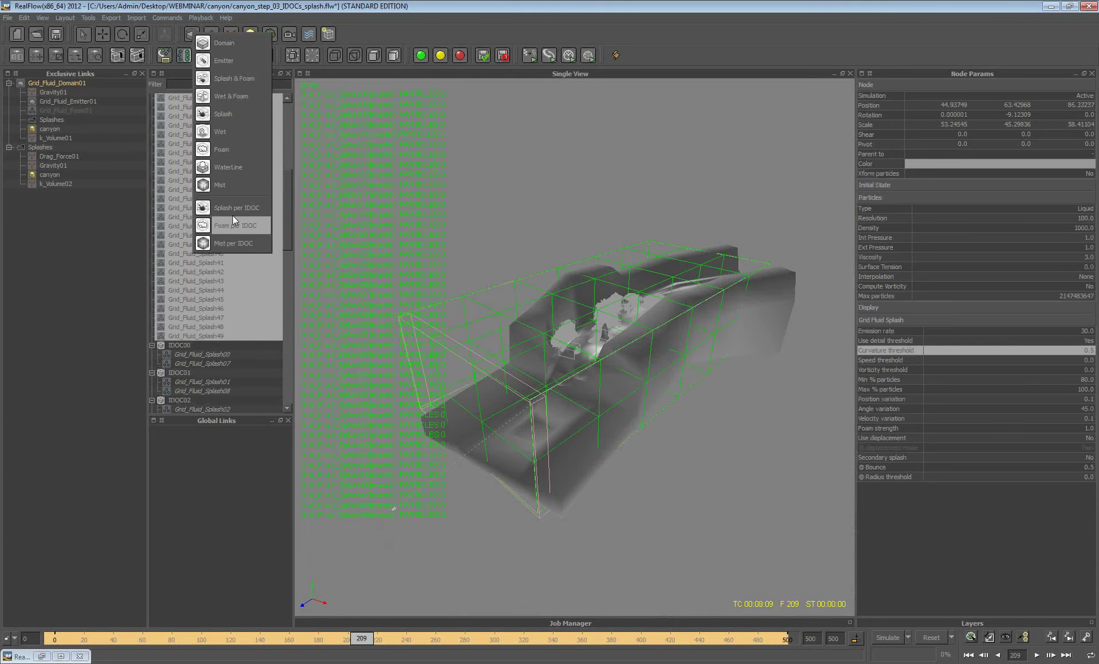
click(233, 225)
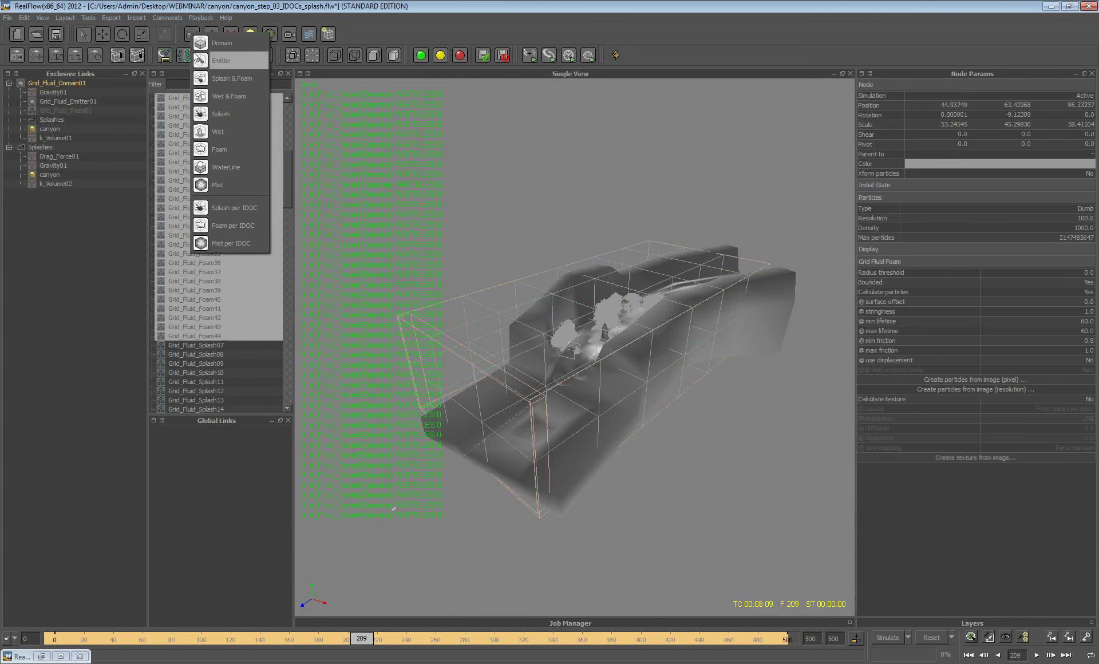
click(246, 242)
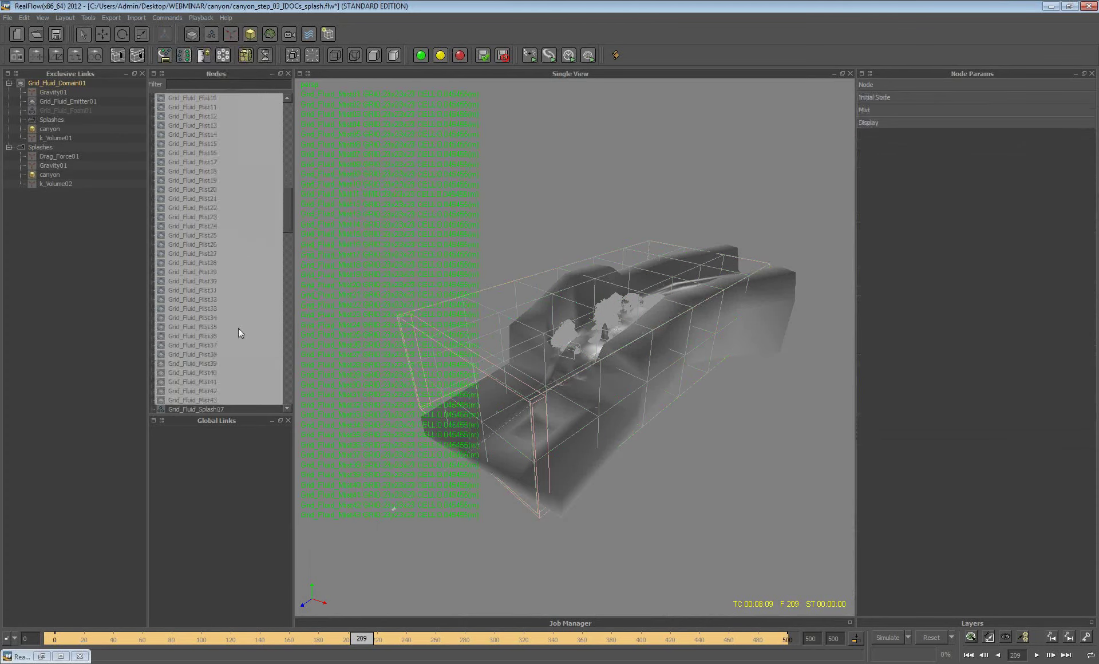
drag(286, 213, 283, 322)
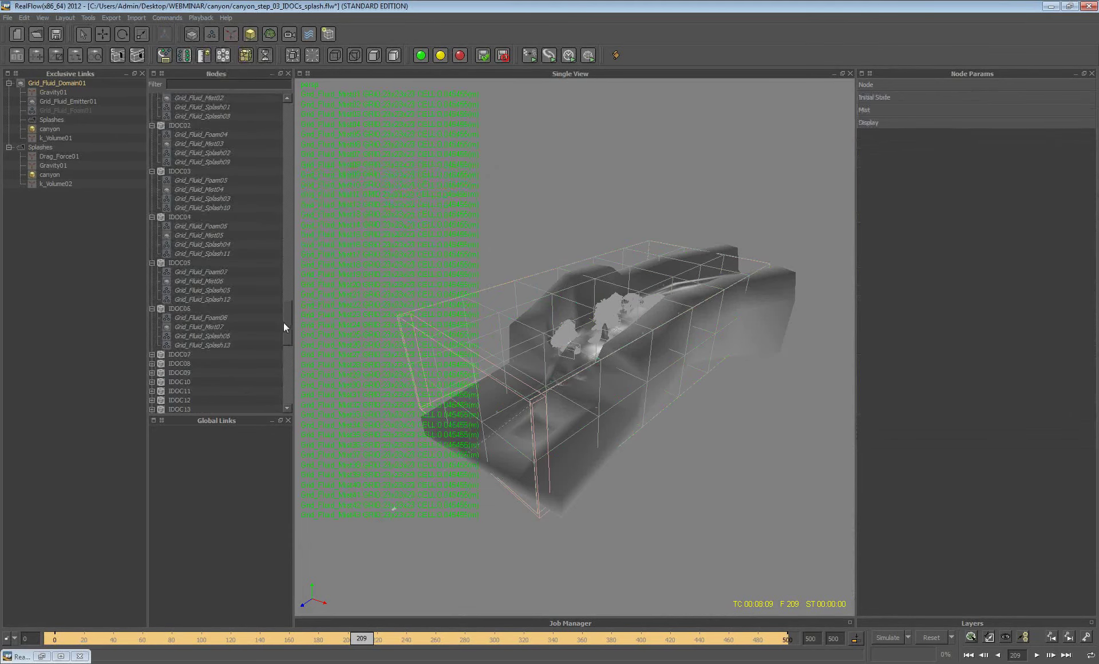
click(176, 308)
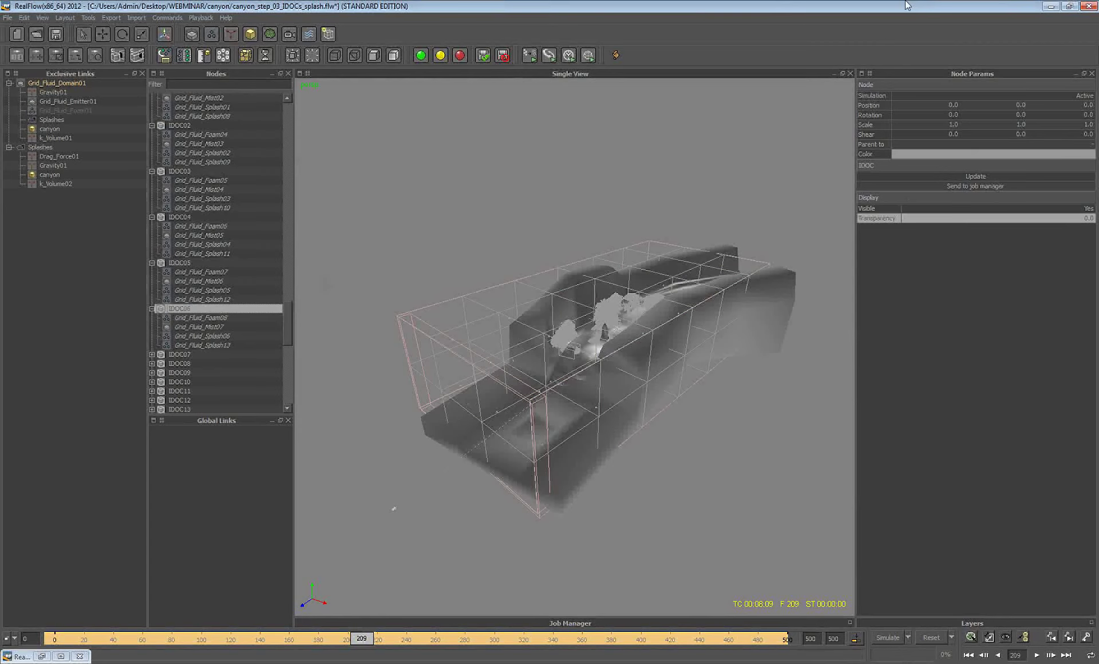
Load canyon_step_03_foam.flw from File > Recent workspaces and confirm the dialog.
click(8, 19)
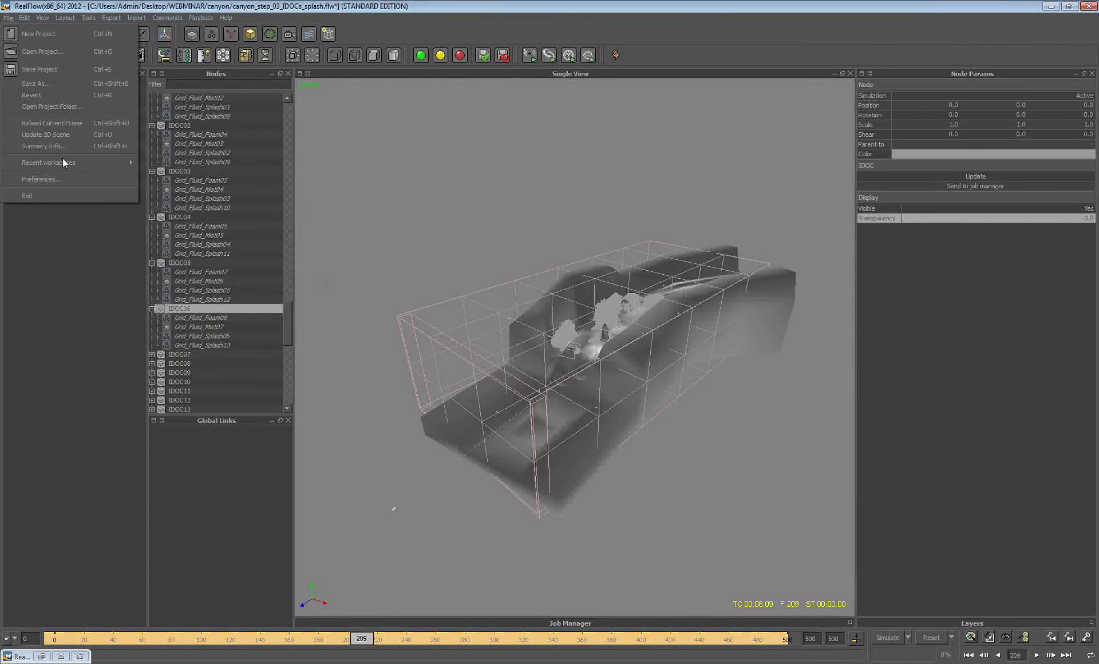
mouse_move(105, 162)
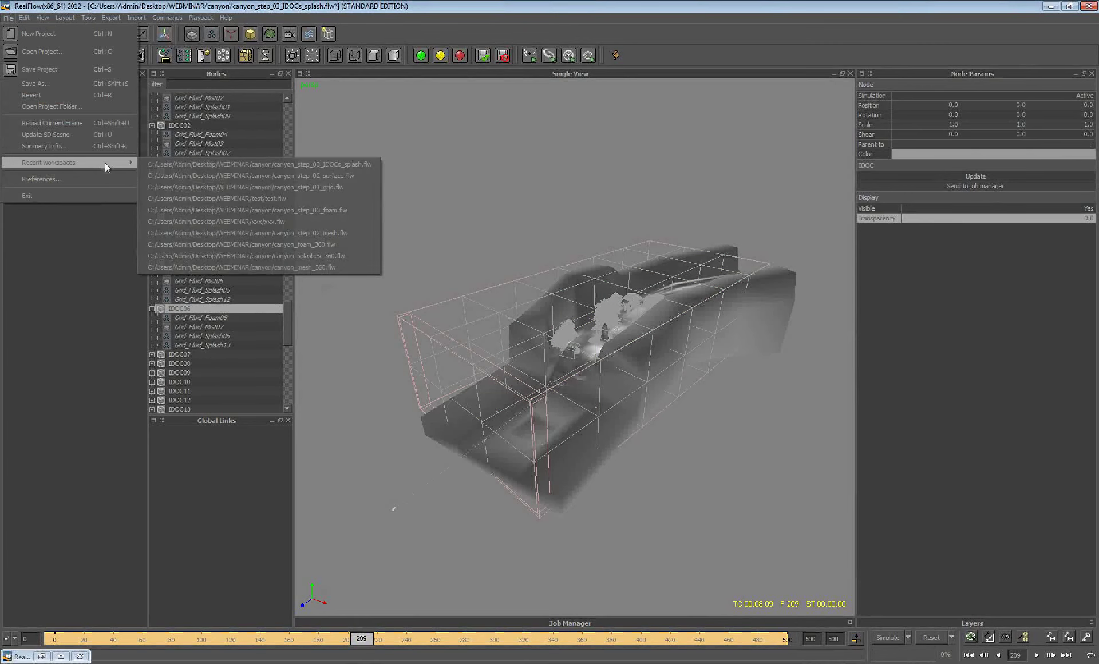
click(244, 210)
click(529, 338)
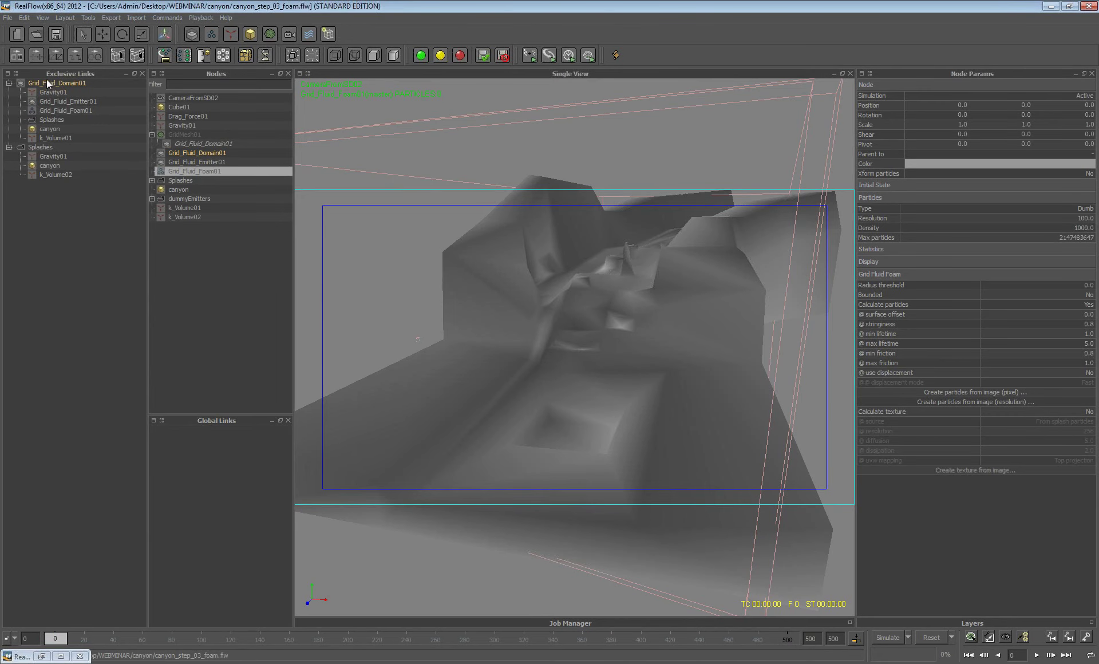
Show Grid_Fluid_Foam01's foam particle settings and stringiness, then bring the RealFlowLabs browser page forward.
click(67, 111)
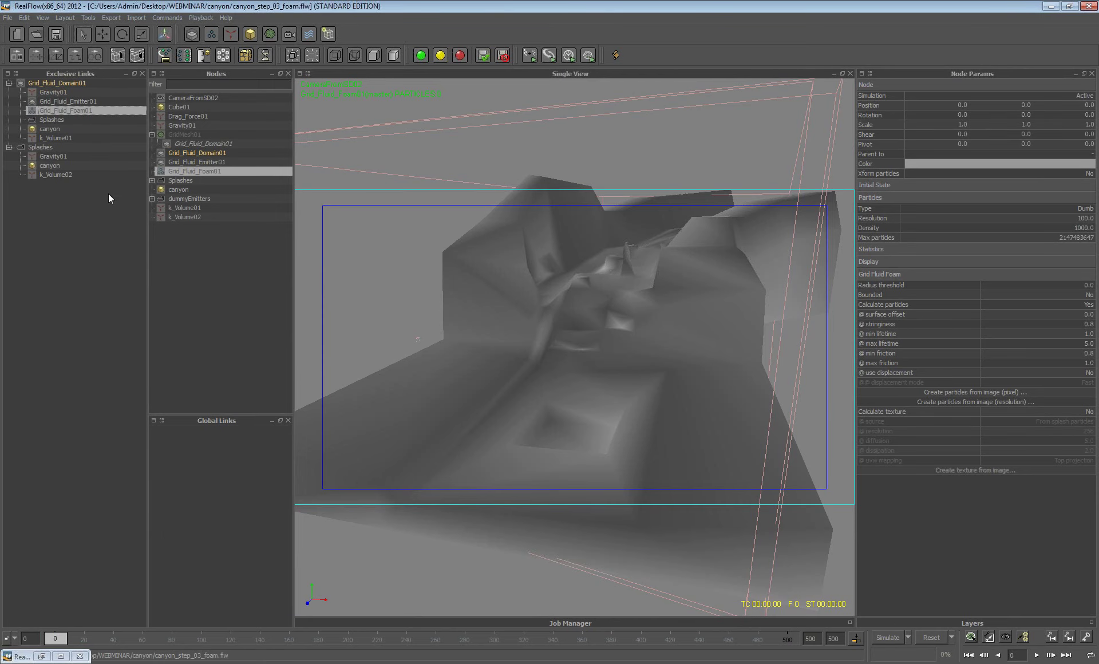
click(196, 152)
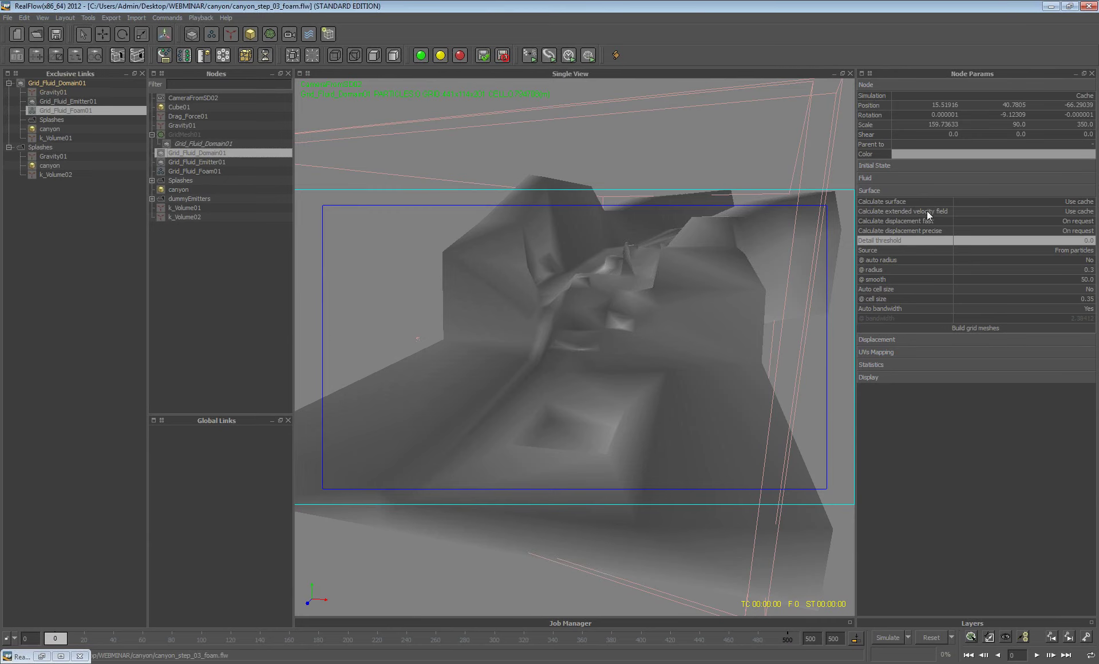
click(190, 170)
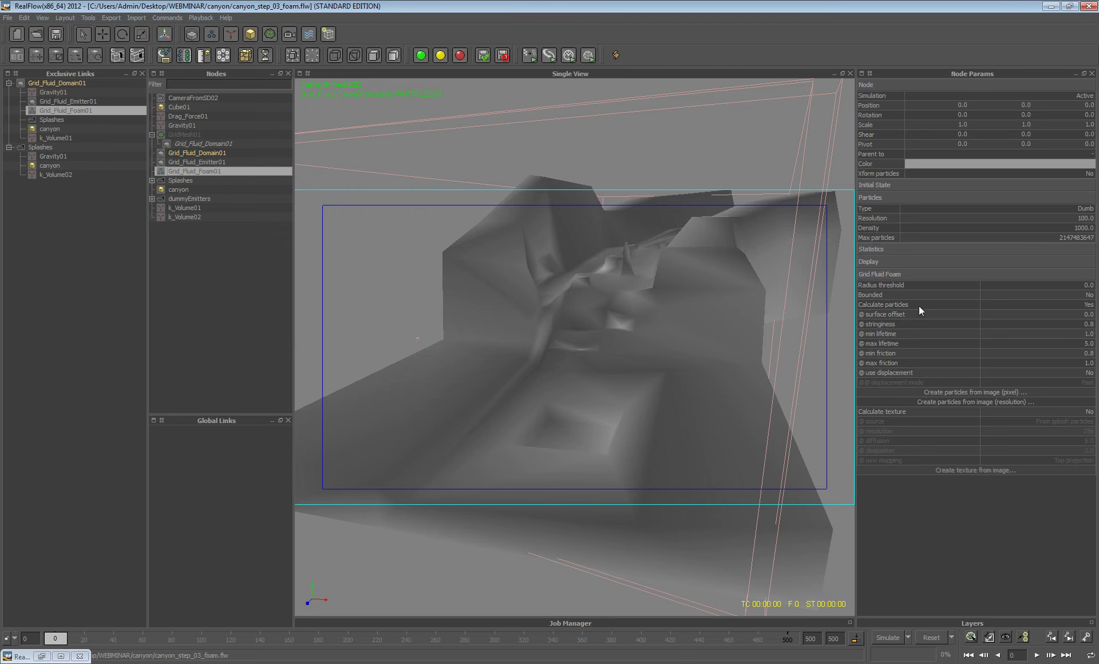
click(884, 325)
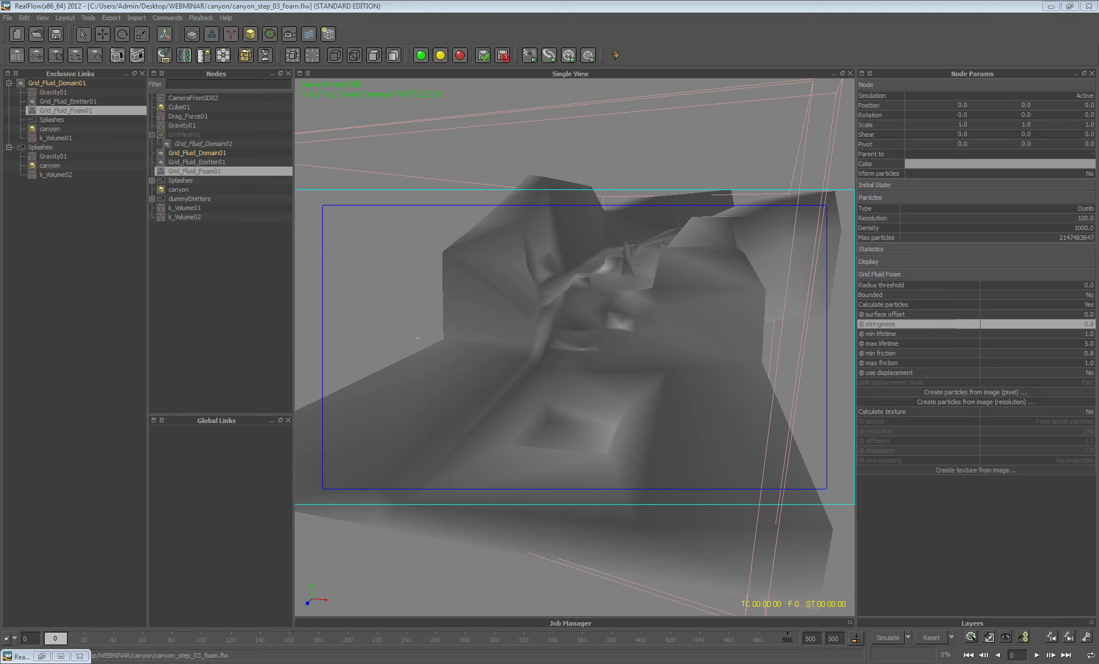
key(alt+Tab)
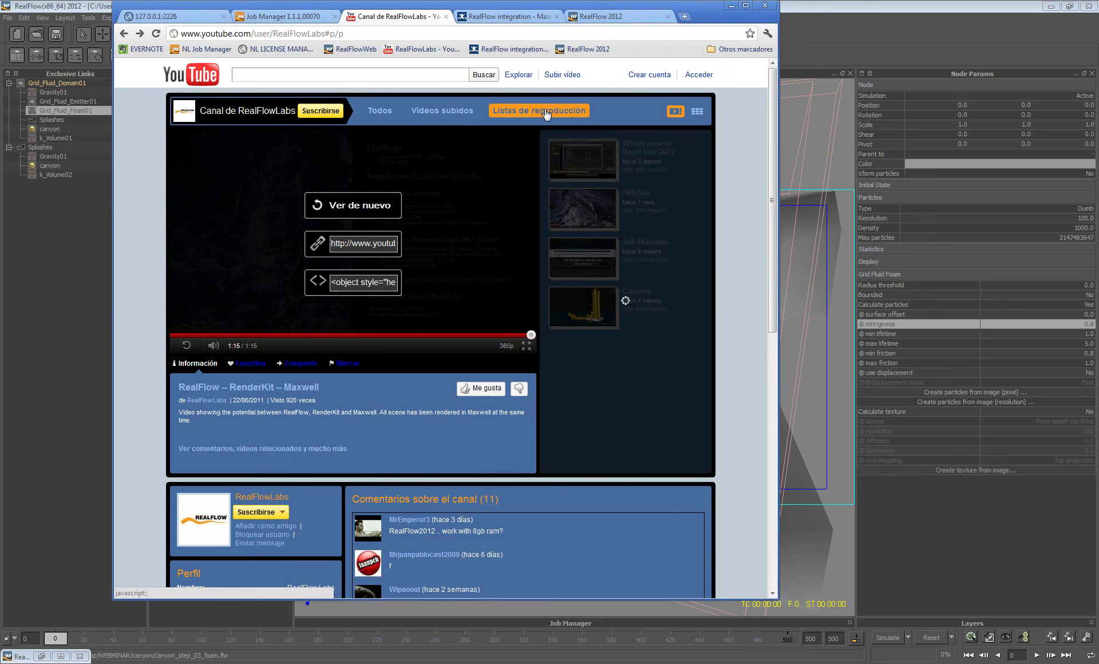
List all RealFlowLabs videos under the Todos tab, then return to the RealFlow scene.
click(376, 113)
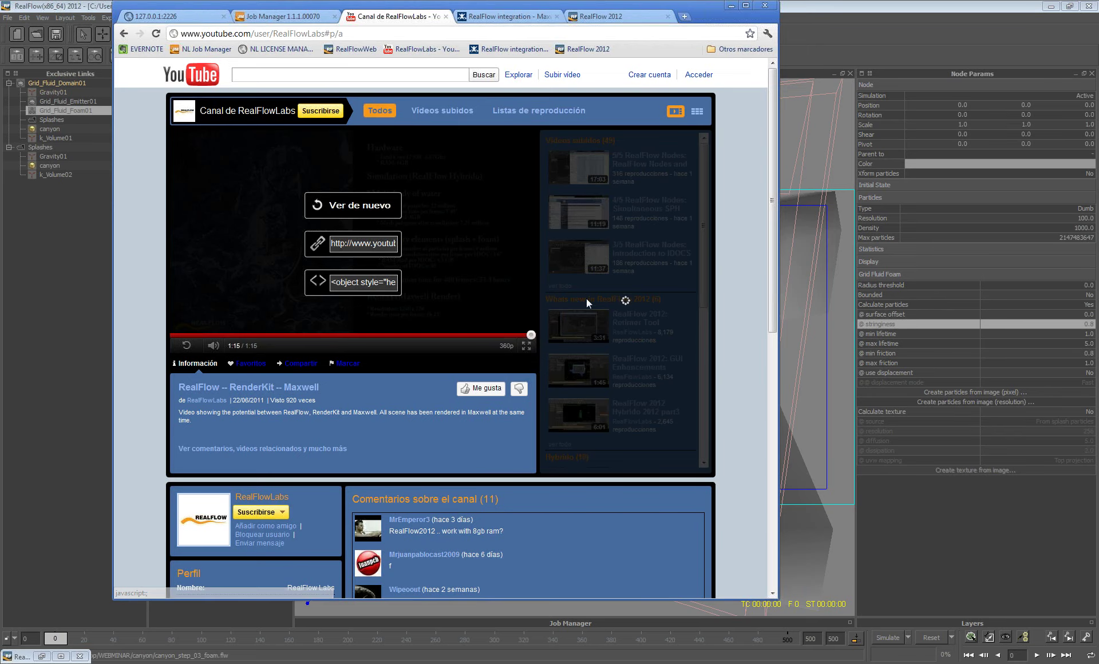
scroll(586, 297, down, 3)
scroll(587, 297, up, 3)
key(alt+Tab)
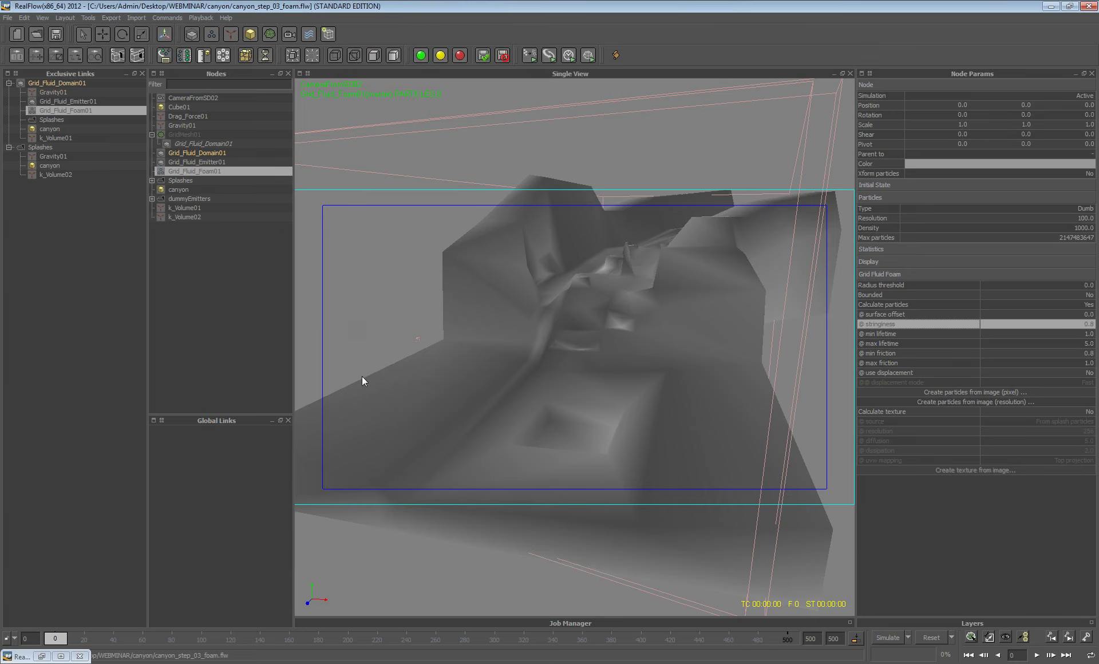
click(7, 658)
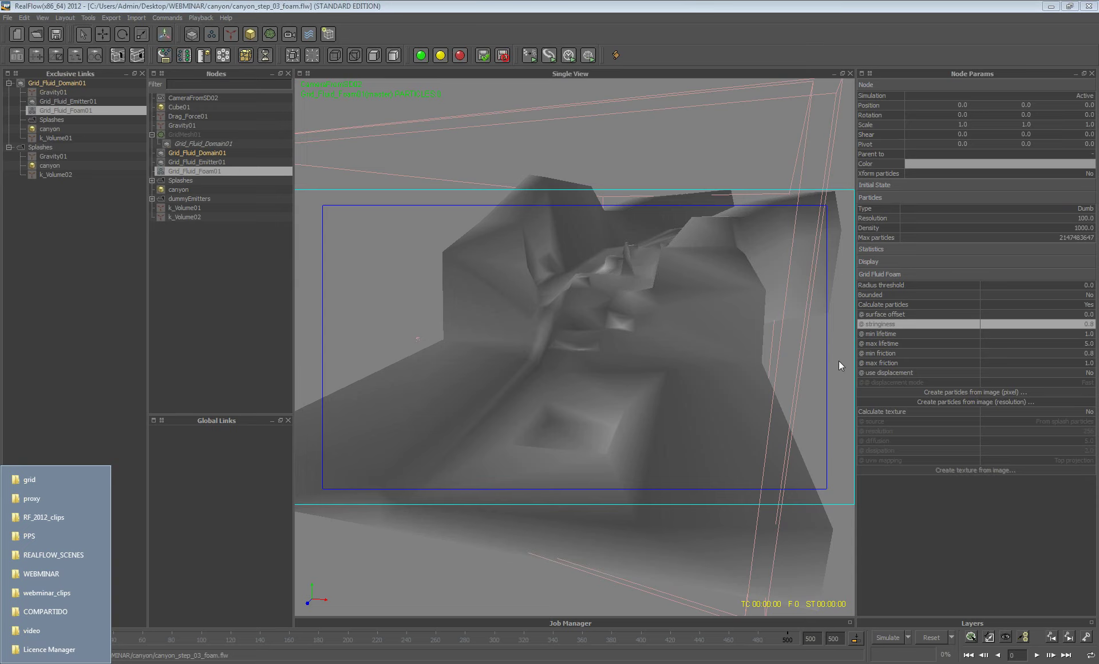
click(898, 372)
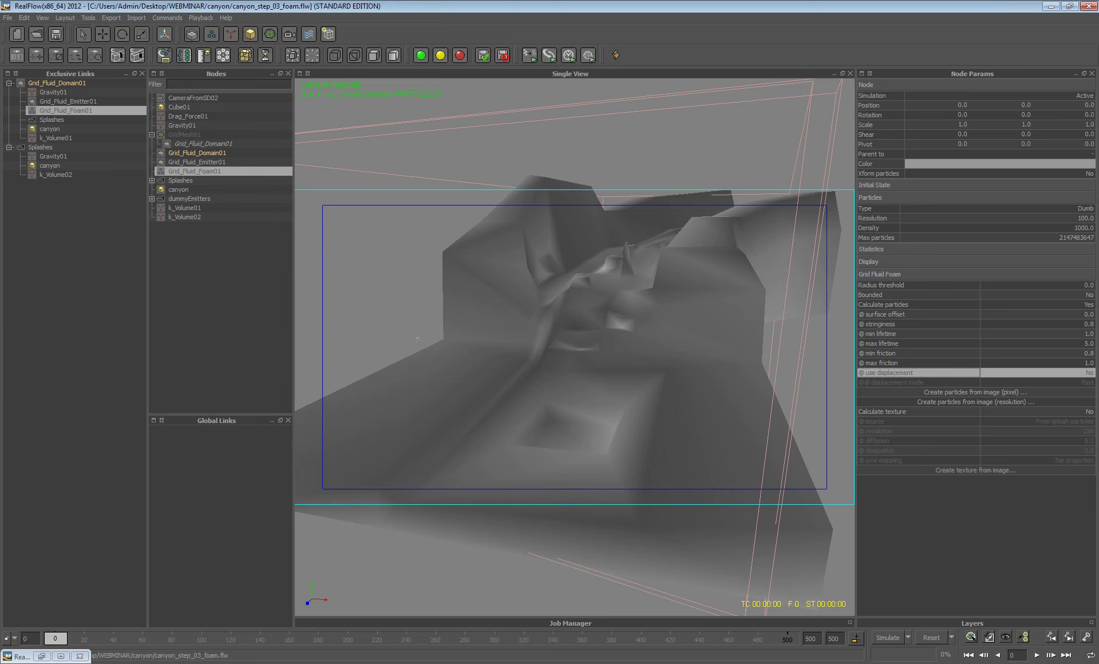
Open the canyon_lo_splash_foam clip from webminar_clips via the Explorer taskbar jump list.
right_click(34, 658)
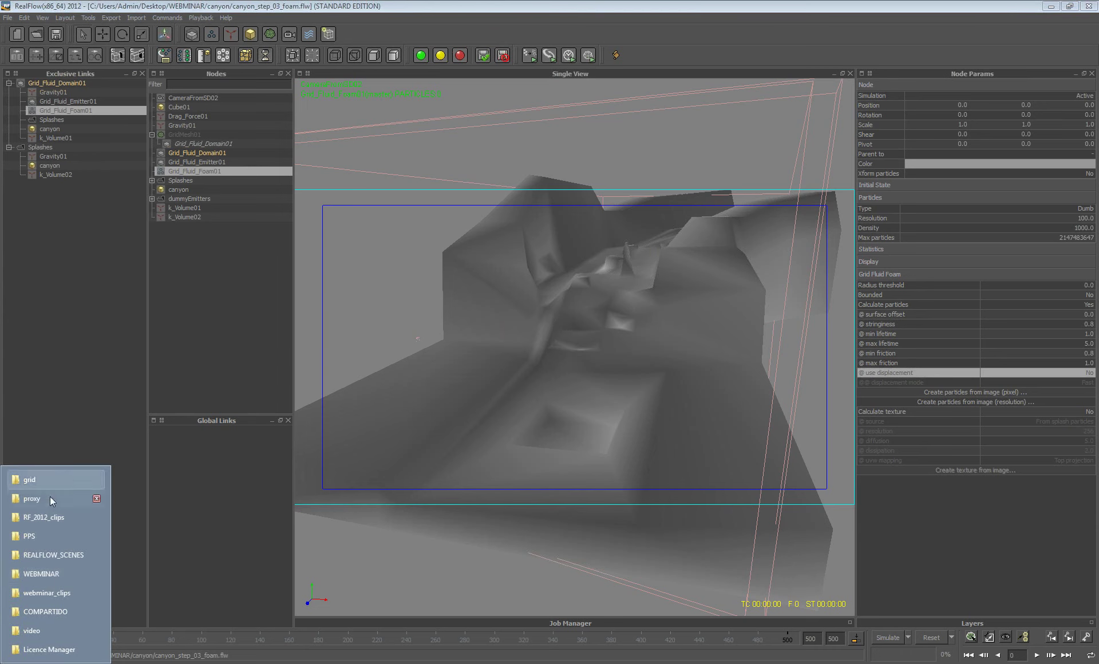
click(51, 594)
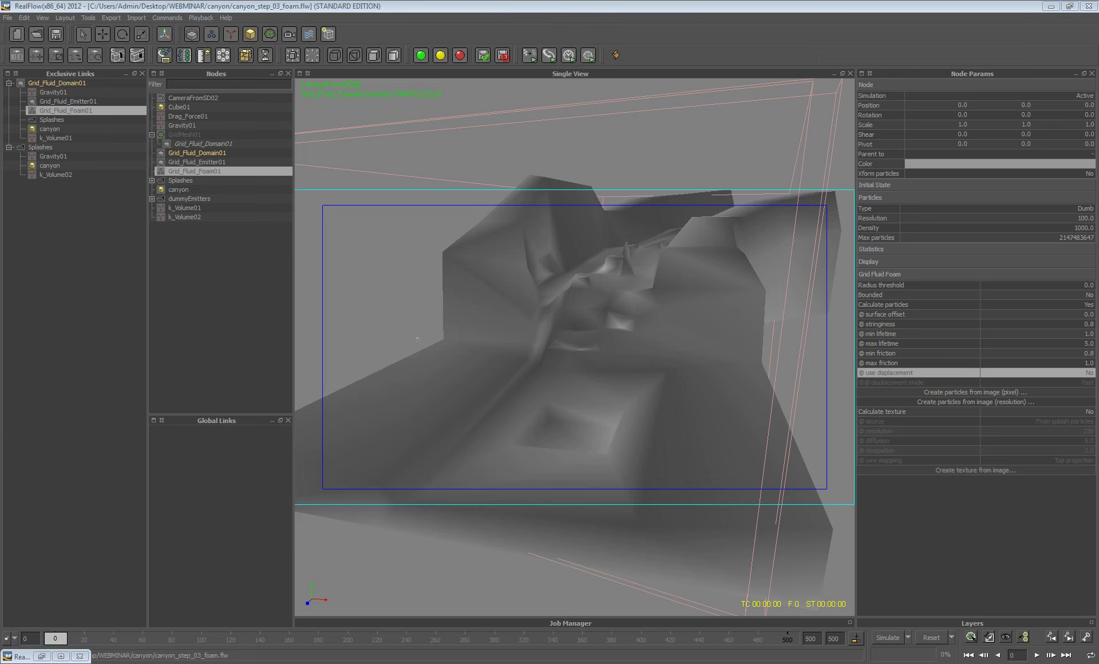
click(803, 186)
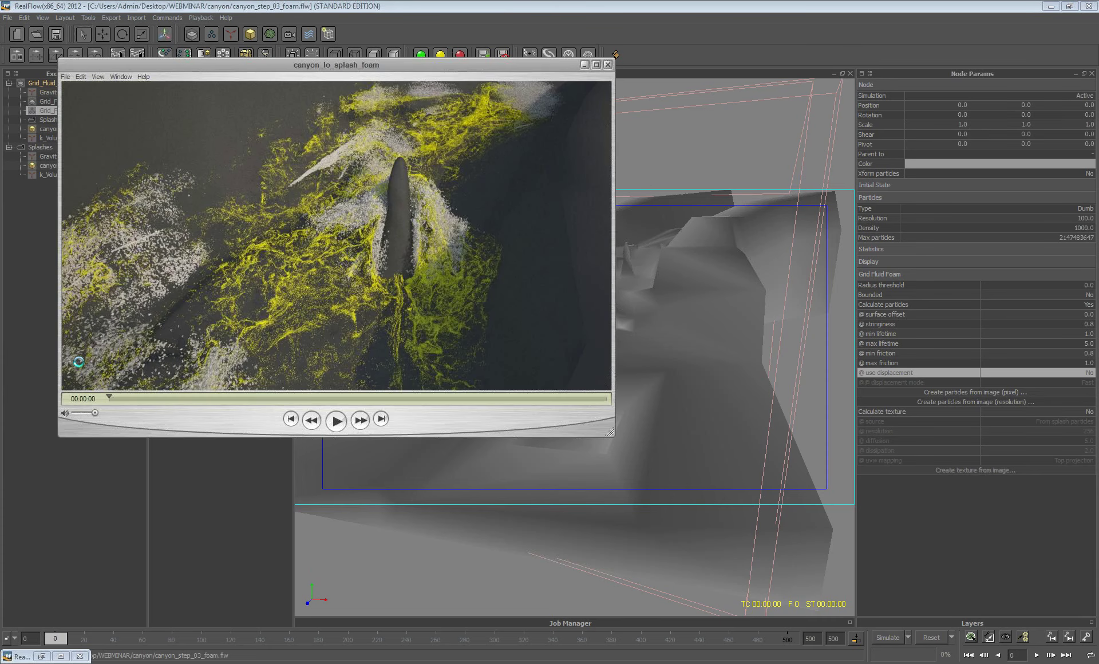
Scrub the clip briefly, then move it aside to select and orbit the canyon mesh.
drag(296, 67, 404, 242)
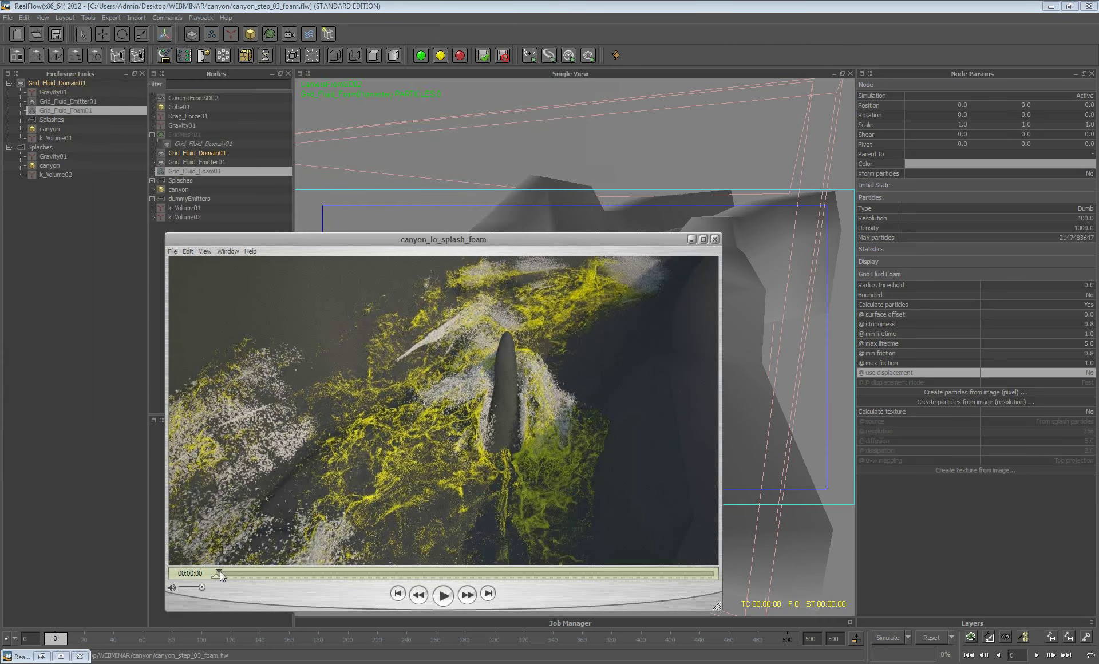
drag(219, 573, 279, 572)
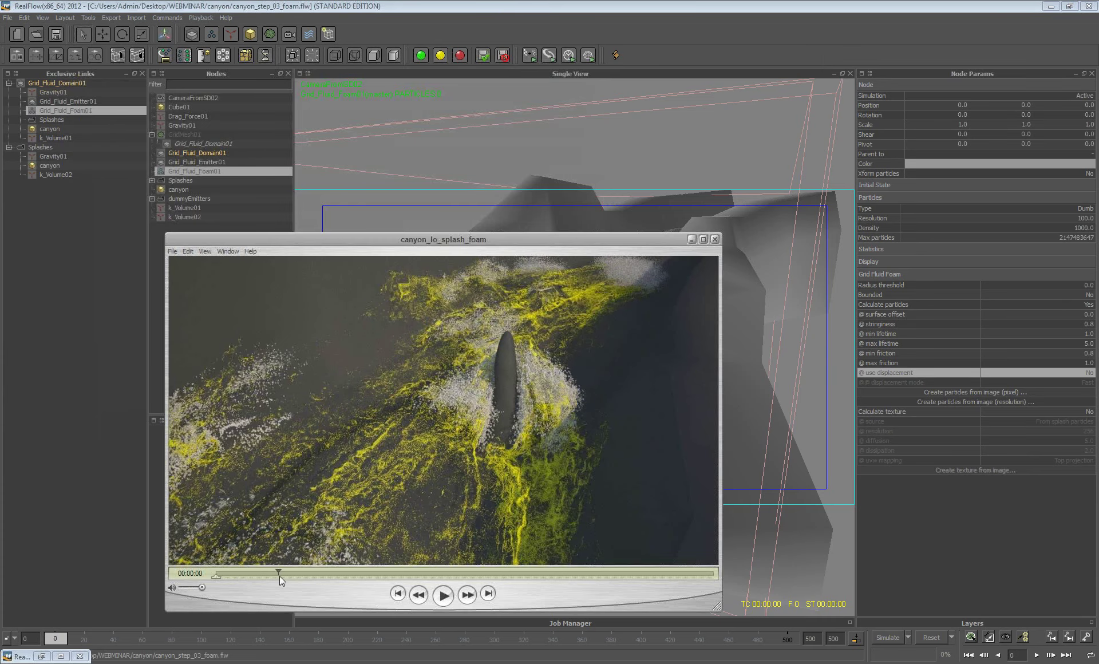
drag(280, 576, 267, 577)
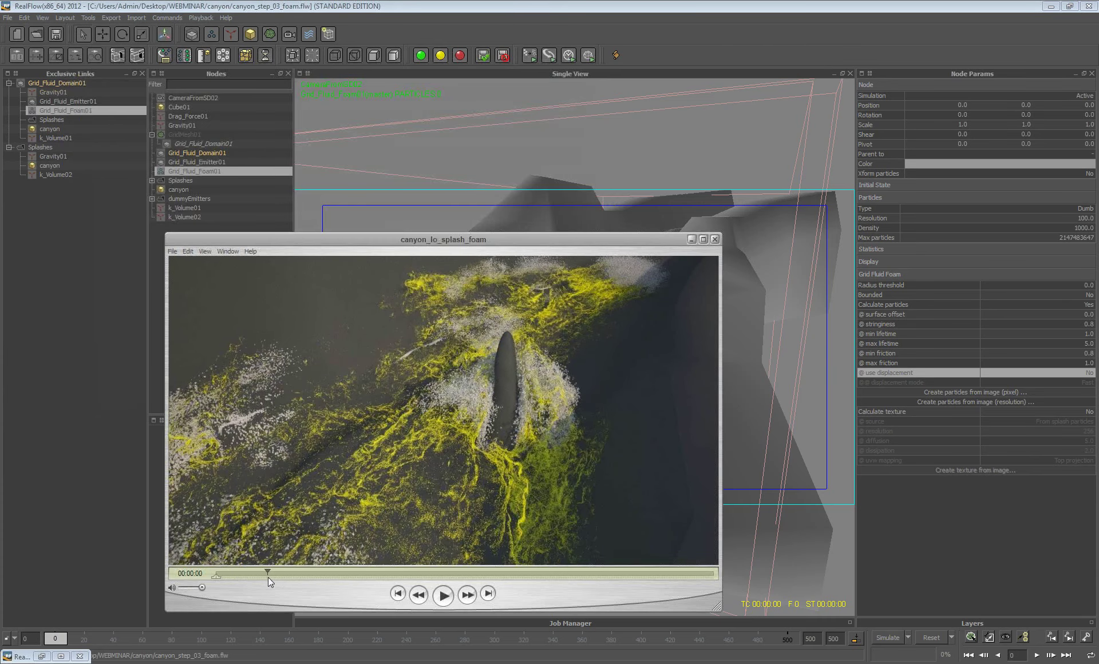
drag(515, 240, 553, 410)
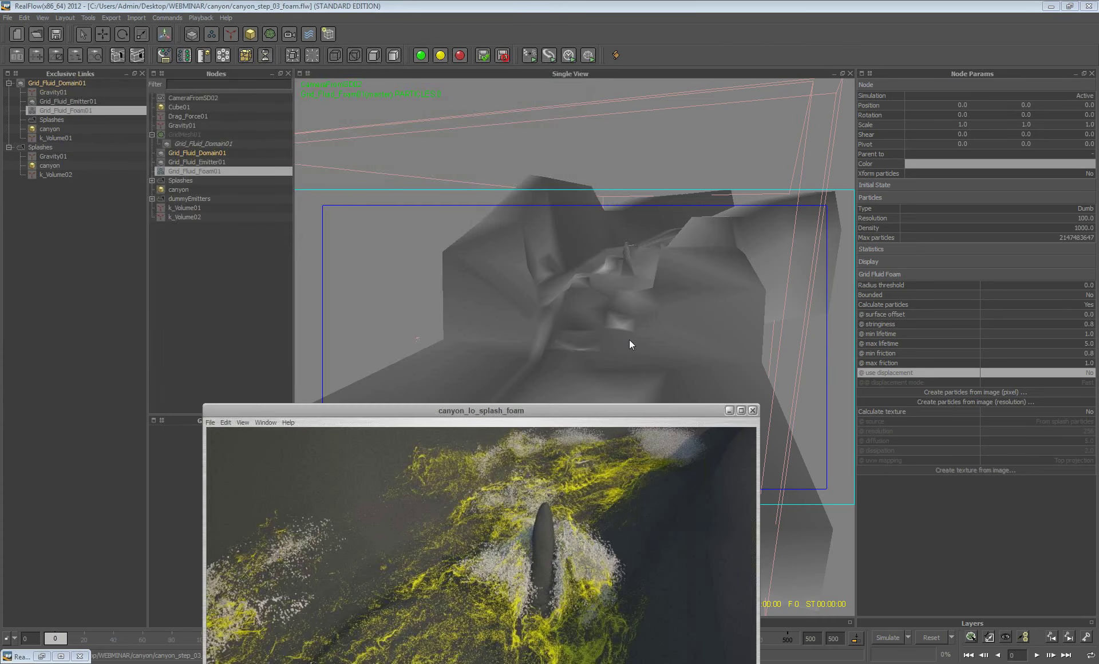
click(630, 339)
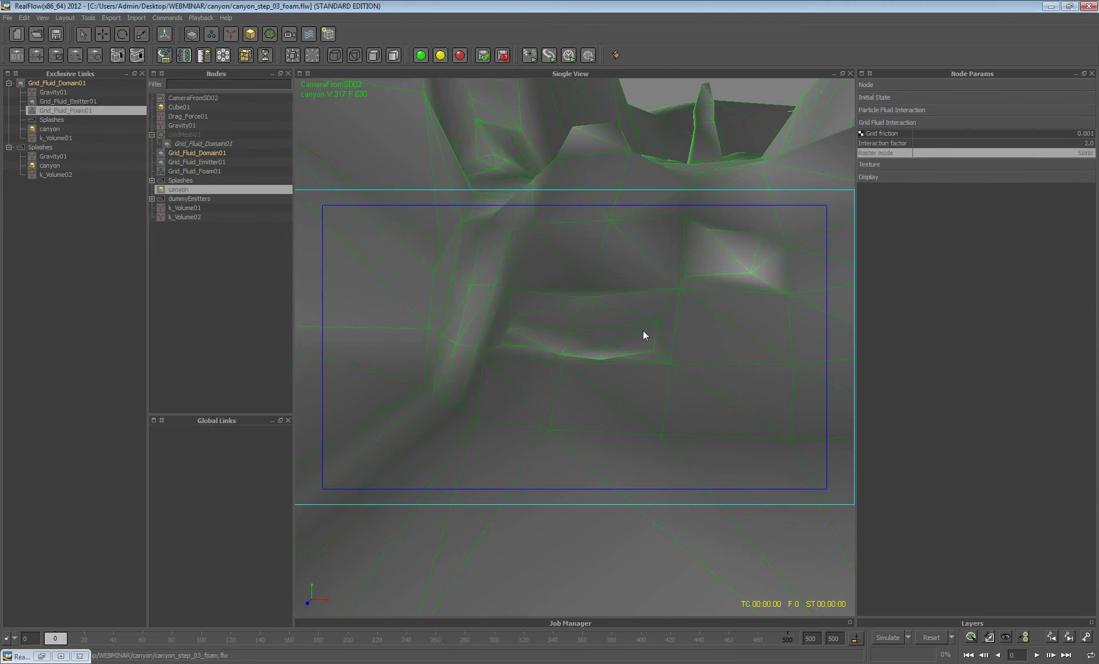
alt+drag(644, 335, 532, 517)
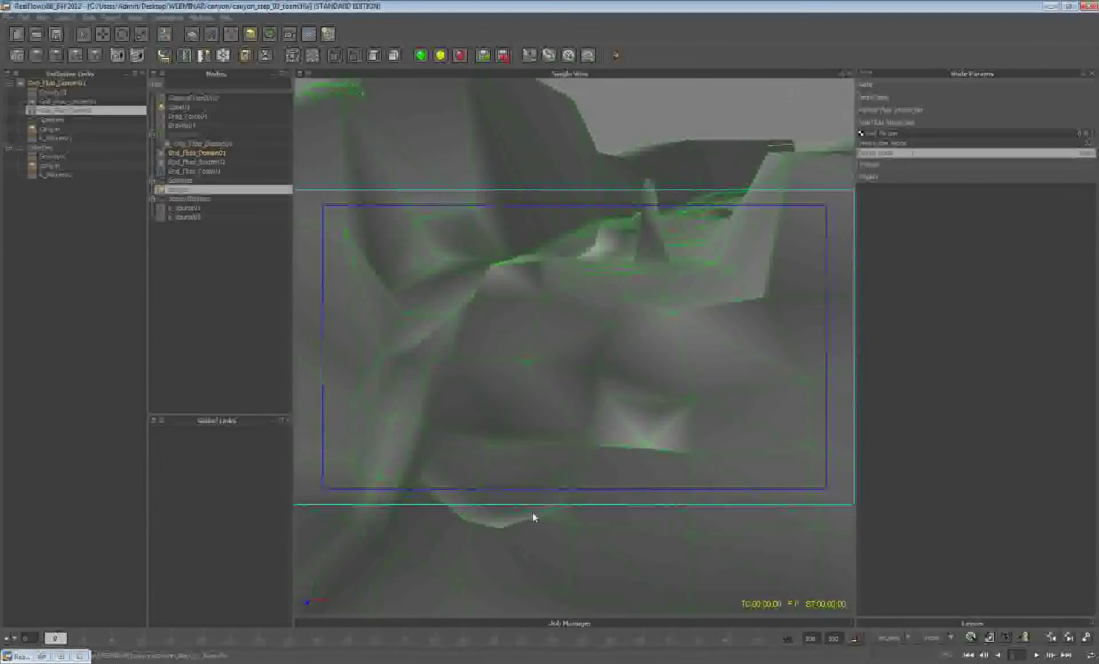
Bring the clip back, scrub through the splash toward its end, and close it.
key(alt+Tab)
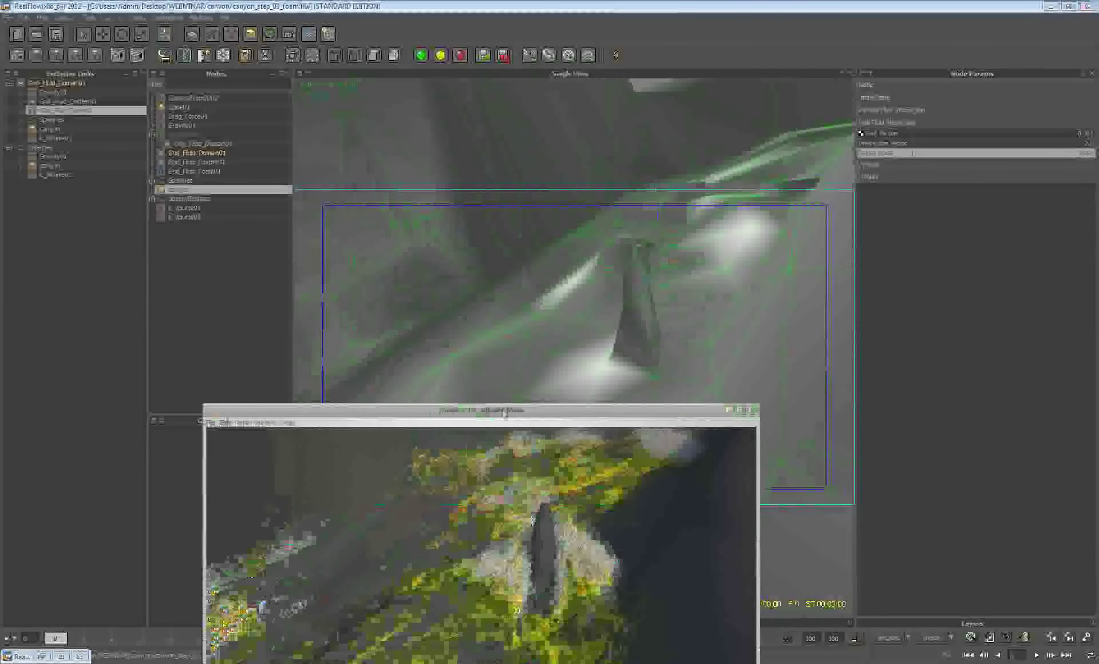
drag(505, 413, 500, 213)
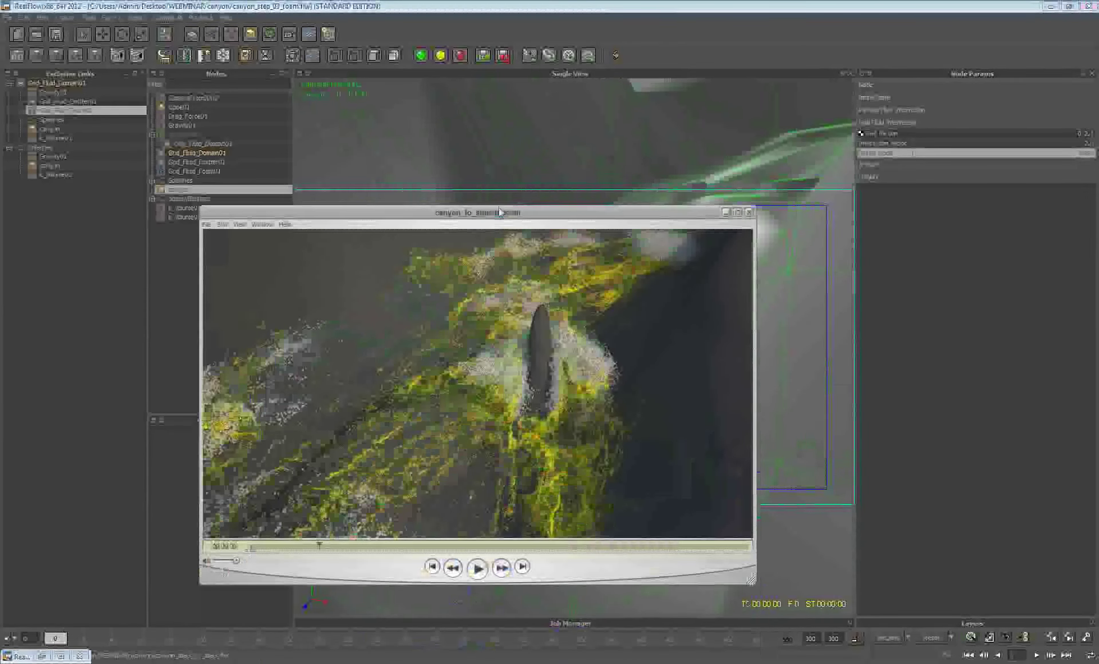
drag(499, 212, 487, 185)
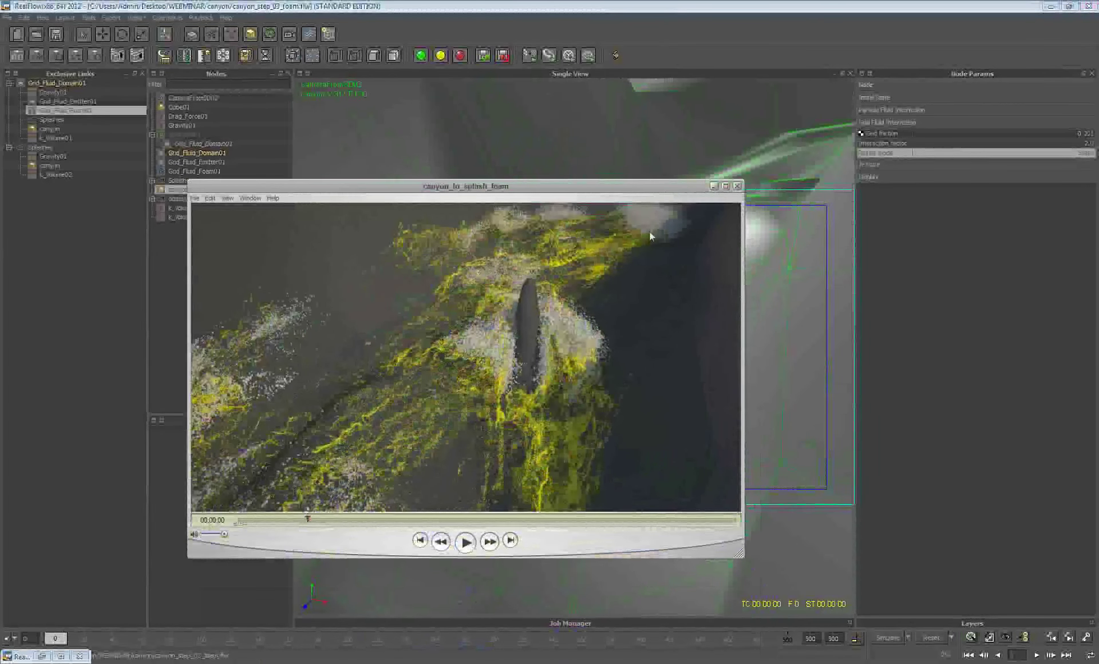
drag(307, 519, 315, 521)
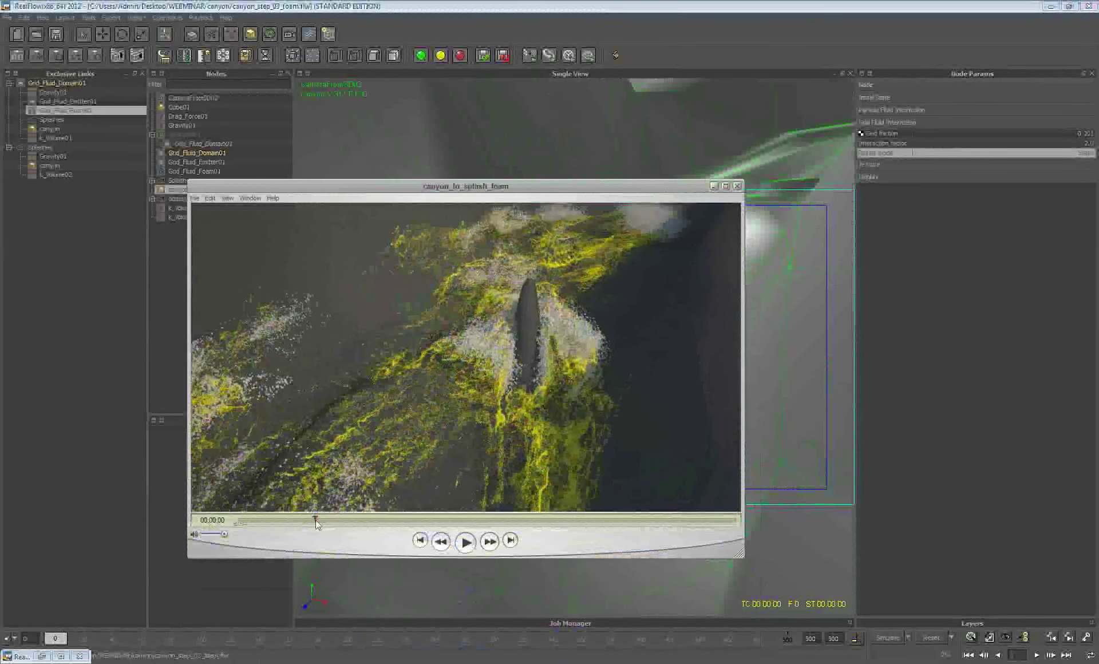
drag(315, 522, 373, 520)
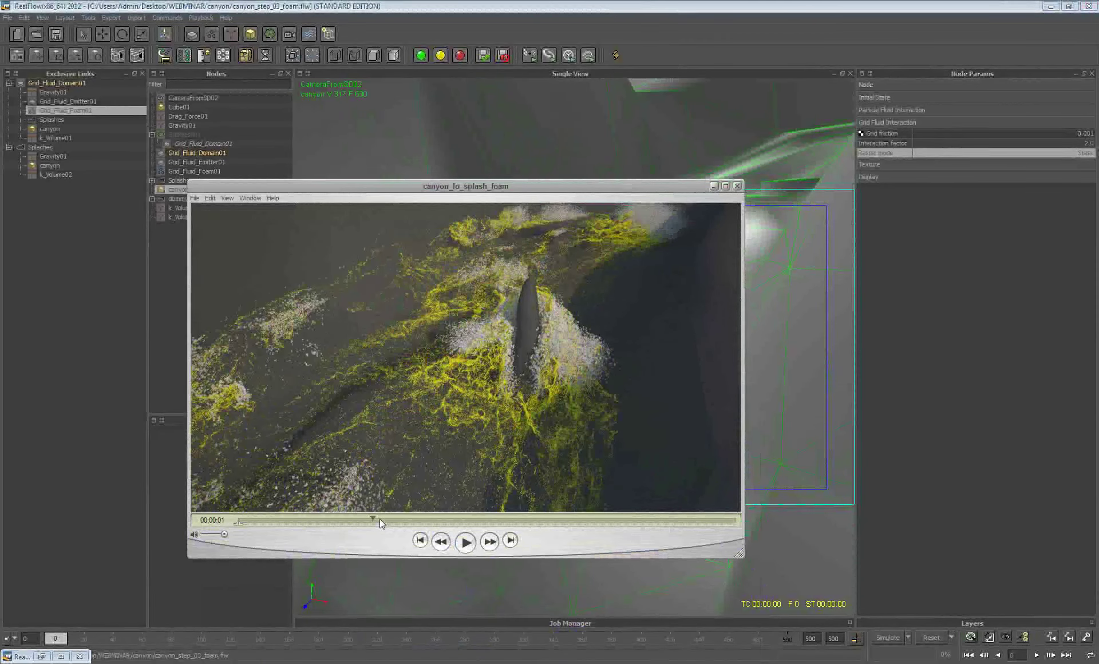
drag(379, 519, 505, 527)
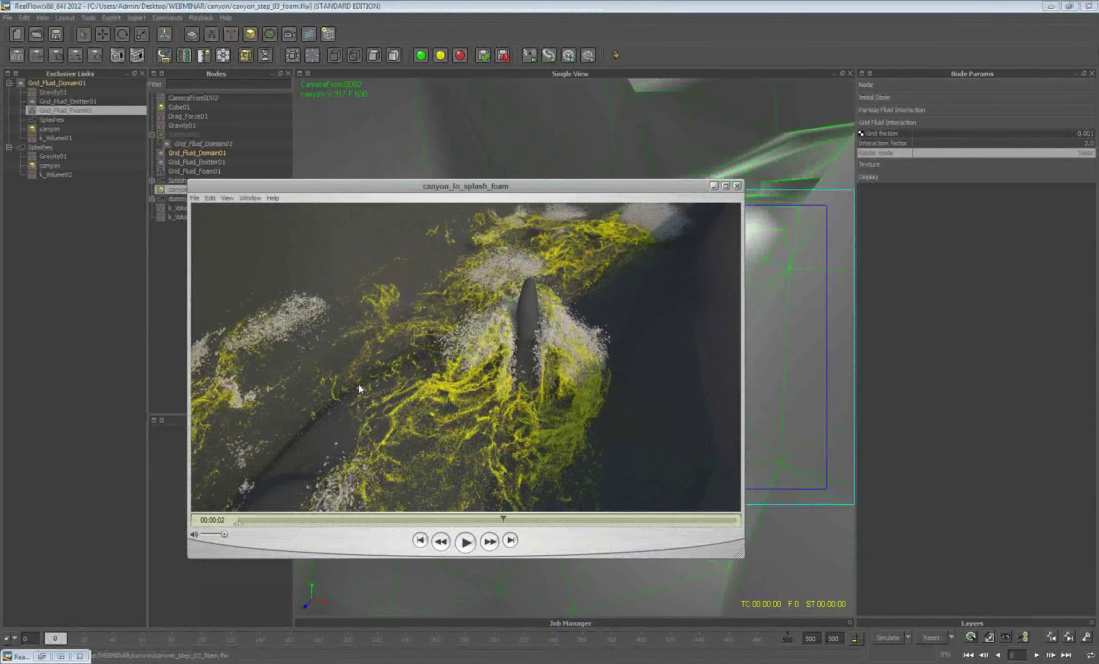
drag(504, 522, 463, 521)
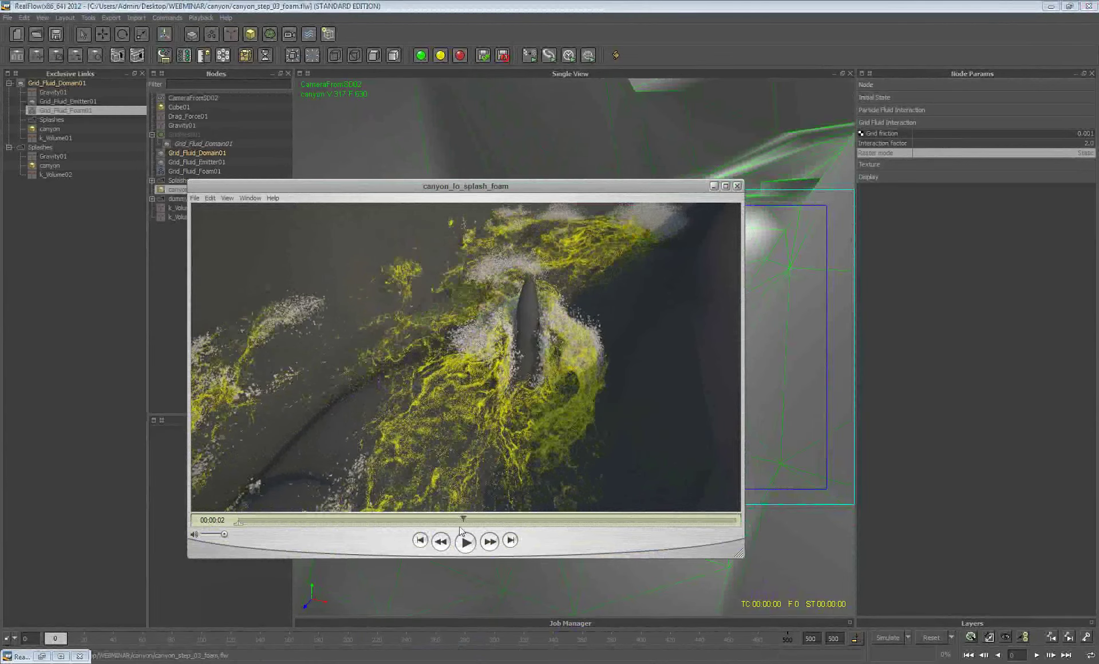
drag(463, 519, 524, 520)
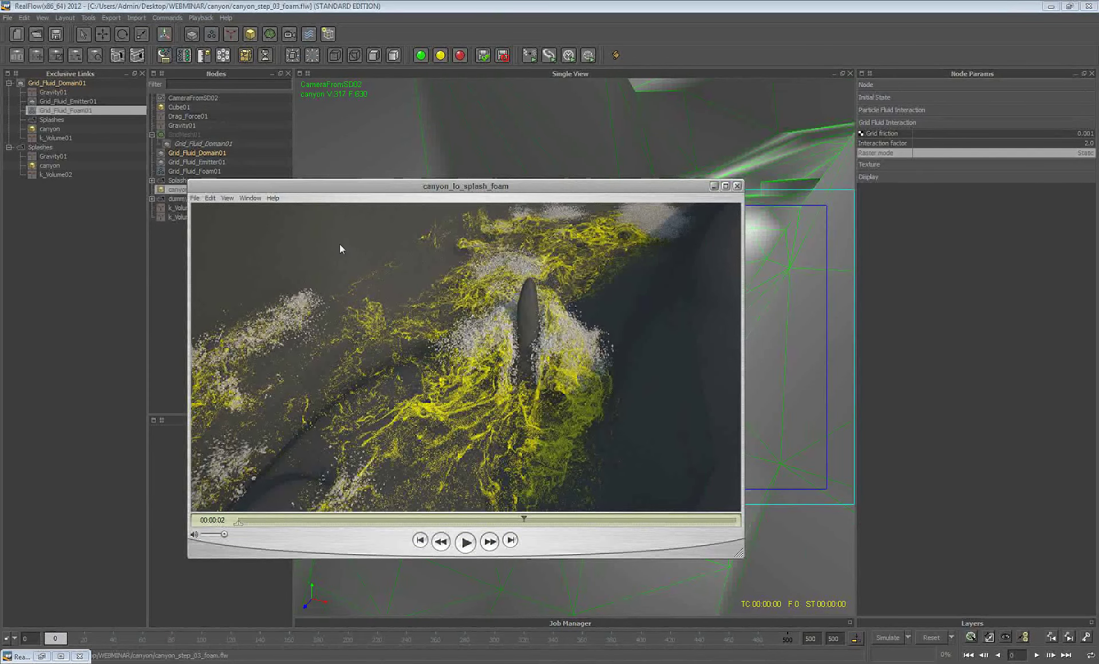
key(ctrl+w)
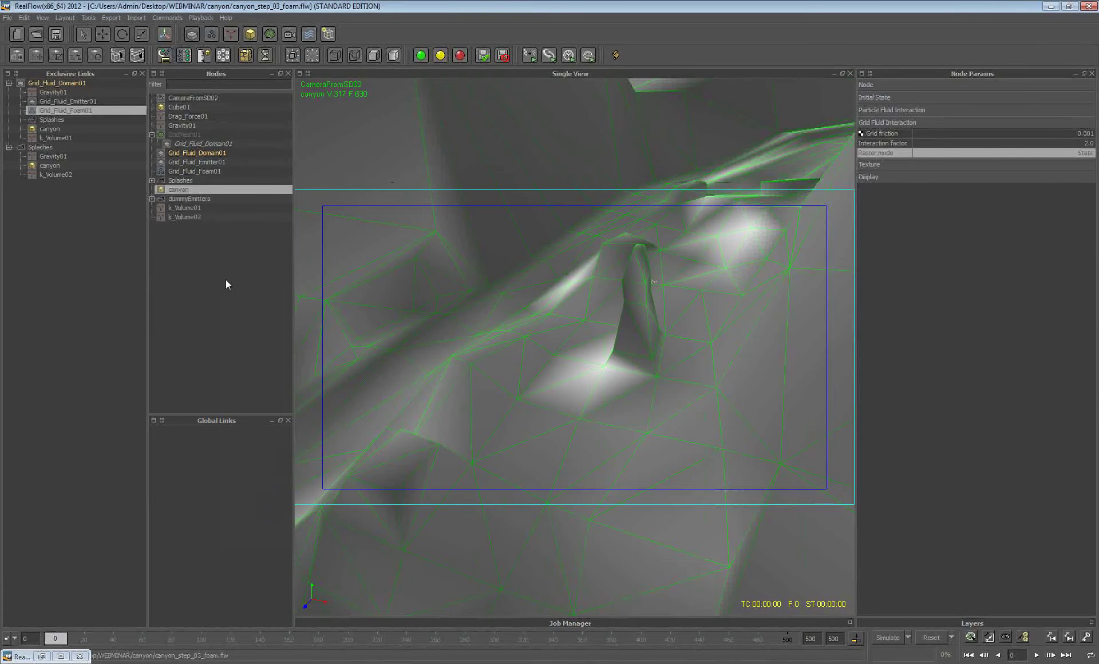
Expand the Splashes and dummyEmitters groups and select splashDummy0, framing the canyon up close.
alt+drag(560, 309, 492, 395)
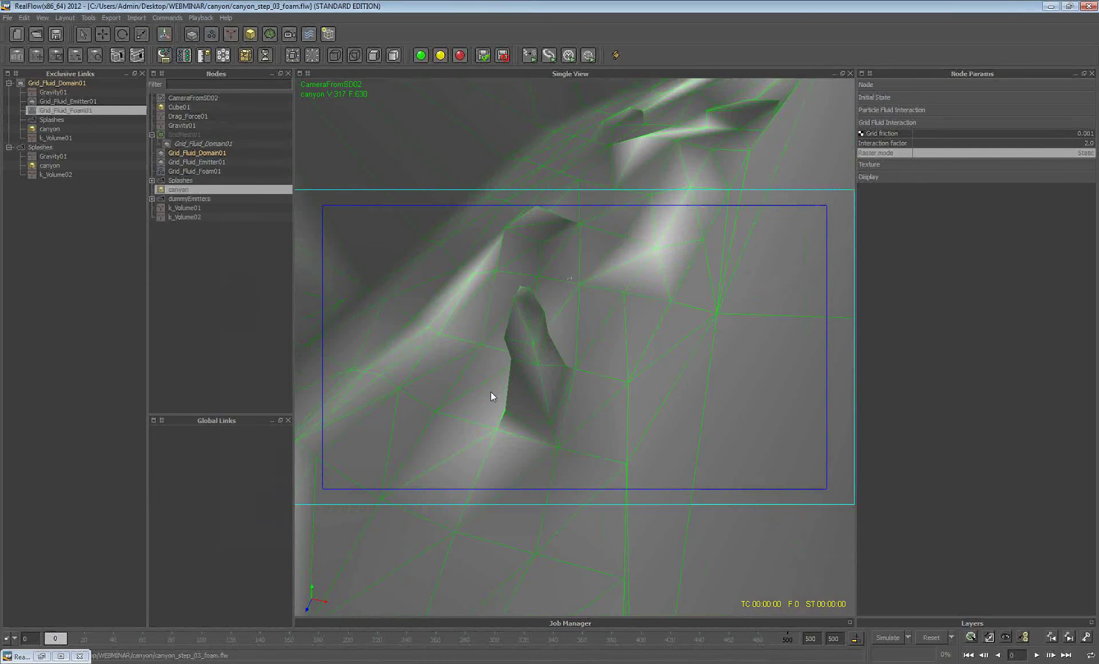
click(152, 180)
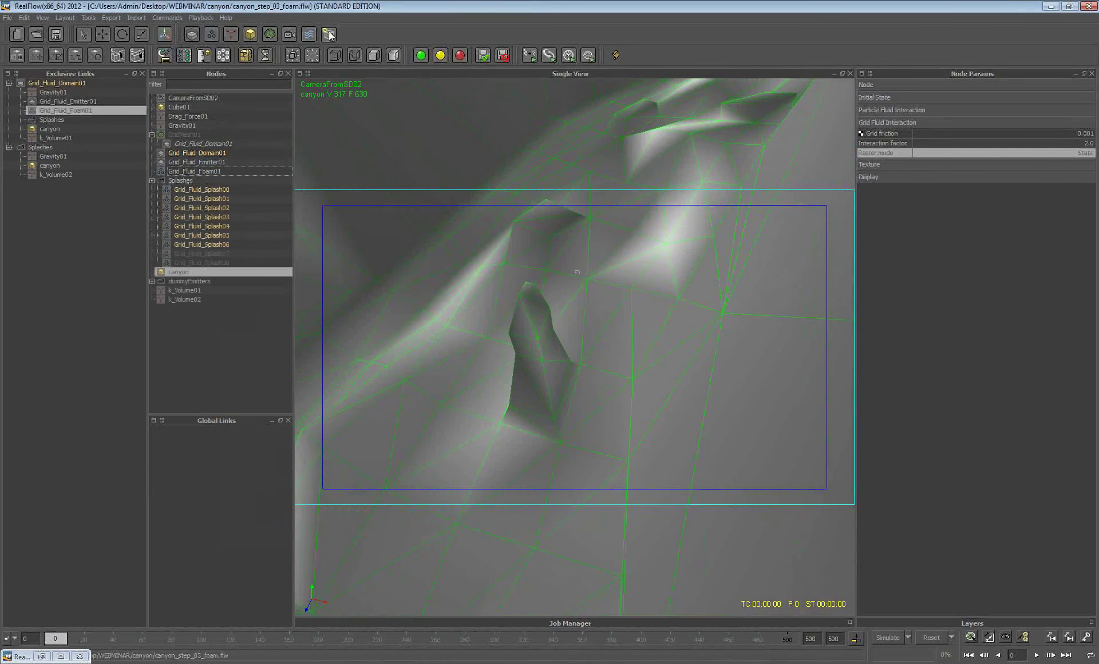
click(329, 35)
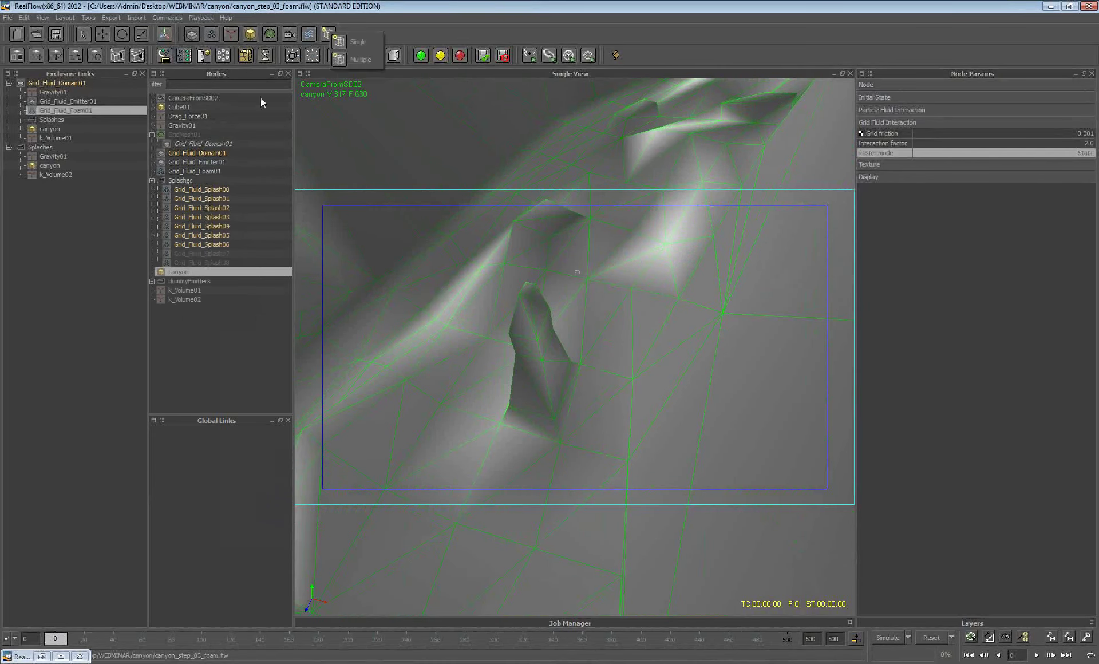
click(152, 281)
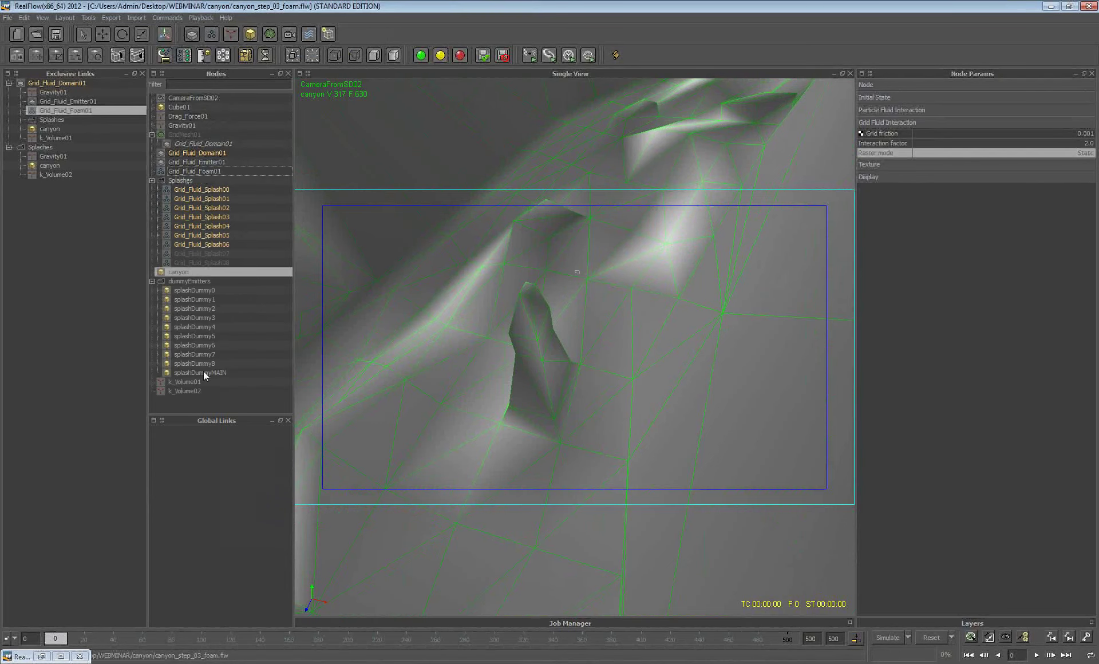
click(204, 372)
alt+right_drag(645, 342, 578, 303)
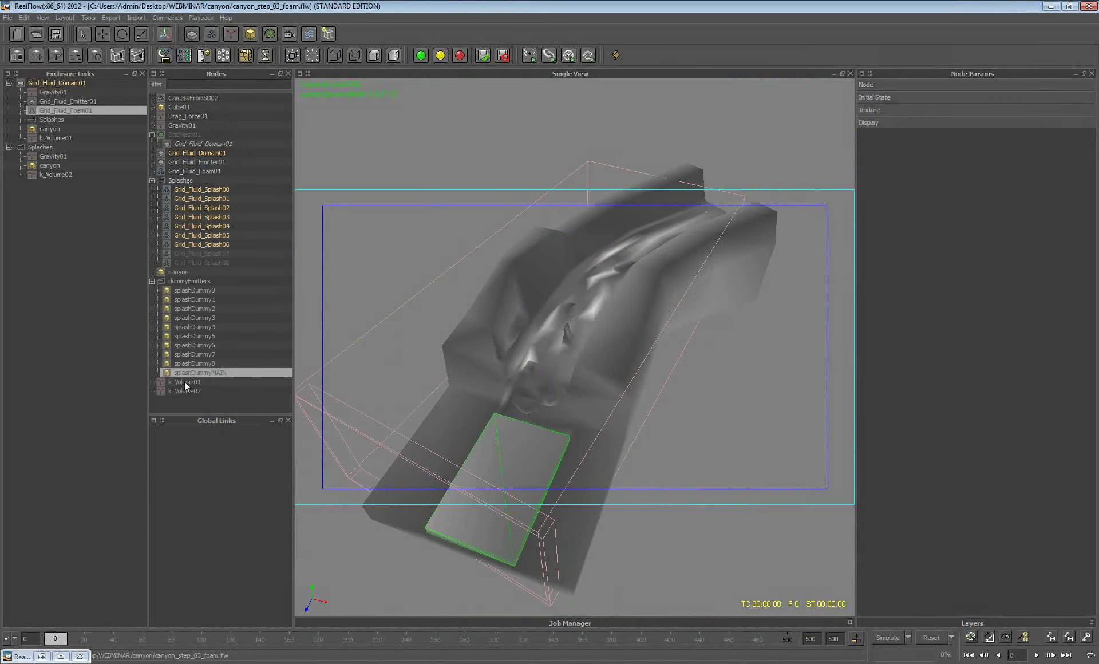
click(195, 290)
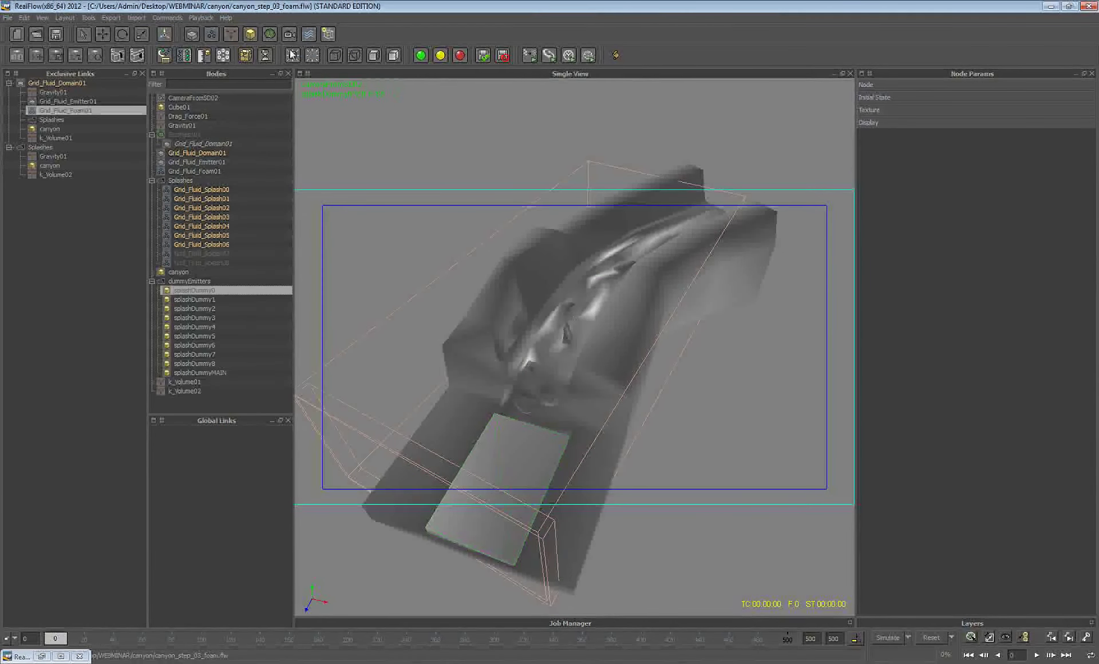
alt+drag(556, 377, 585, 369)
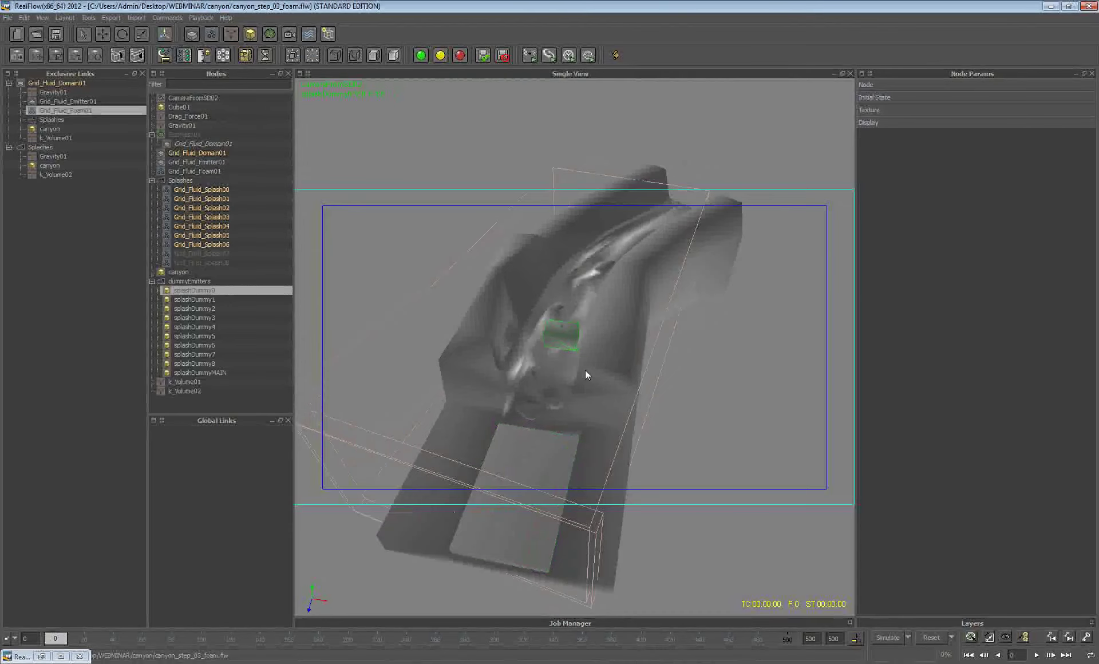
scroll(572, 360, up, 3)
scroll(572, 354, up, 5)
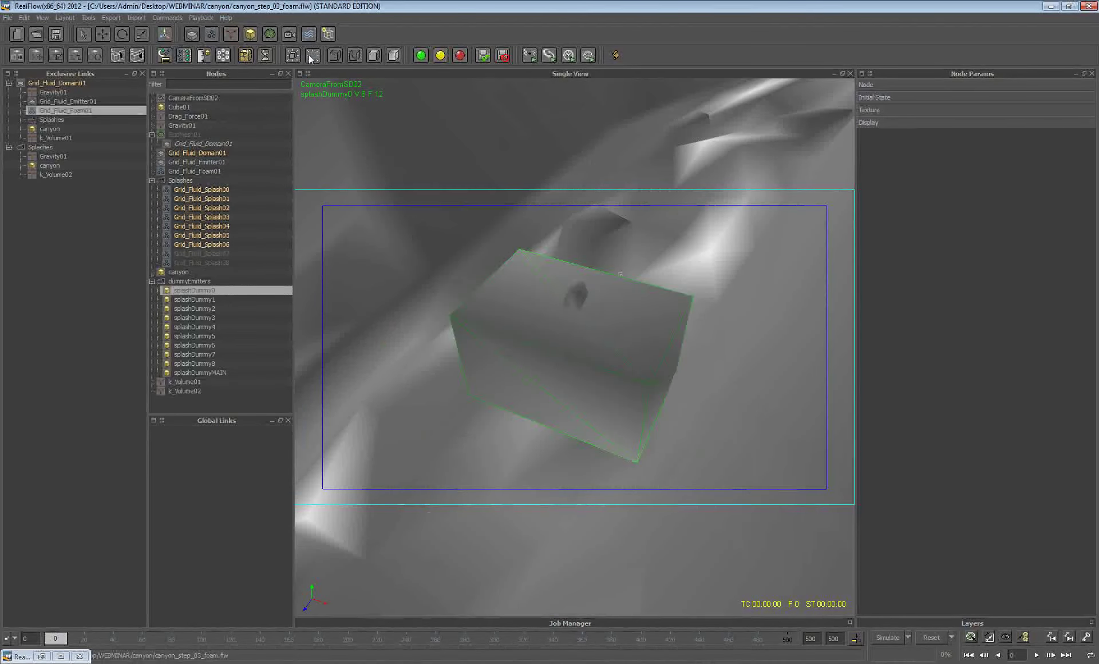
Add a single IDOC domain, IDOC01, from the IDOC toolbar flyout.
mouse_move(338, 46)
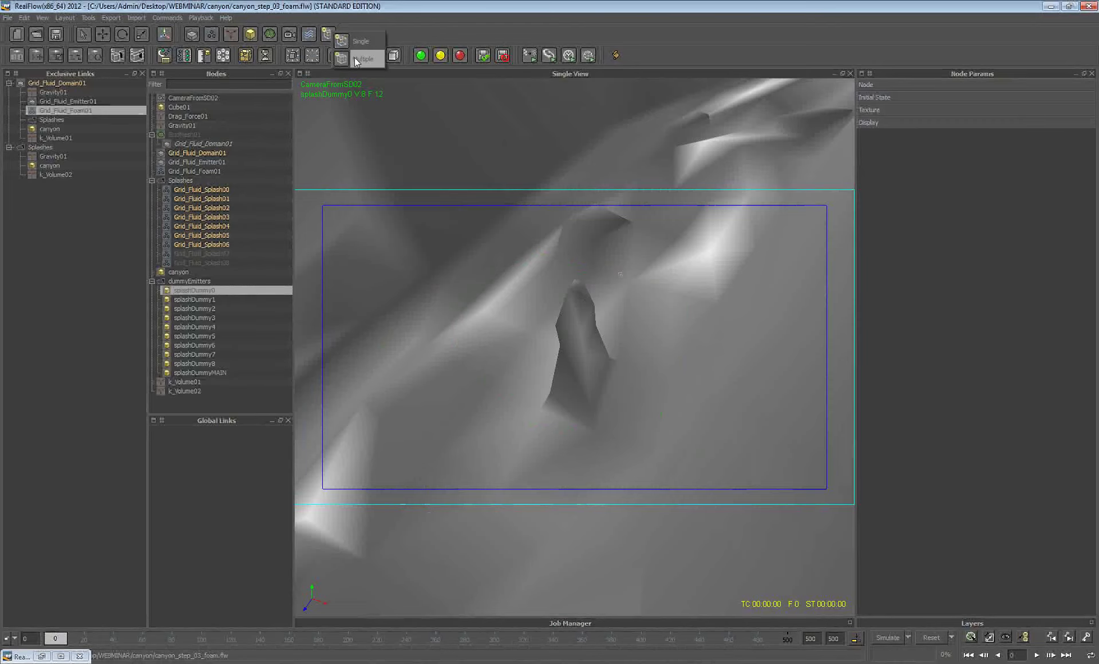
click(365, 43)
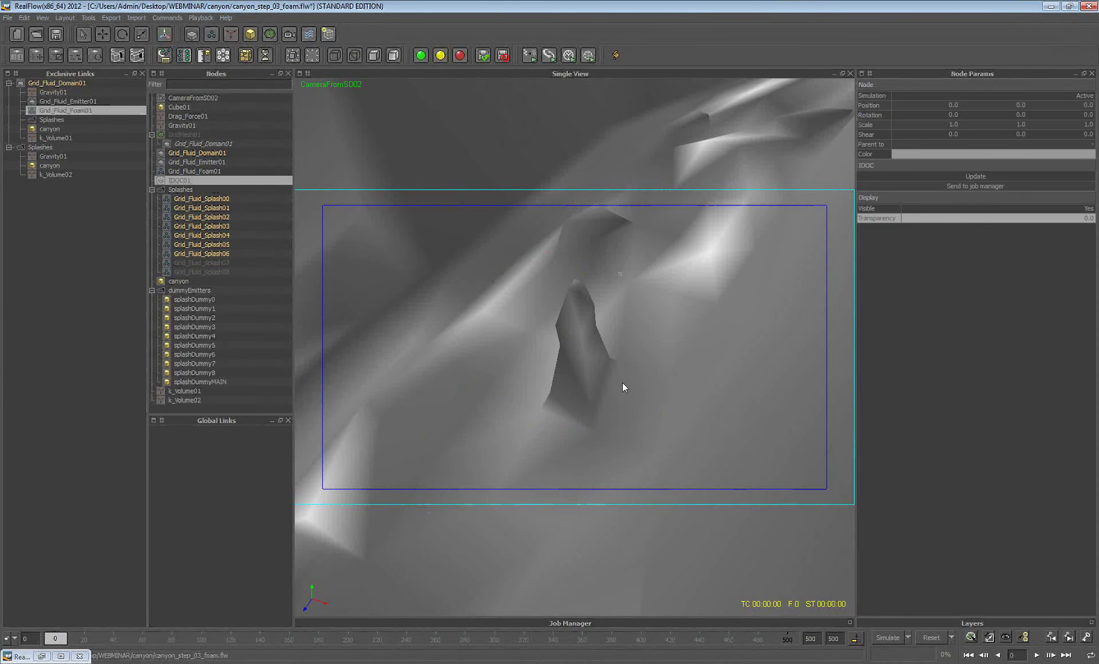
scroll(623, 387, down, 5)
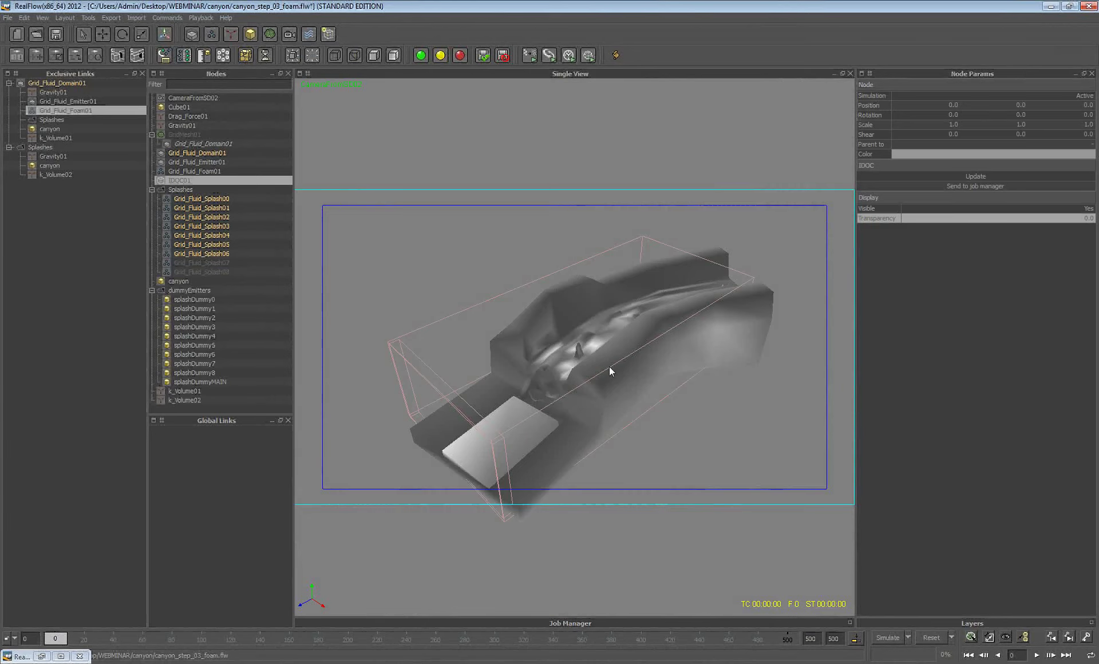
scroll(610, 368, up, 5)
scroll(611, 369, up, 3)
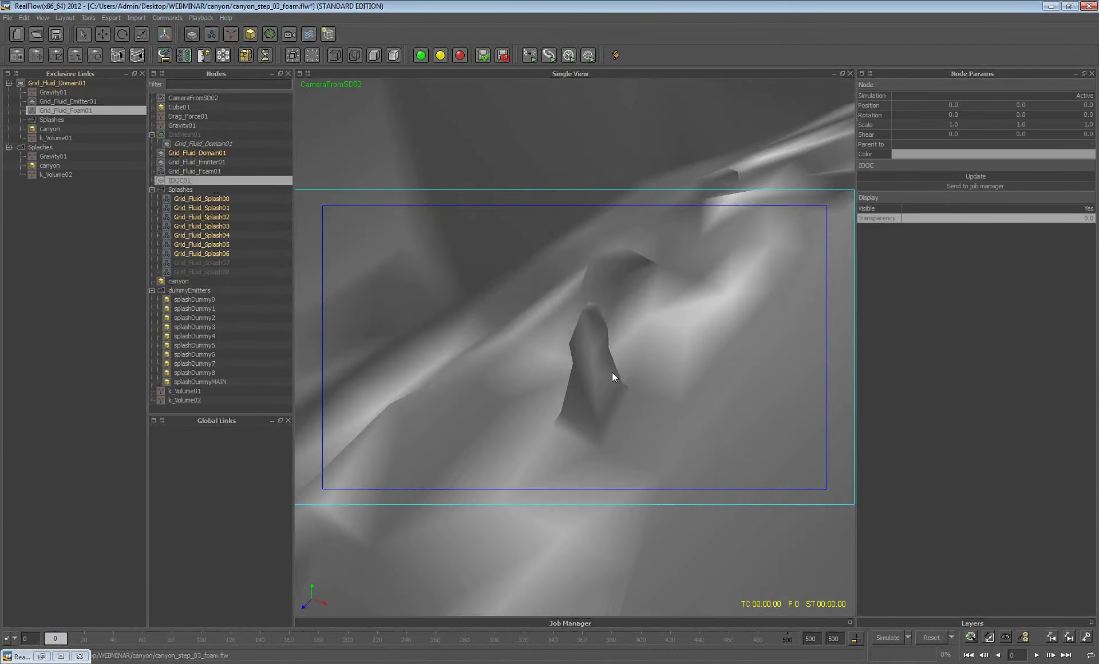
scroll(612, 372, up, 3)
Add a second single IDOC domain, IDOC02, beside IDOC01.
click(328, 34)
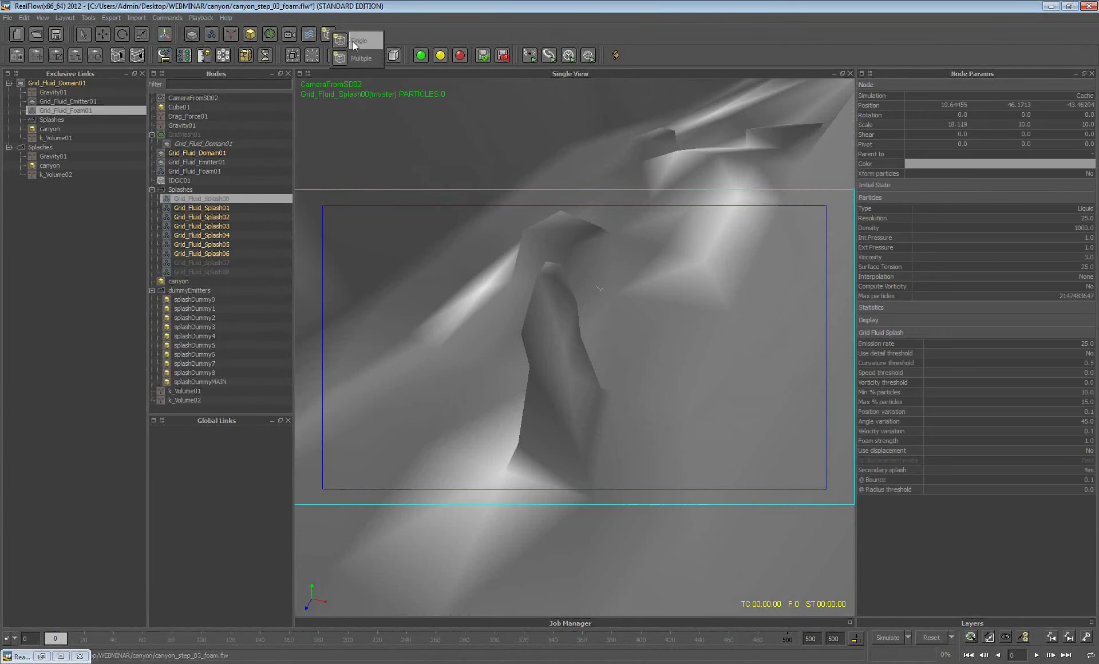
click(353, 42)
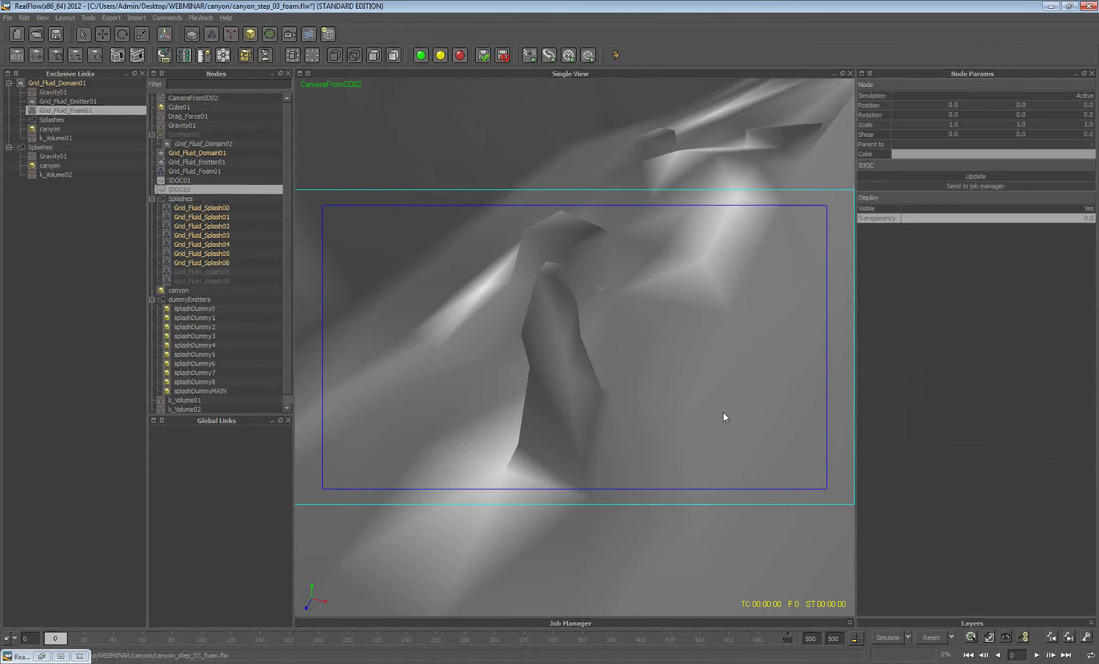
alt+drag(723, 412, 465, 368)
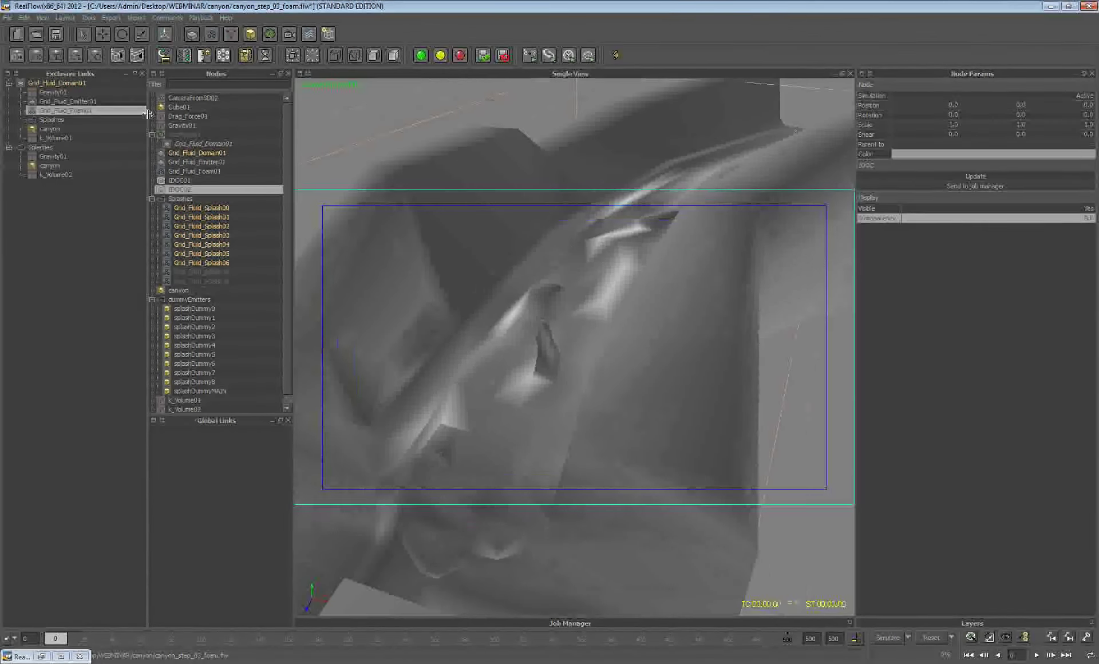
Load the canyon_step_03_IDOCs_splash scene from recent workspaces and add a 2×2×2 IDOC Multiple grid.
click(7, 17)
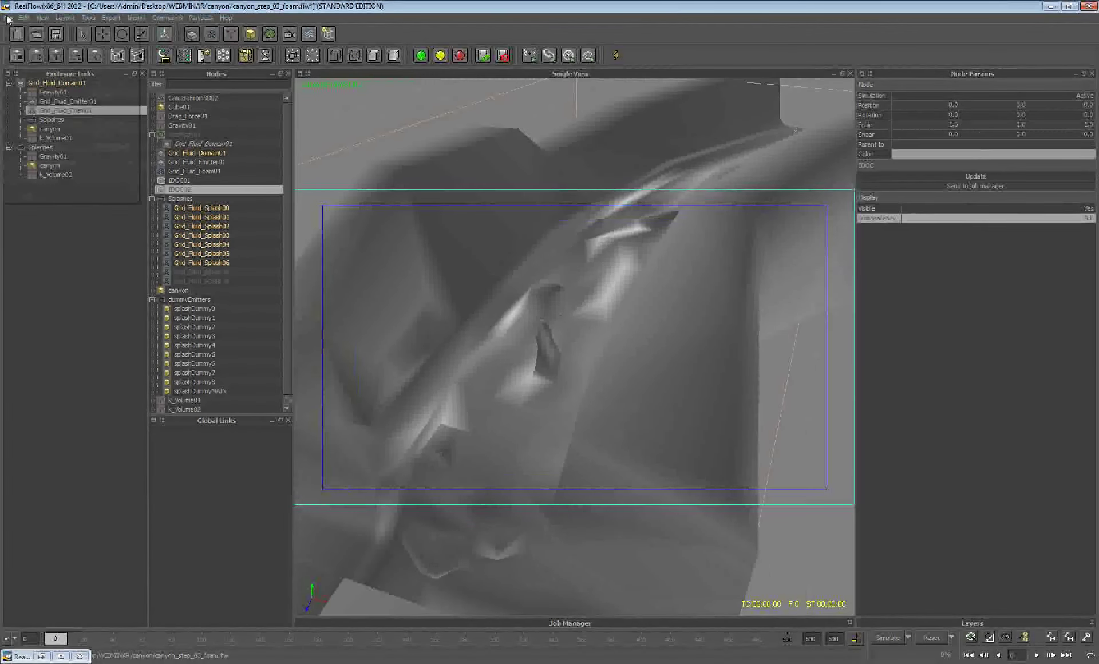
mouse_move(123, 162)
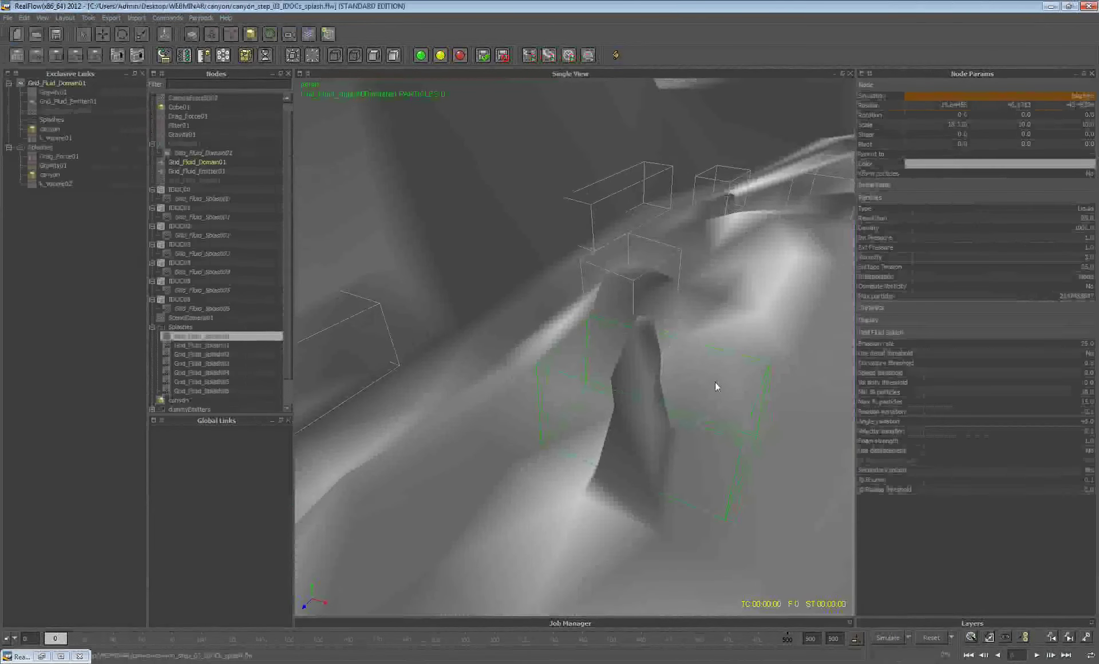
click(337, 56)
click(346, 57)
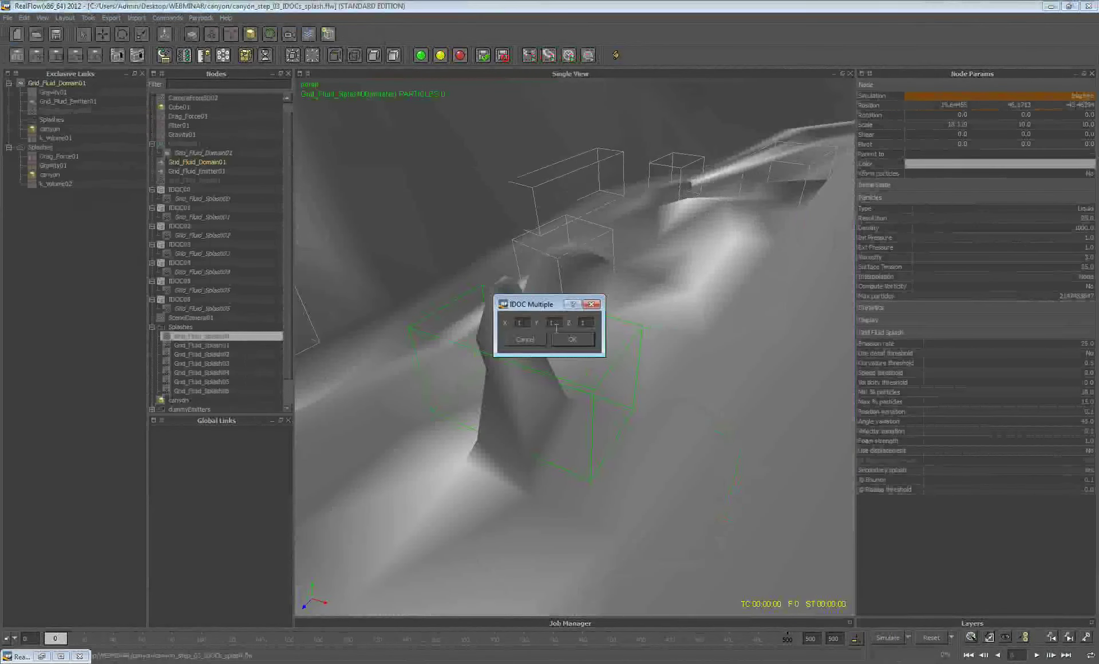
text(2)
key(Tab)
text(2)
key(Tab)
text(2)
click(572, 340)
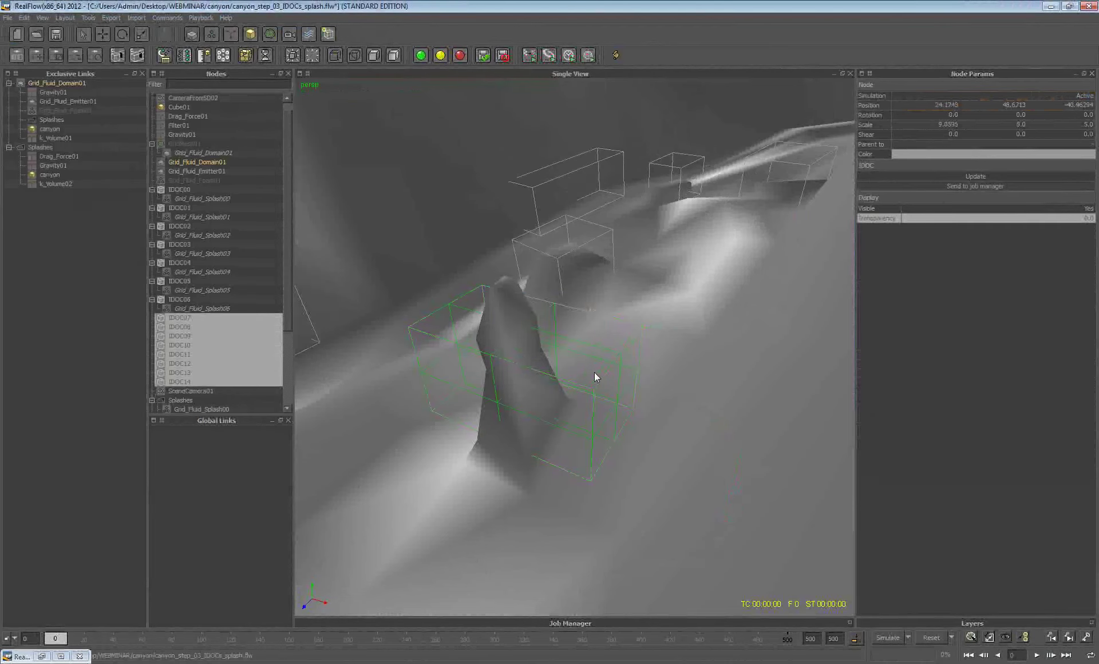
alt+drag(594, 372, 458, 309)
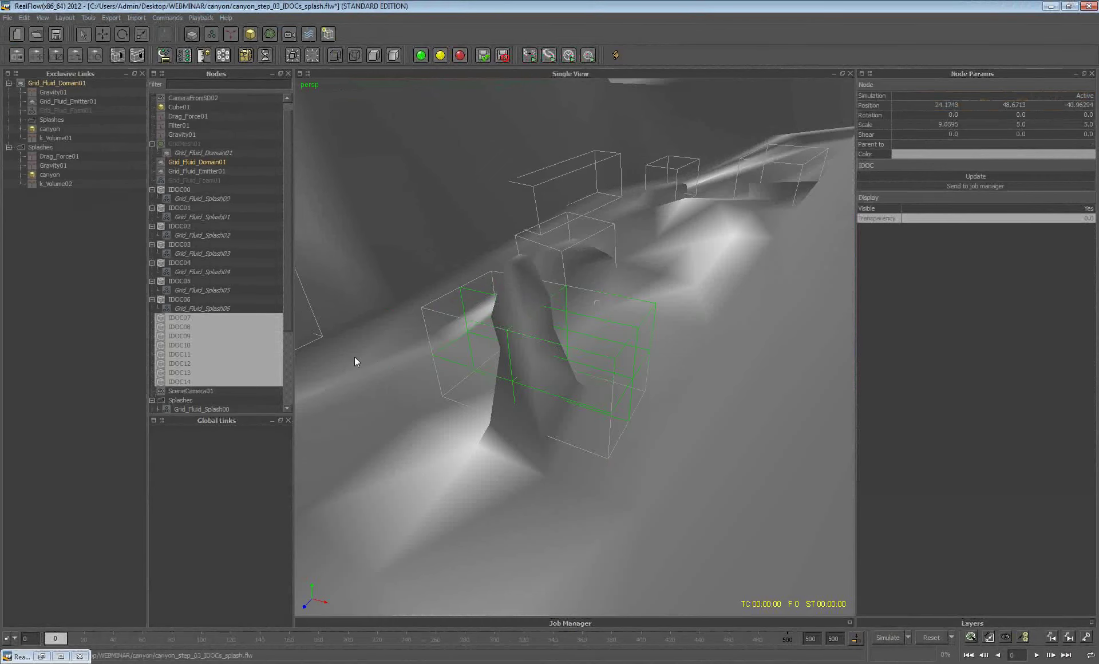
Split IDOC10 with IDOC Multiple X/Y/Z=2 into eight smaller IDOCs and view them from above.
click(175, 342)
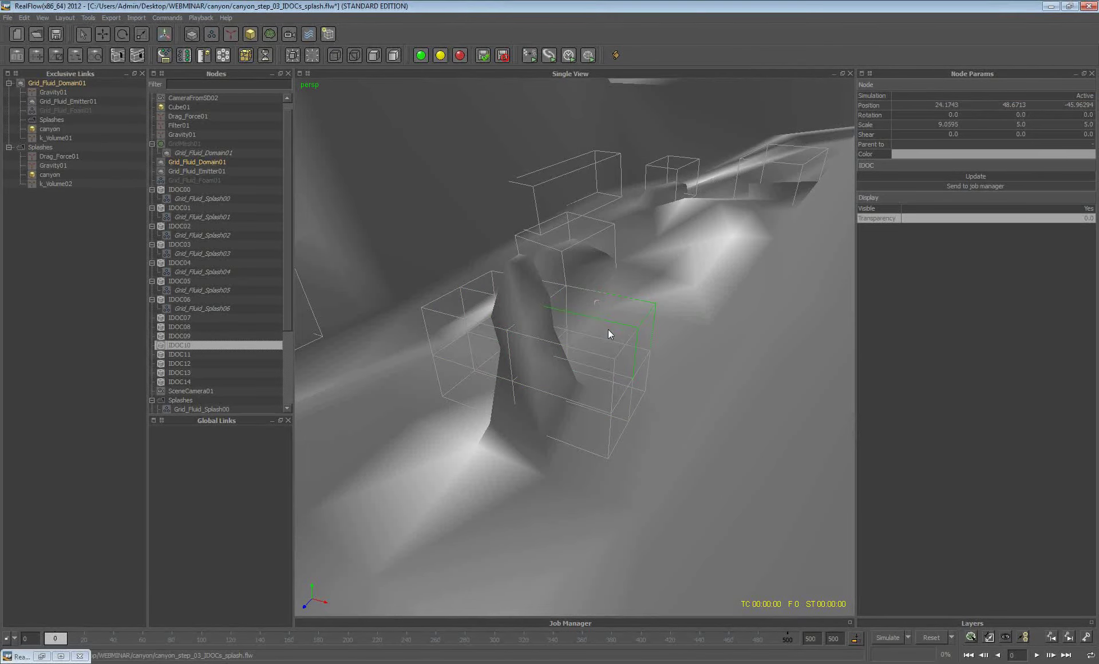
text(2)
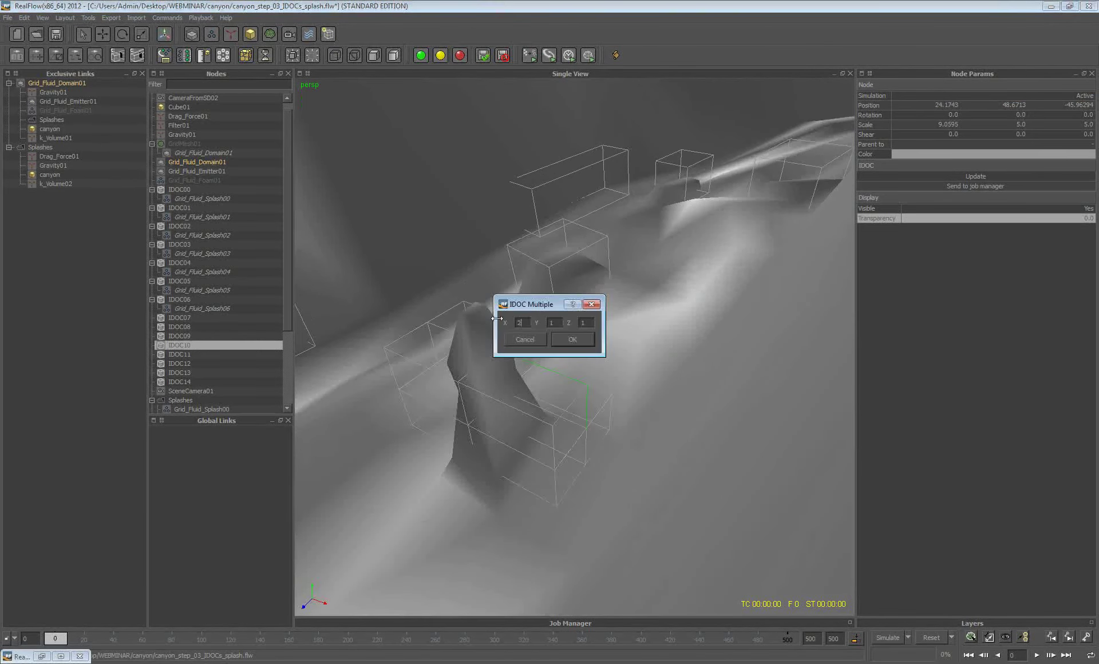
key(Tab)
text(2)
key(Tab)
text(2)
click(570, 338)
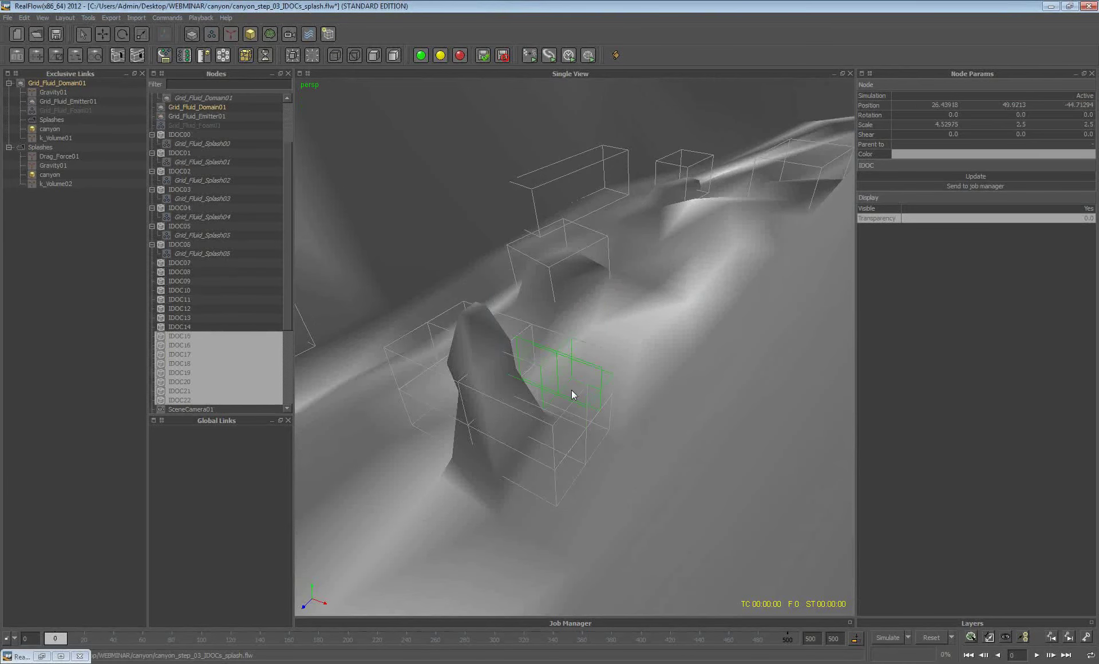
alt+drag(571, 390, 559, 392)
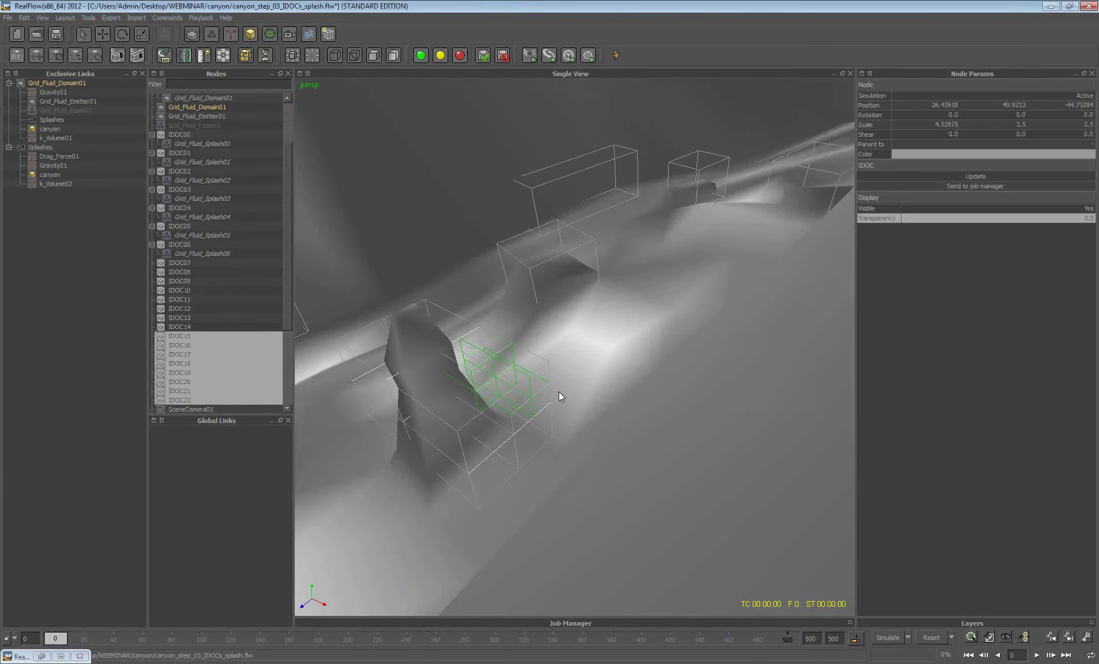
alt+right_drag(558, 391, 569, 388)
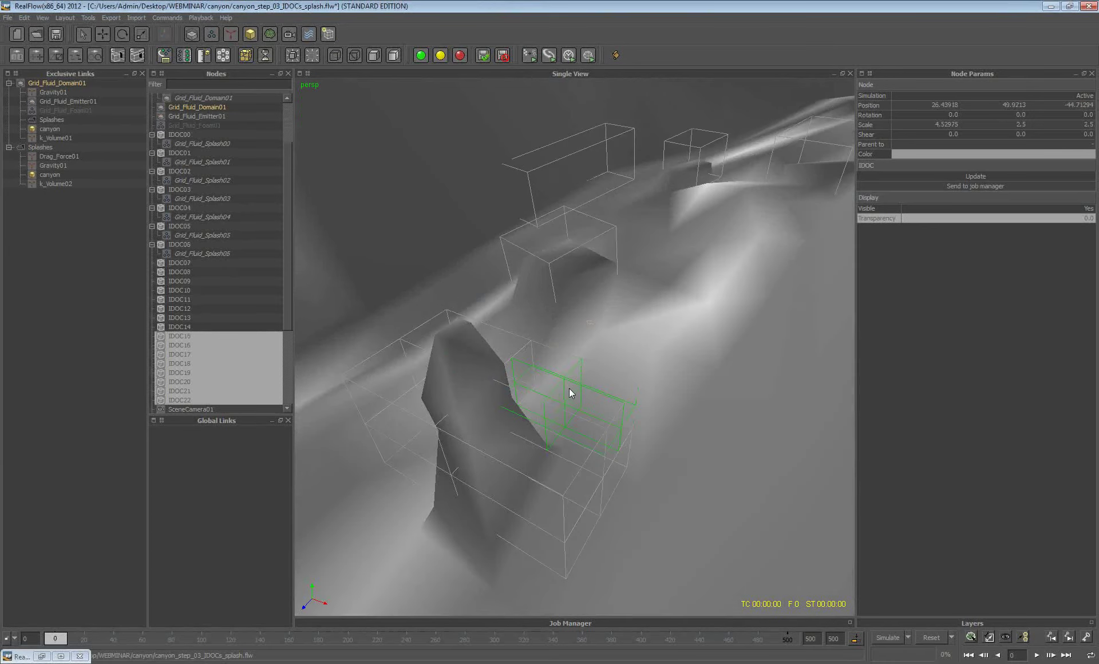
alt+middle_drag(569, 388, 608, 373)
alt+drag(608, 373, 755, 588)
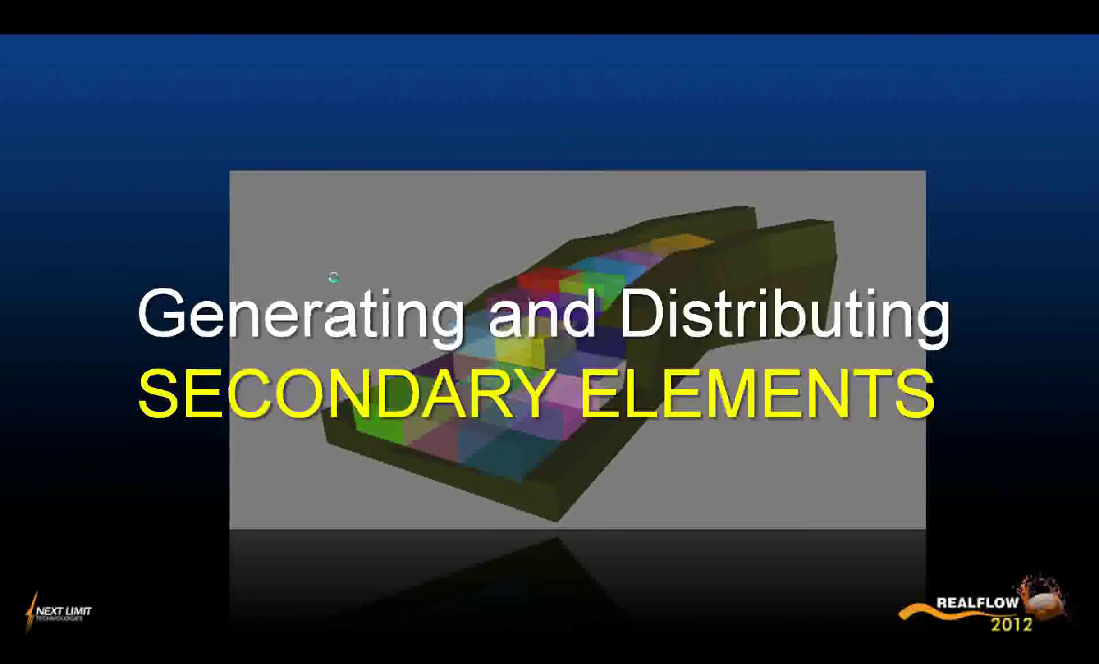
Advance the slideshow to the REALFLOW RENDERKIT meets MAXWELL RENDER slide and start switching windows.
click(336, 280)
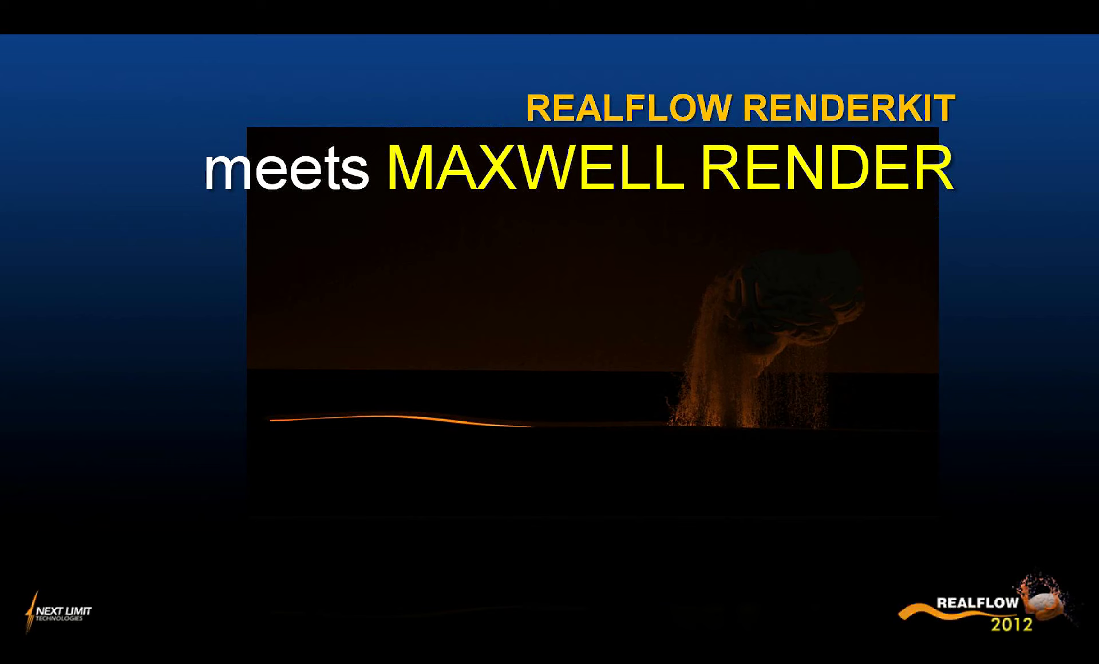
key(super+d)
In Chrome, show the Maxwell RealFlow integration page's extensions table (Maxwell Particles, Mesher, Cloner).
key(Tab)
key(Tab)
key(Tab)
key(Tab)
key(Tab)
key(Tab)
key(Tab)
key(Tab)
key(Tab)
key(Tab)
key(Tab)
key(alt+Tab)
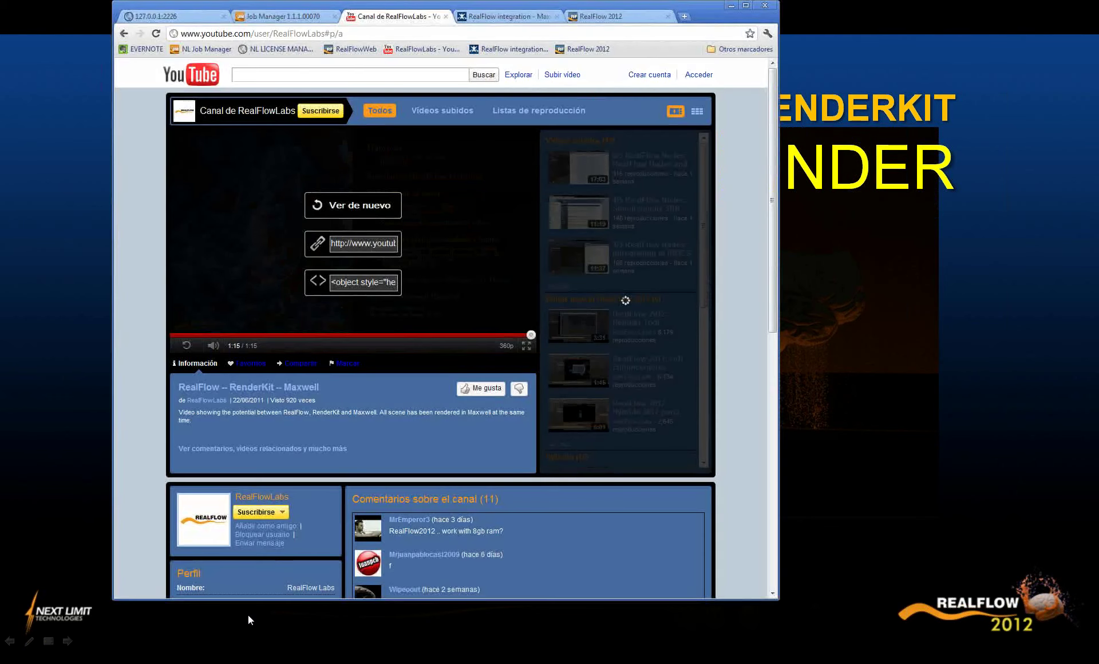
click(515, 16)
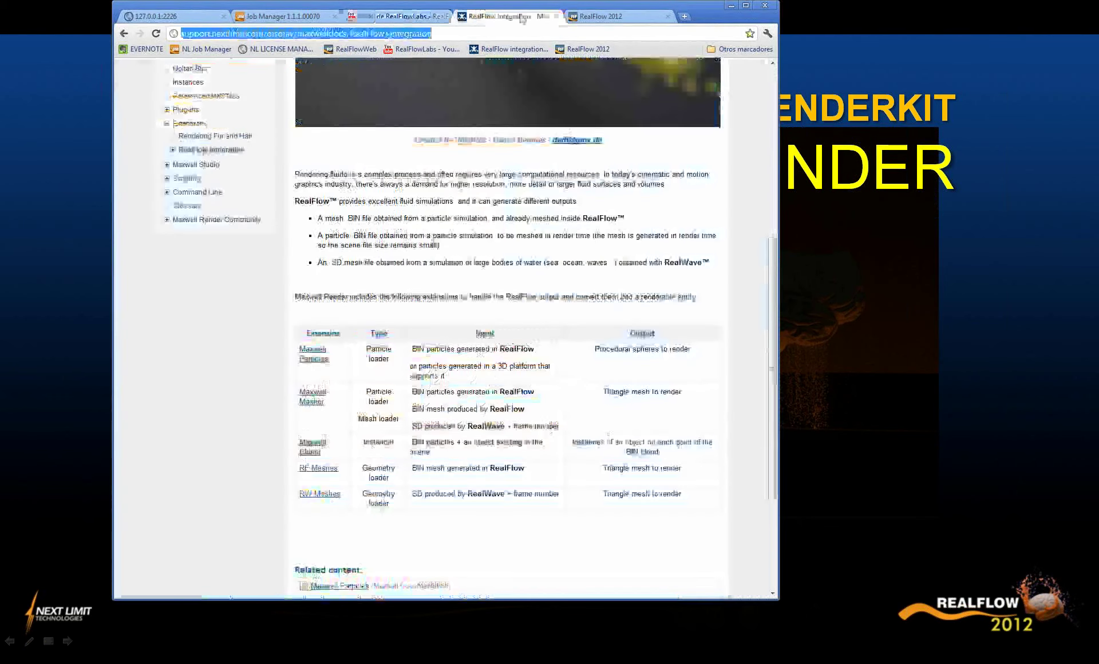
scroll(509, 281, up, 6)
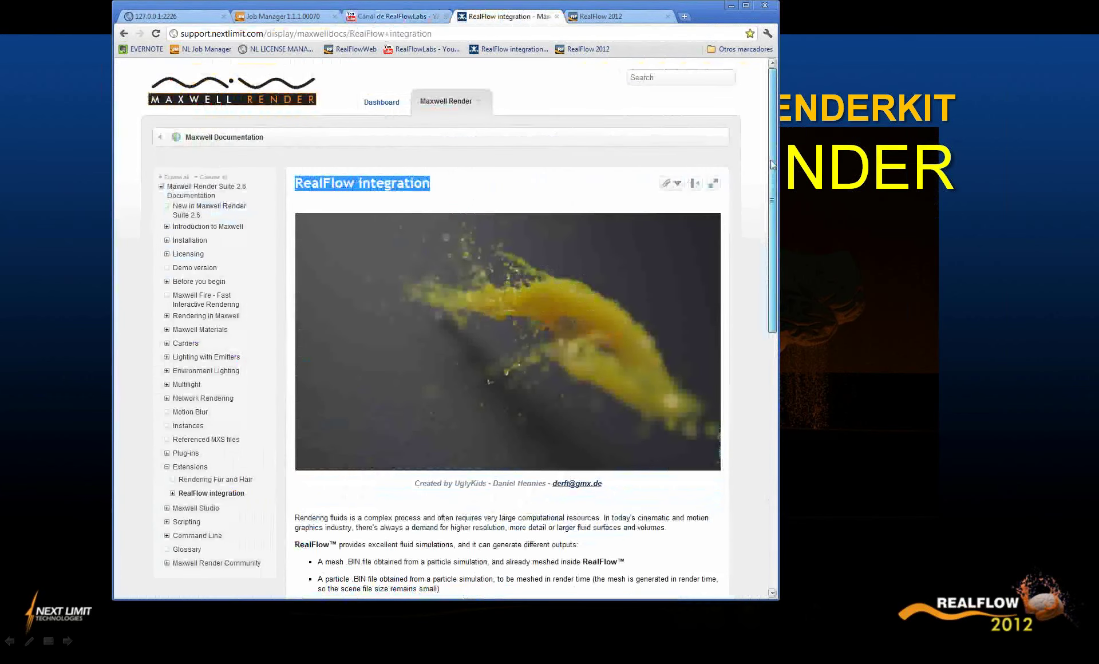
drag(772, 164, 772, 171)
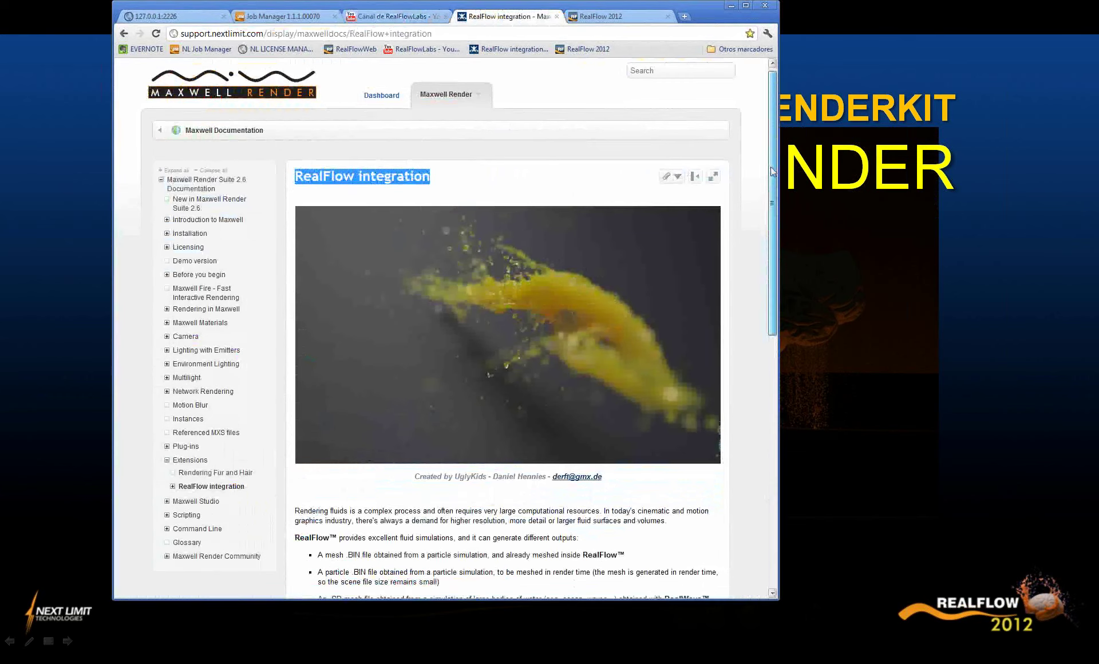
scroll(229, 232, down, 7)
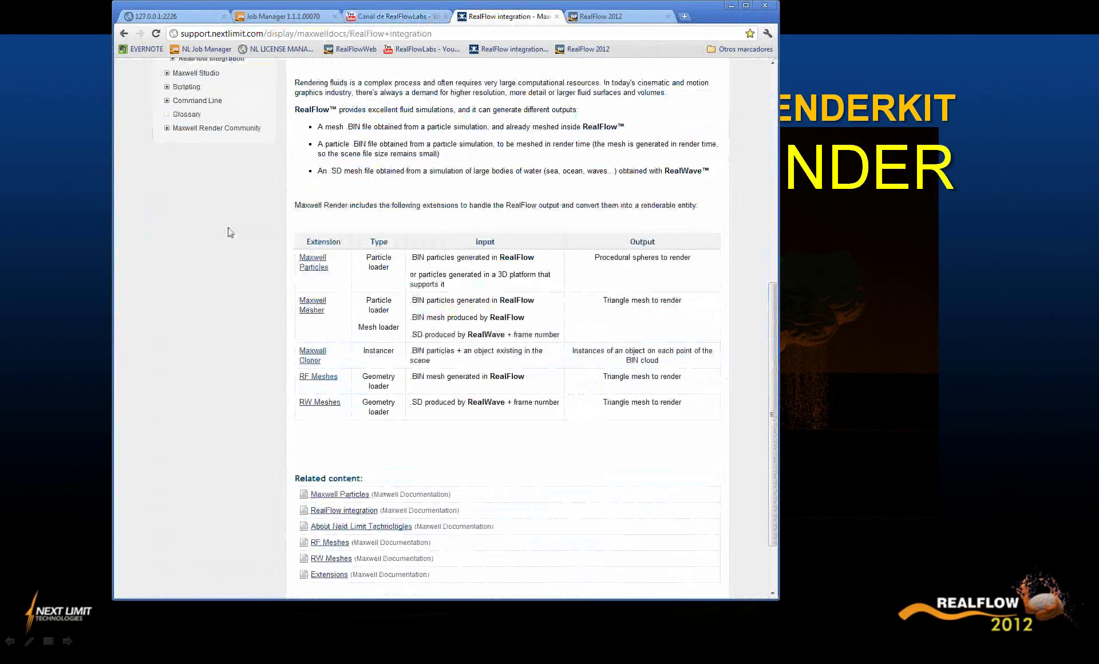
drag(701, 15, 664, 62)
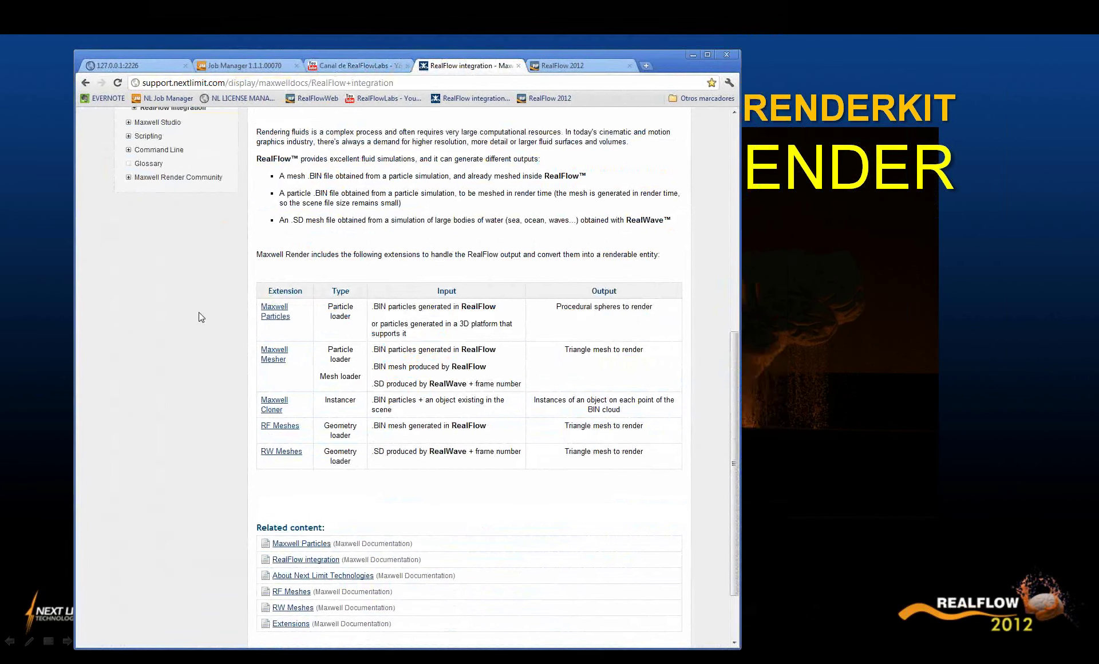
Advance the slideshow past the Thank You! slide to the REALFLOW CLIENTS slide.
scroll(199, 312, up, 4)
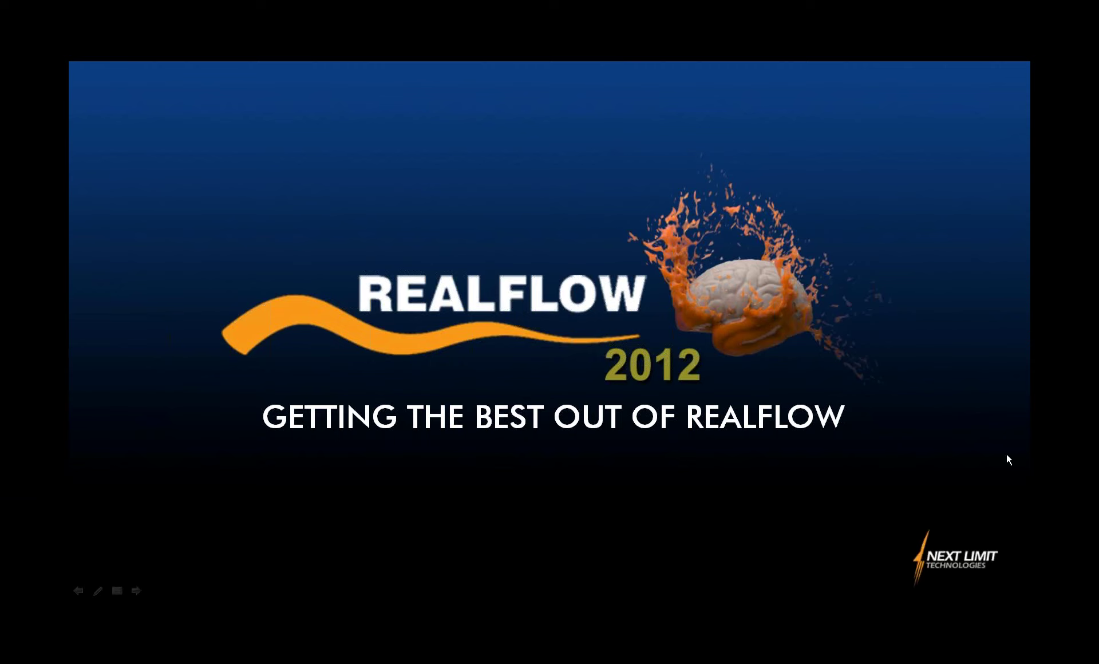
click(761, 393)
click(753, 390)
click(755, 391)
click(754, 391)
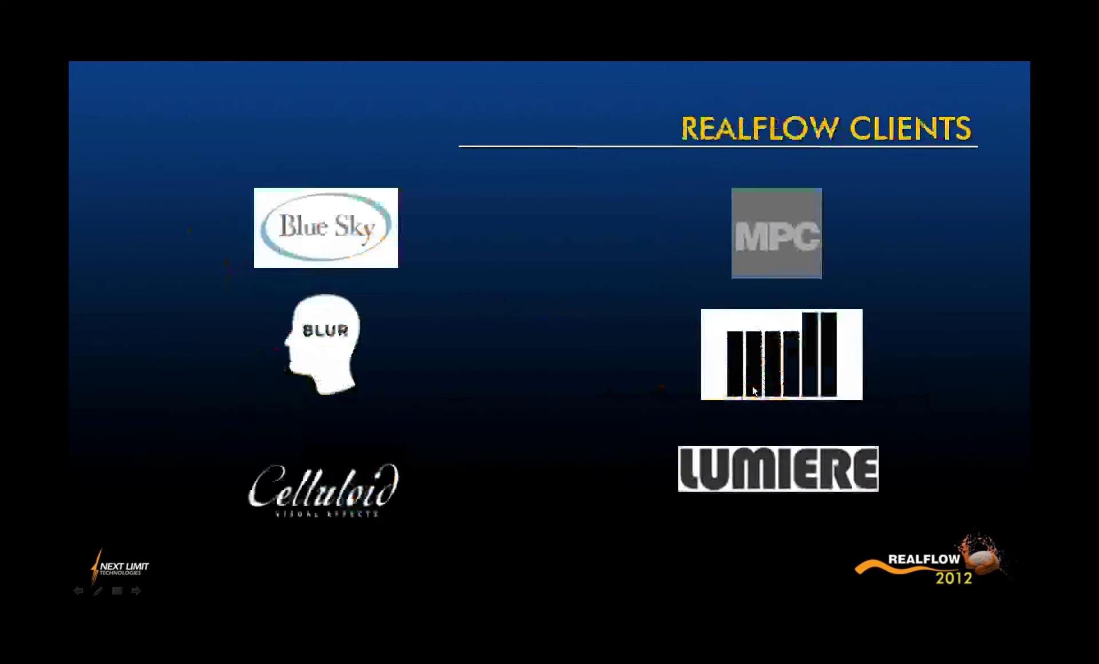